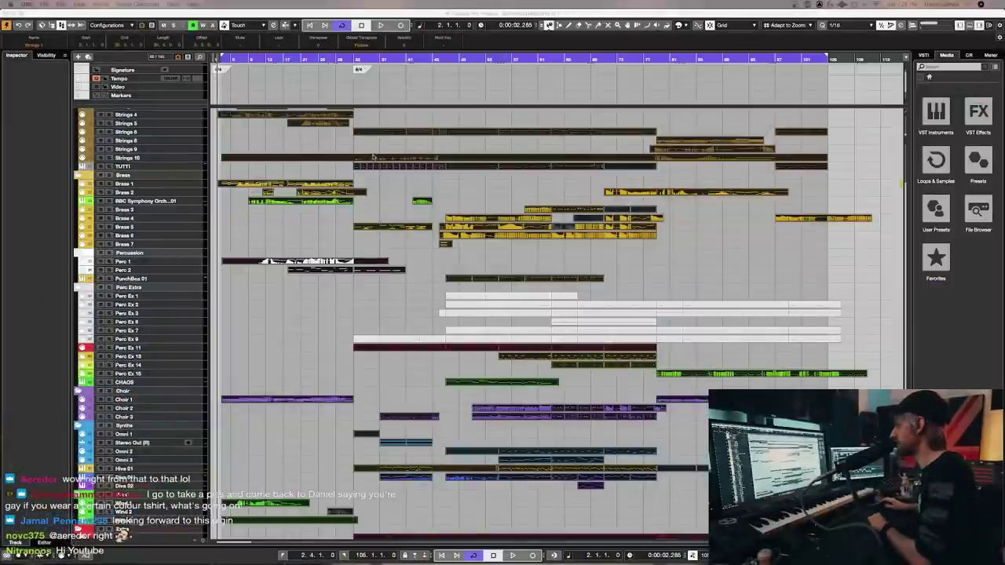
Open all of the project's parts together in the Key Editor
double_click(373, 158)
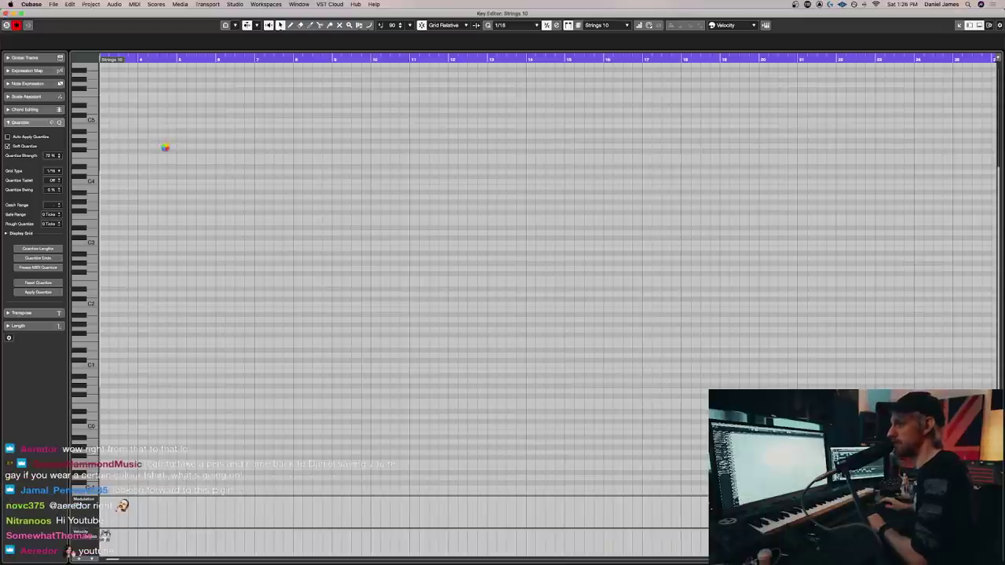
scroll(577, 205, "down", 3)
key("super+a")
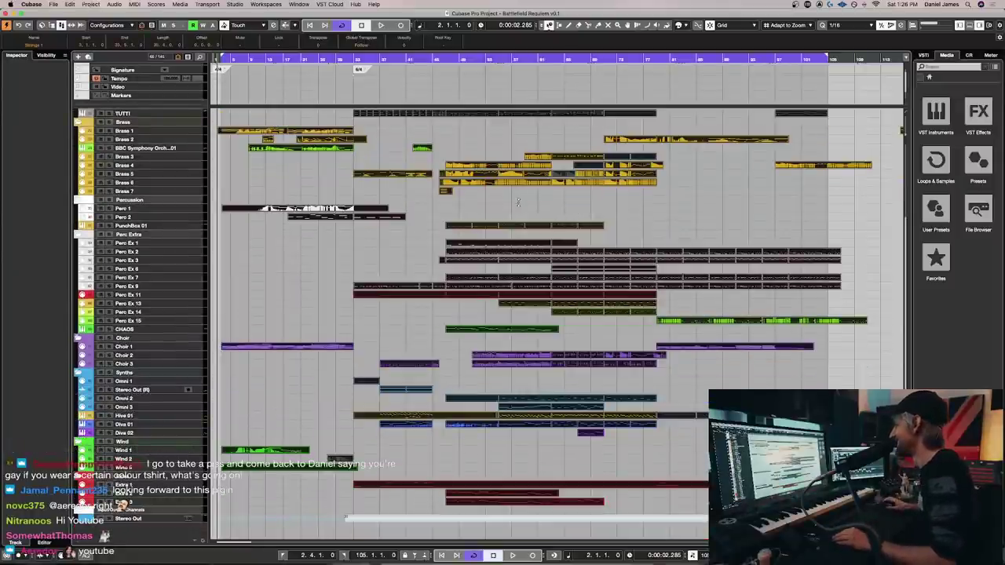
key("Return")
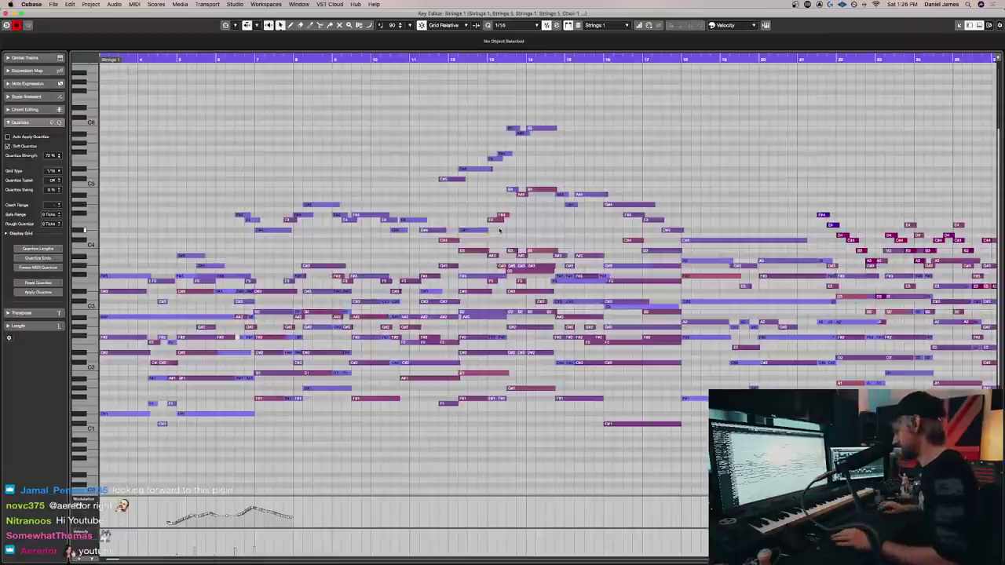
Examine the combined notes of all tracks in the Key Editor during playback, from the opening bars to about bar 81
scroll(495, 275, "left", 3)
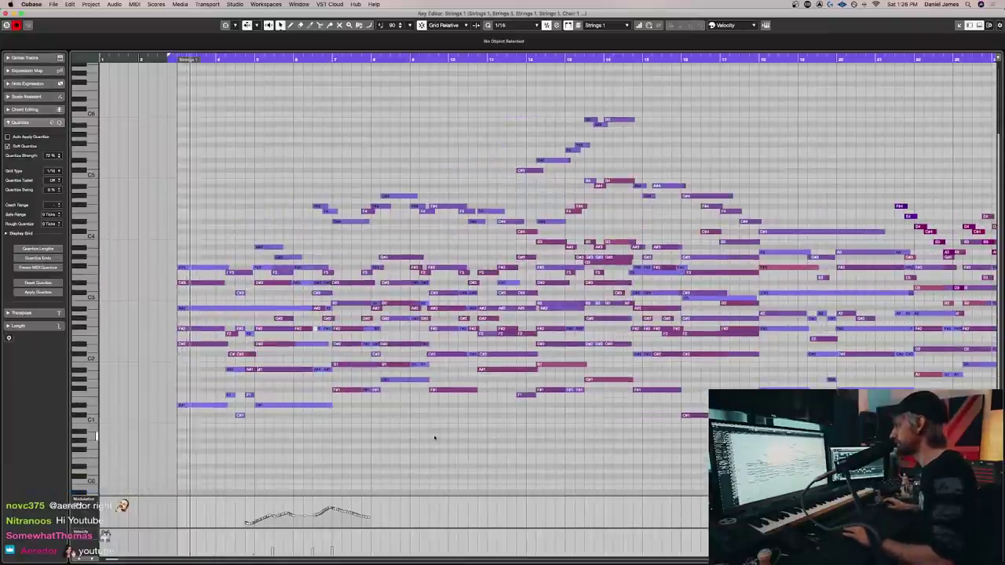
scroll(433, 437, "up", 3)
scroll(374, 438, "down", 2)
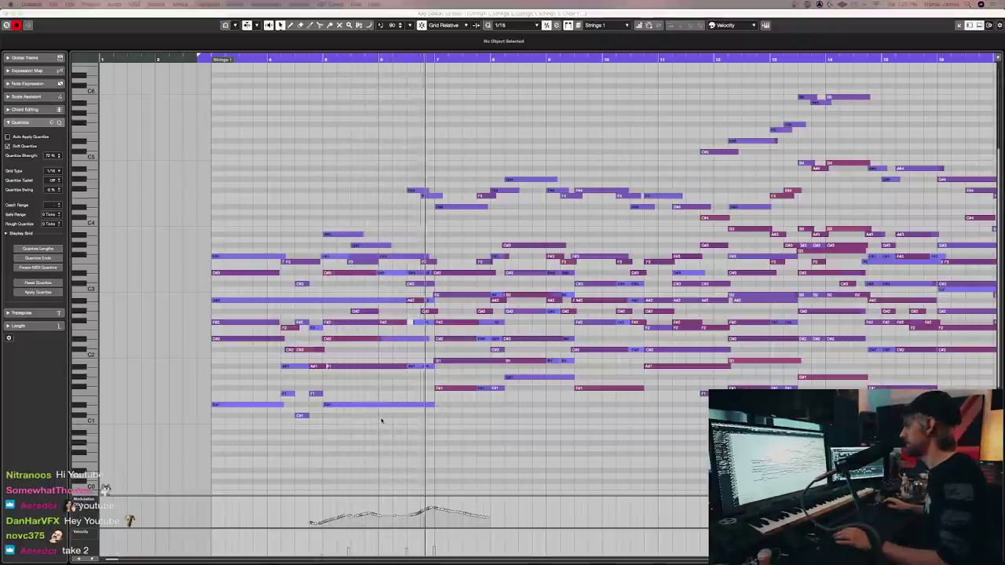
scroll(385, 422, "down", 2)
scroll(380, 422, "right", 3)
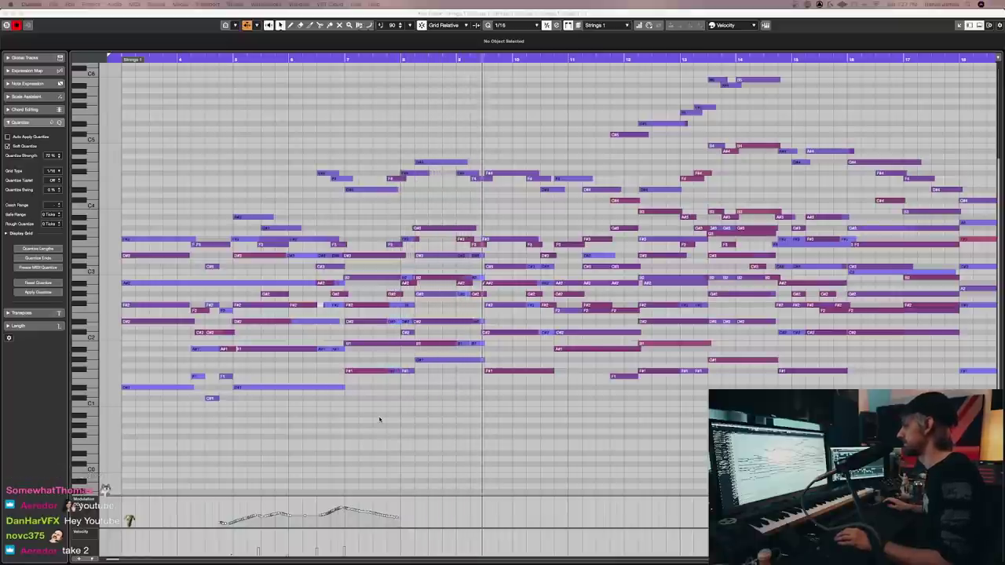
scroll(380, 420, "right", 6)
scroll(379, 420, "up", 1)
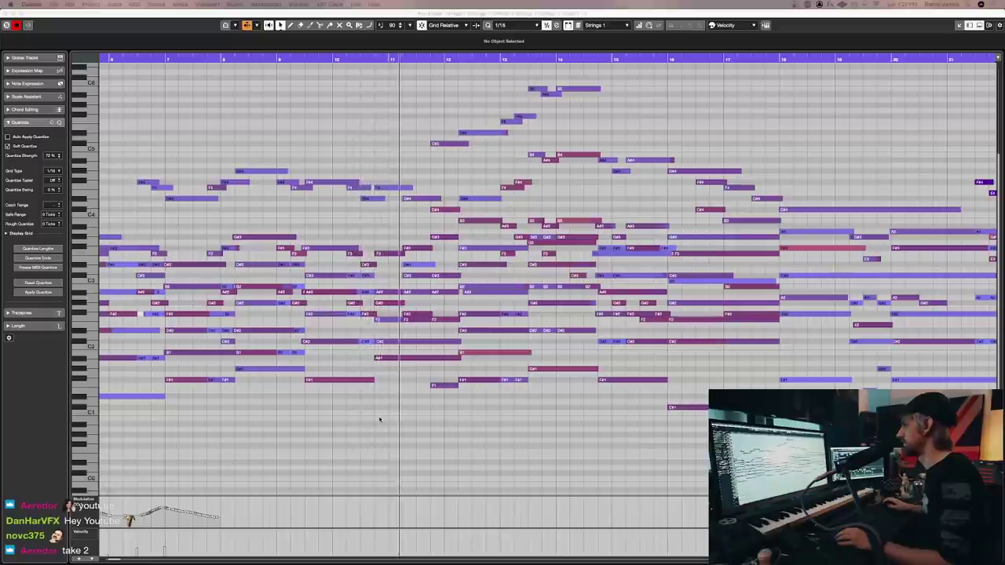
scroll(379, 420, "up", 1)
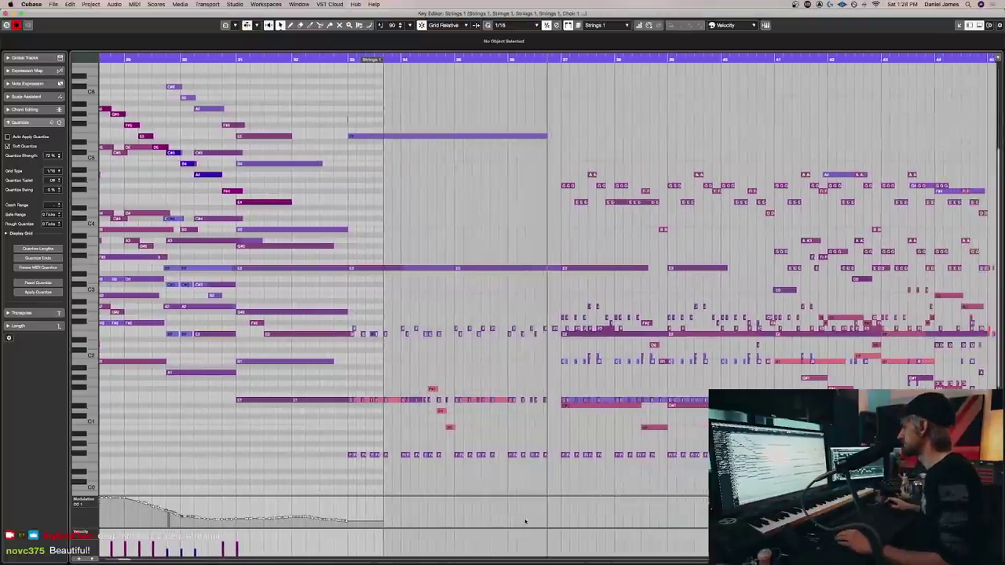
scroll(518, 482, "down", 1)
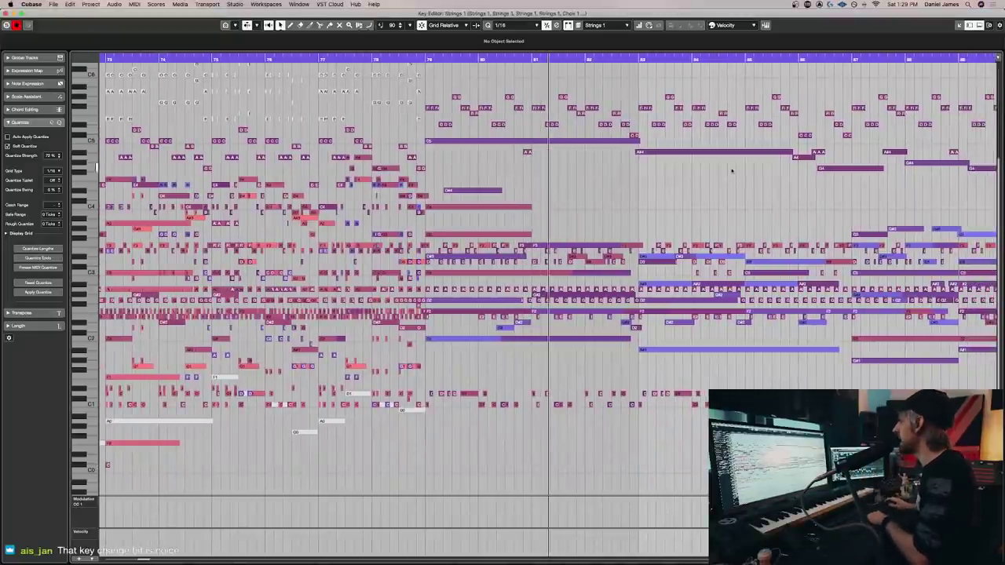
Close the Key Editor, deselect all parts, and open the Kontakt instrument of the Choir 1 track
key("super+w")
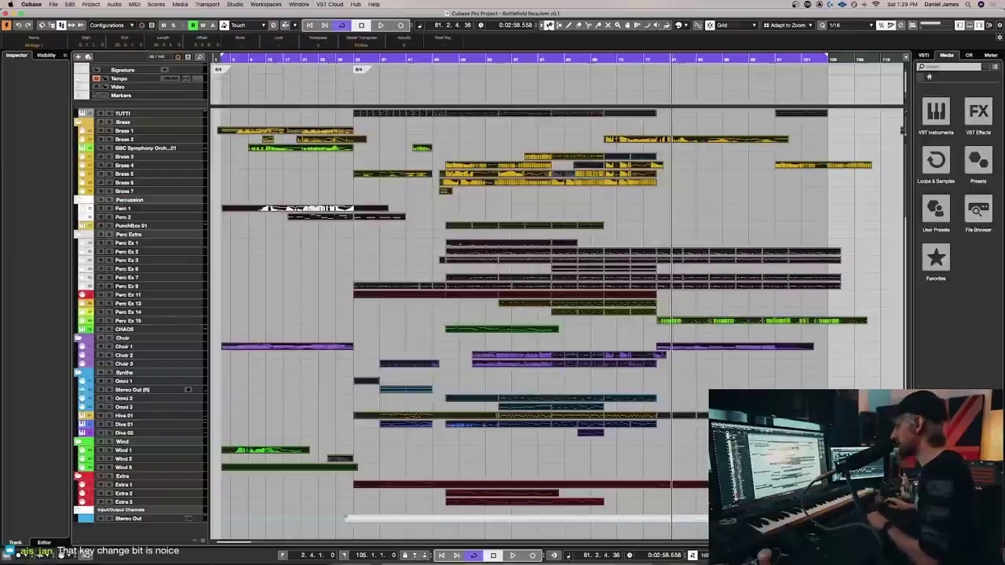
left_click(294, 285)
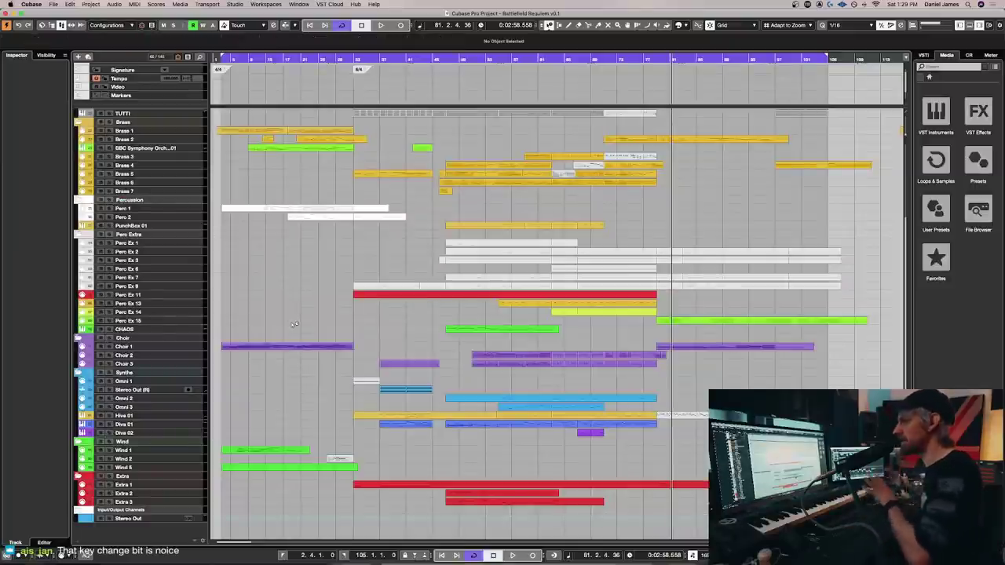
left_click(187, 365)
left_click(185, 348)
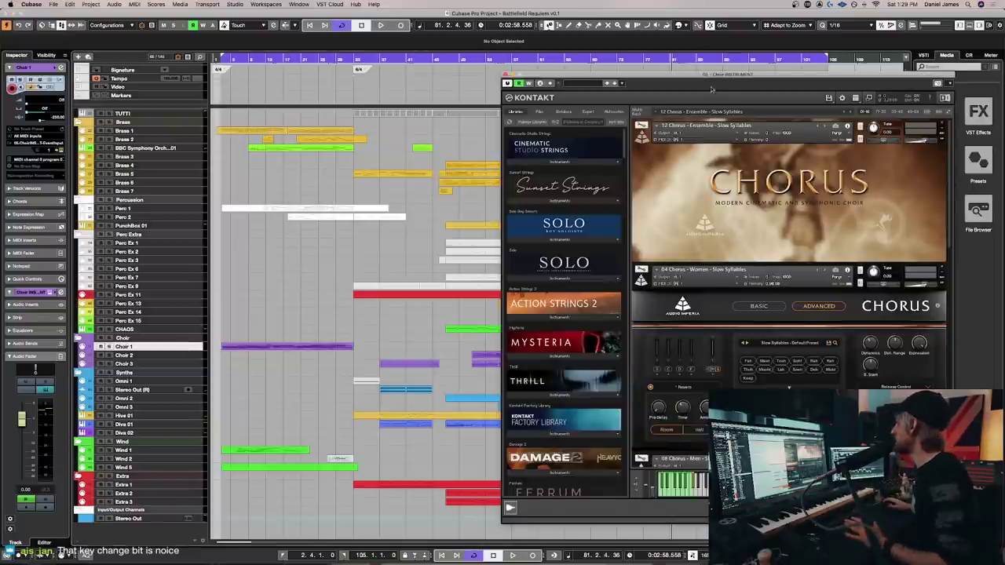
Make the Kontakt window taller and reposition it so the track names and early parts of the arrangement stay visible
left_click_drag(706, 81, 430, 30)
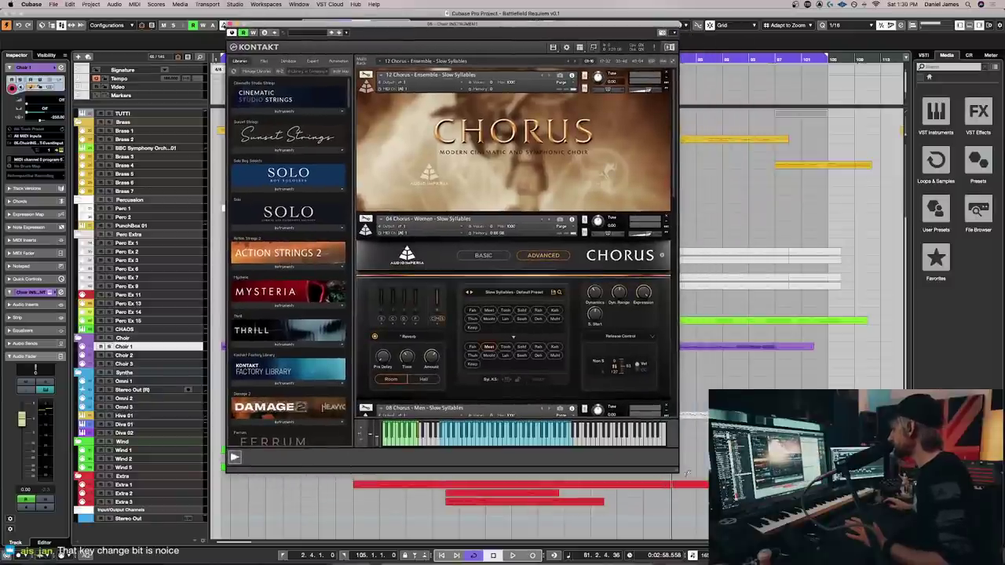
left_click_drag(687, 473, 687, 508)
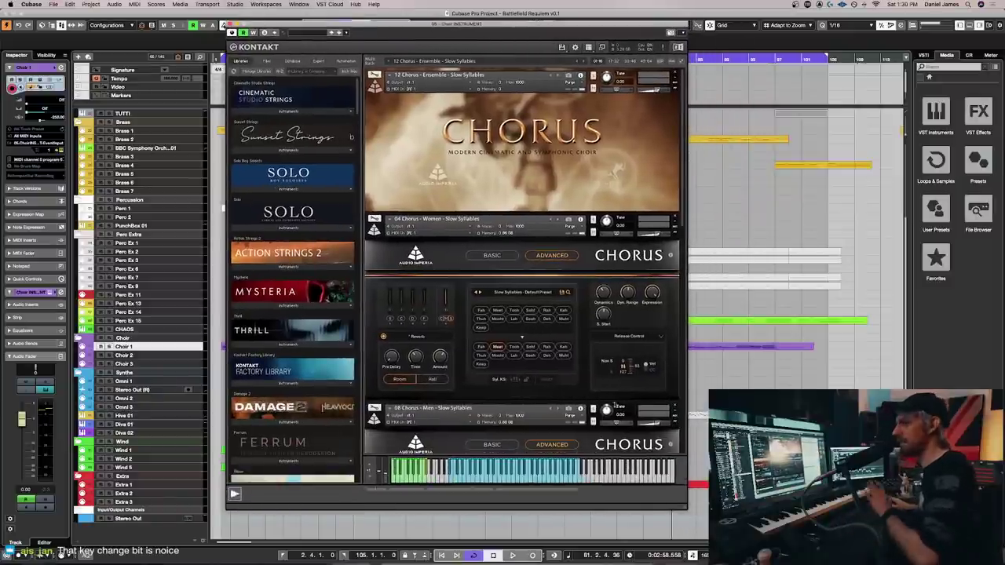
left_click_drag(546, 27, 565, 35)
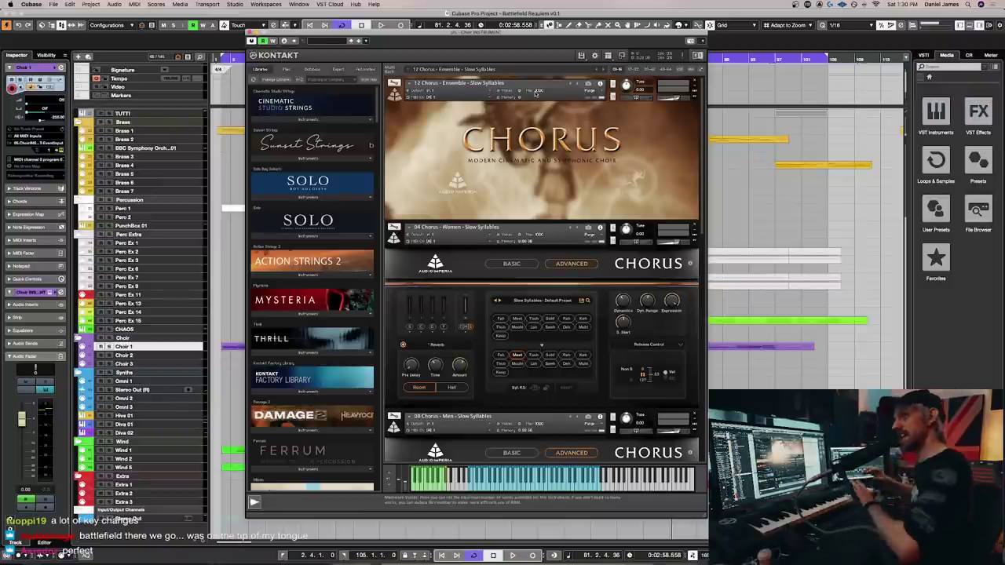
left_click_drag(451, 41, 638, 44)
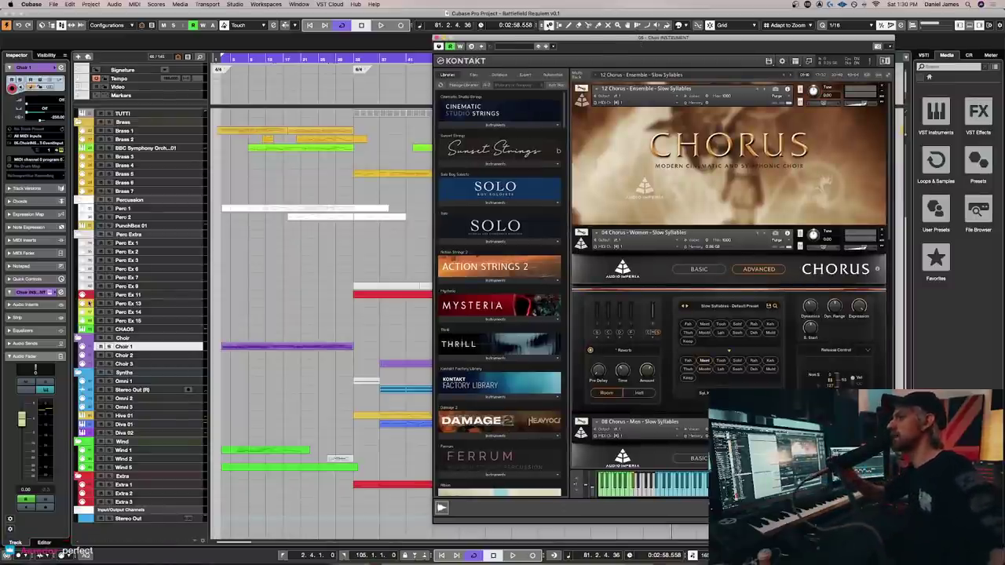
Switch to the Choir 2 track and back to Choir 1, and move the Kontakt window closer to the track list
left_click(151, 358)
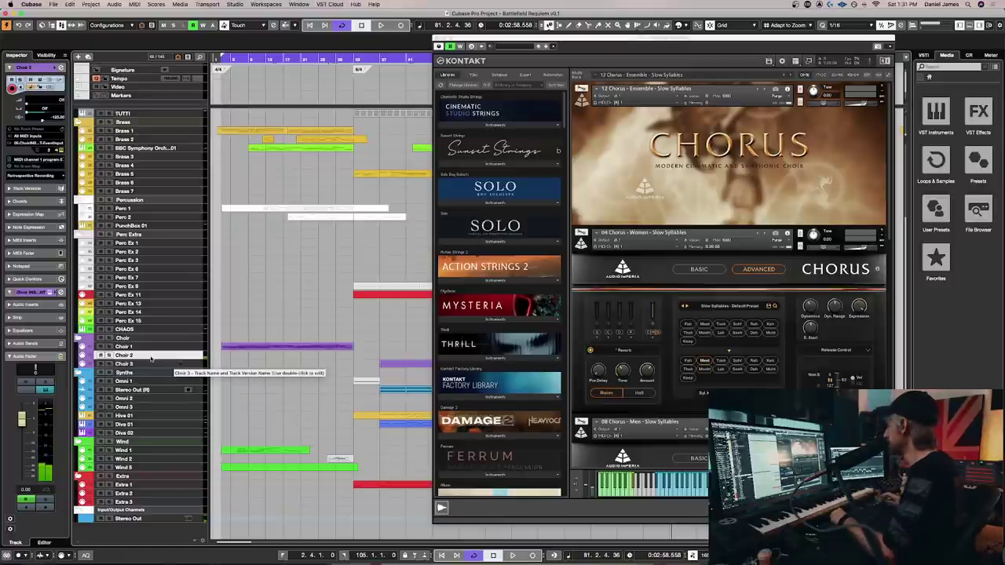
left_click(166, 346)
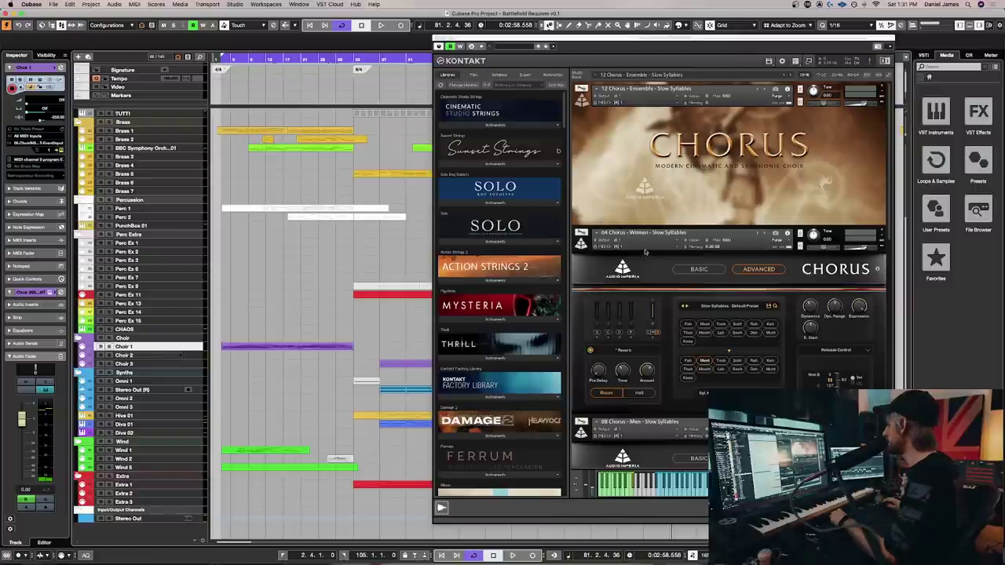
left_click_drag(591, 37, 452, 29)
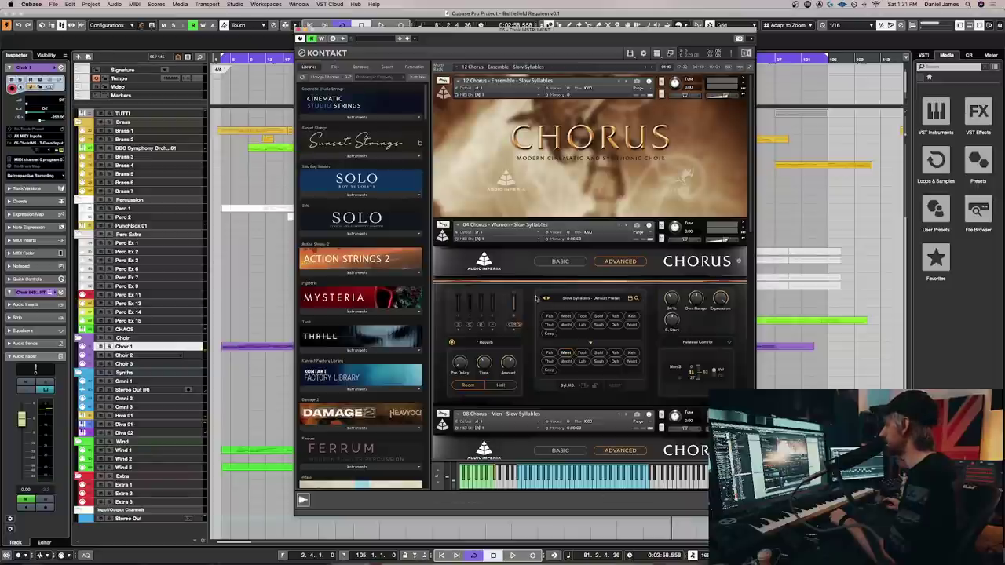
Look through the CHORUS multis and the instrument folders in Kontakt's Quick-Load browser, and return to the loaded choir patches
key("super+q")
left_click(480, 321)
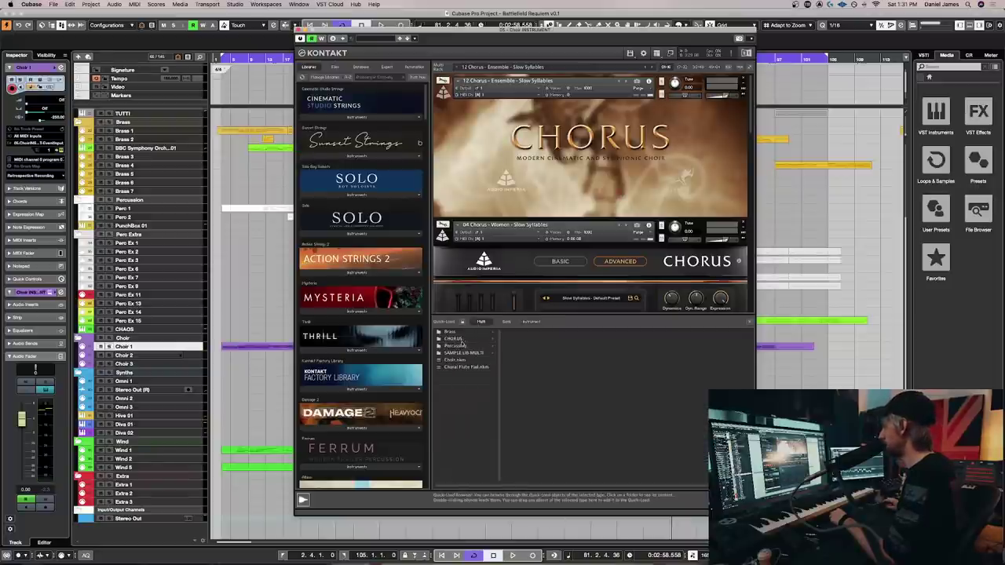
left_click(457, 339)
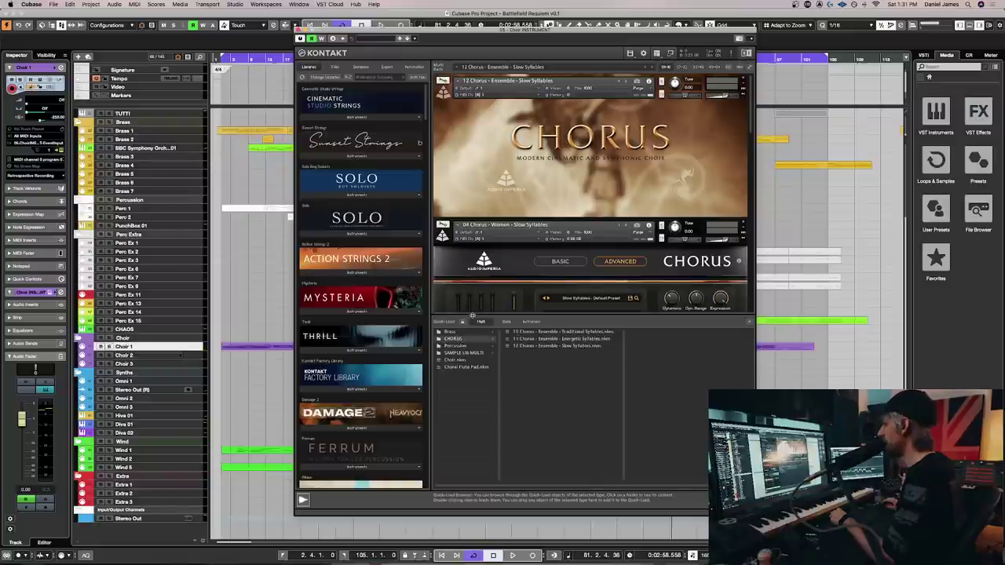
left_click(532, 321)
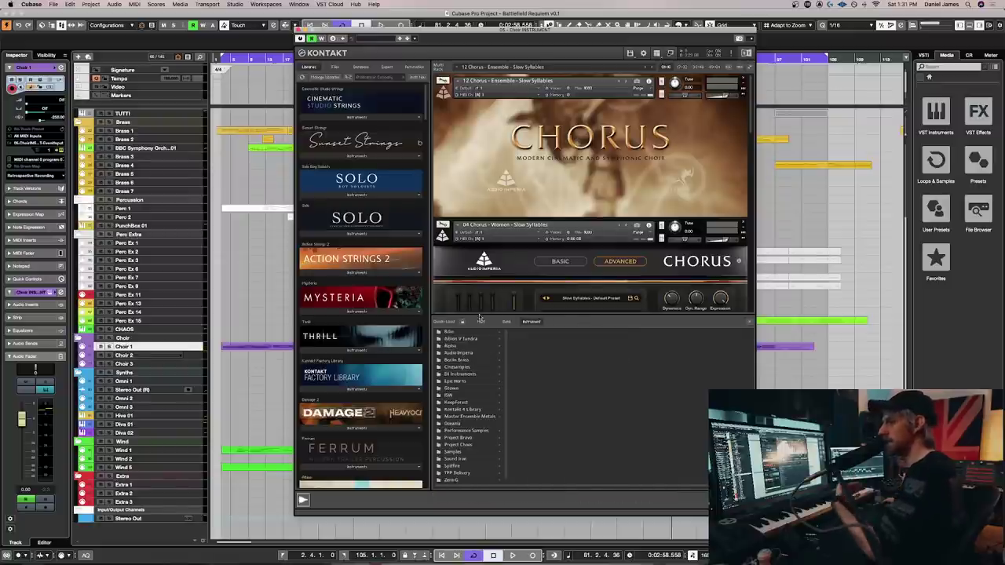
left_click(748, 322)
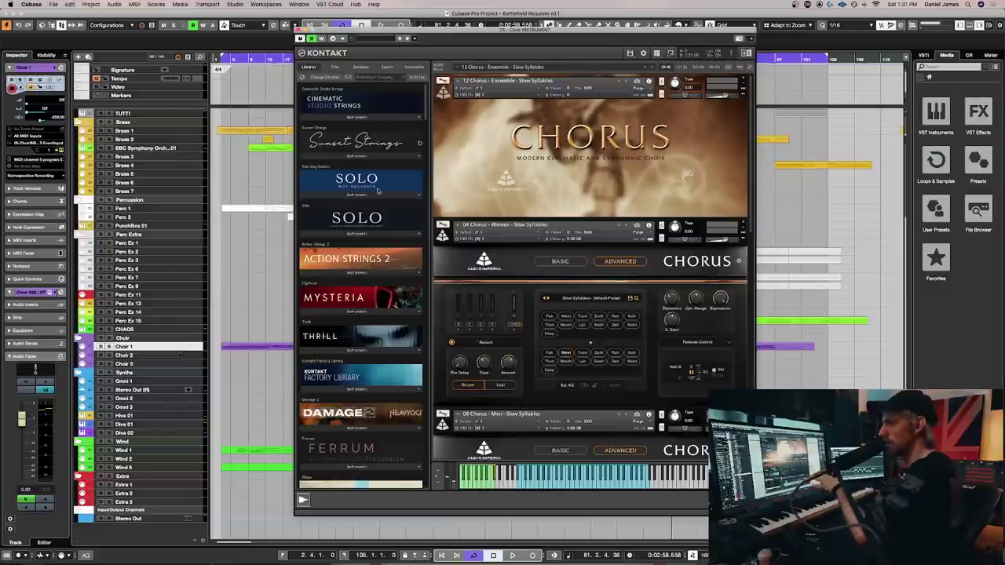
scroll(585, 306, "down", 1)
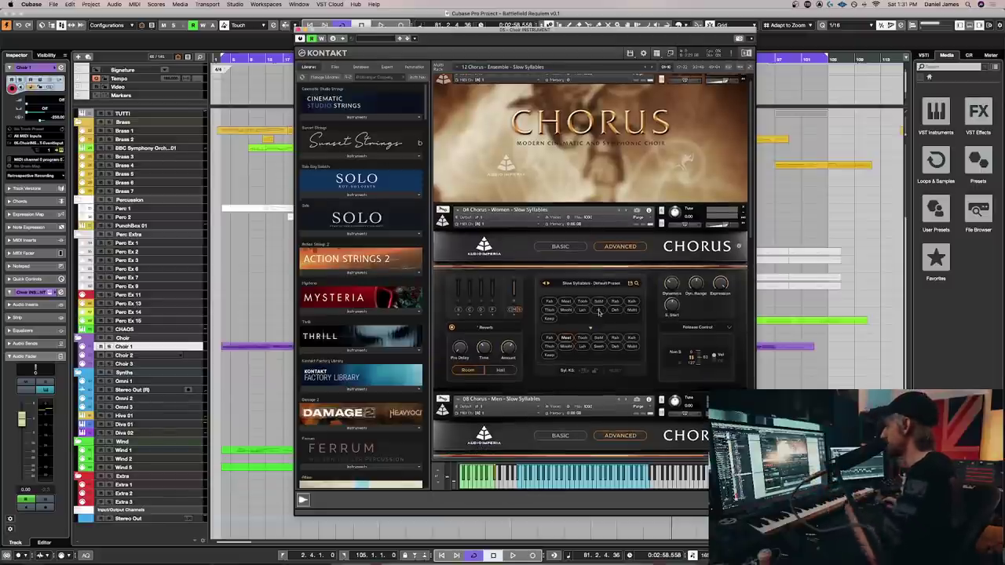
scroll(576, 300, "up", 1)
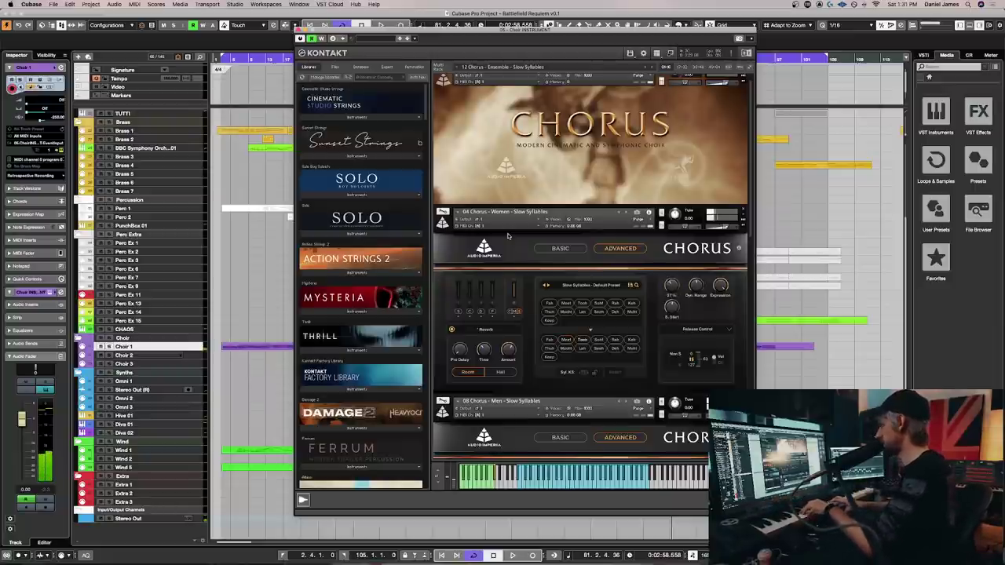
Increase the height of the Choir 1, Choir 2 and Choir 3 tracks together, and select only Choir 1
left_click(192, 364, "shift")
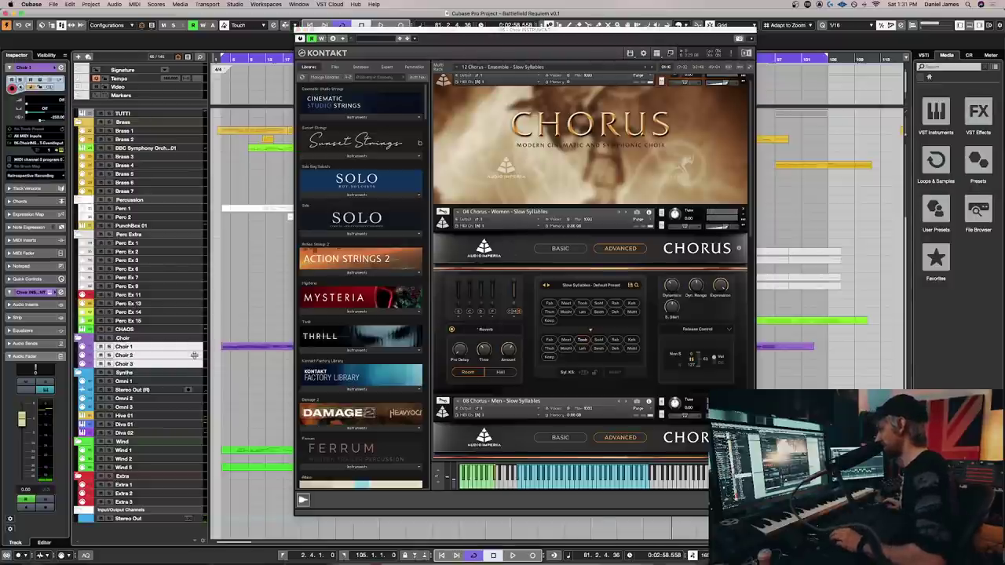
left_click_drag(193, 354, 182, 357)
left_click(192, 351)
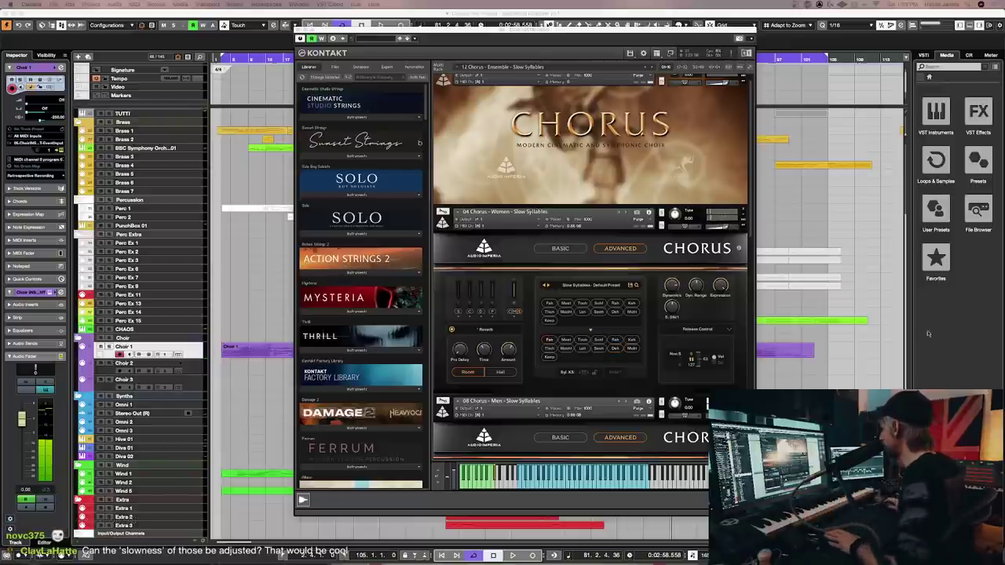
Check the Pedal Functionality, Transpose/Range and Release Control settings of the 04 Chorus - Women - Slow Syllables patch
left_click(727, 330)
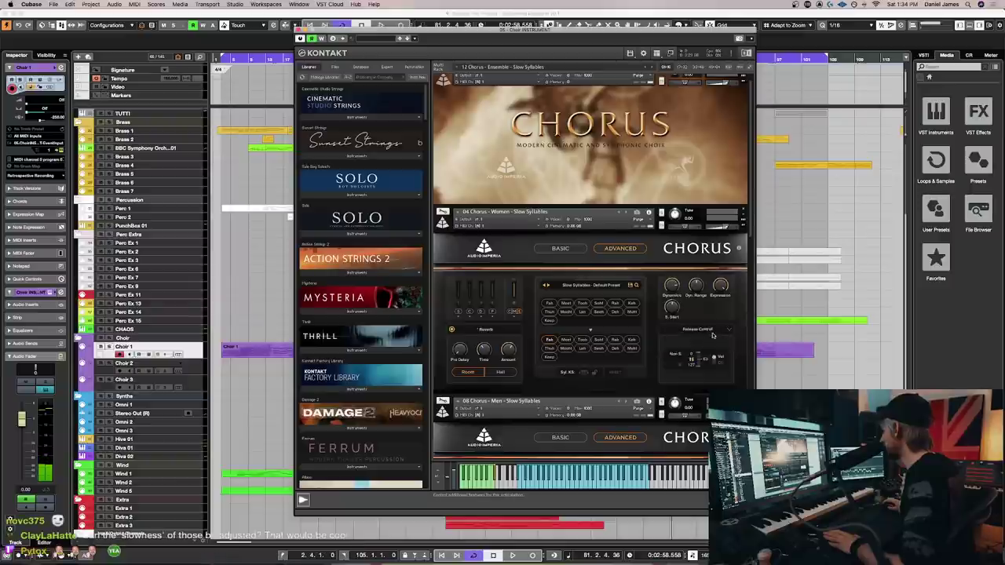
left_click(707, 352)
left_click(710, 333)
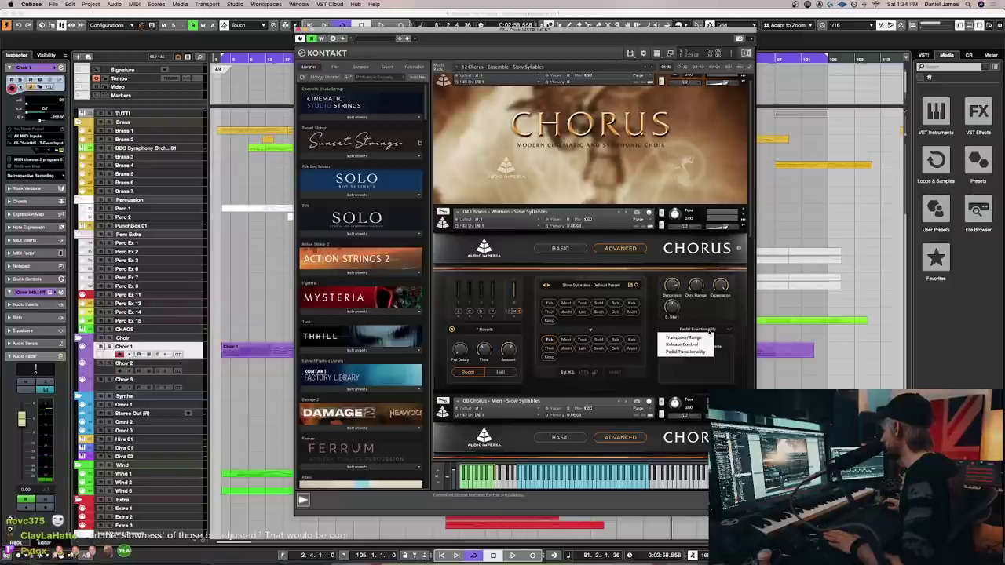
left_click(735, 339)
left_click(727, 330)
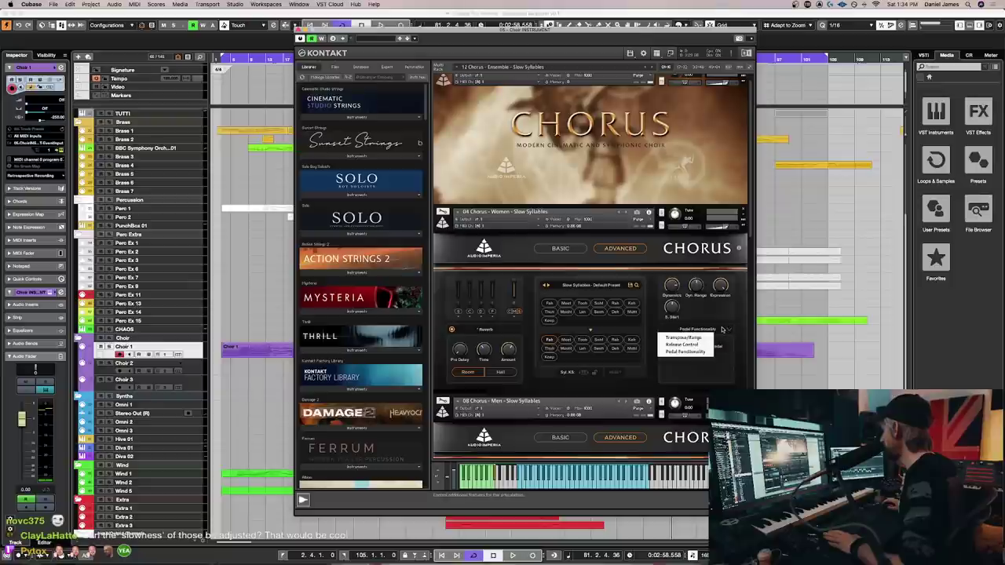
left_click(704, 336)
left_click(704, 329)
left_click(704, 350)
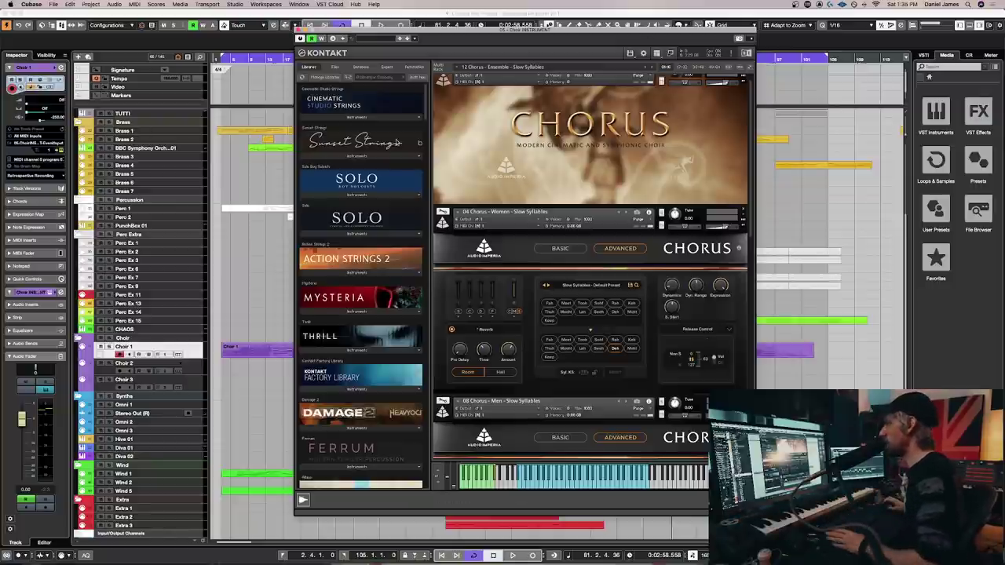
Switch to the Strings 2 track and return to the Choir 1 track
scroll(883, 287, "up", 5)
left_click(187, 131)
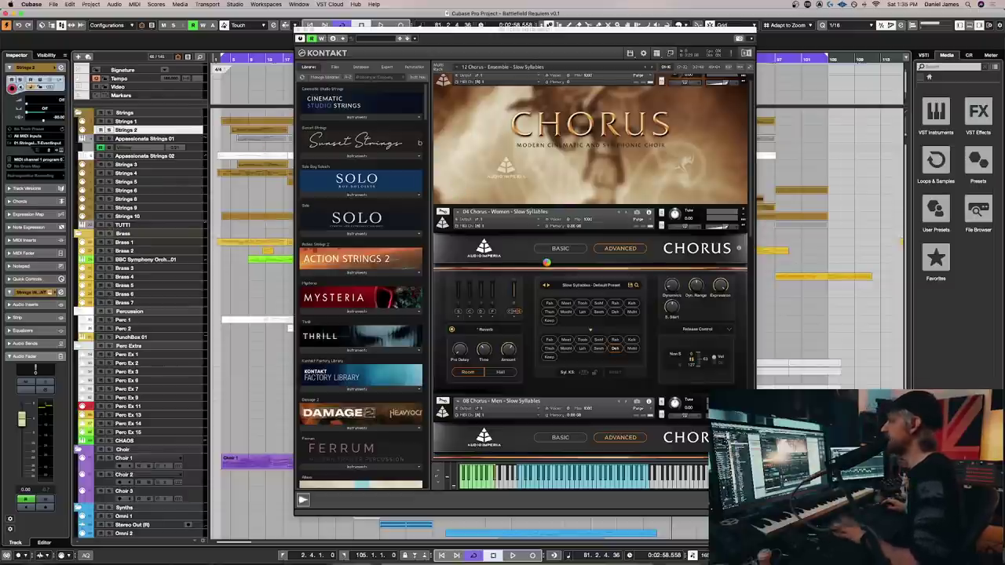
scroll(174, 338, "down", 5)
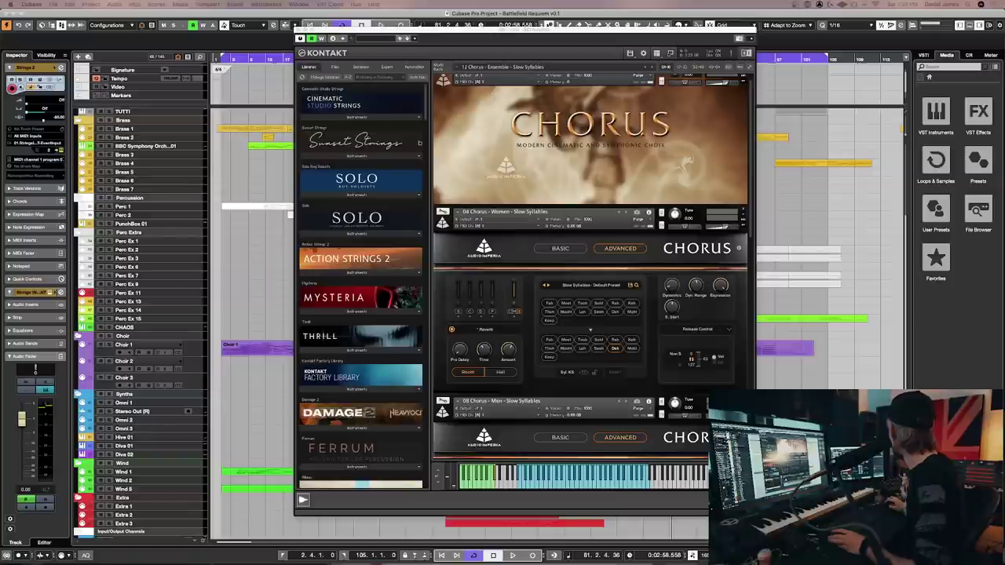
left_click(193, 351)
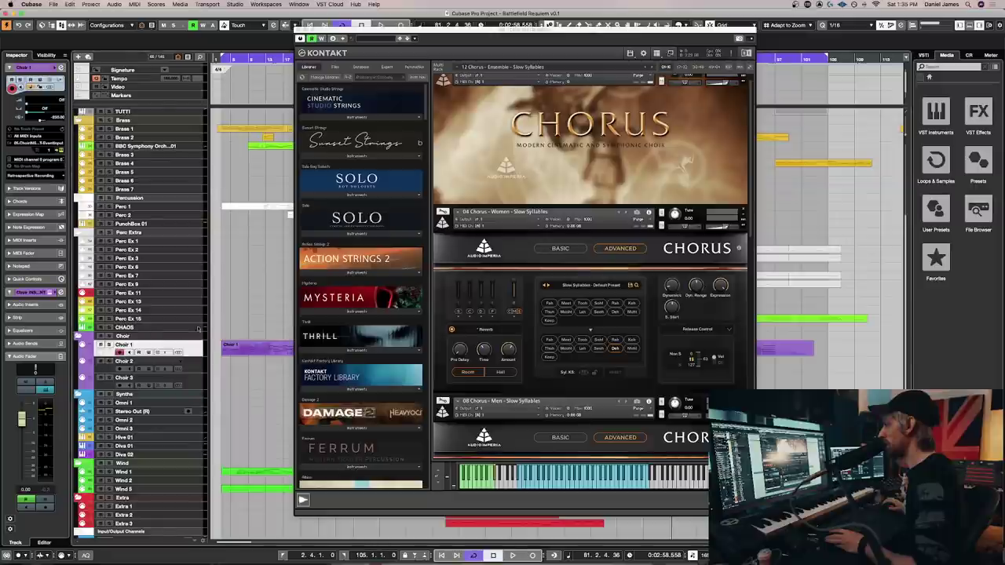
scroll(189, 251, "up", 4)
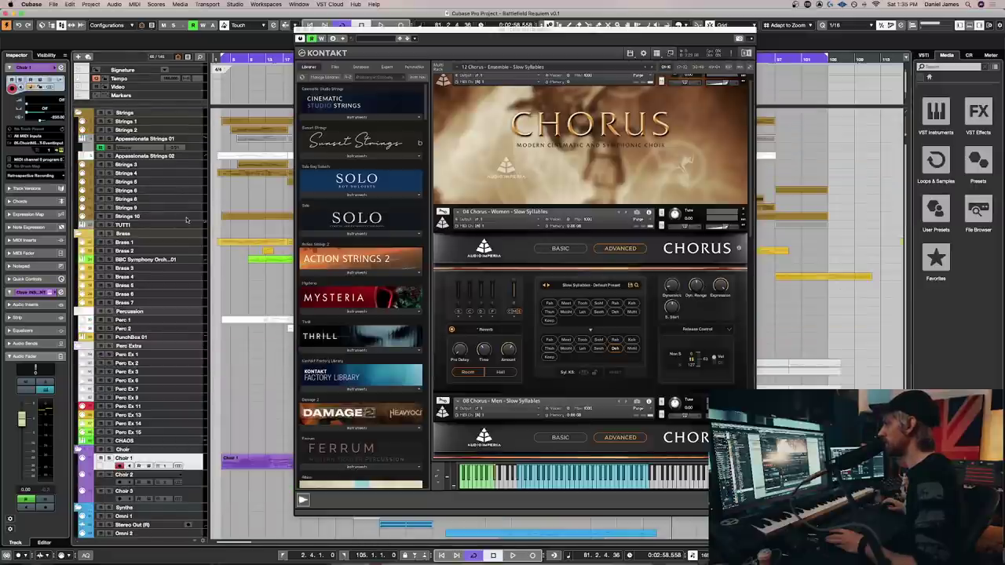
Add a new MIDI track directly below the Strings 10 track
right_click(186, 218)
mouse_move(298, 220)
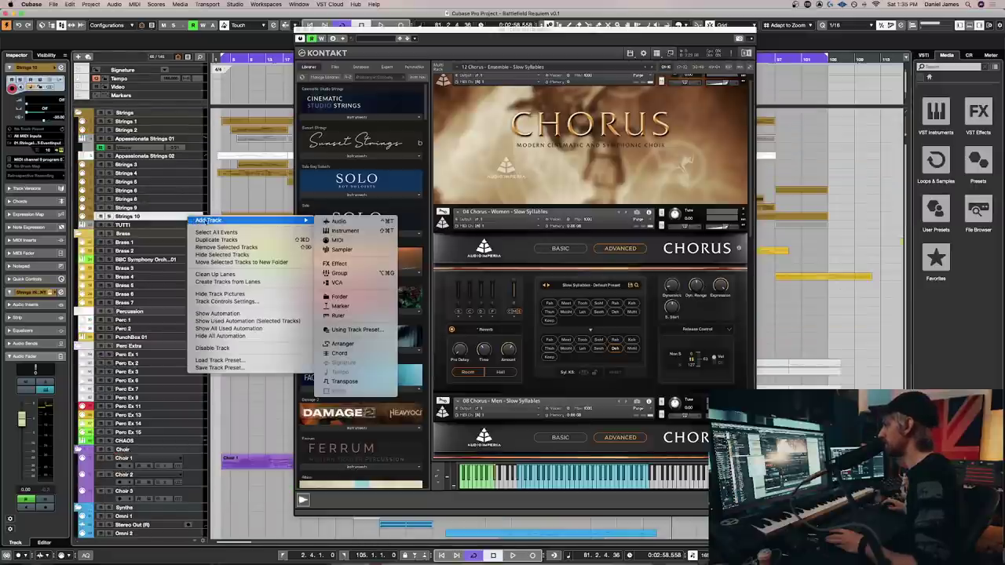
left_click(336, 240)
key("Return")
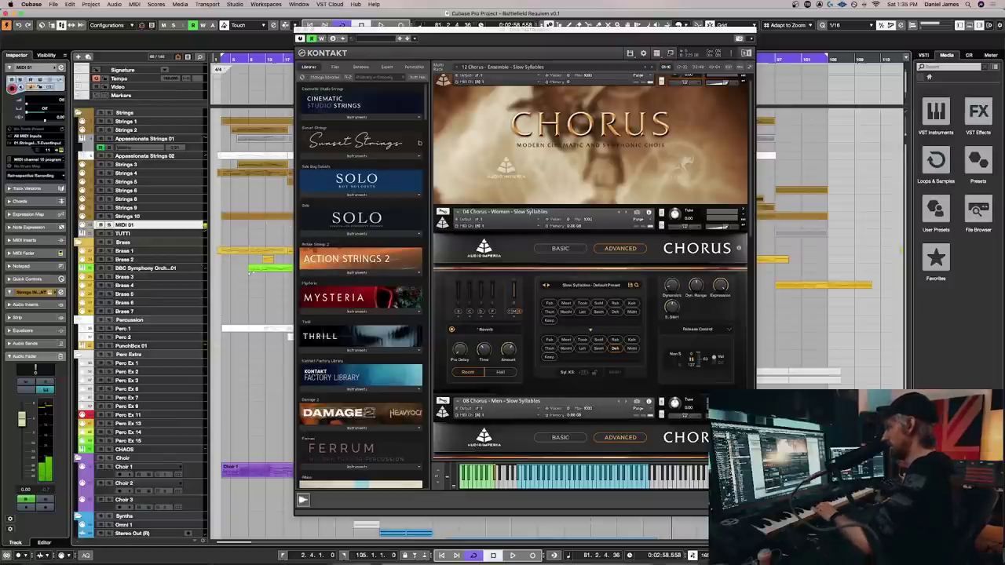
Select the Choir 1 track, open its first part in the Key Editor, and close the Kontakt window
scroll(222, 266, "down", 5)
left_click(198, 329)
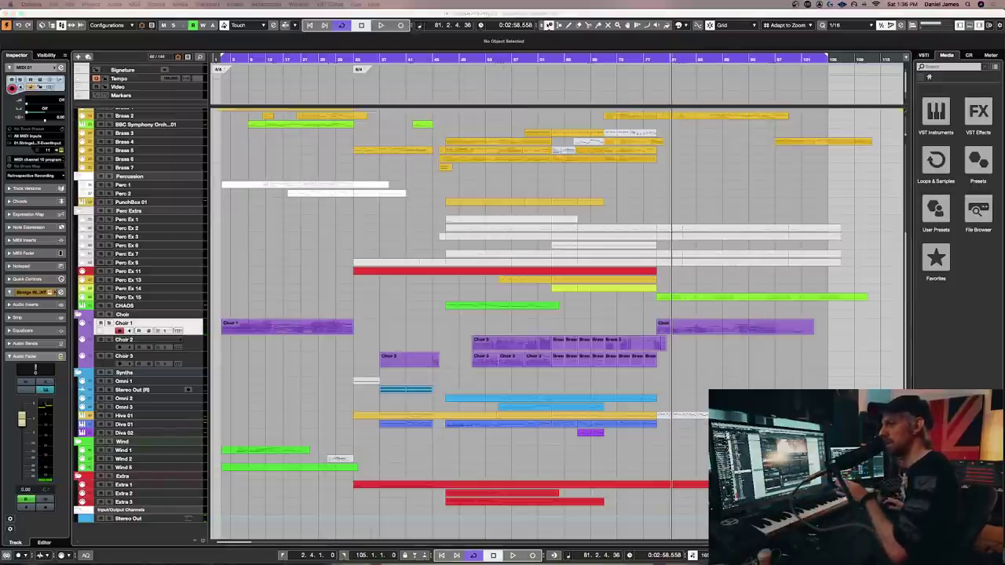
key("super+w")
key("Return")
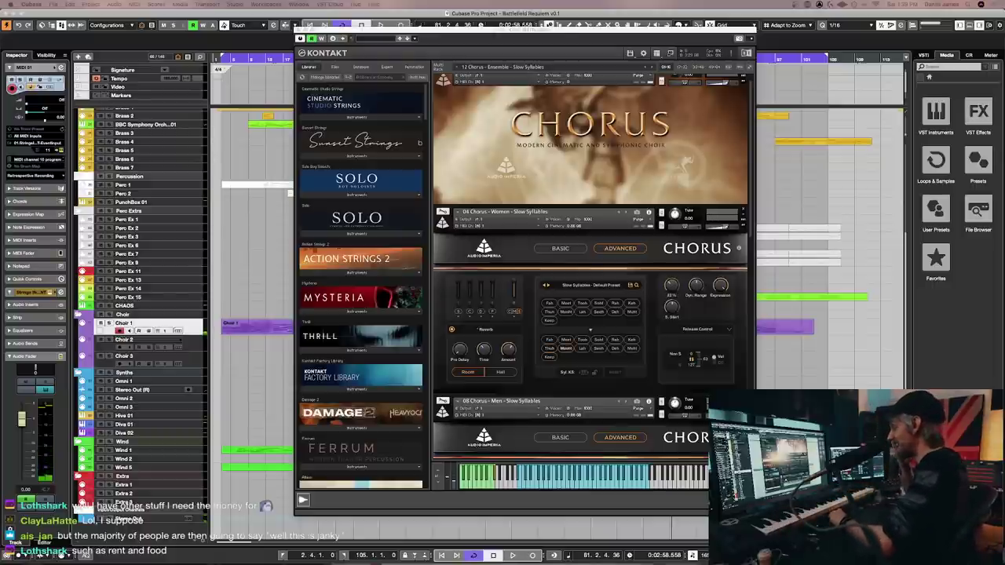
double_click(263, 325)
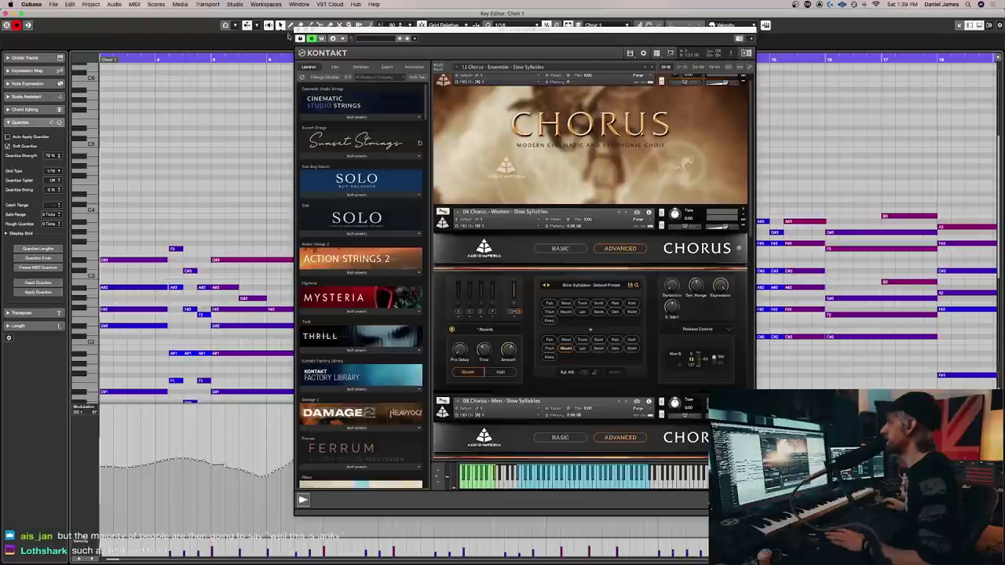
left_click(298, 29)
Look over the opening notes of the Choir 1 part and play its first few bars
scroll(378, 229, "down", 3)
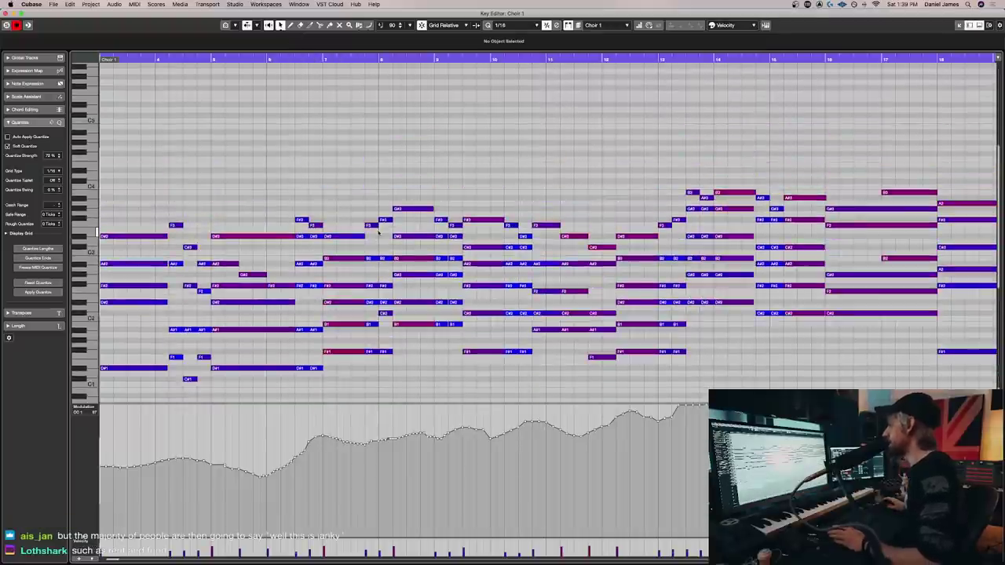
scroll(378, 231, "down", 4)
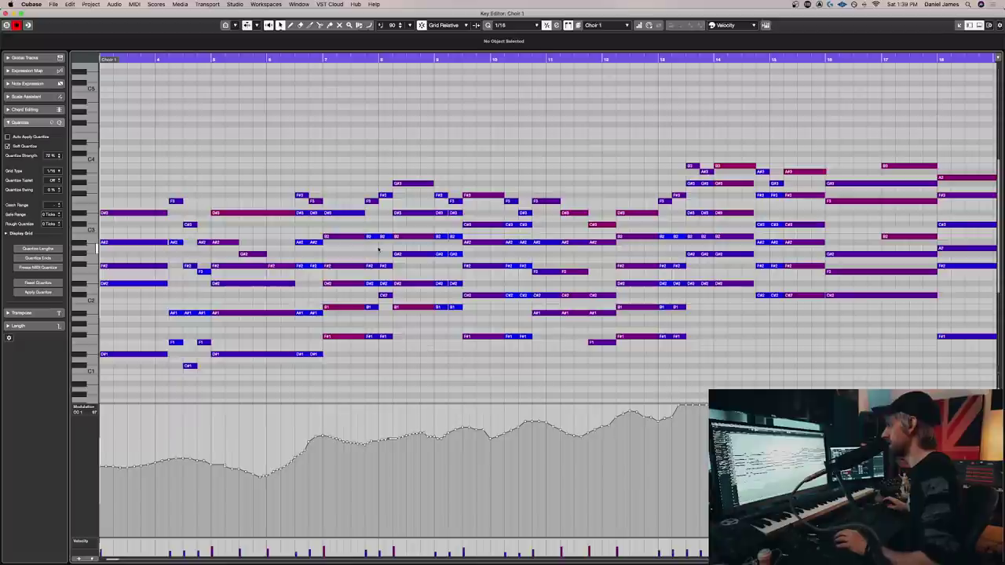
scroll(377, 249, "left", 3)
scroll(377, 249, "right", 3)
scroll(376, 249, "left", 3)
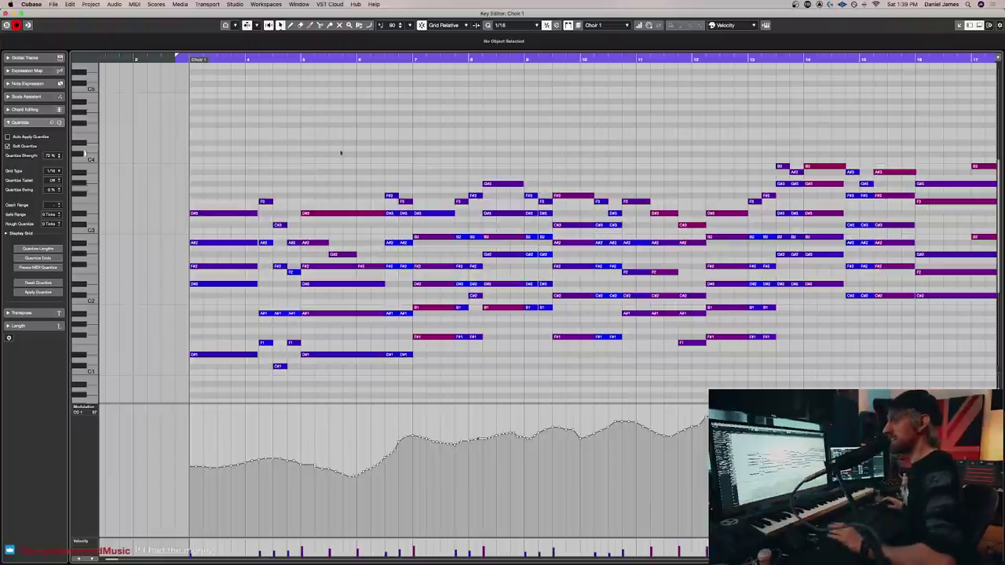
scroll(287, 144, "down", 1)
scroll(287, 143, "down", 1)
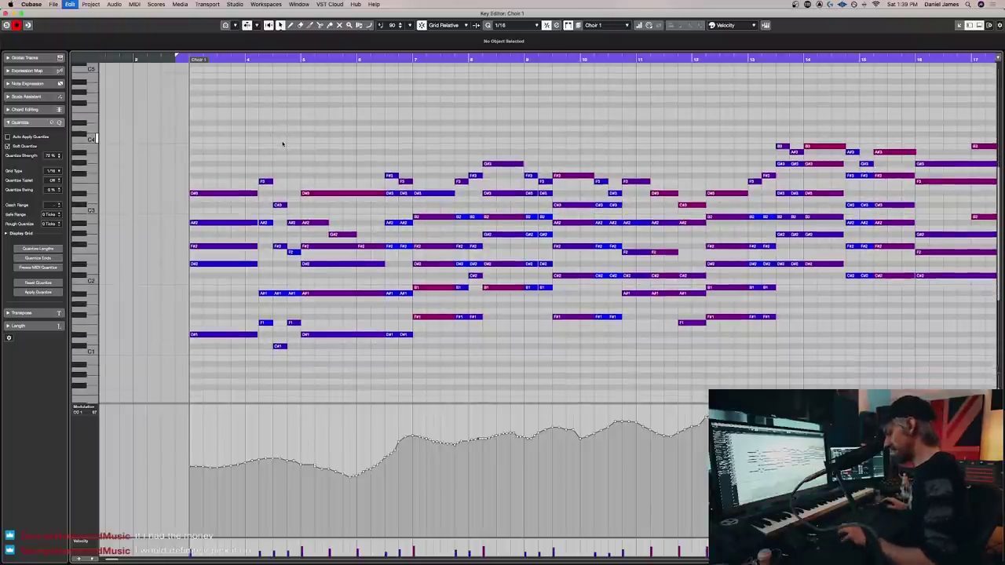
scroll(288, 144, "down", 1)
scroll(288, 144, "down", 1)
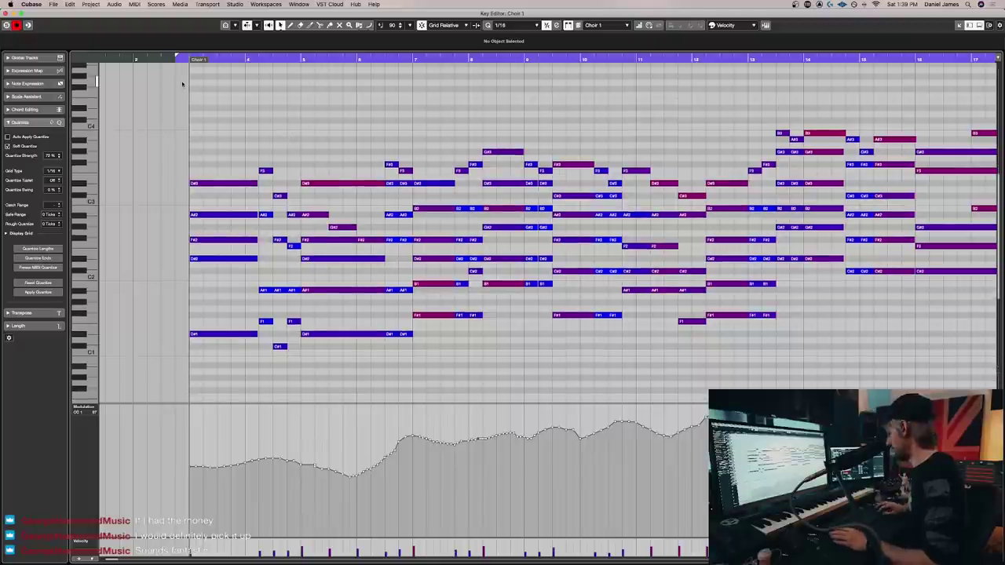
key("space")
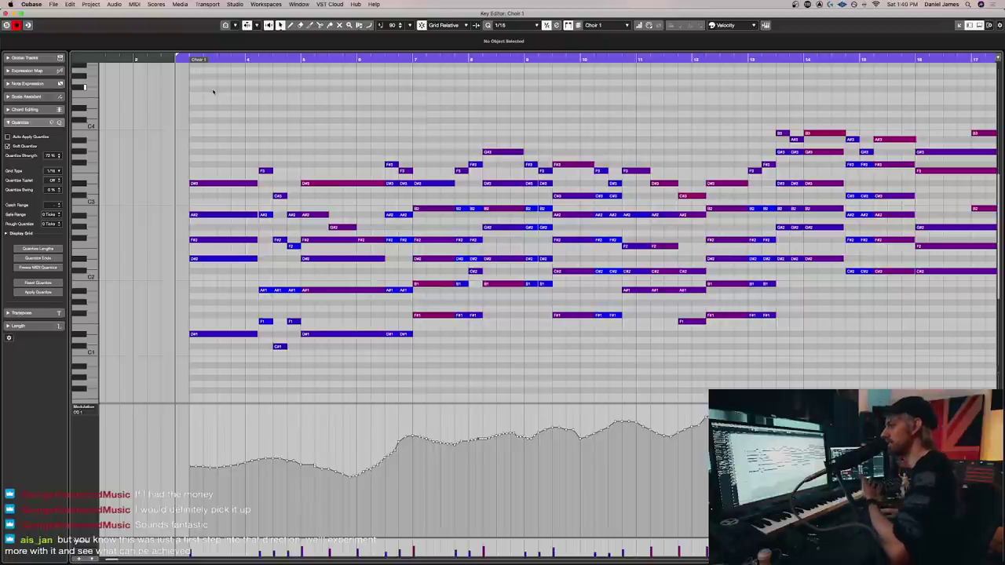
key("space")
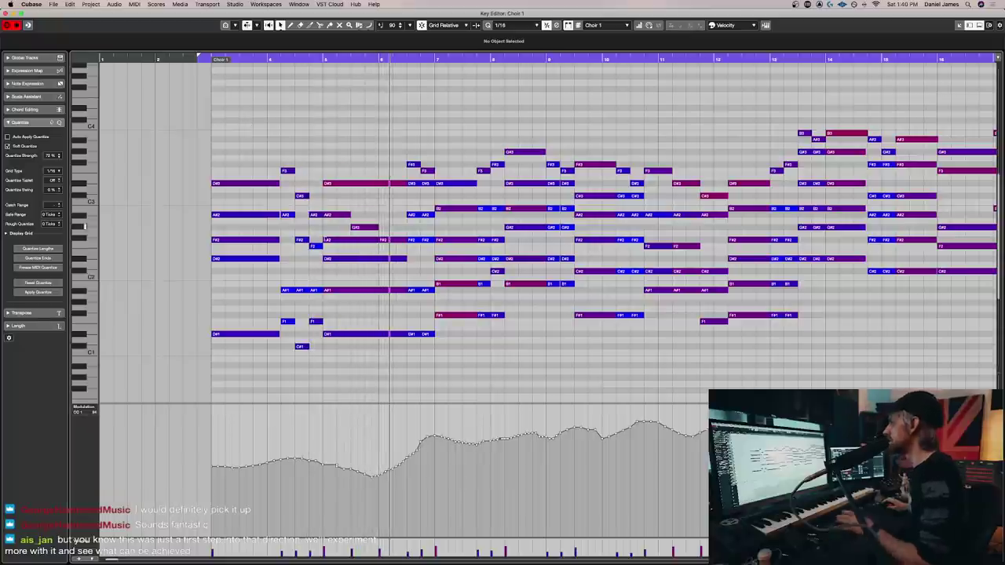
Single out the A#2 and F3 notes in bar 4 and the long D#3 note in bar 5, one by one
left_click(258, 214)
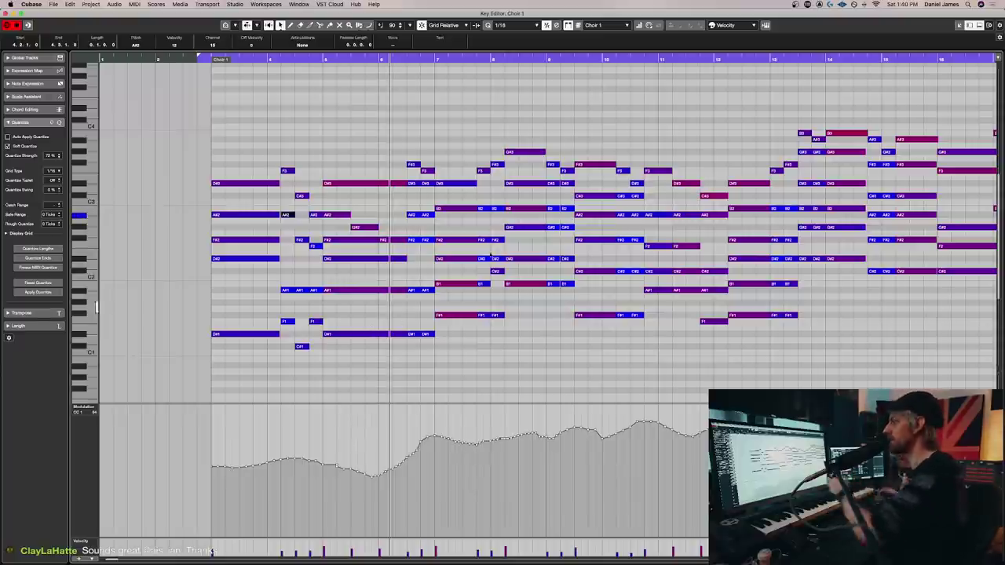
left_click(288, 171)
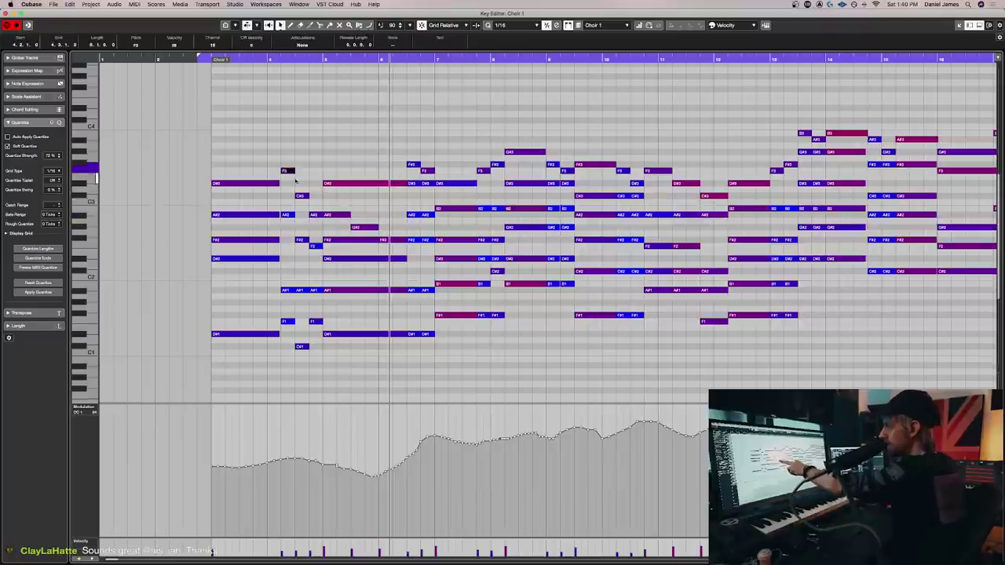
left_click(328, 184)
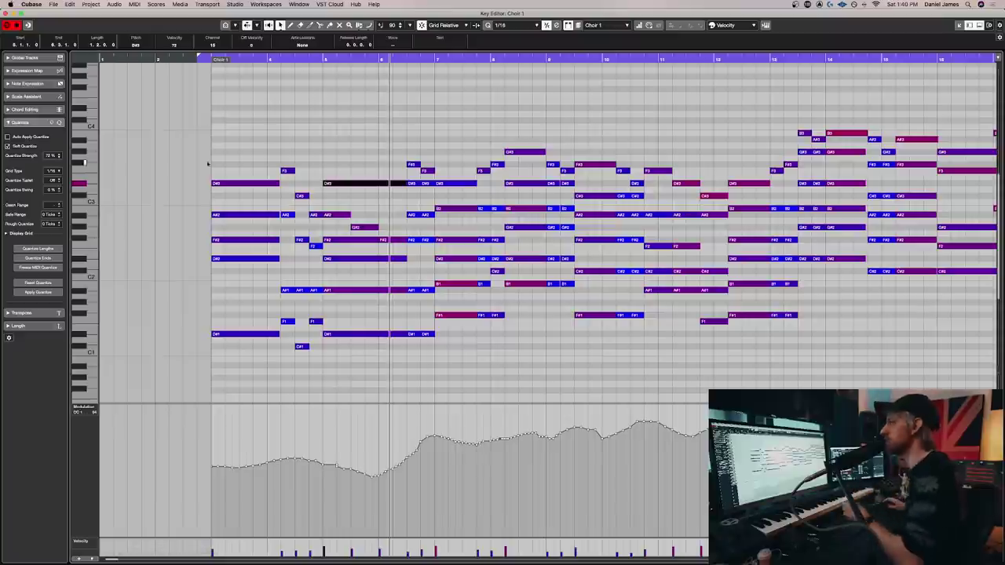
Replay the Choir 1 part from its beginning at bar 3 into bar 5
left_click(239, 61)
left_click_drag(240, 60, 209, 60)
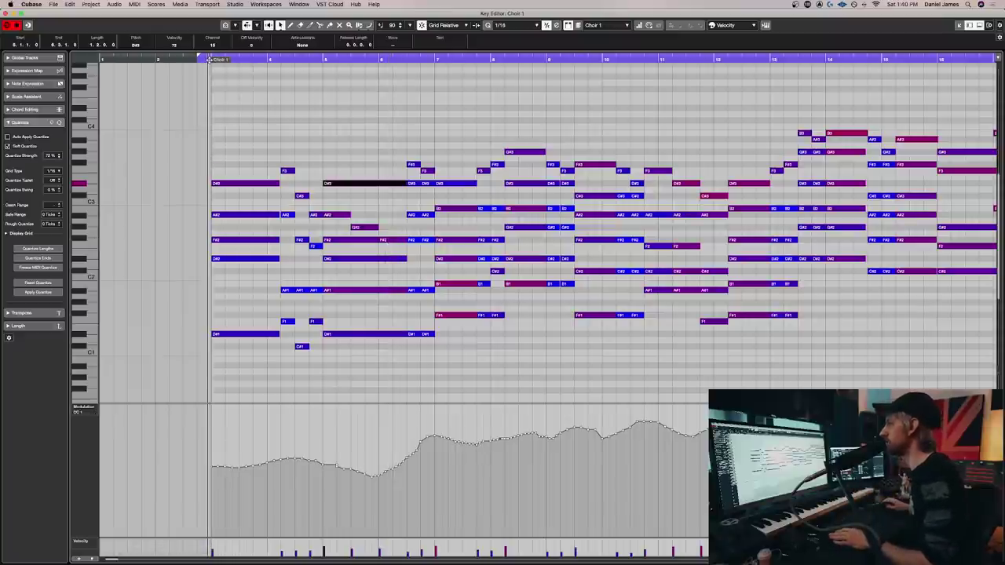
key("space")
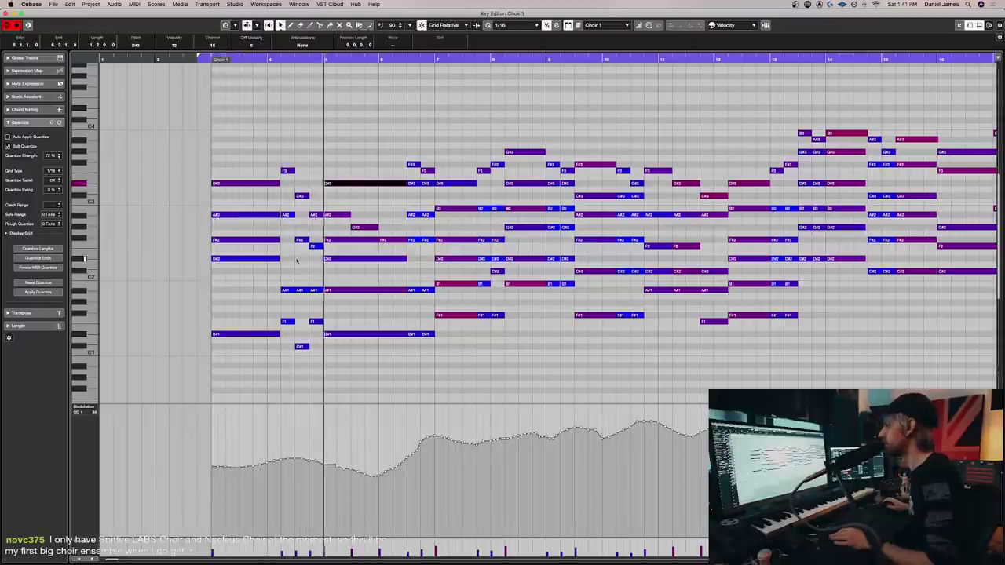
key("space")
Select the repeated A#1 notes in bar 4, replay the passage from the middle of bar 3, and clear the selection
left_click_drag(309, 291, 322, 292)
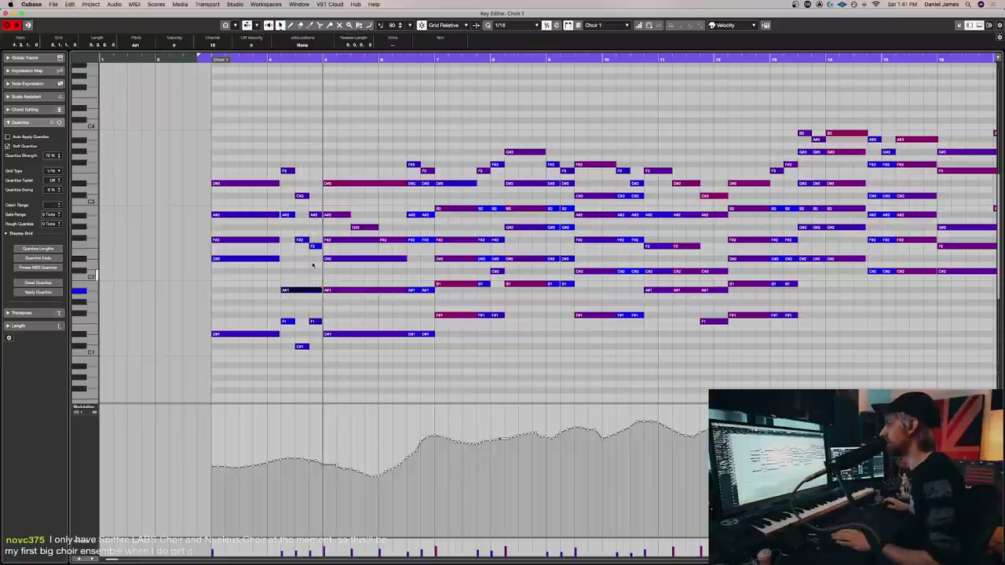
left_click(239, 59)
key("space")
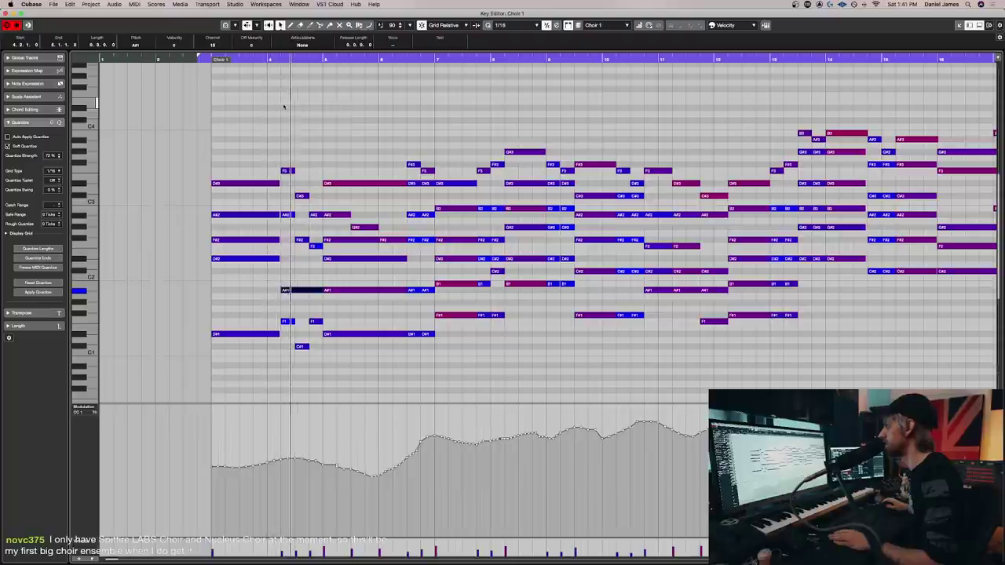
key("space")
left_click(295, 265)
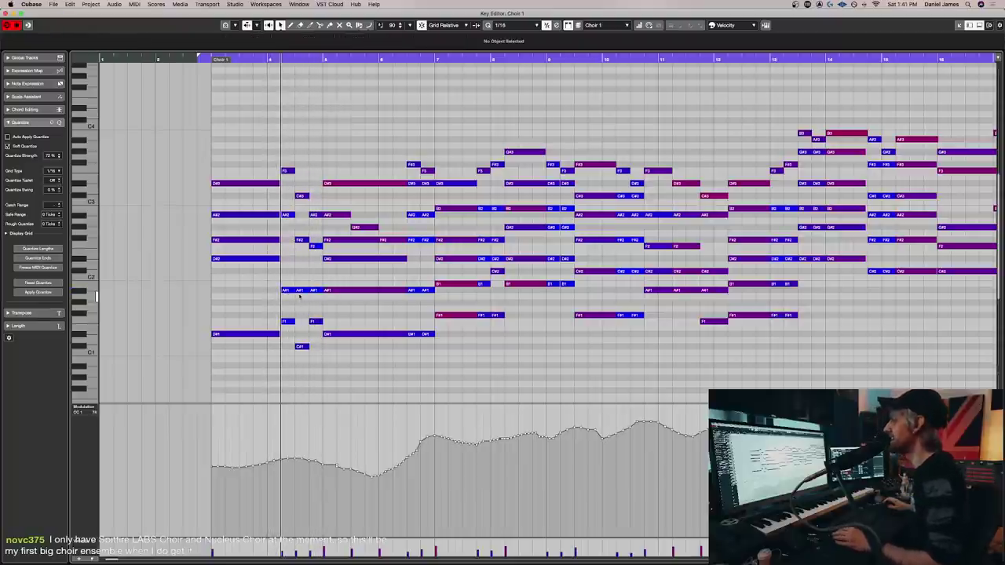
Point out the repeated A#1 notes in bar 4 once more and deselect them
left_click(299, 290)
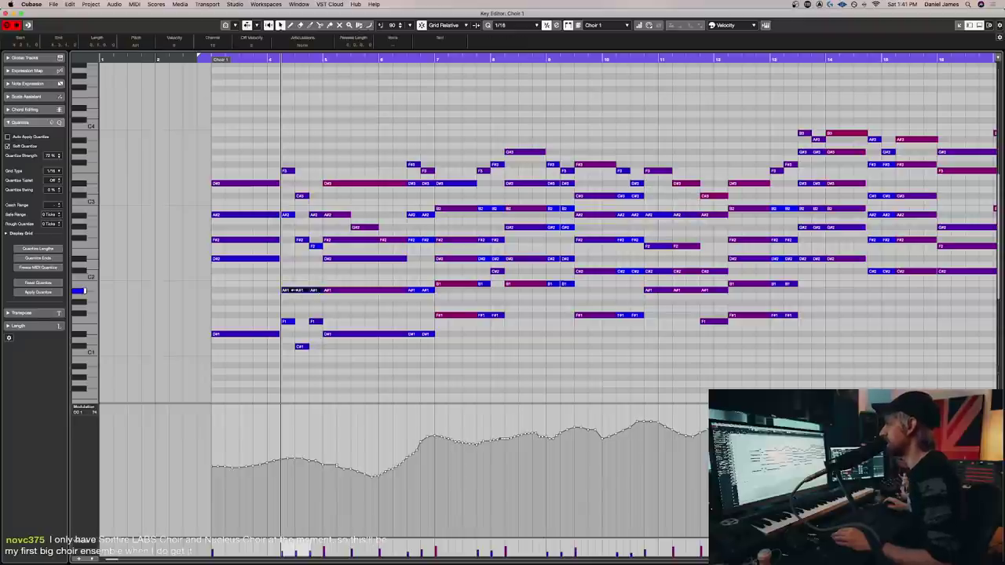
key("Left")
left_click(302, 201)
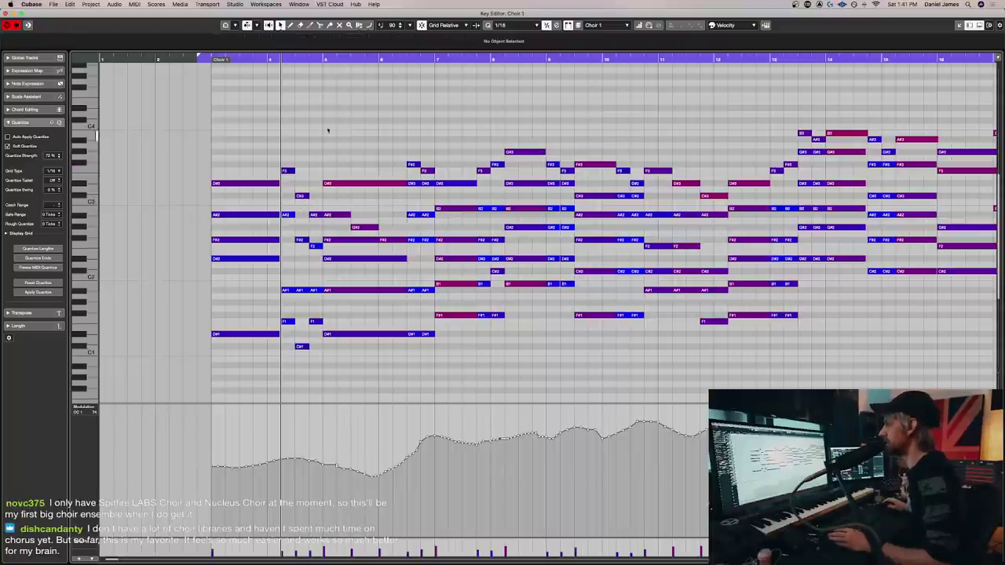
Single out the A#2 and G#2 notes in bar 5, highlight the whole bar 5 chord, and clear the selection
left_click(340, 214)
left_click(361, 227)
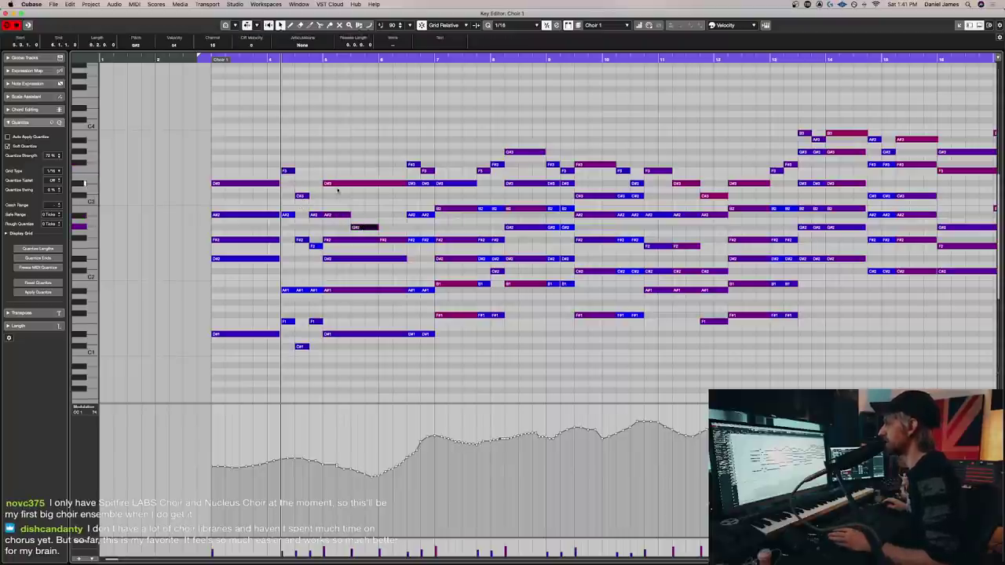
left_click(338, 139)
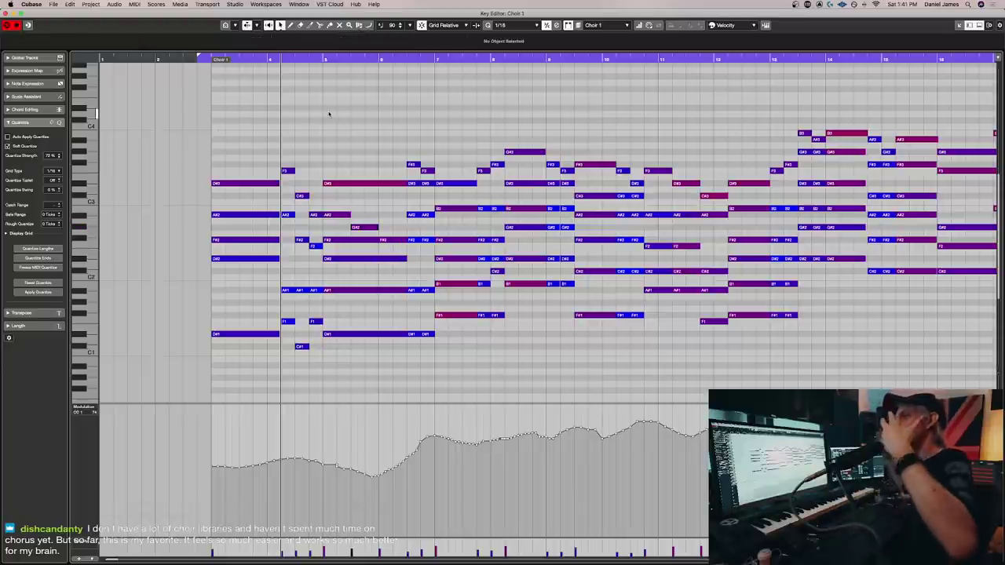
left_click_drag(336, 152, 375, 346)
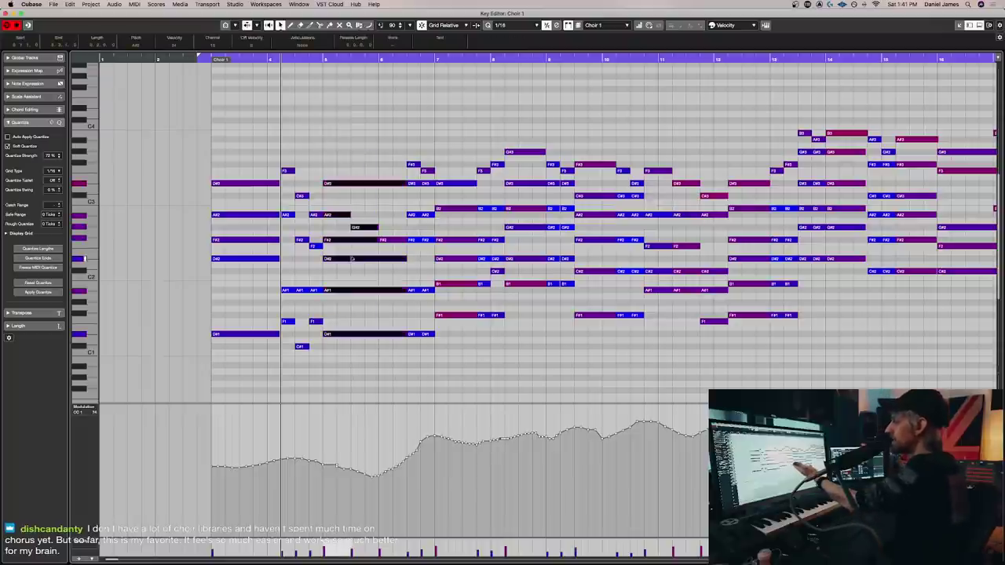
left_click(360, 206)
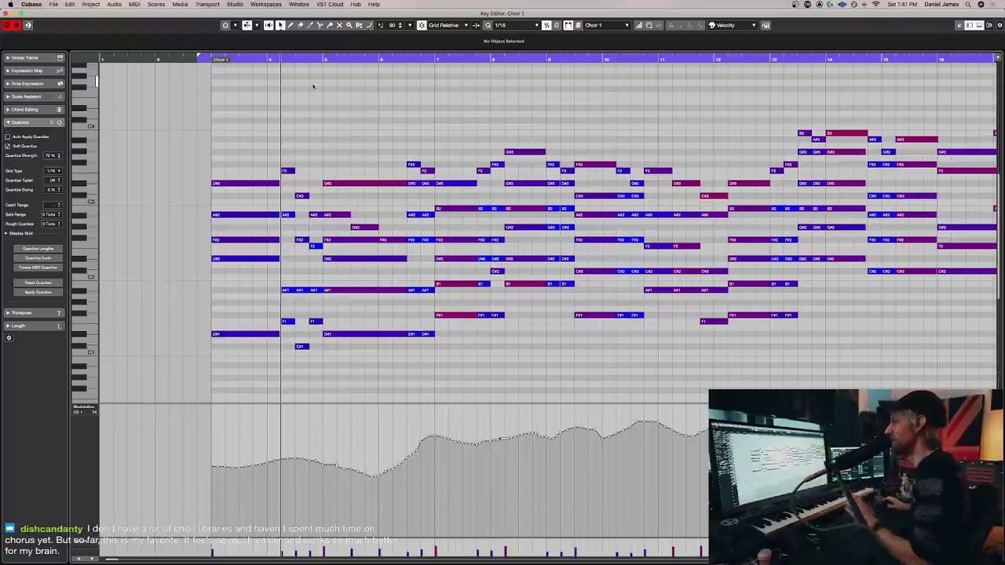
Highlight the short repeated chords at the start of bar 9 and play the part from bar 3 to bar 20
left_click(234, 59)
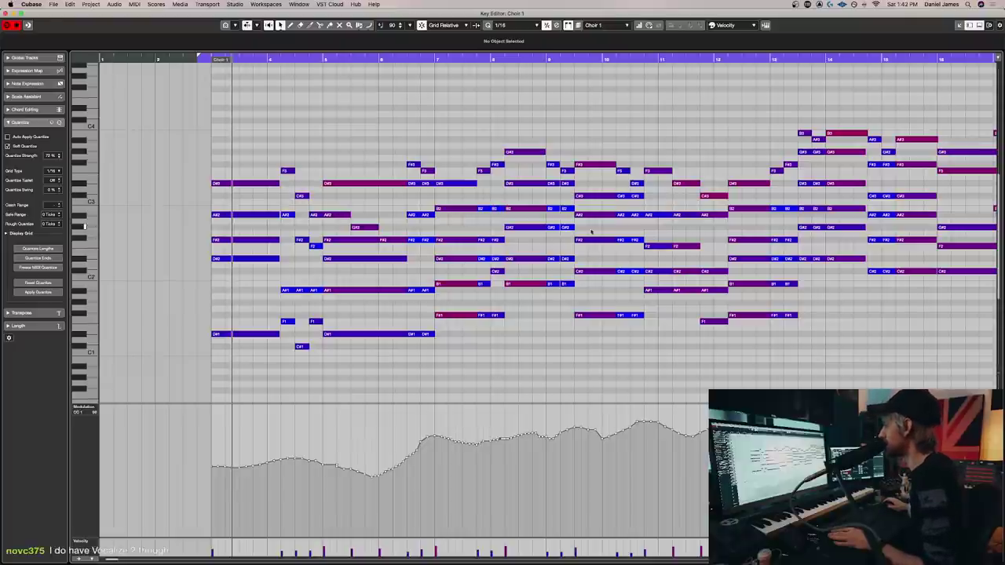
left_click_drag(553, 329, 551, 183)
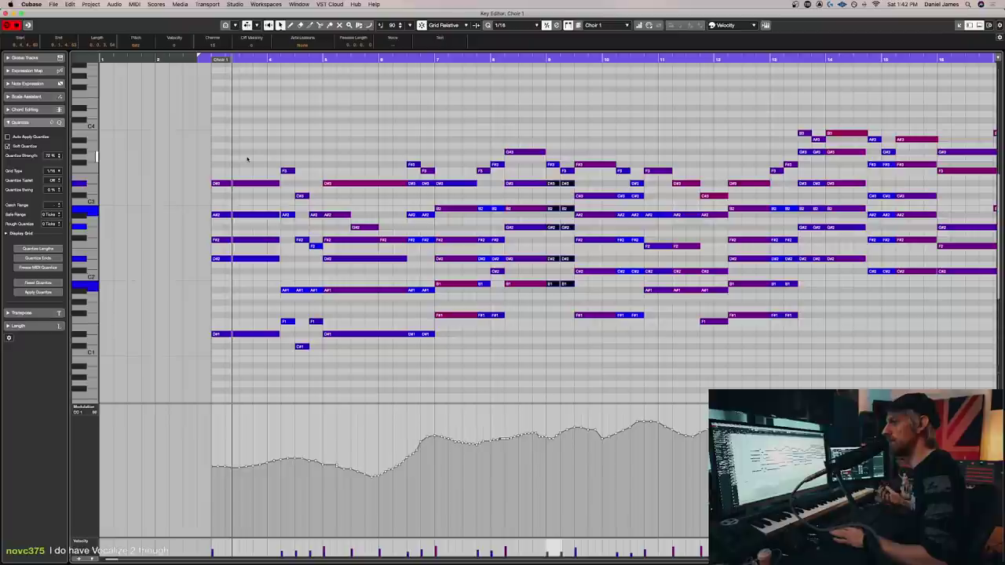
key("space")
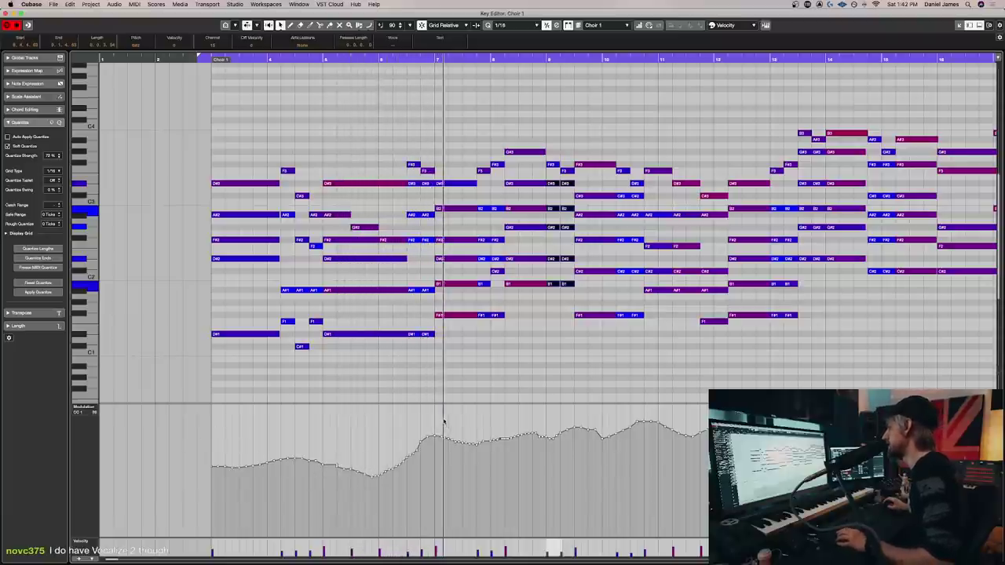
scroll(439, 412, "right", 5)
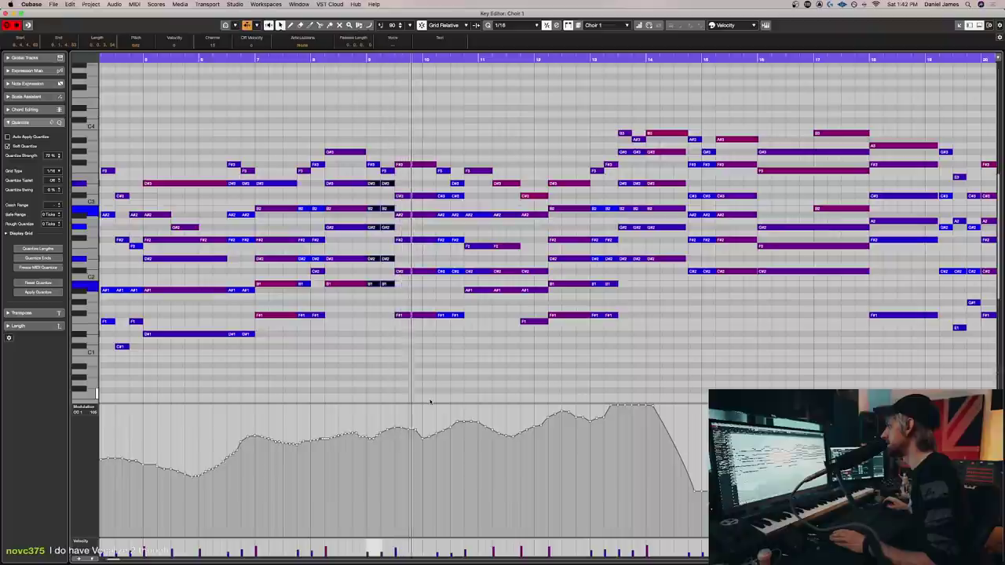
scroll(429, 401, "right", 3)
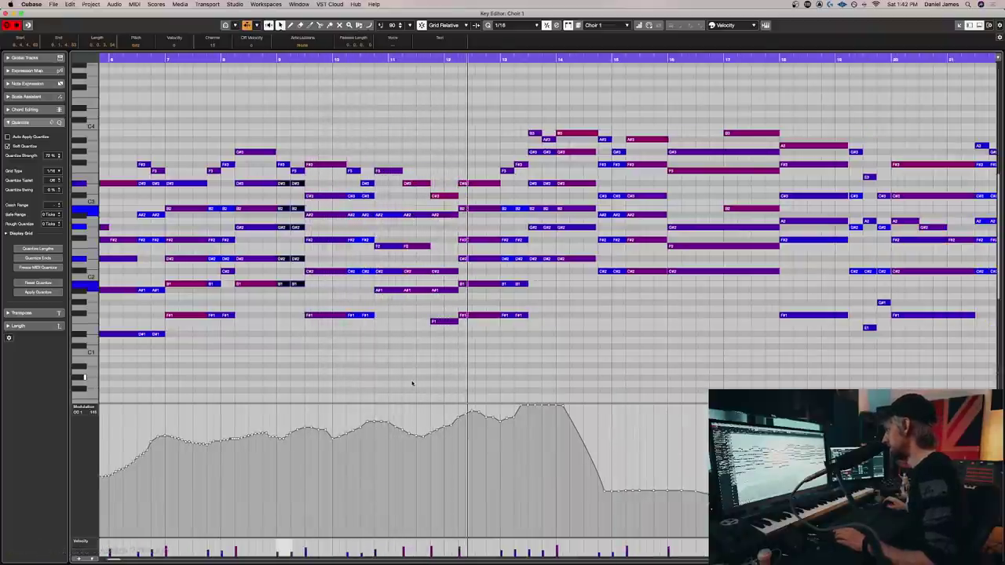
scroll(408, 382, "right", 5)
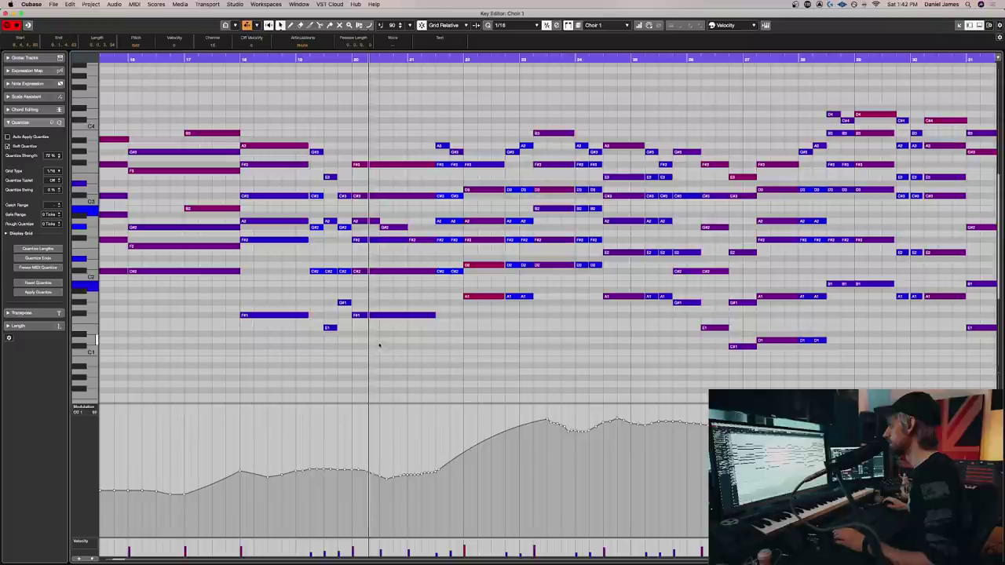
key("space")
Select the short chords in bar 19 and play the passage from just before bar 18
left_click_drag(343, 346, 310, 126)
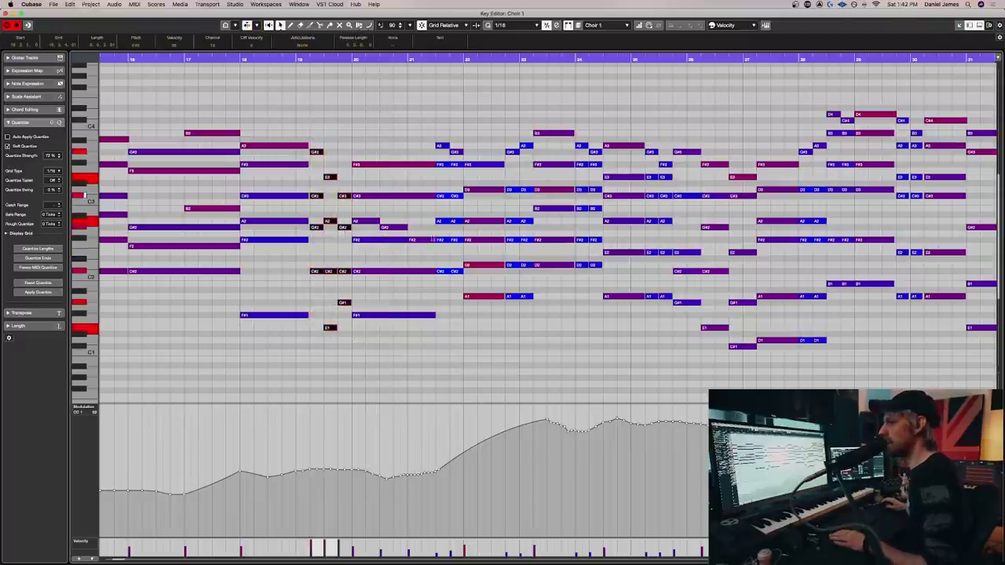
left_click(233, 59)
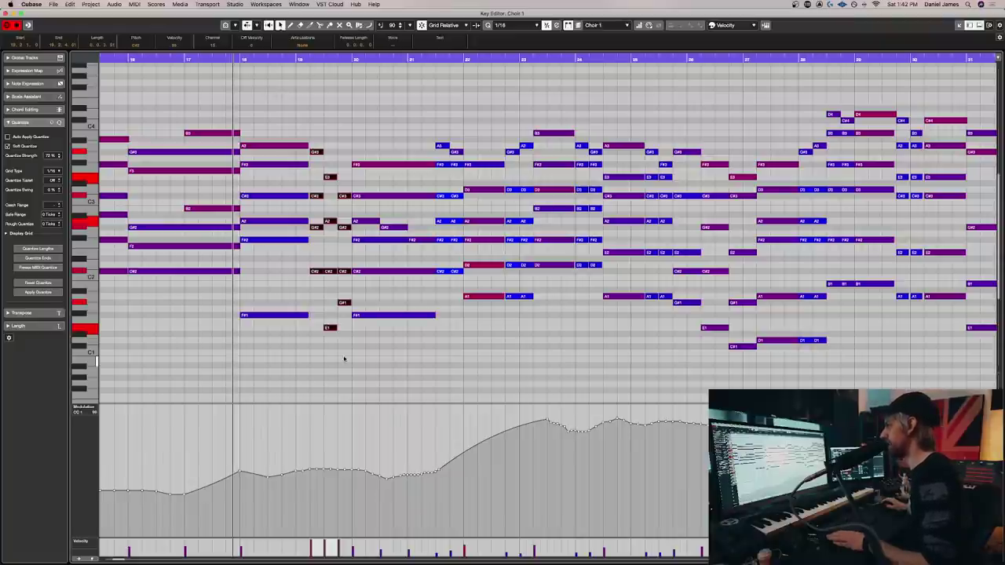
key("space")
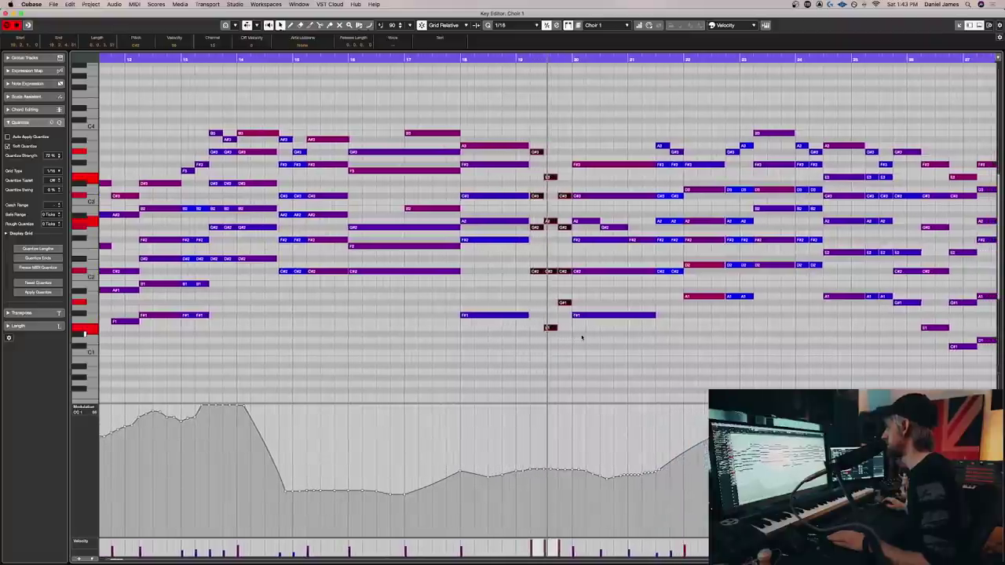
Replay the passage from bar 18 into the short chords of bar 19 and clear the note selection
key("space")
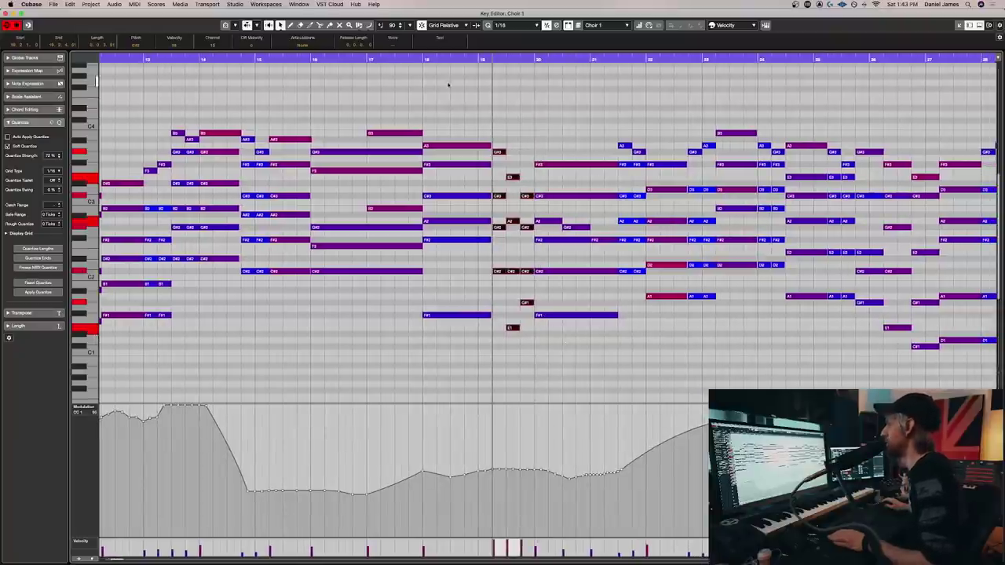
left_click(447, 59)
key("space")
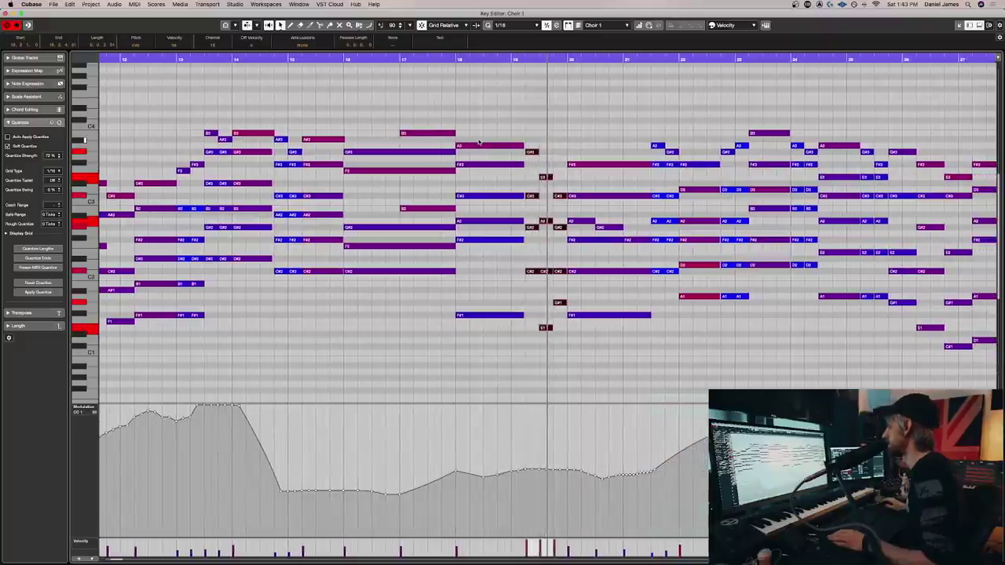
key("space")
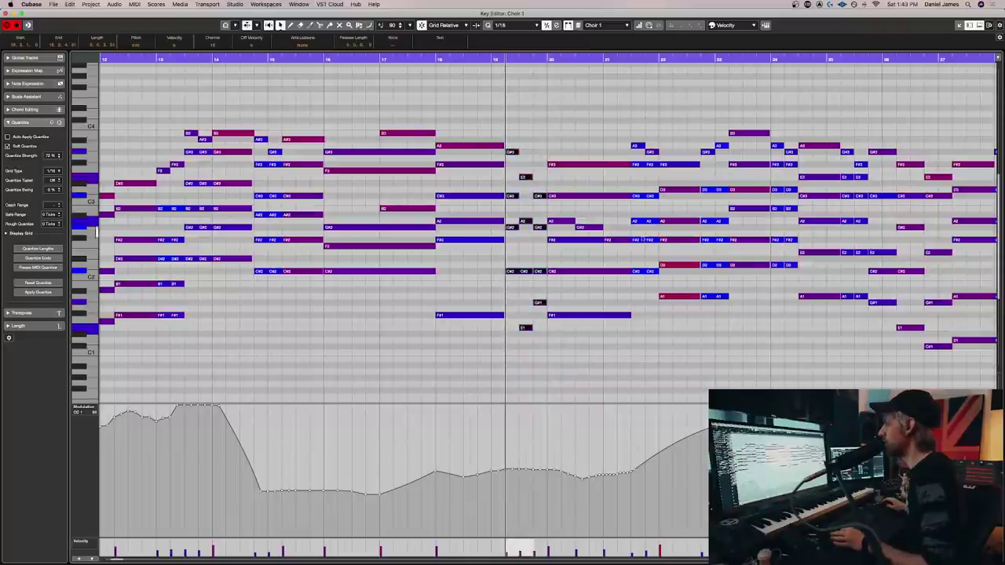
left_click(700, 301)
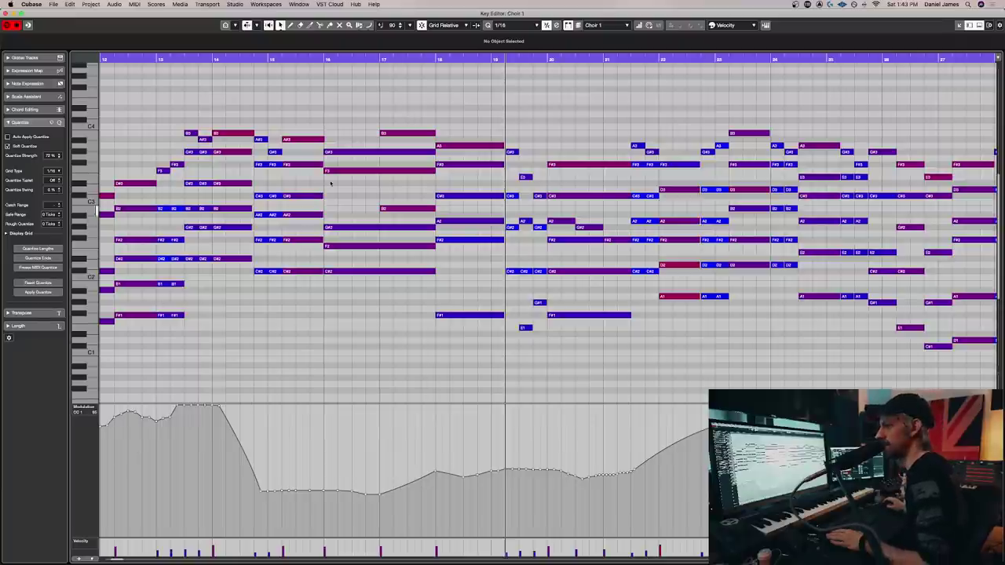
Place the playback position just before bar 16 and play the Choir 1 part into bar 18
left_click(417, 63)
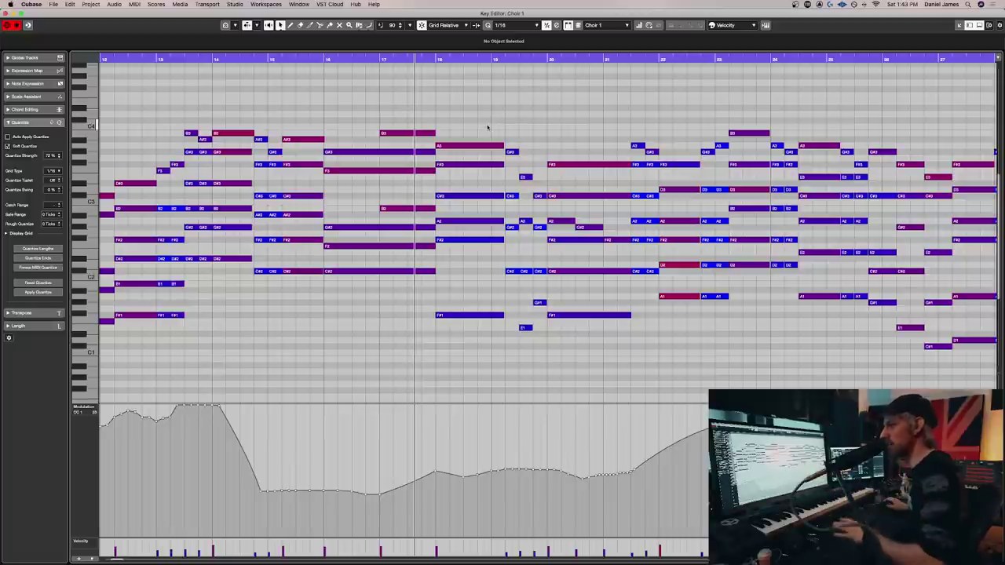
left_click(402, 61)
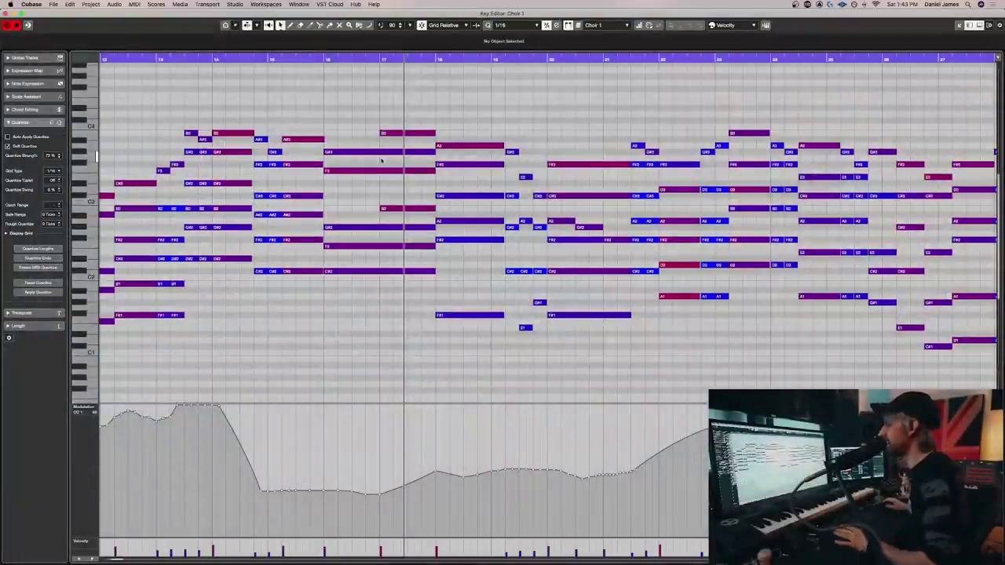
left_click(319, 61)
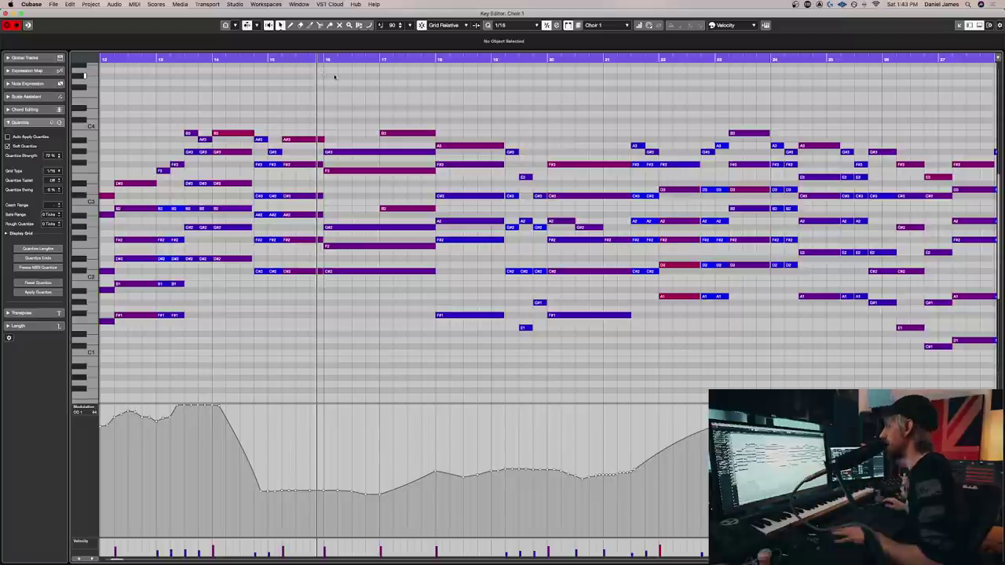
key("space")
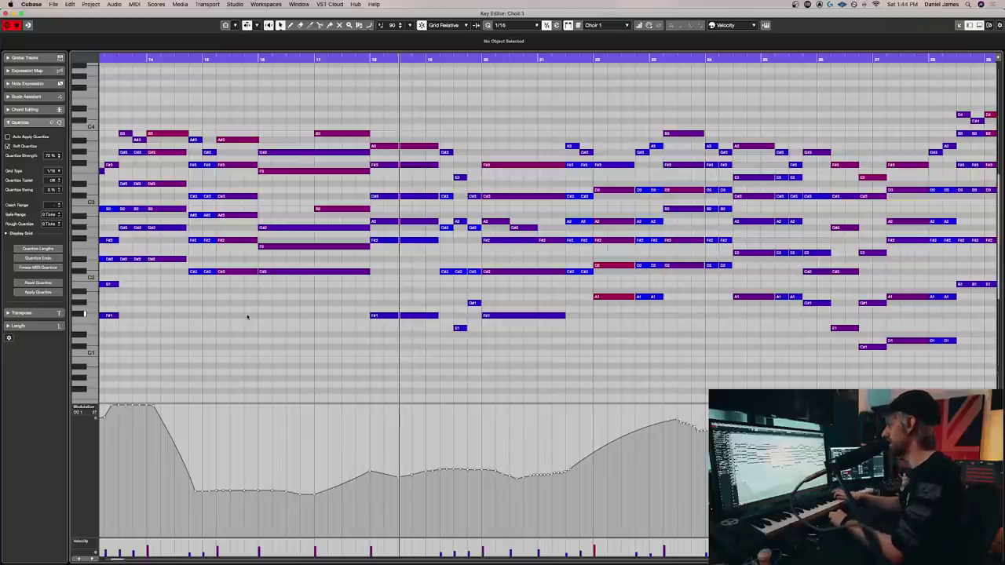
Close the Key Editor and move the Kontakt window aside so the choir clips in the project are uncovered
key("Escape")
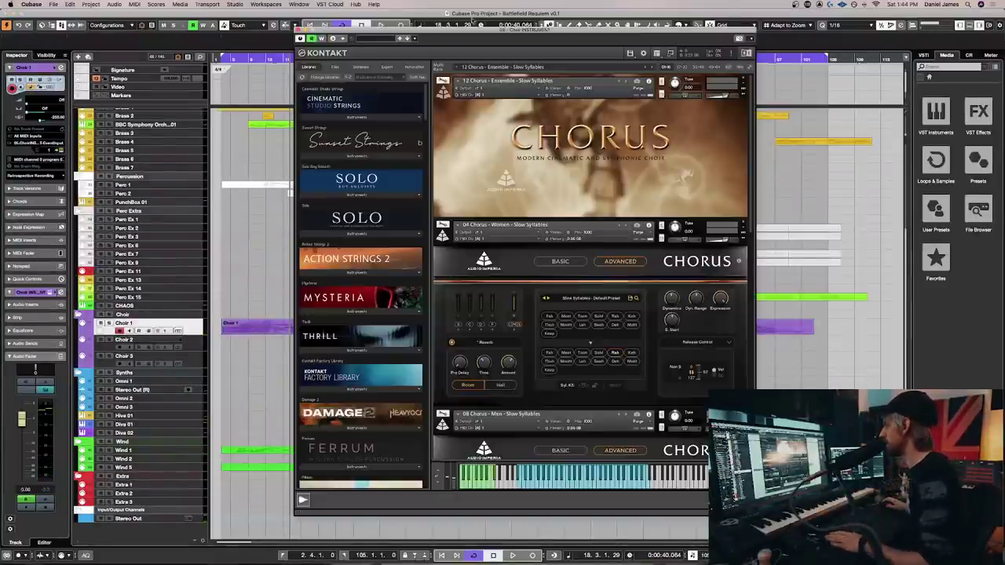
left_click_drag(456, 30, 263, 30)
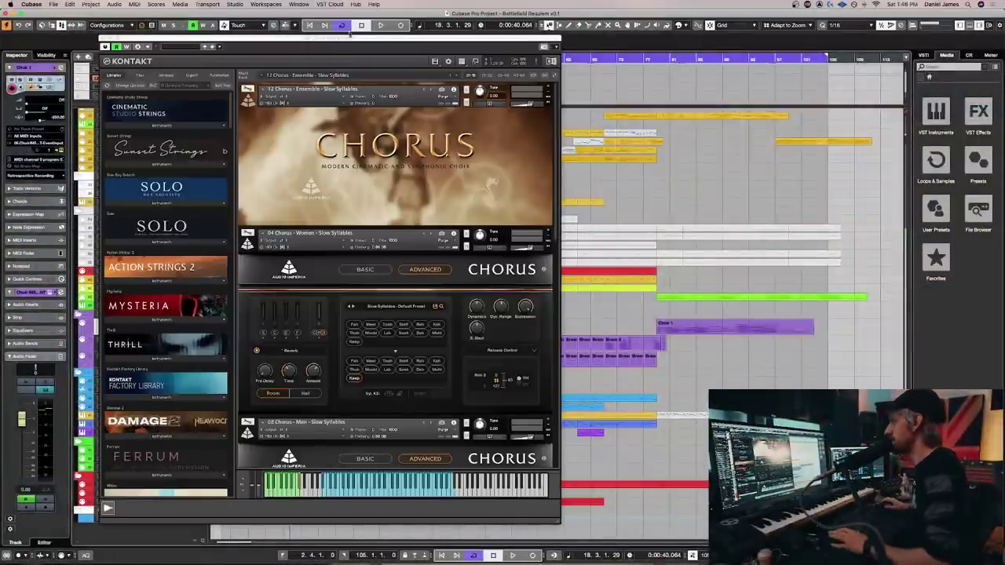
left_click_drag(345, 40, 475, 43)
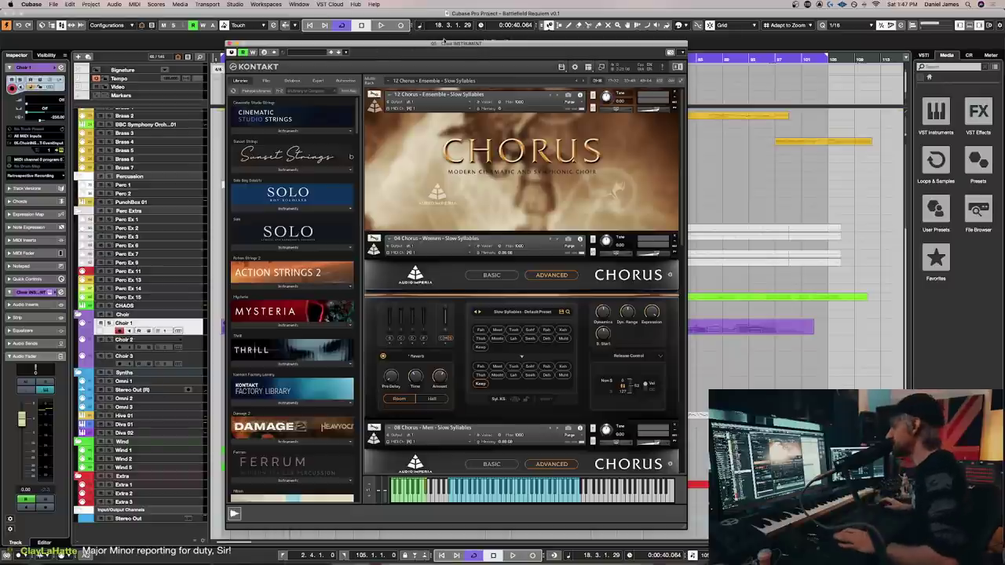
left_click_drag(429, 44, 709, 32)
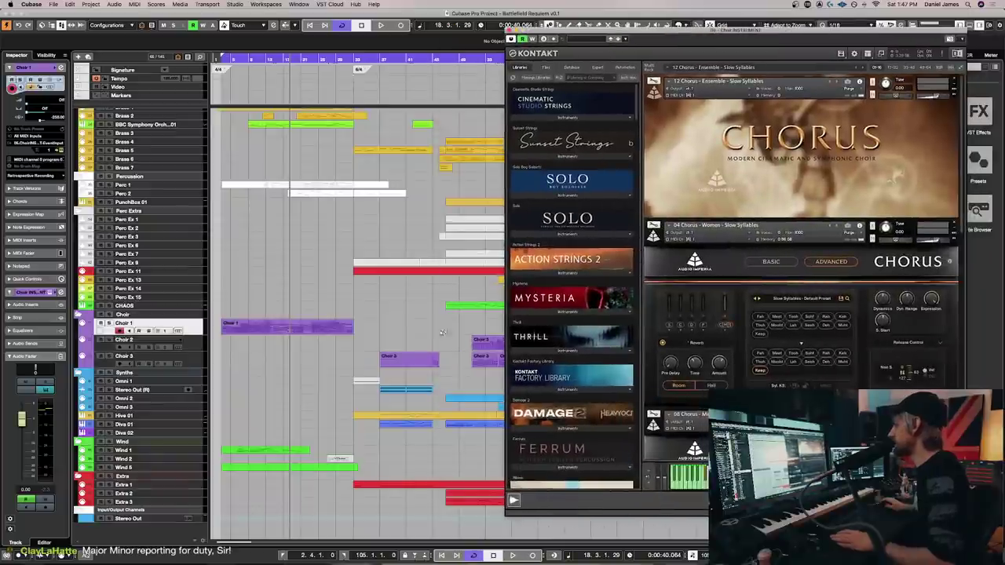
Play the project from about bar 35 while bringing the Women Energetic and Men Traditional Syllables patches into view in Kontakt
left_click(379, 60)
left_click(366, 59)
key("space")
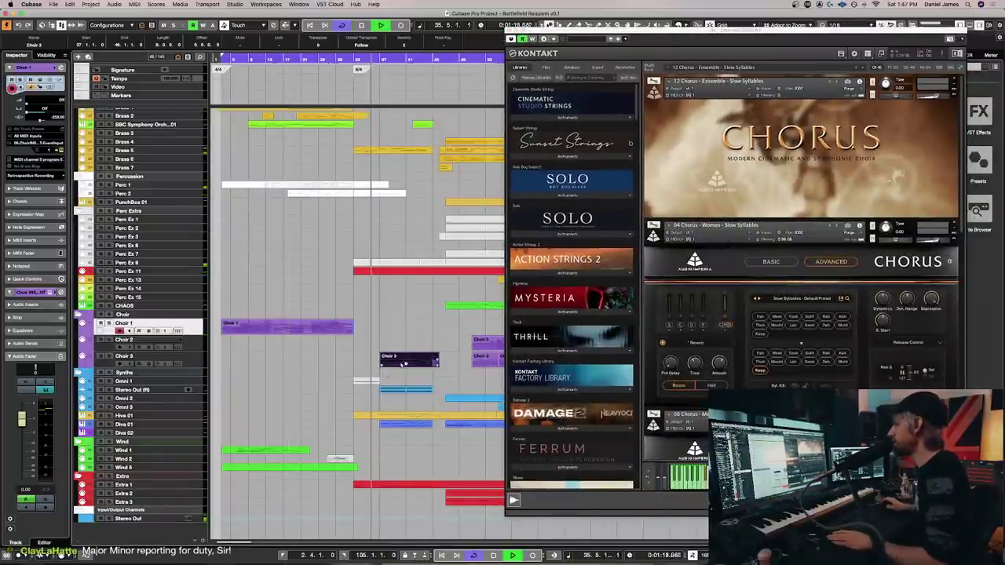
scroll(846, 348, "down", 3)
scroll(846, 349, "down", 10)
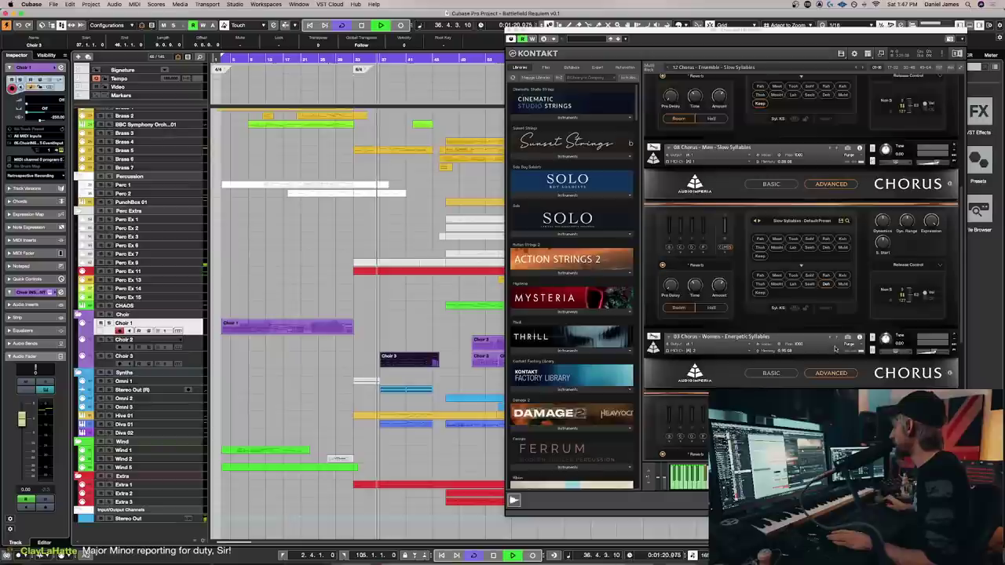
left_click(738, 307)
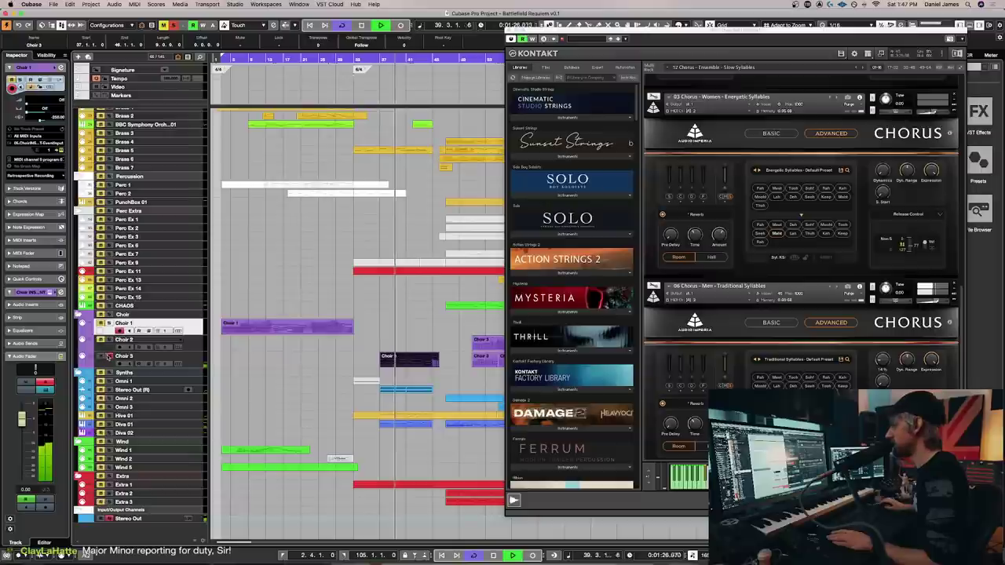
key("space")
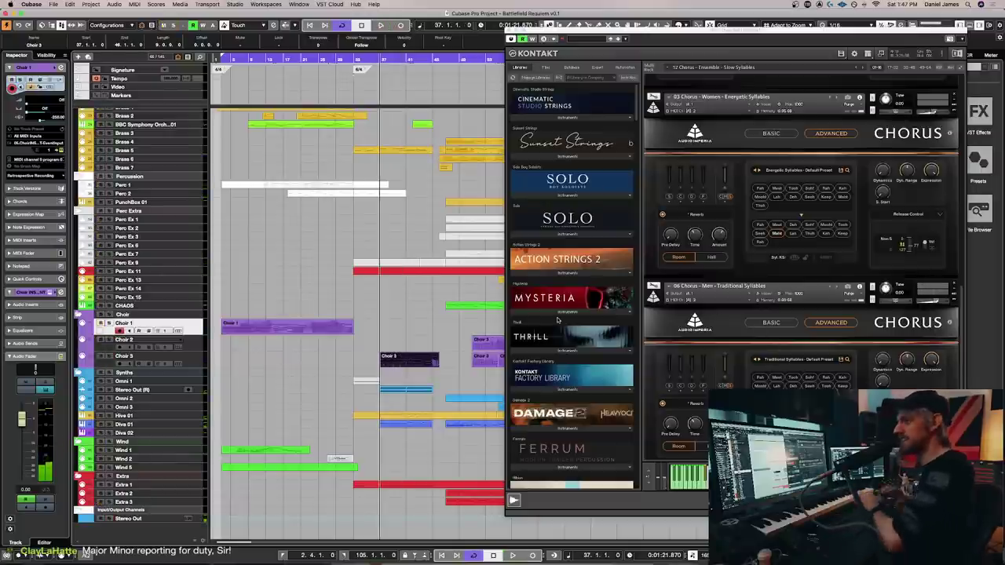
Select the Choir 3 track and play its first clip from bar 37
left_click(198, 361)
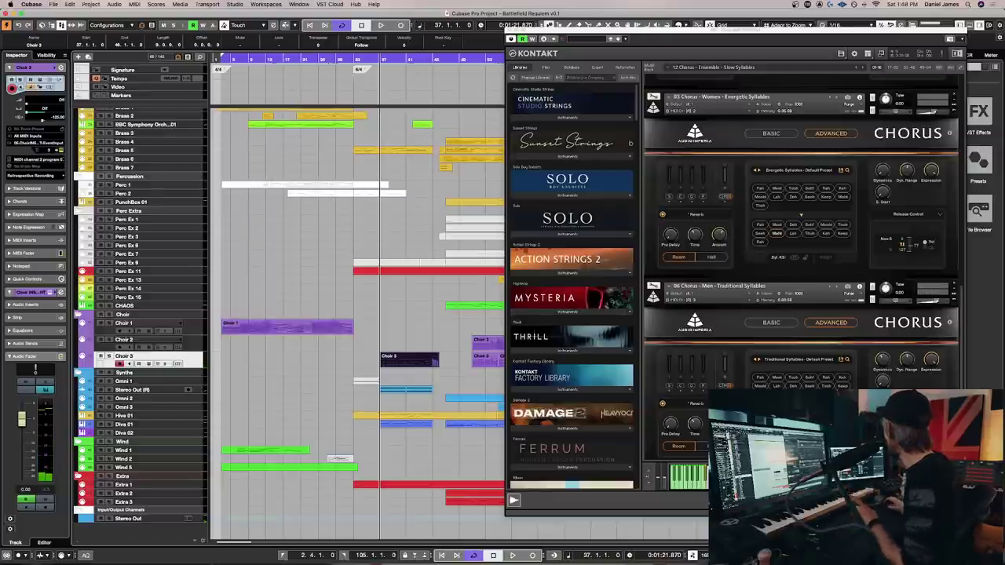
key("super+w")
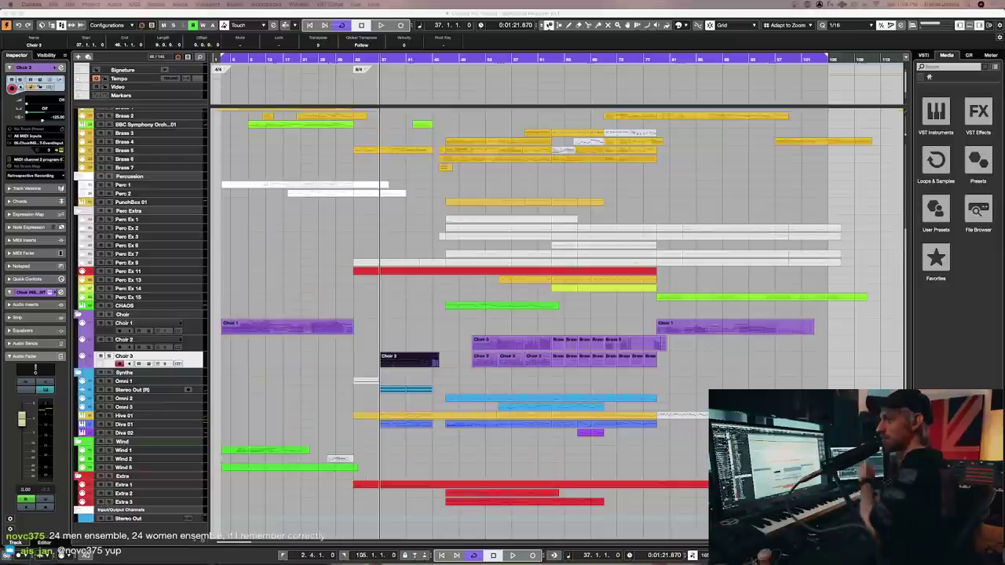
left_click(401, 227)
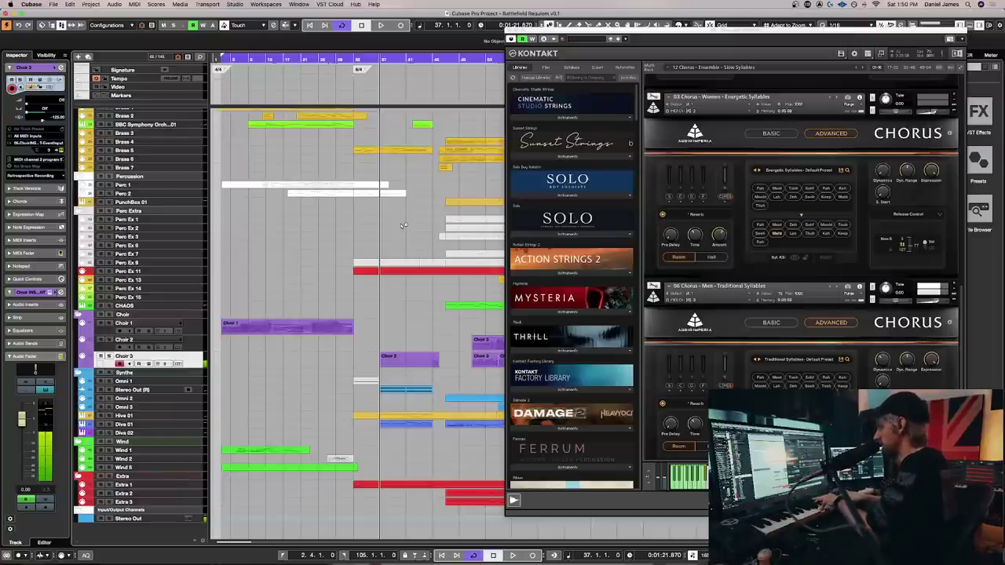
left_click(407, 360)
key("space")
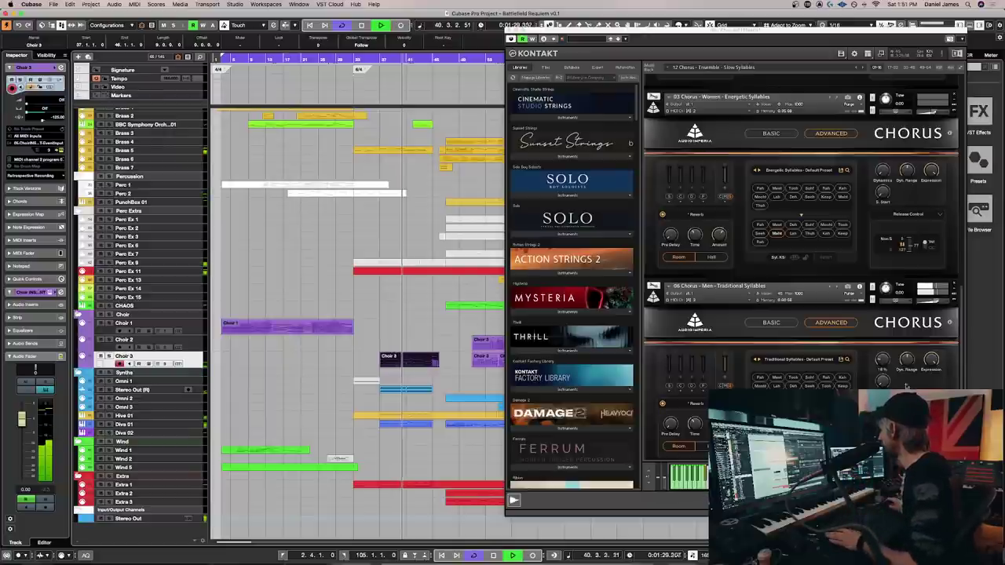
key("space")
Show the Men Traditional Syllables velocity range in Kontakt, then move Kontakt aside and open the first Choir 3 clip in the Key Editor
left_click_drag(714, 30, 480, 29)
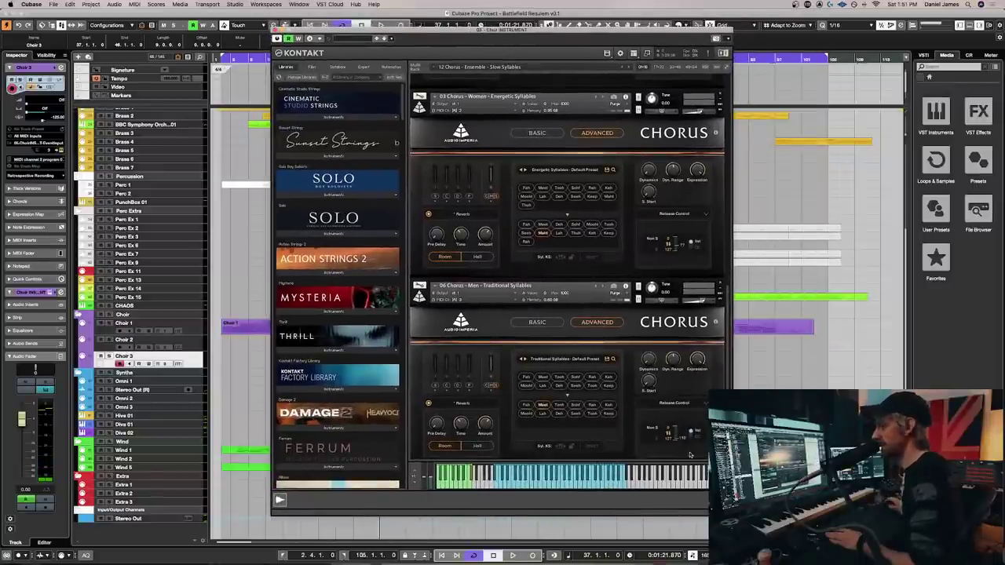
left_click_drag(486, 38, 401, 25)
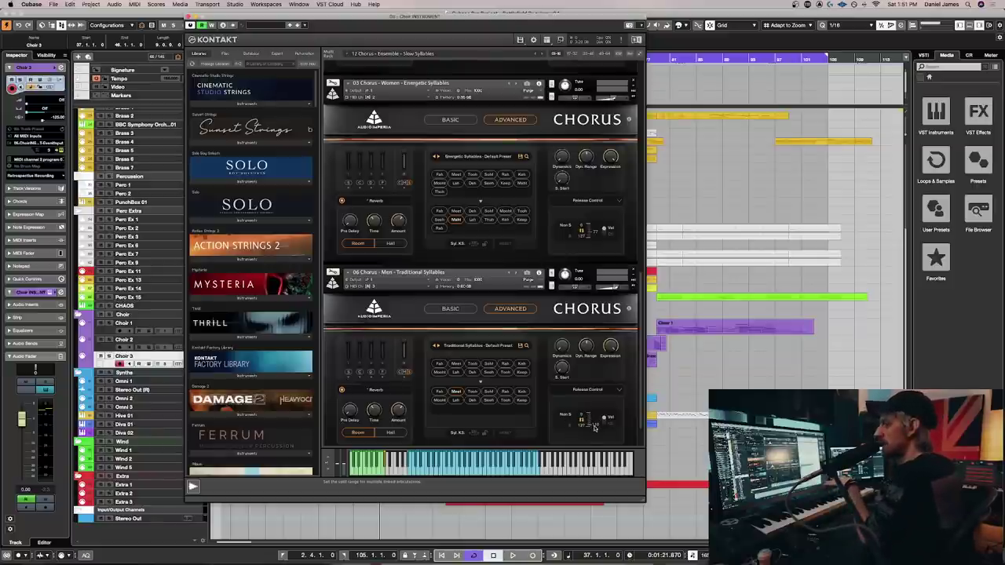
left_click_drag(449, 22, 753, 31)
double_click(412, 364)
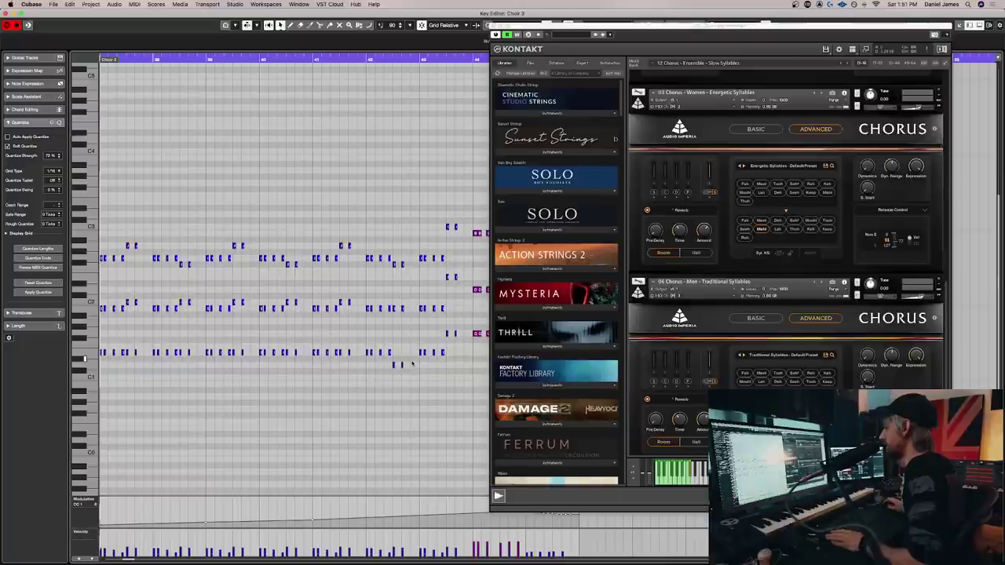
scroll(336, 321, "left", 10)
scroll(370, 317, "right", 8)
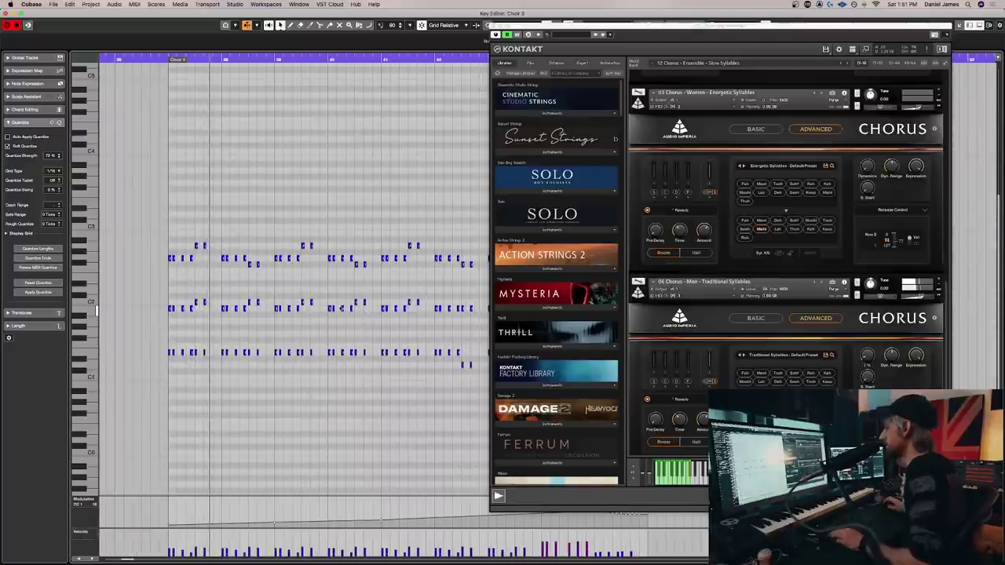
Try all Choir 3 notes at maximum velocity, play the clip from bar 37, and undo the velocity change
key("super+a")
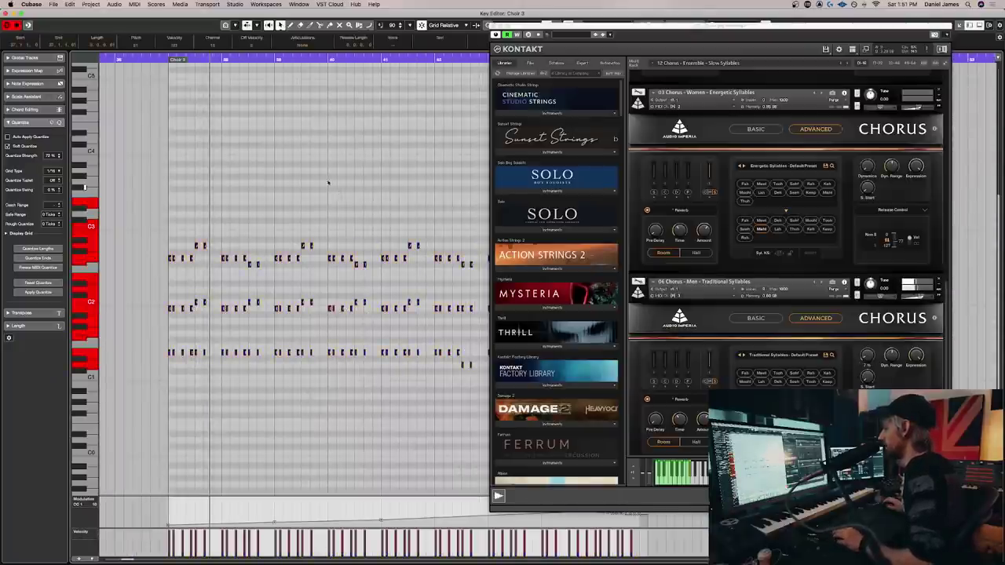
left_click(164, 60)
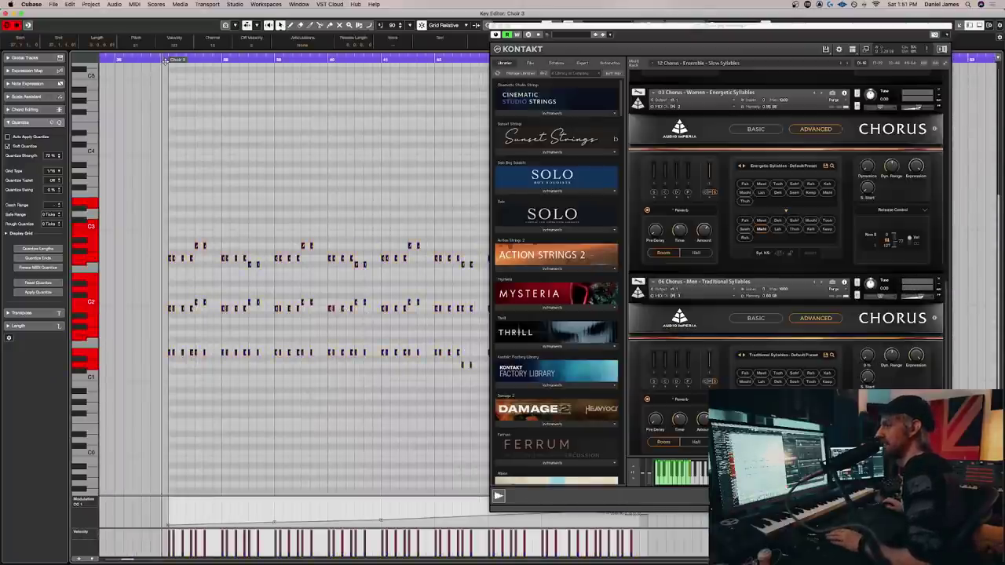
scroll(246, 265, "left", 8)
key("space")
scroll(246, 265, "right", 8)
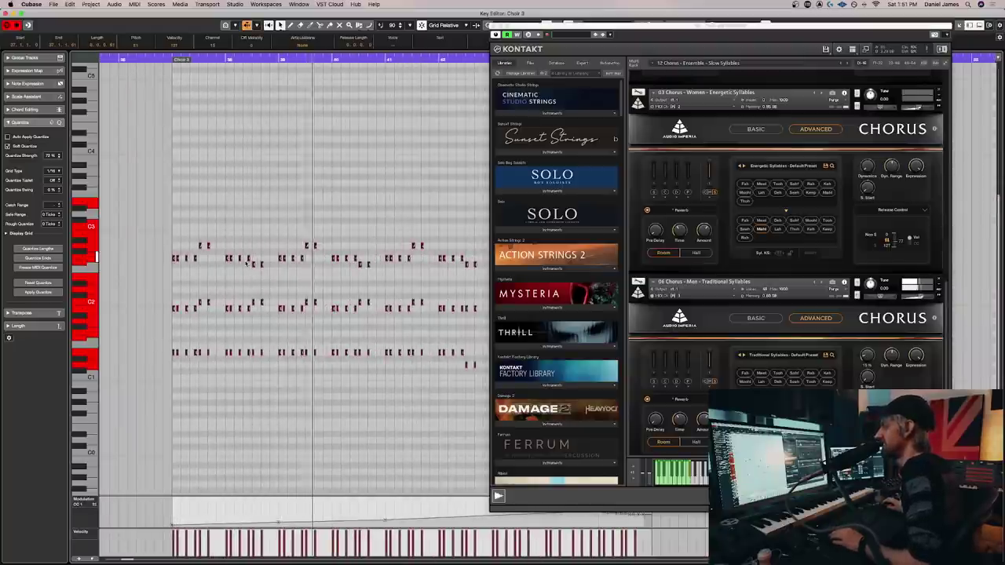
key("super+z")
Raise the last chord of bar 38 and the last chord of bar 39 to maximum velocity
left_click(249, 256)
left_click_drag(267, 385, 262, 261)
left_click_drag(320, 369, 313, 244)
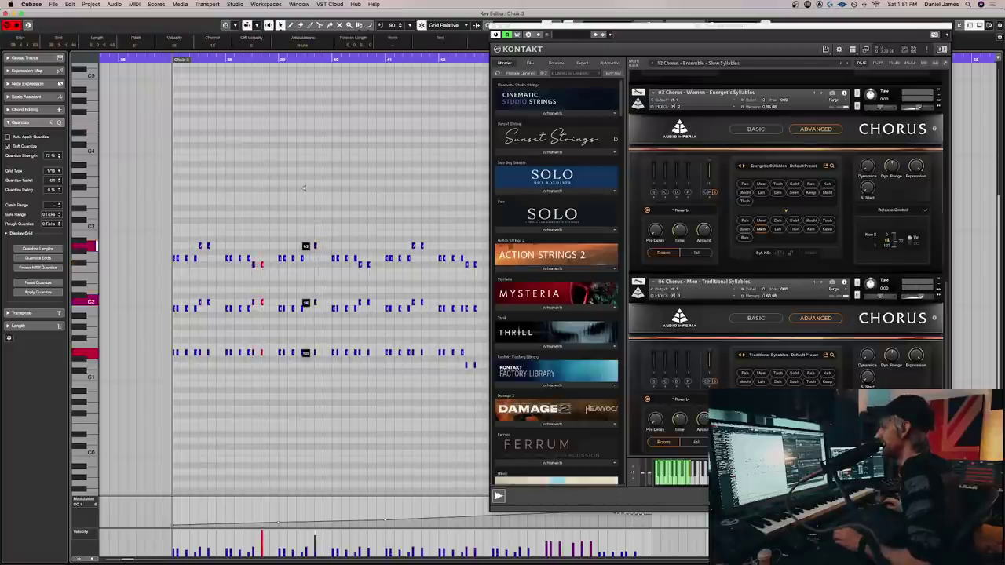
Listen to the two accented Choir 3 chords, restarting playback from bar 37
scroll(176, 72, "left", 5)
scroll(276, 193, "right", 5)
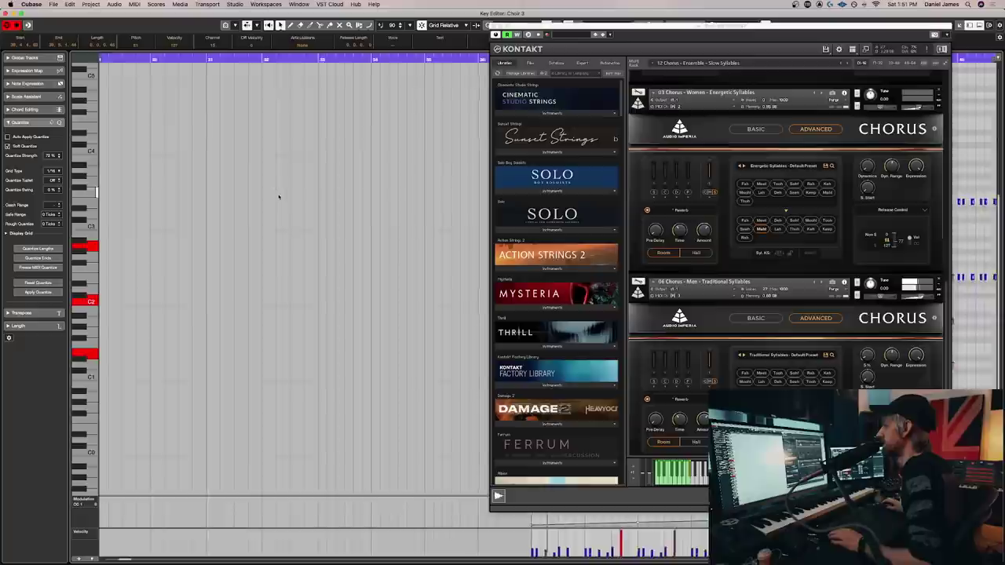
scroll(277, 200, "left", 2)
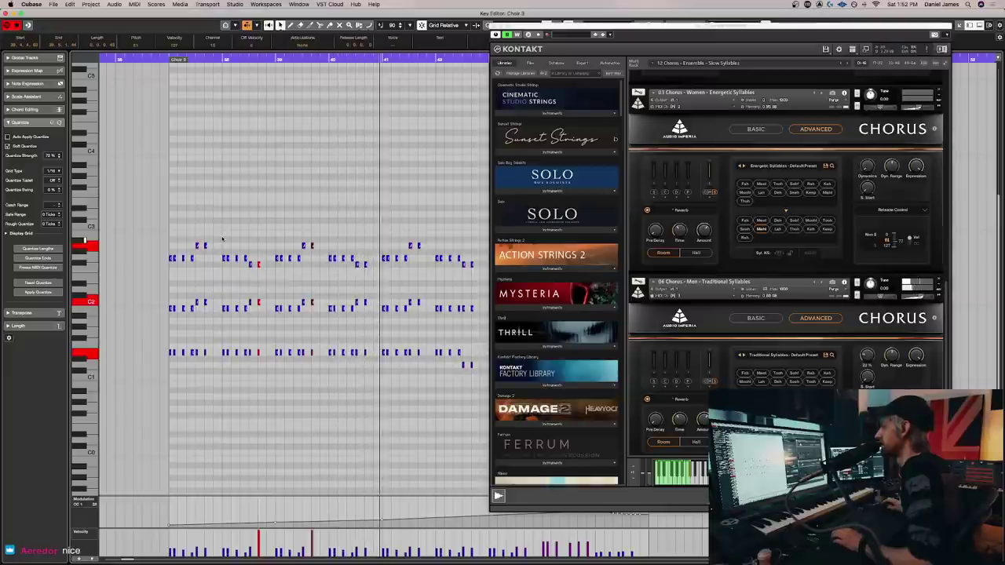
key("space")
left_click(168, 60)
key("space")
scroll(246, 265, "left", 5)
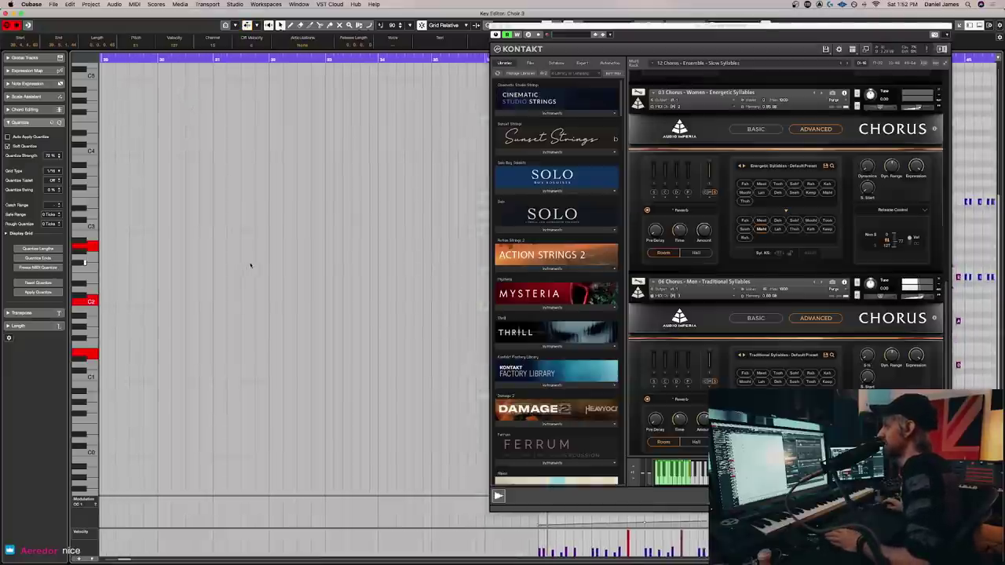
scroll(260, 264, "right", 3)
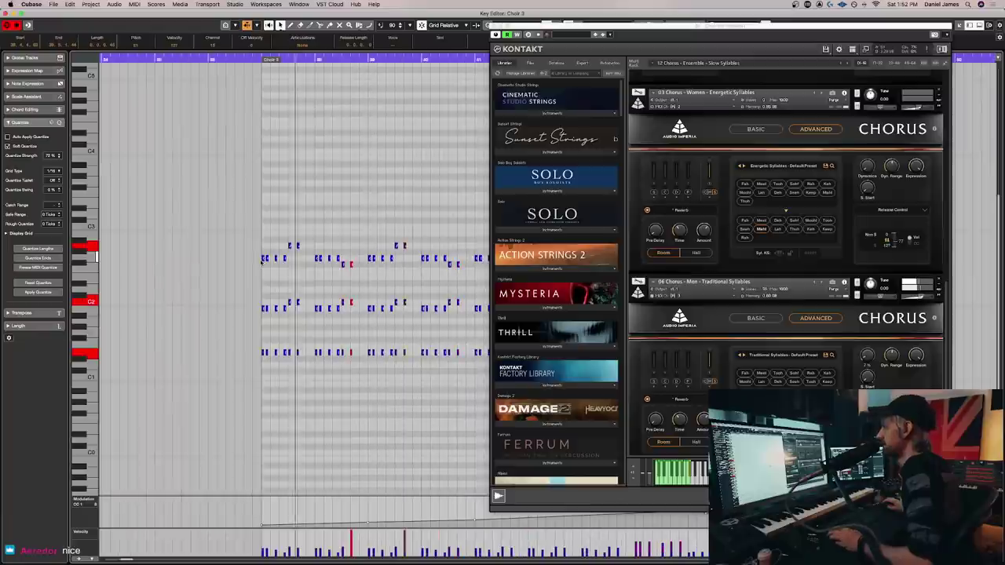
Move the Kontakt window further off the notes and replay the Choir 3 clip from bar 37 through bar 39
left_click(259, 59)
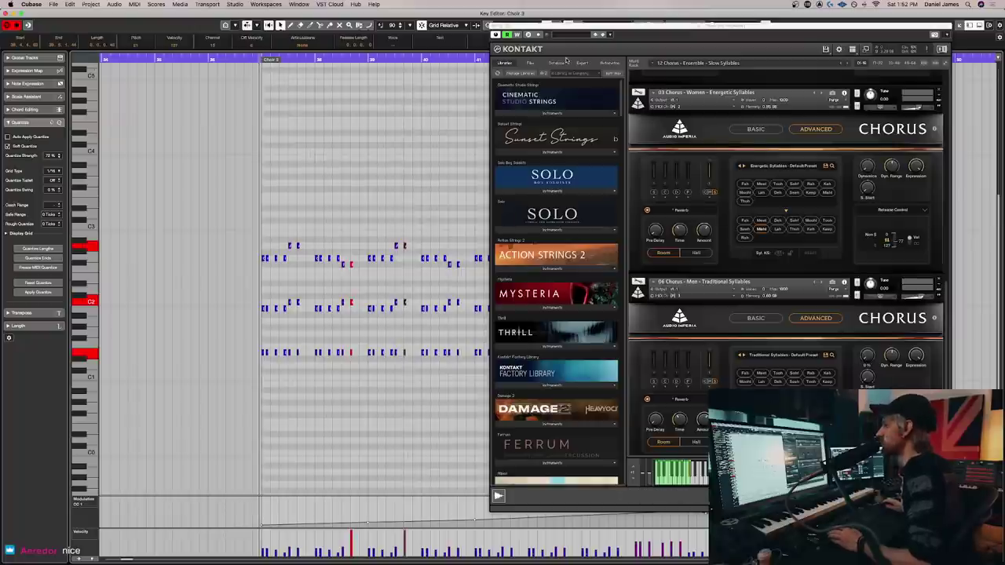
left_click_drag(573, 34, 638, 37)
scroll(388, 259, "left", 3)
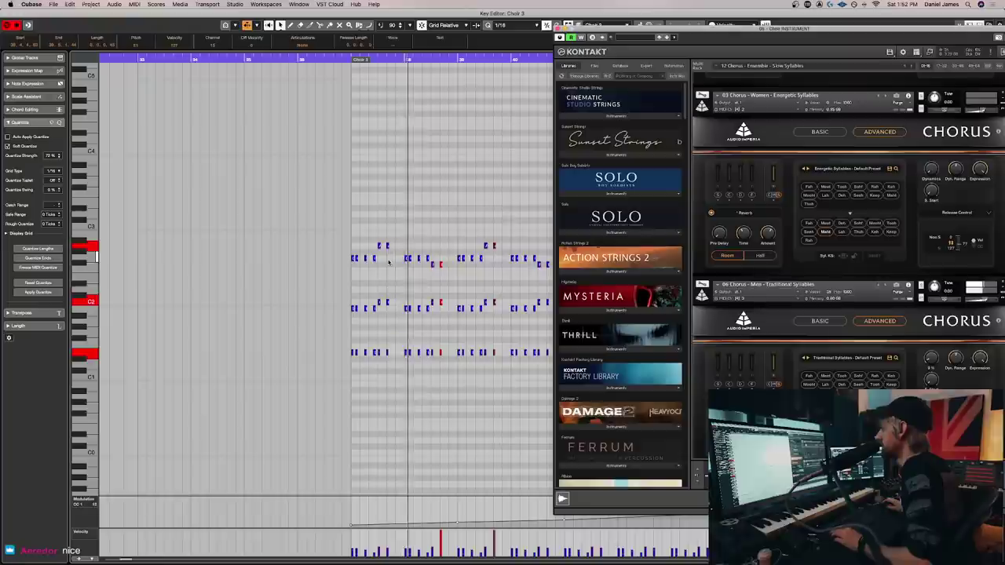
scroll(364, 267, "right", 5)
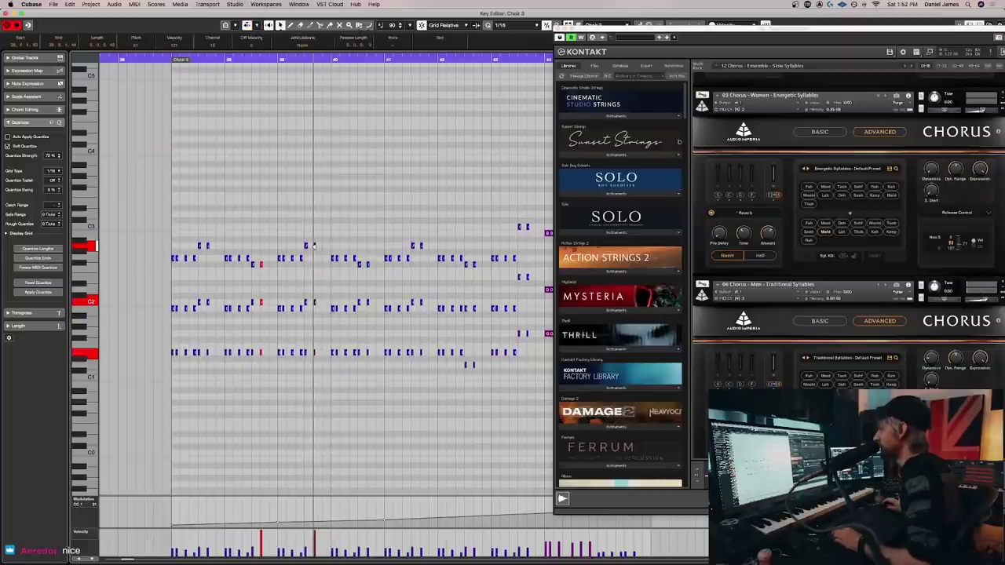
Move the bar 39 accent to its second-to-last chord, raising all that chord's notes, including the lowest one, to maximum velocity
left_click(306, 336)
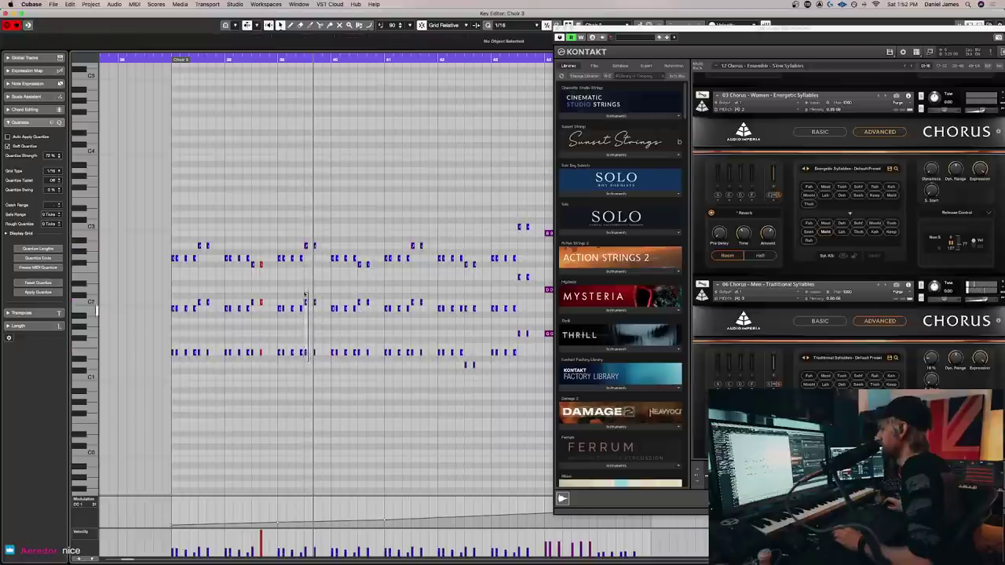
left_click(305, 246)
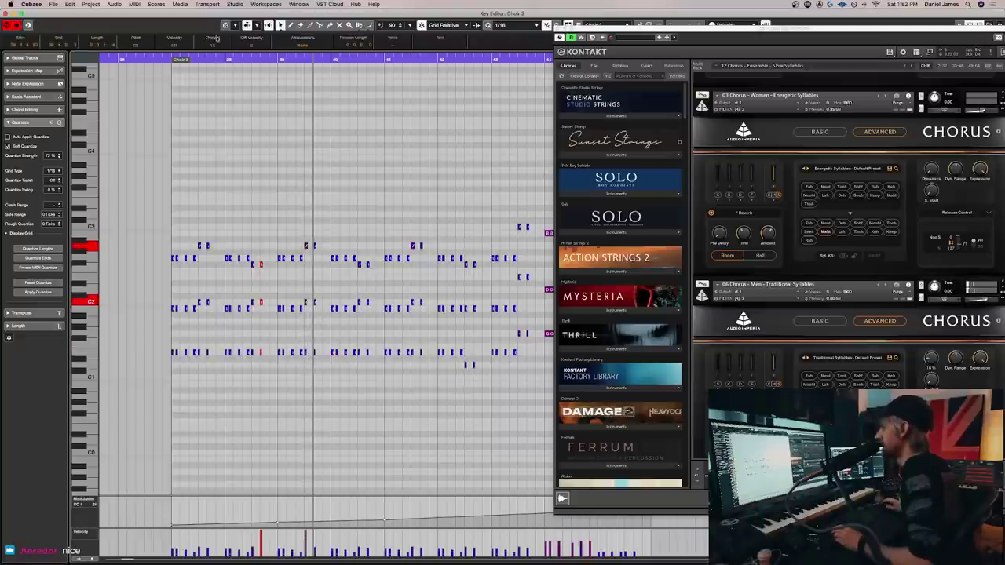
scroll(374, 231, "left", 5)
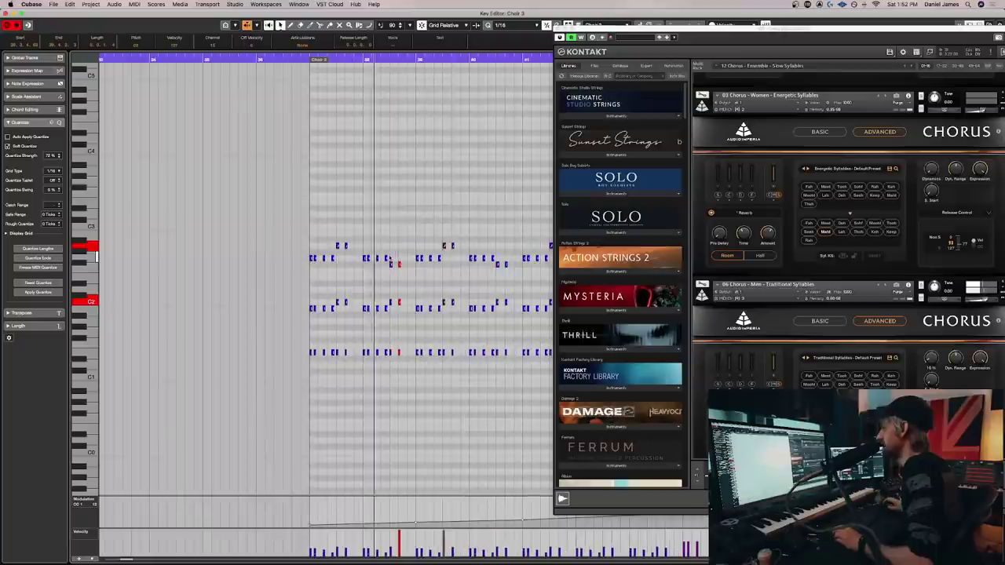
scroll(330, 258, "right", 6)
scroll(262, 254, "up", 1)
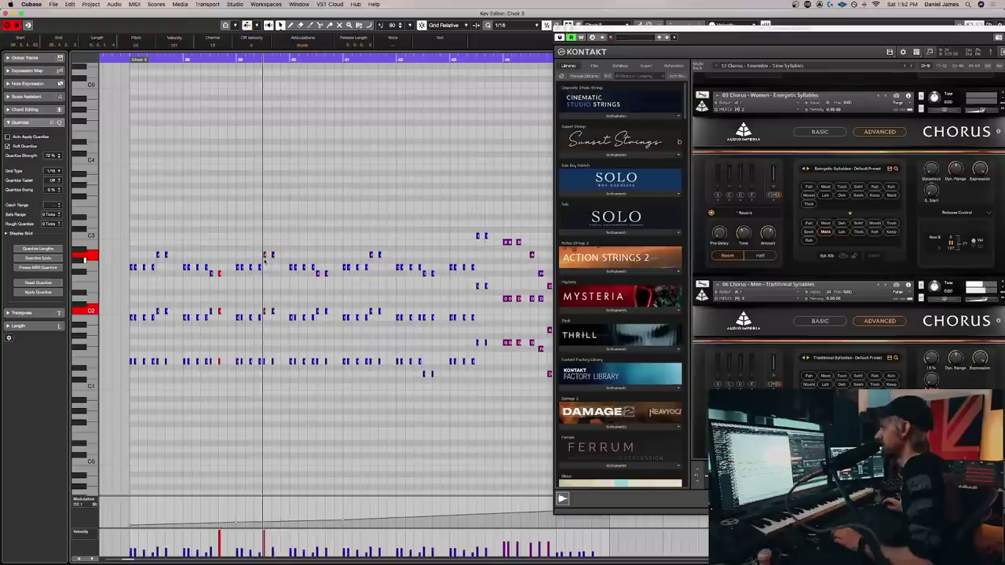
left_click(263, 360)
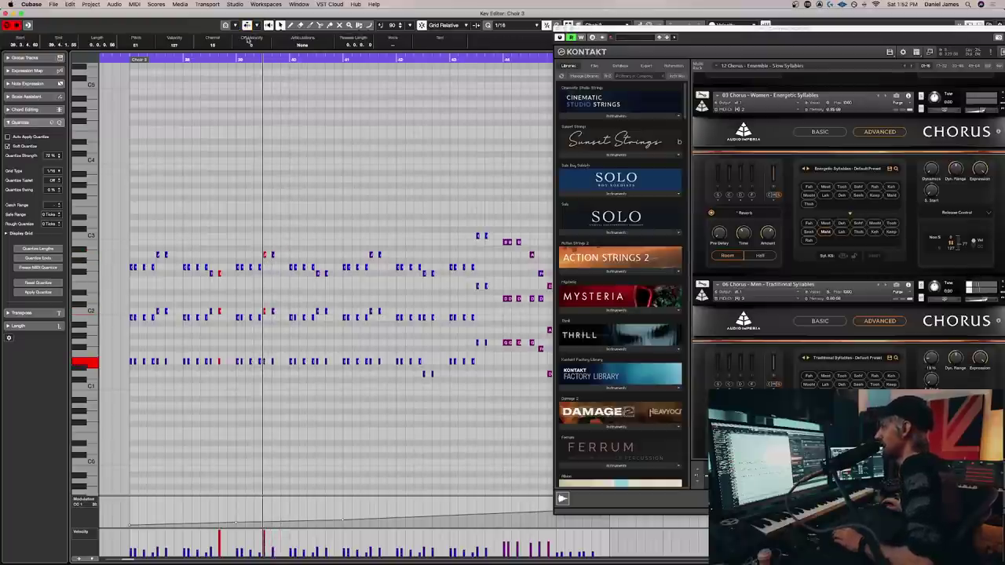
Replay the start of the Choir 3 clip to hear the shifted bar 39 accent, and stop playback
left_click(233, 60)
scroll(267, 141, "left", 5)
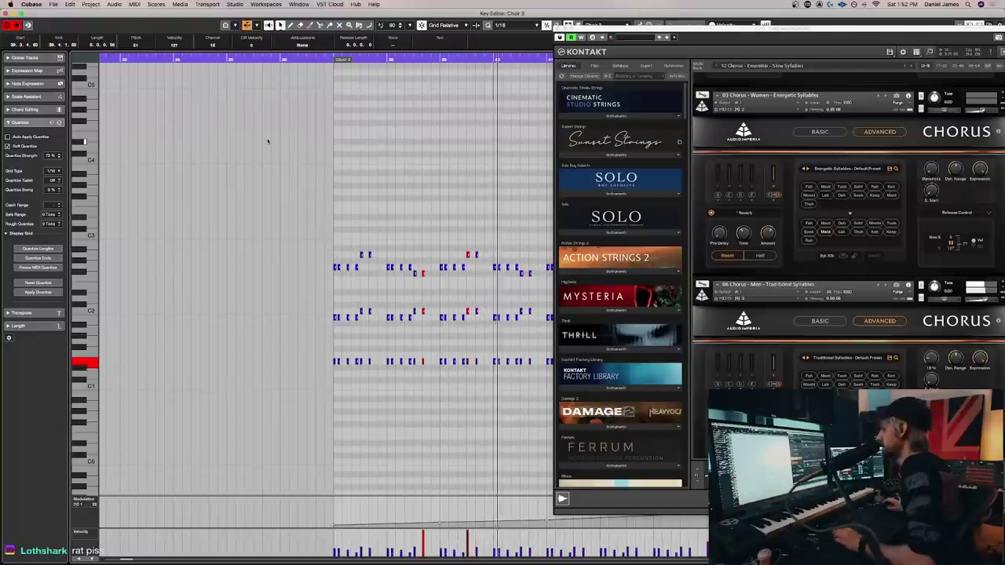
scroll(267, 141, "right", 2)
key("space")
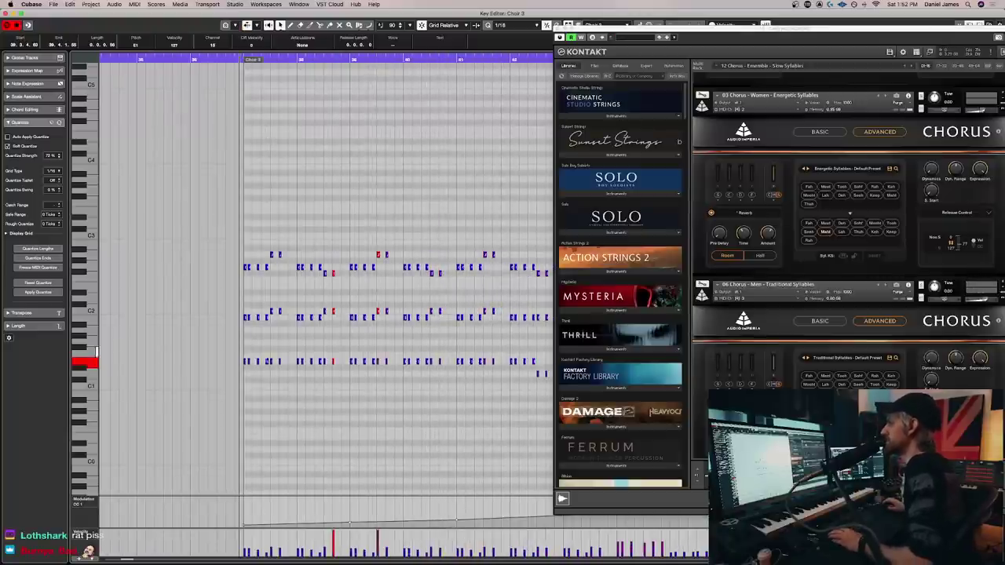
key("space")
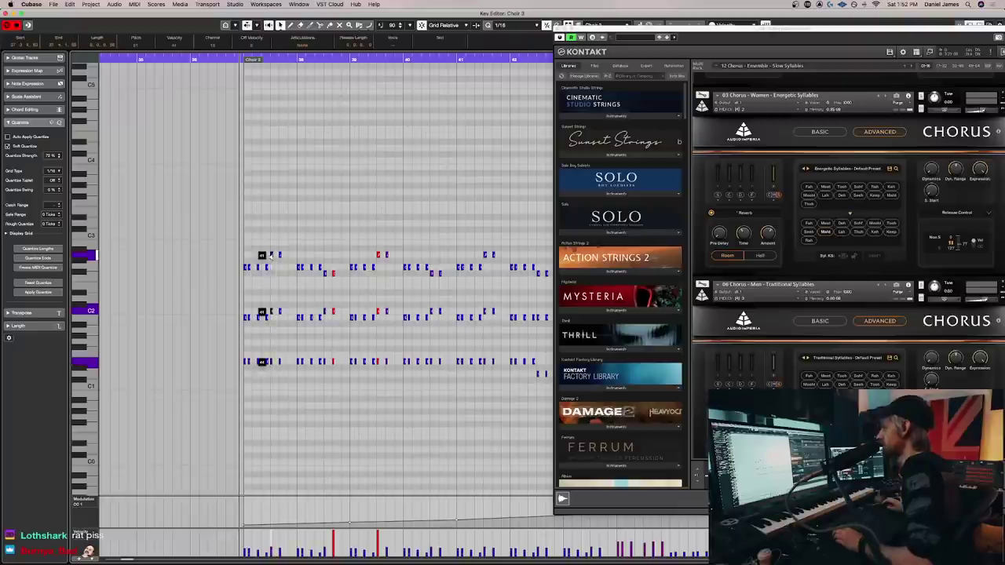
Raise the second-to-last chords of bars 37 and 38 to maximum velocity and lower bar 38's last chord to a soft velocity
left_click(330, 248)
left_click_drag(330, 248, 335, 277)
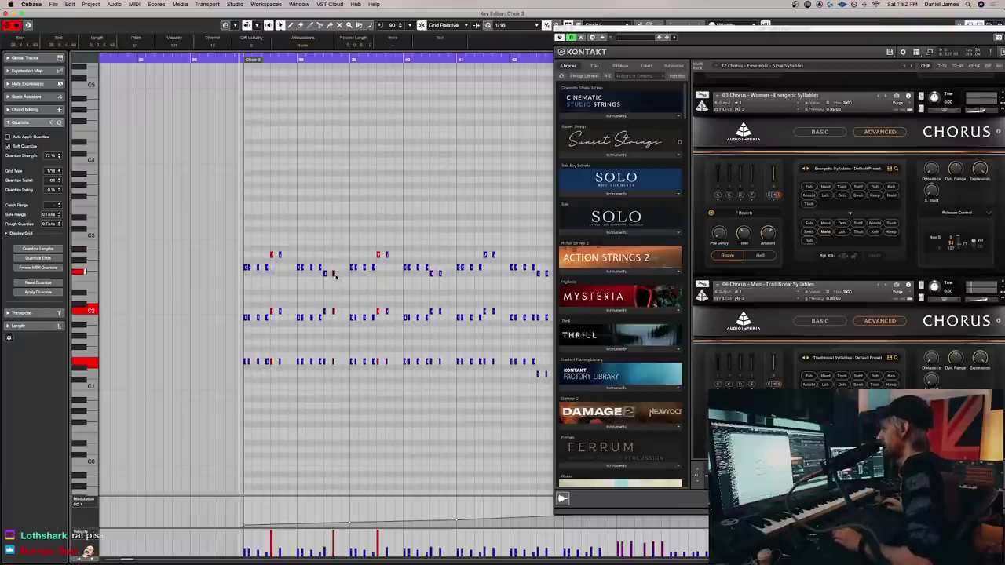
left_click(325, 290)
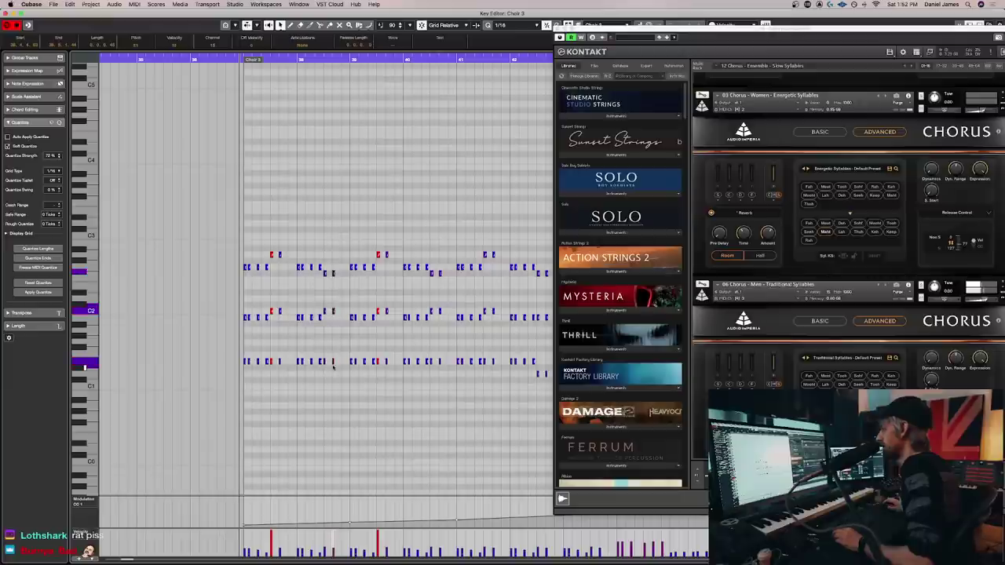
left_click_drag(325, 270, 326, 272)
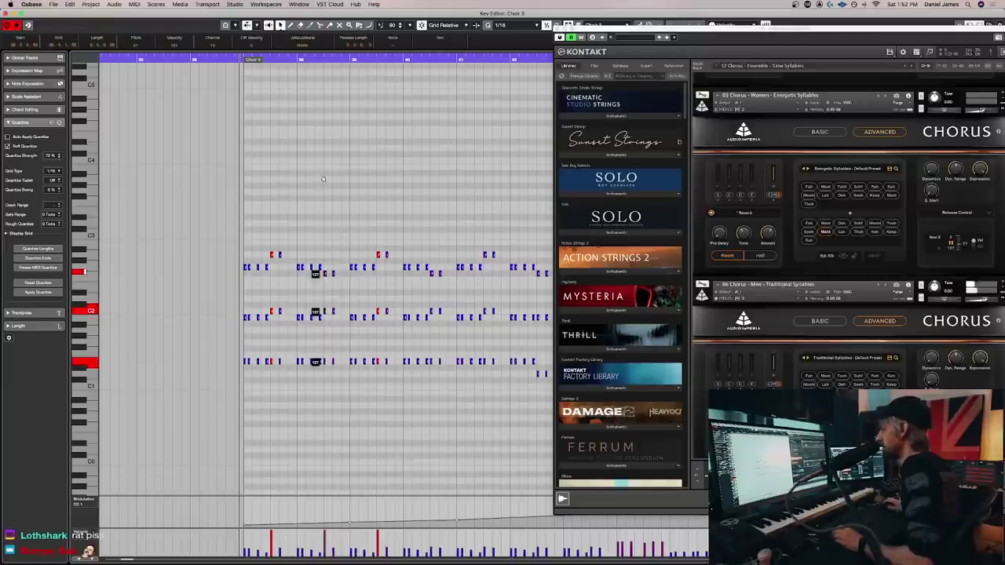
Listen to the three accented Choir 3 chords in bars 37 to 39, restarting playback from the start of the clip
scroll(309, 90, "left", 10)
scroll(343, 240, "right", 15)
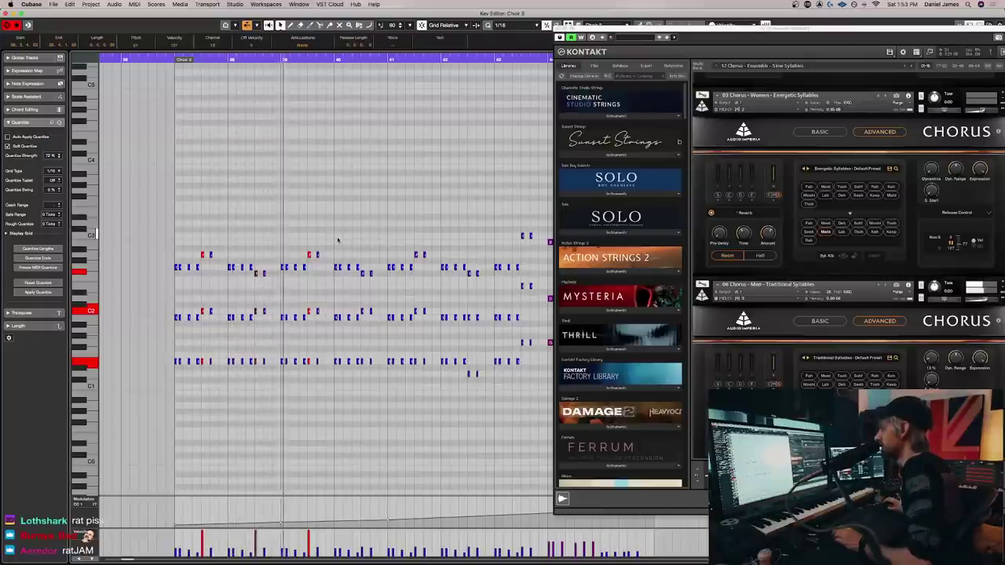
key("space")
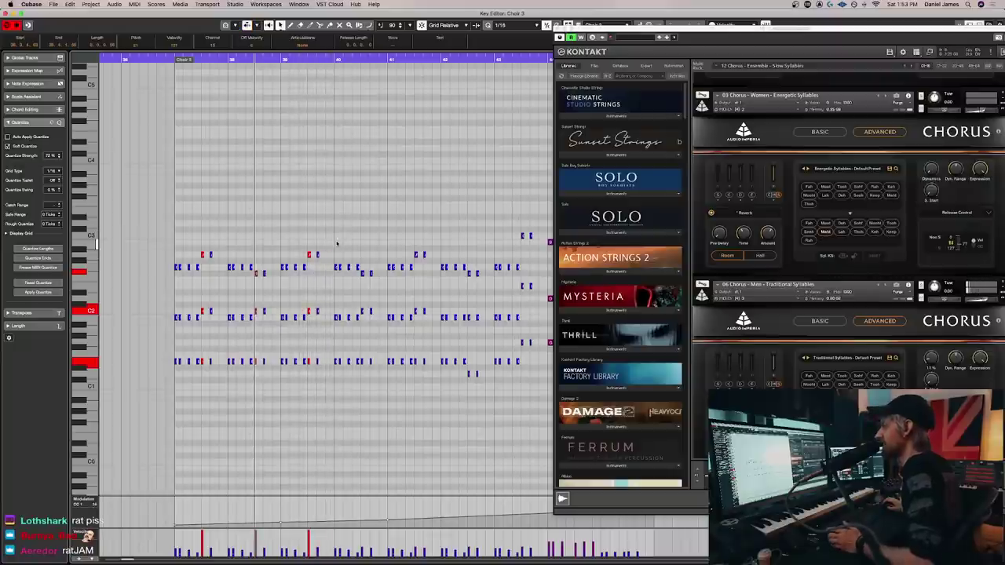
left_click(334, 59)
key("space")
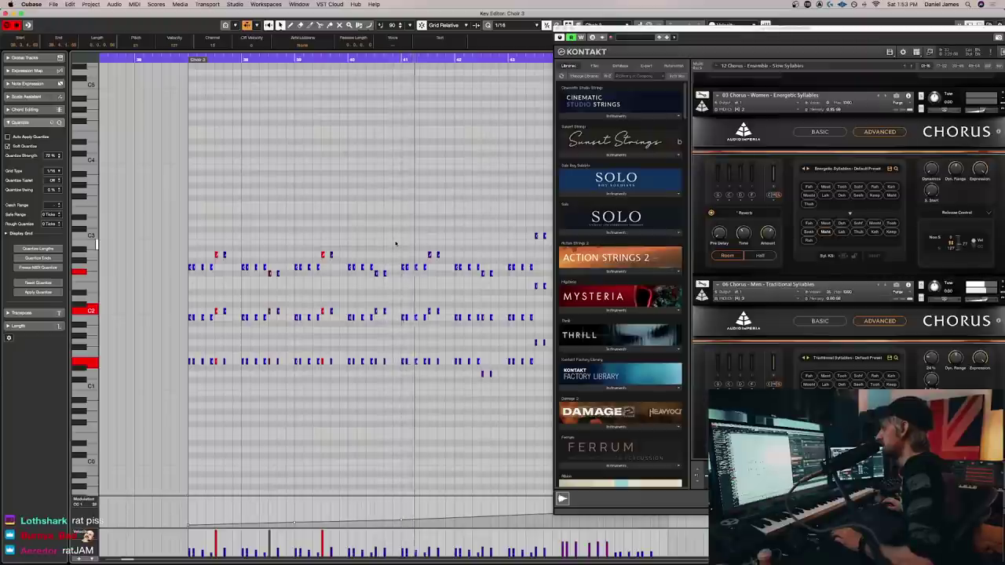
key("space")
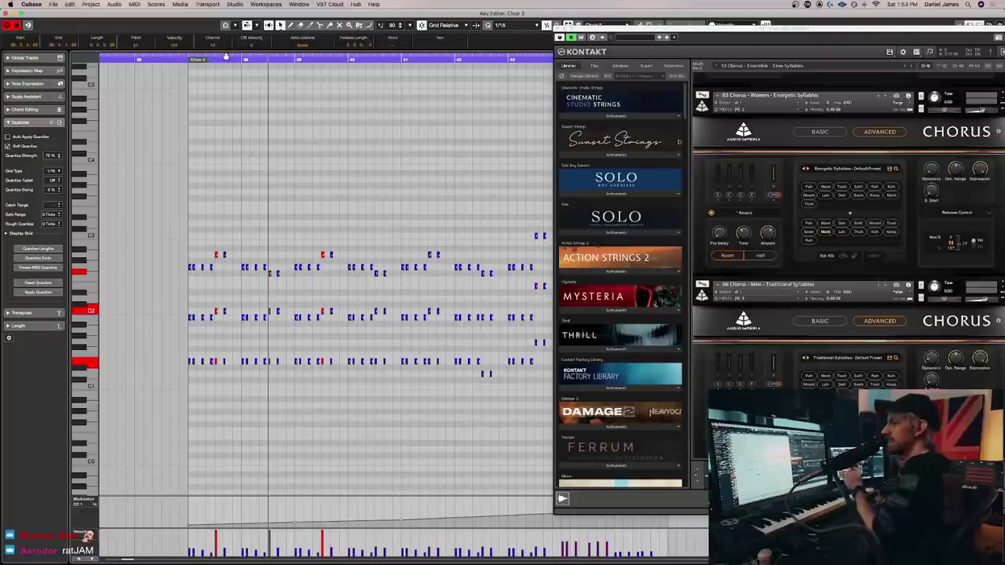
left_click(181, 58)
key("space")
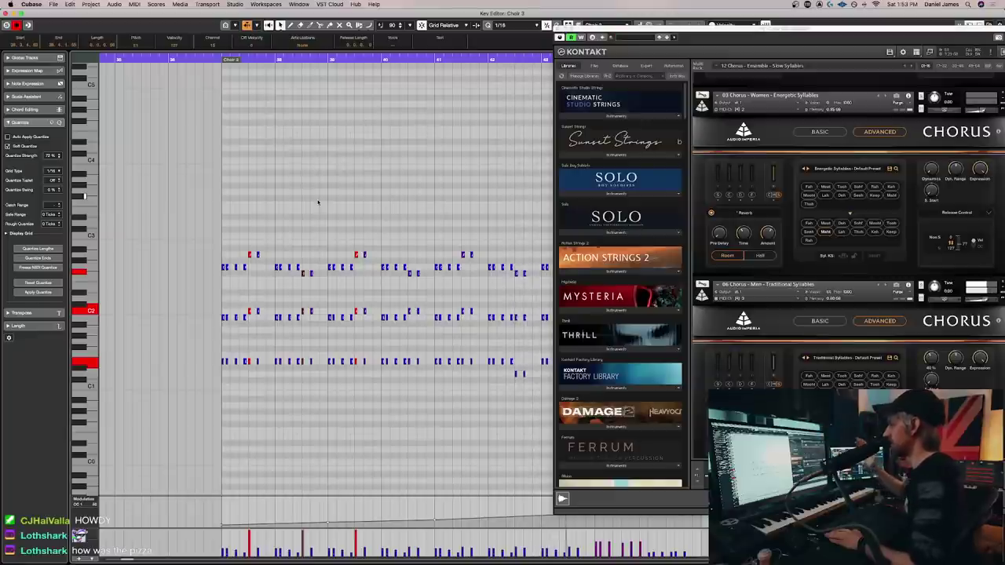
left_click(275, 59)
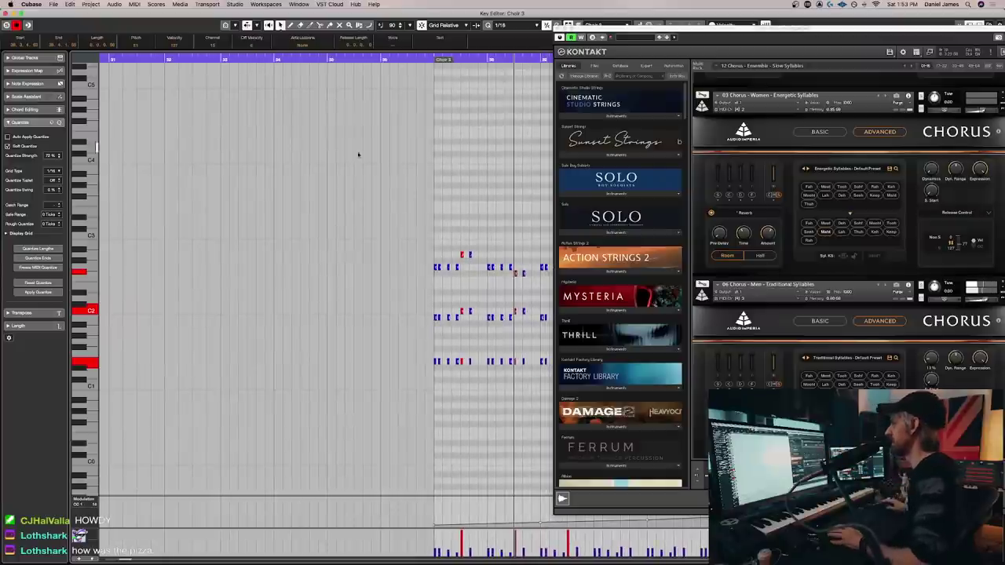
Lower the accented chords of bars 37 to 39 back to soft velocities like the surrounding notes, and clear the note selection
left_click_drag(514, 273, 501, 366)
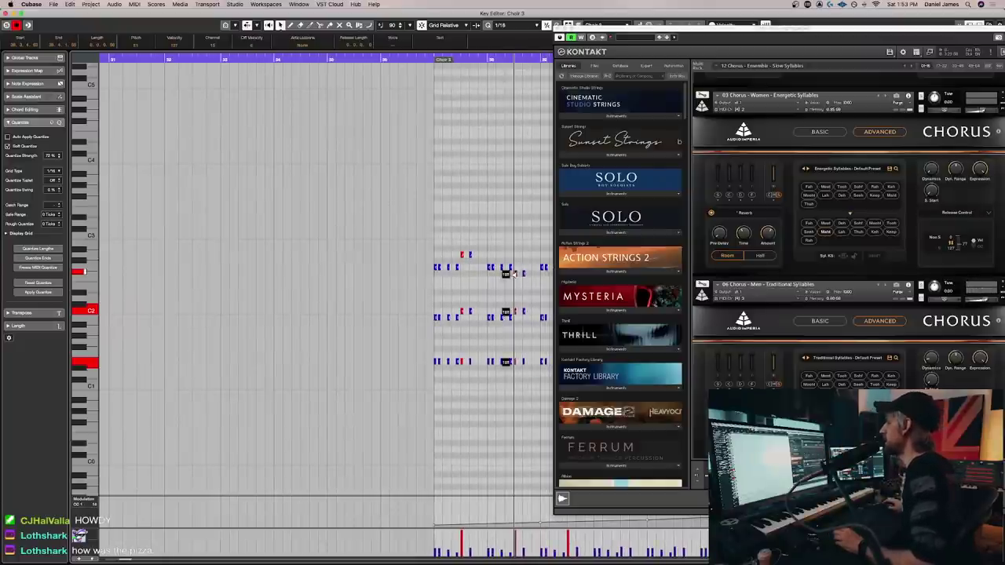
left_click(467, 378)
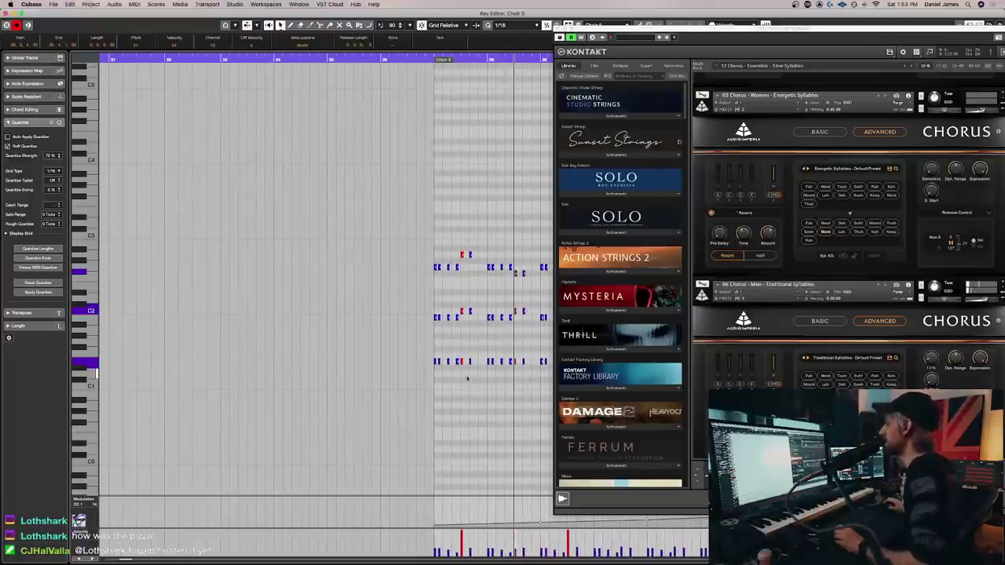
left_click(461, 548)
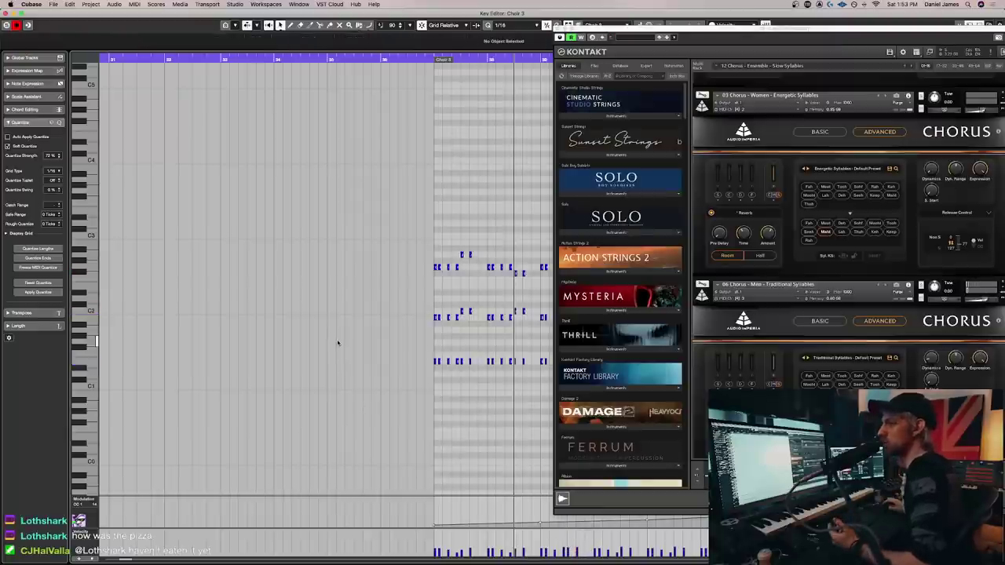
Bring Kontakt fully into view to examine the women's Energetic and men's Traditional Syllables patches, and move it clear of the notes again
scroll(444, 152, "right", 5)
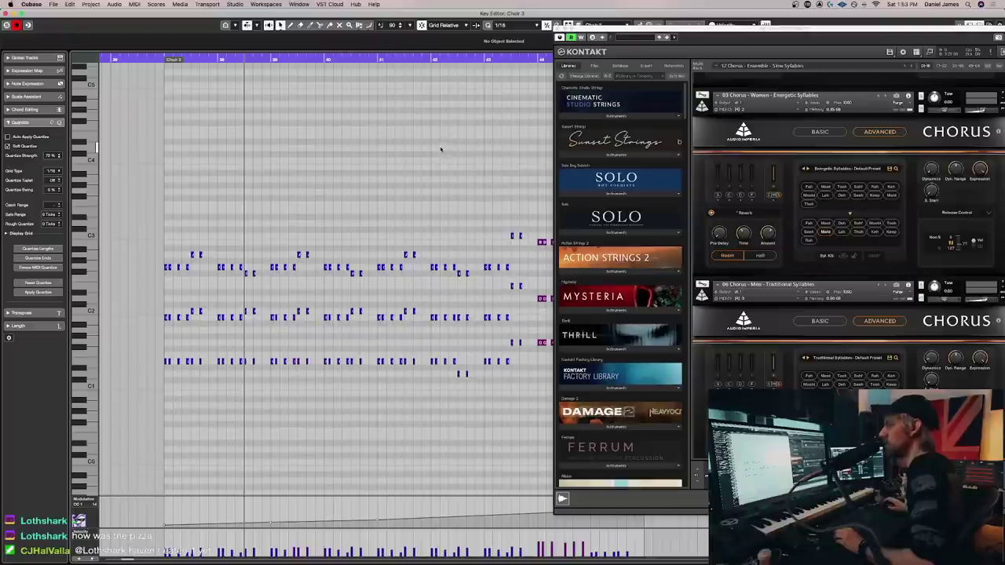
scroll(441, 147, "left", 6)
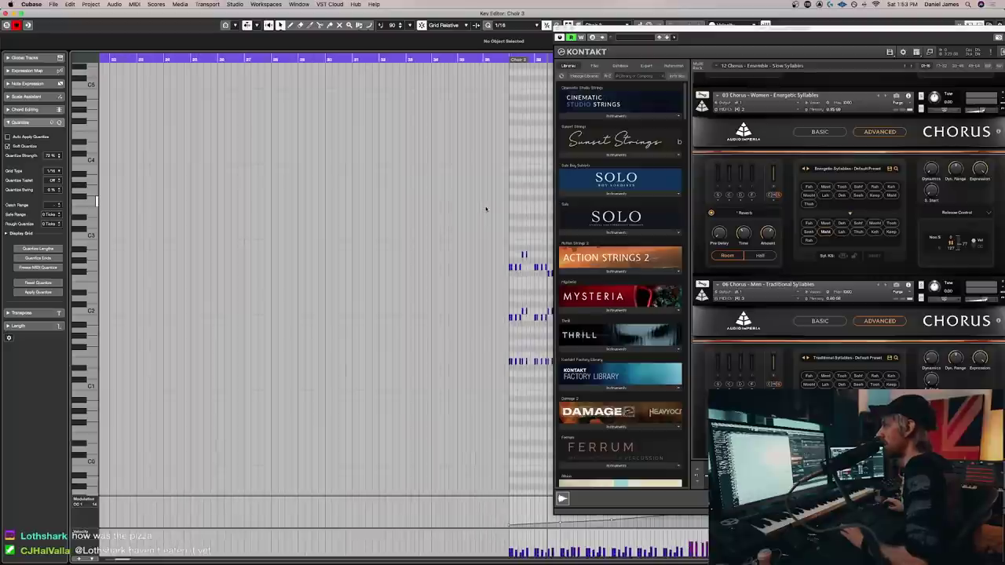
scroll(463, 196, "right", 5)
scroll(480, 209, "left", 5)
scroll(480, 209, "up", 4)
left_click_drag(739, 26, 365, 10)
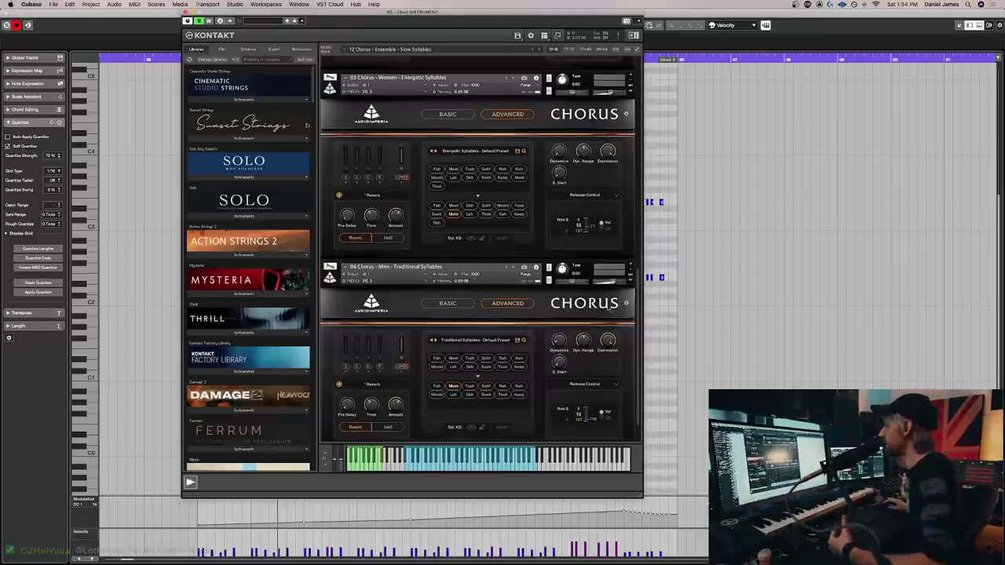
scroll(639, 308, "down", 1)
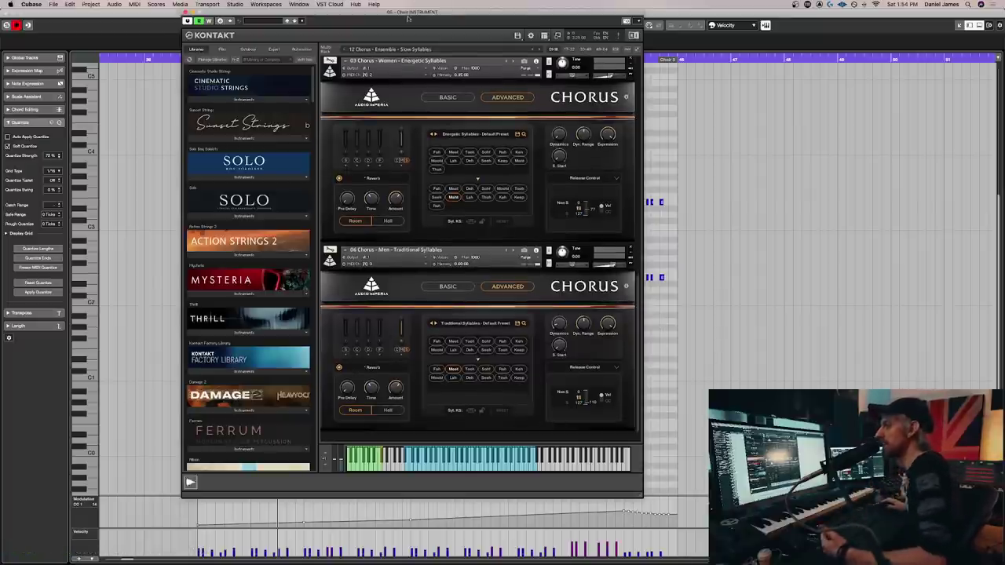
left_click_drag(365, 12, 714, 64)
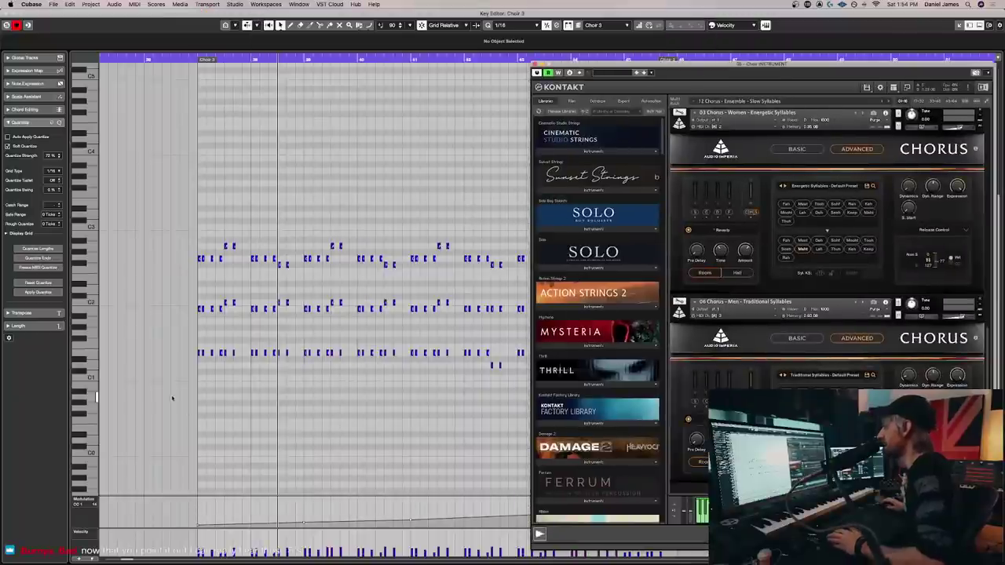
Raise all Choir 3 notes from bar 37 to the start of bar 40 to maximum velocity and listen to them
left_click(327, 246)
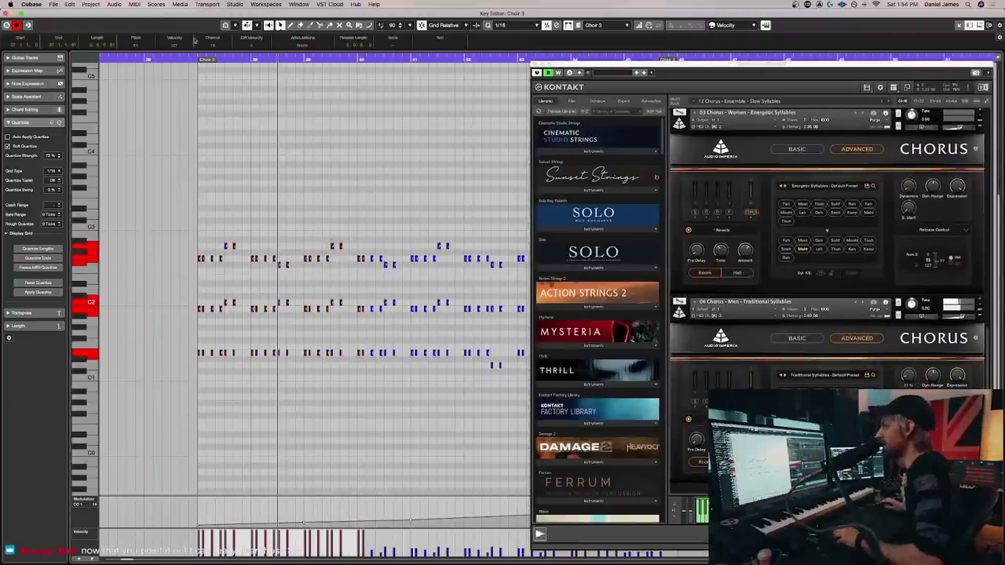
left_click_drag(171, 59, 295, 239)
key("space")
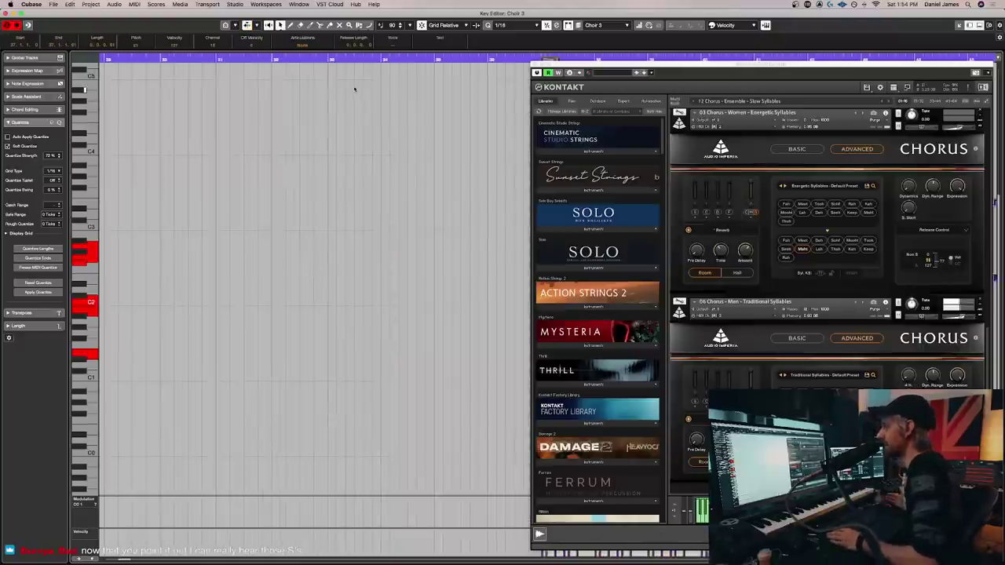
key("space")
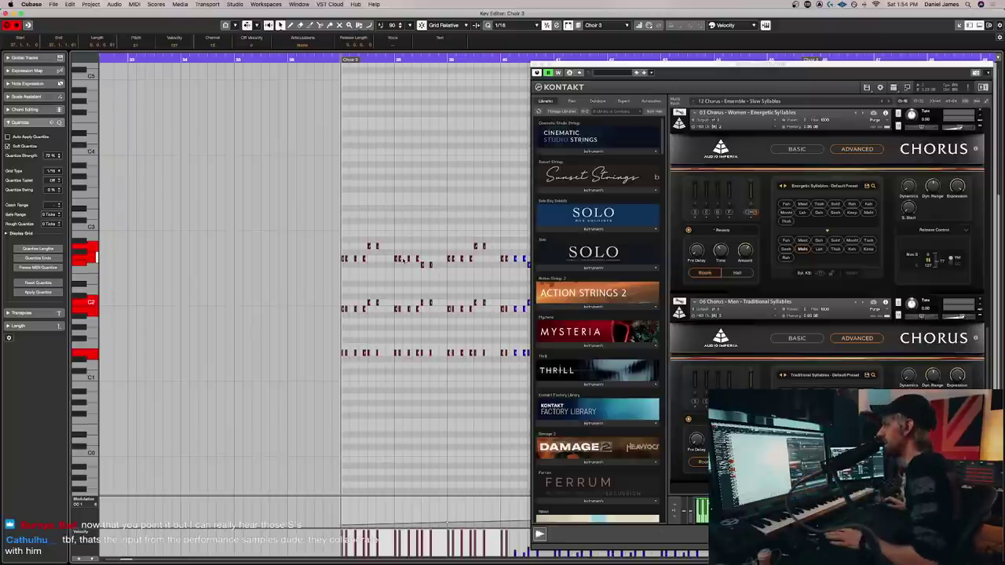
key("space")
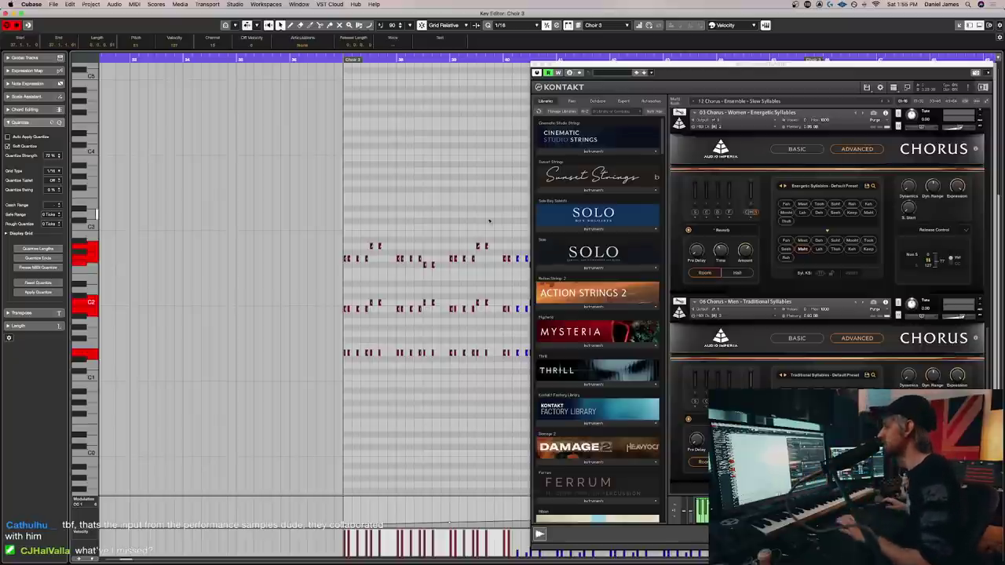
Lower the selected notes from bar 37 to the start of bar 40 to a soft velocity, play them, and clear the selection
scroll(422, 264, "down", 1)
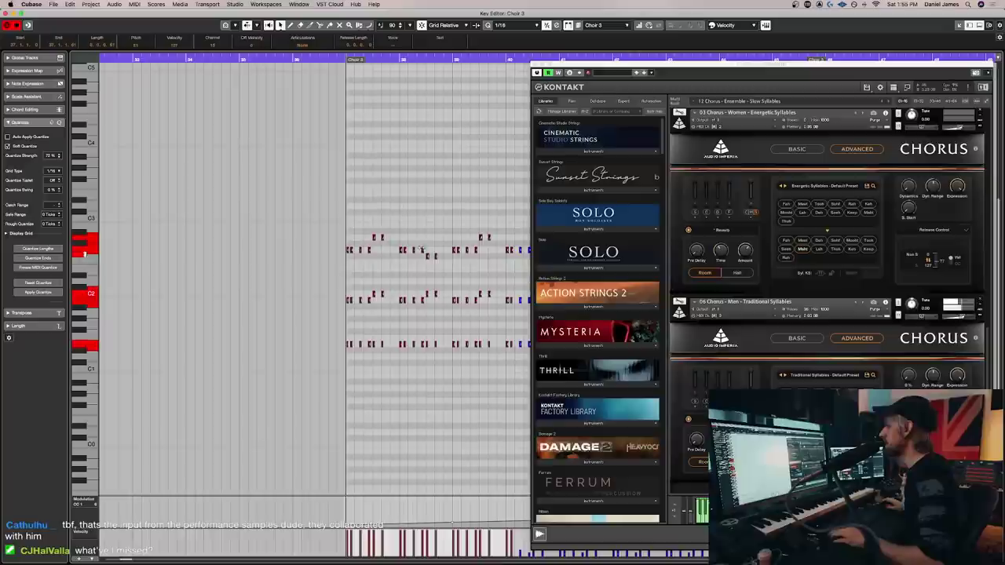
left_click(421, 256)
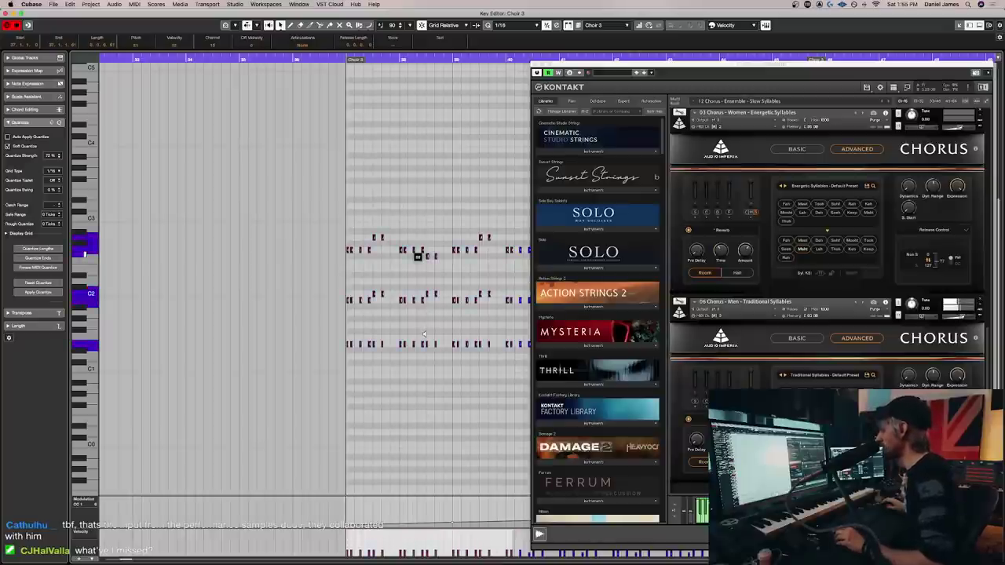
key("Delete")
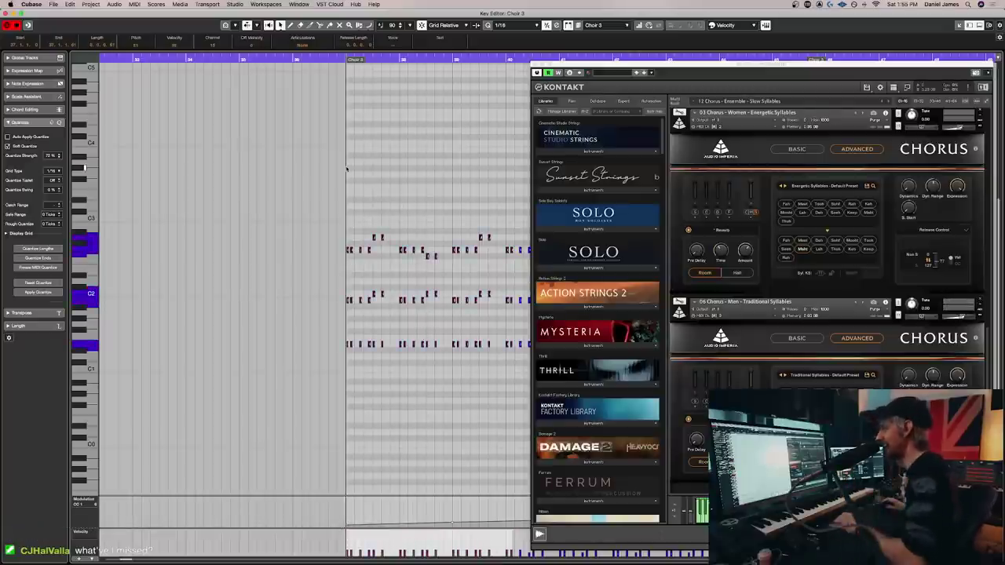
key("space")
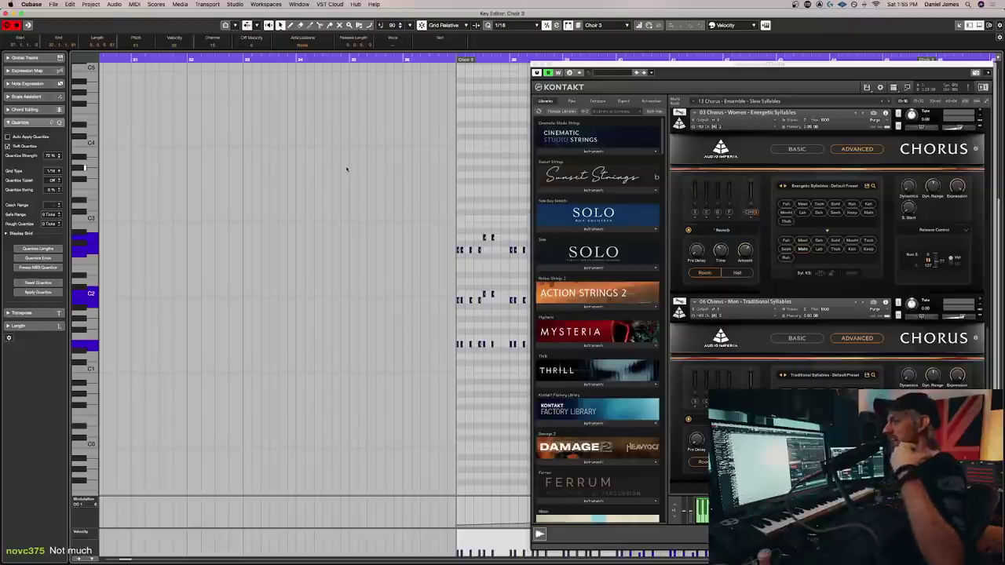
left_click(422, 199)
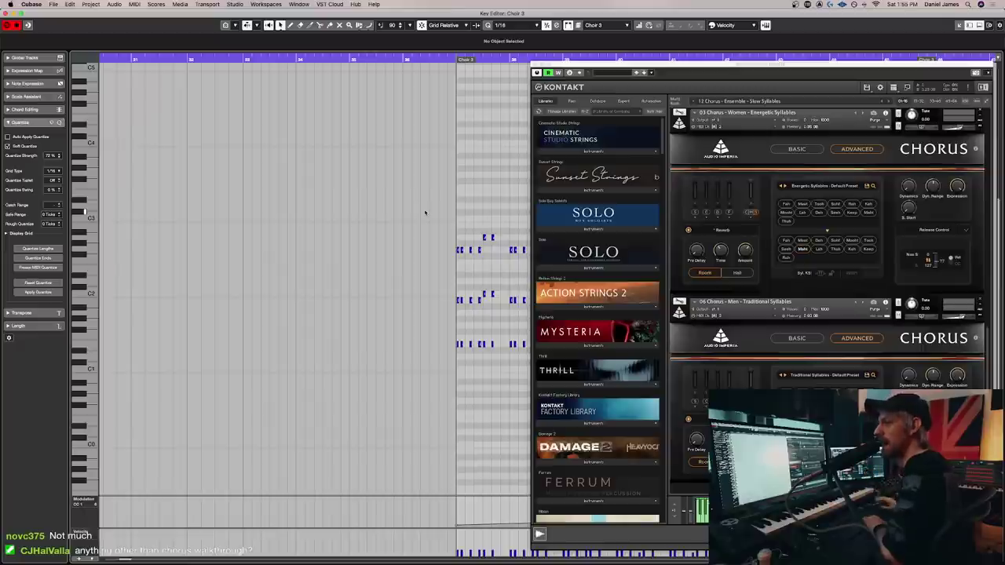
scroll(444, 259, "right", 5)
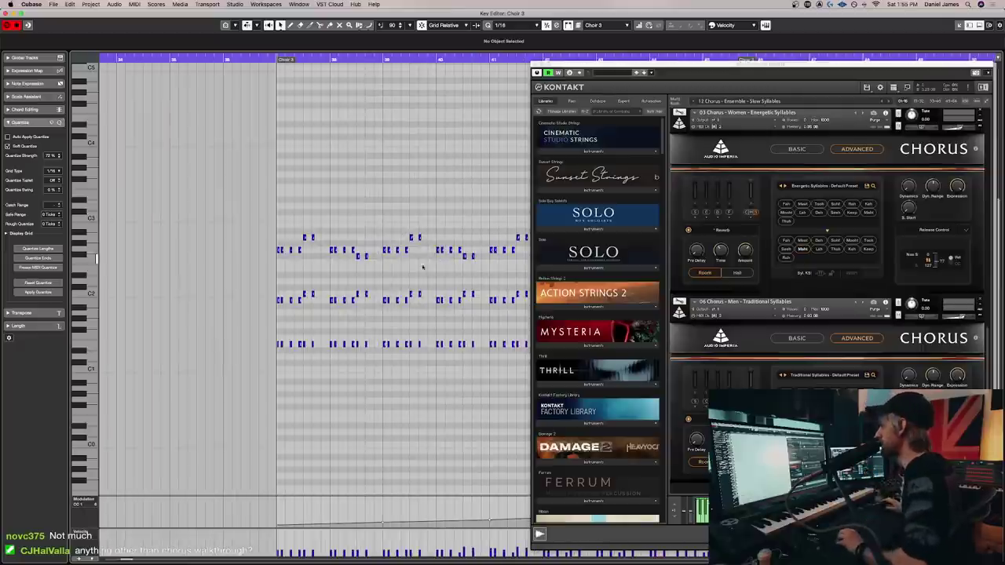
Raise scattered individual Choir 3 notes from bar 37 to bar 41 to maximum velocity and play the passage
left_click(279, 344)
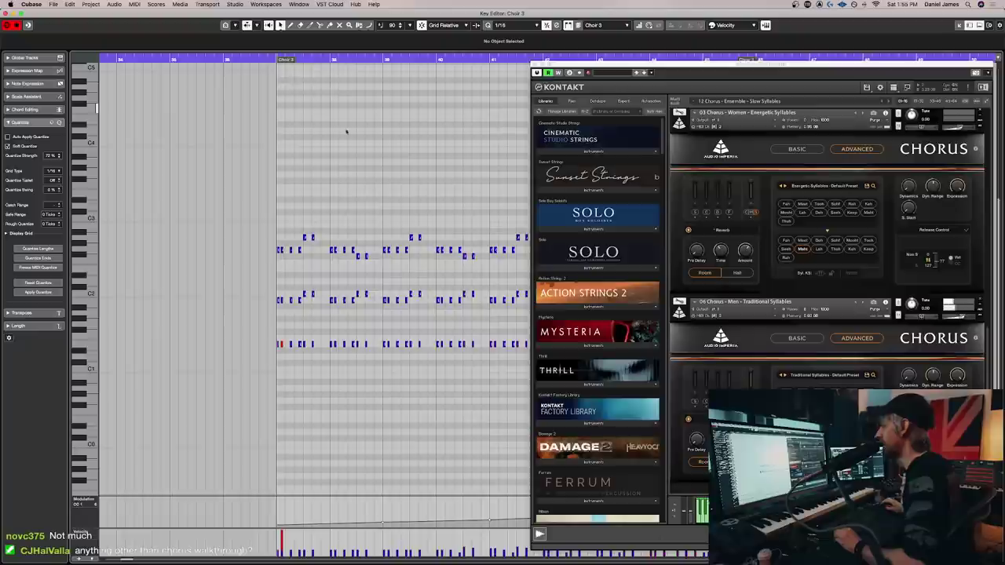
left_click(359, 256)
left_click(343, 300, "shift")
left_click(405, 249, "shift")
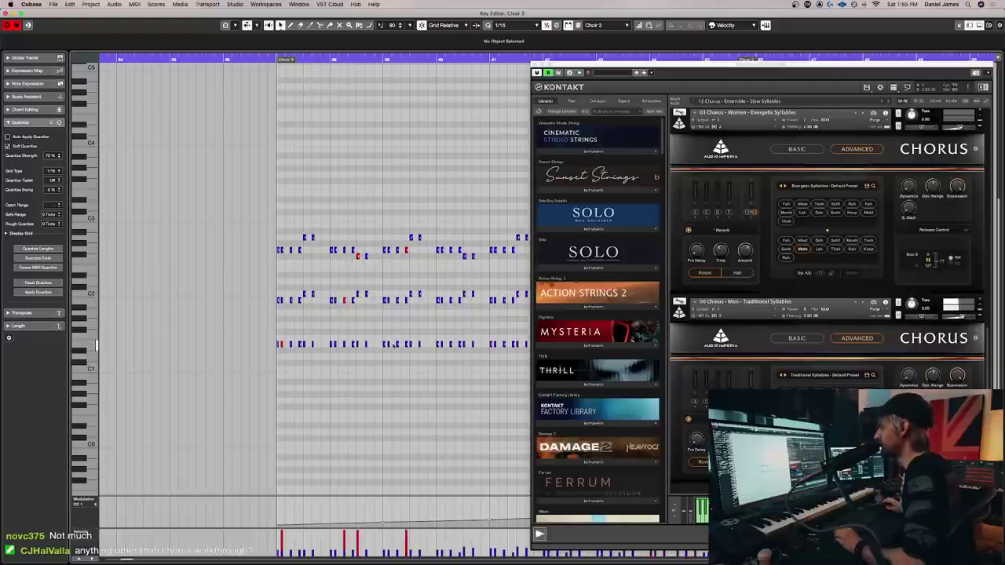
left_click(384, 344, "shift")
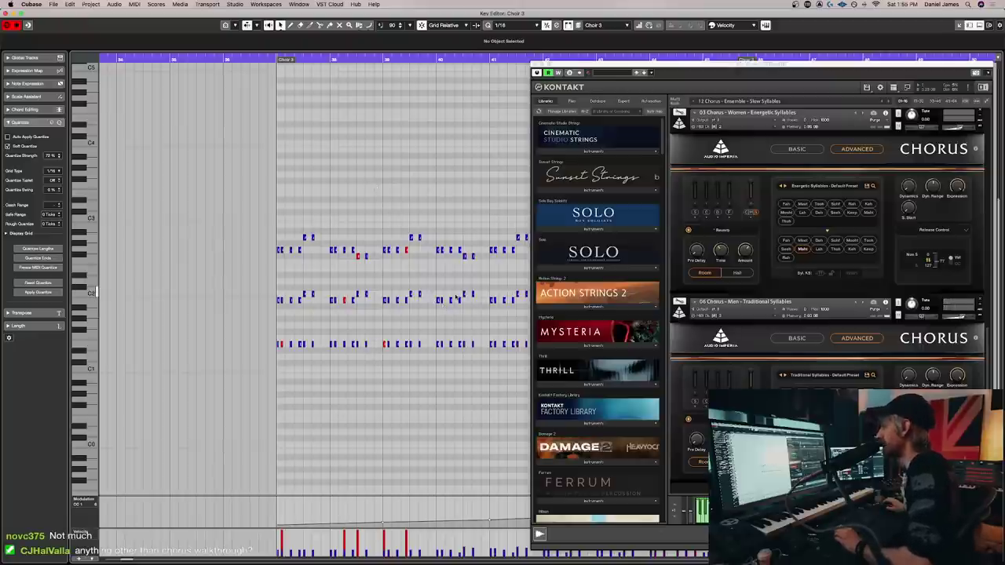
left_click(440, 300, "shift")
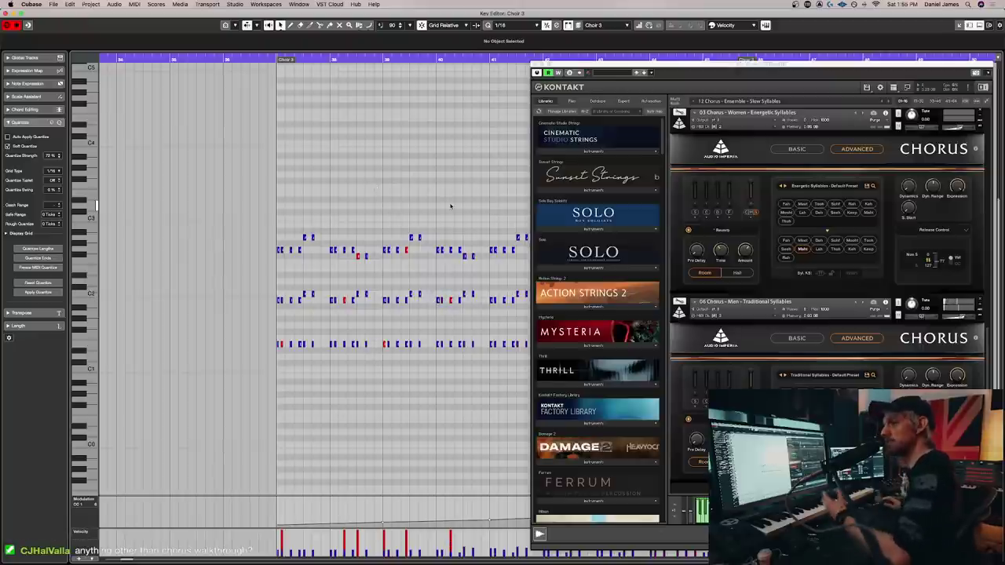
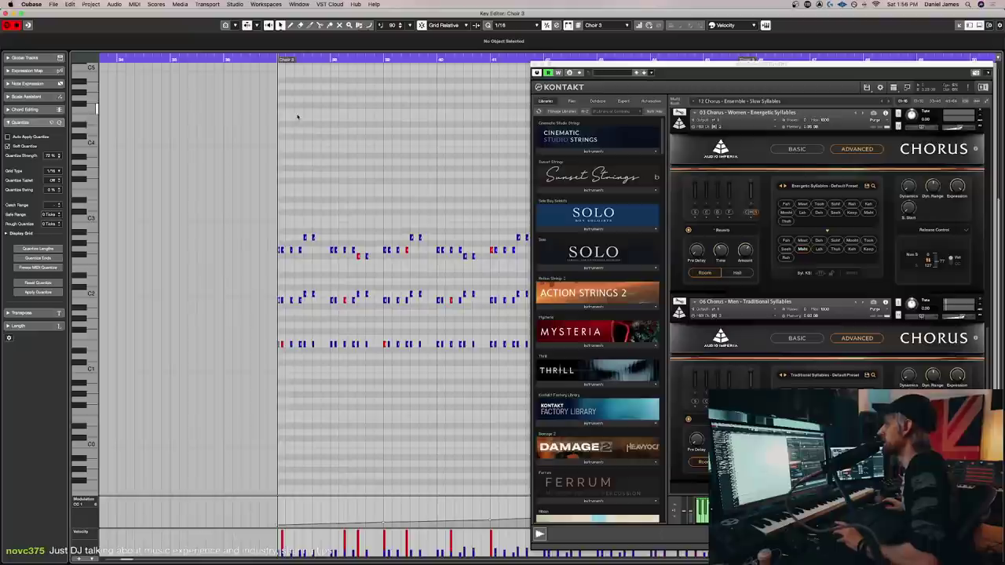
scroll(297, 116, "right", 3)
scroll(235, 118, "left", 3)
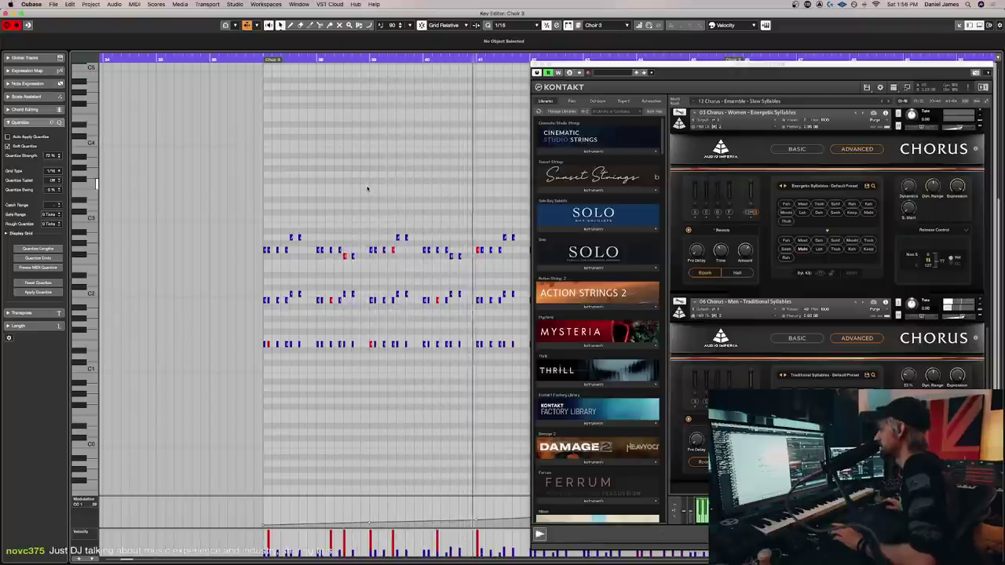
key("space")
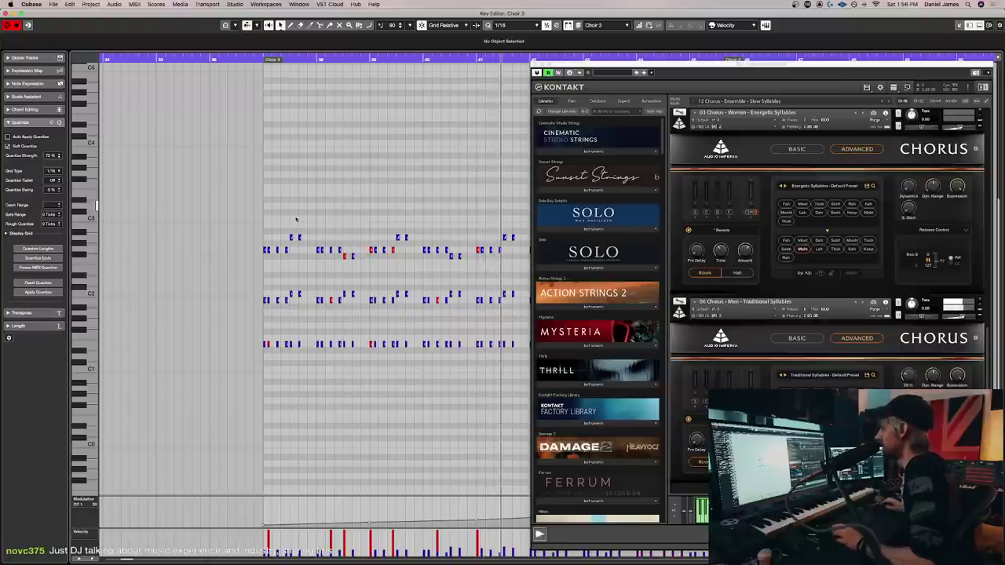
Accent the upper note at the start of bar 38 too, play the passage, and remove the scattered velocity accents
left_click(319, 249)
left_click(309, 253)
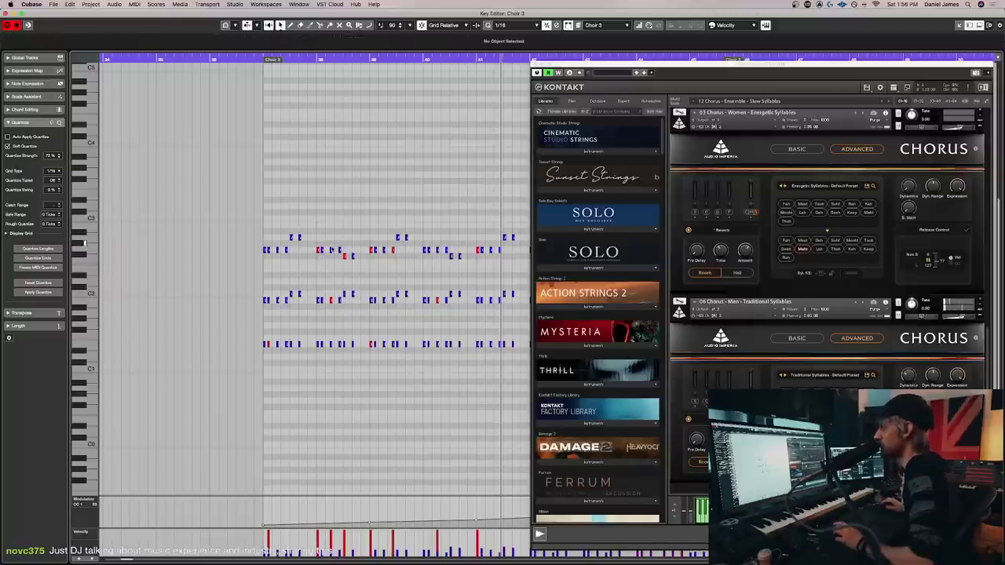
scroll(377, 244, "right", 5)
scroll(377, 244, "right", 6)
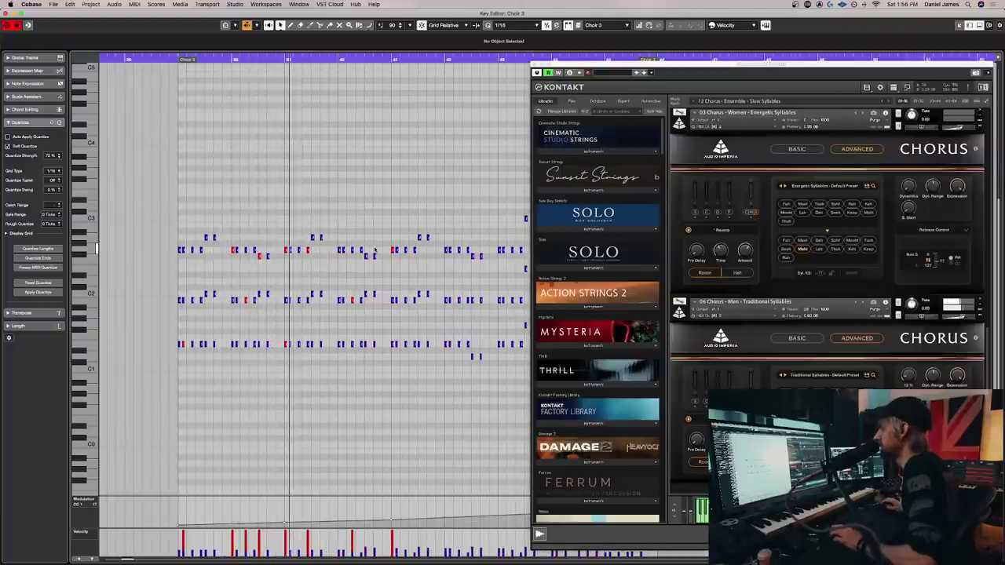
key("space")
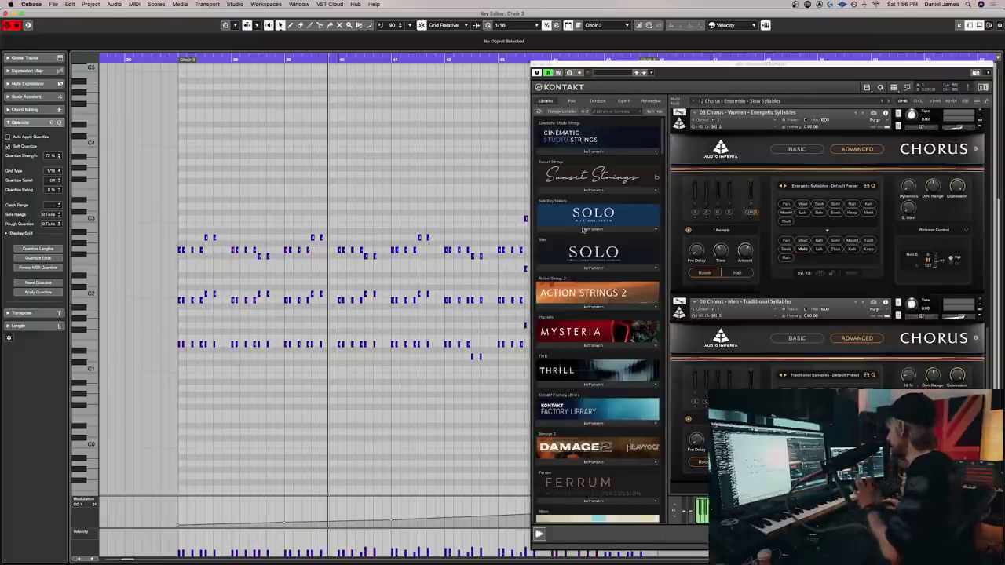
Bring Kontakt fully into view and show the Pedal Functionality settings of the women's Slow Syllables patch
left_click_drag(650, 65, 356, 33)
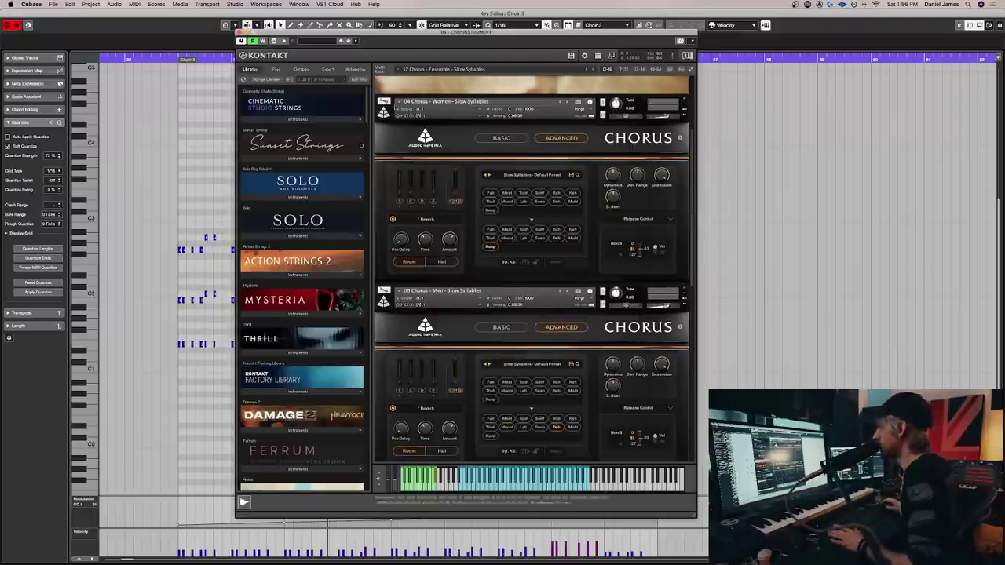
left_click(638, 219)
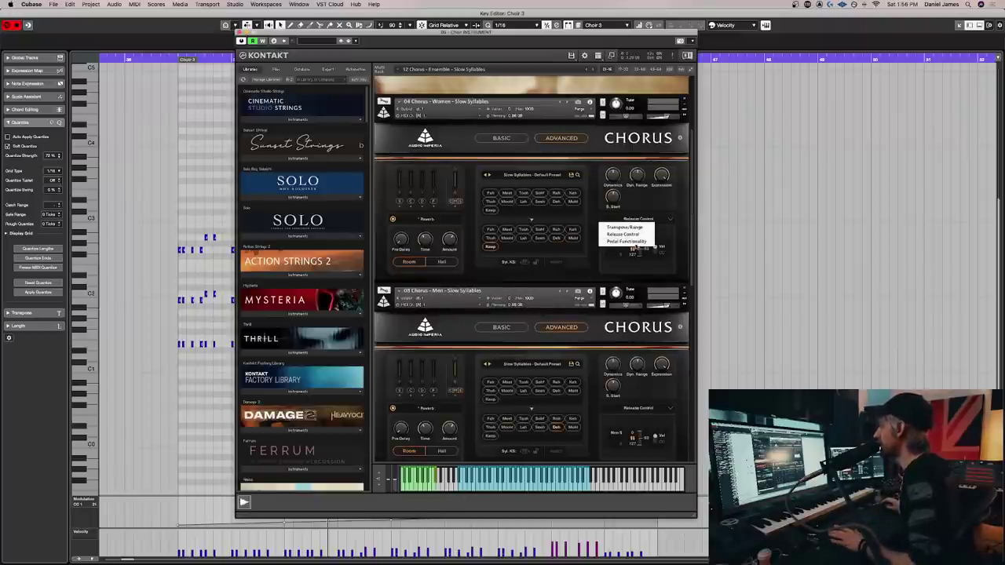
left_click(636, 241)
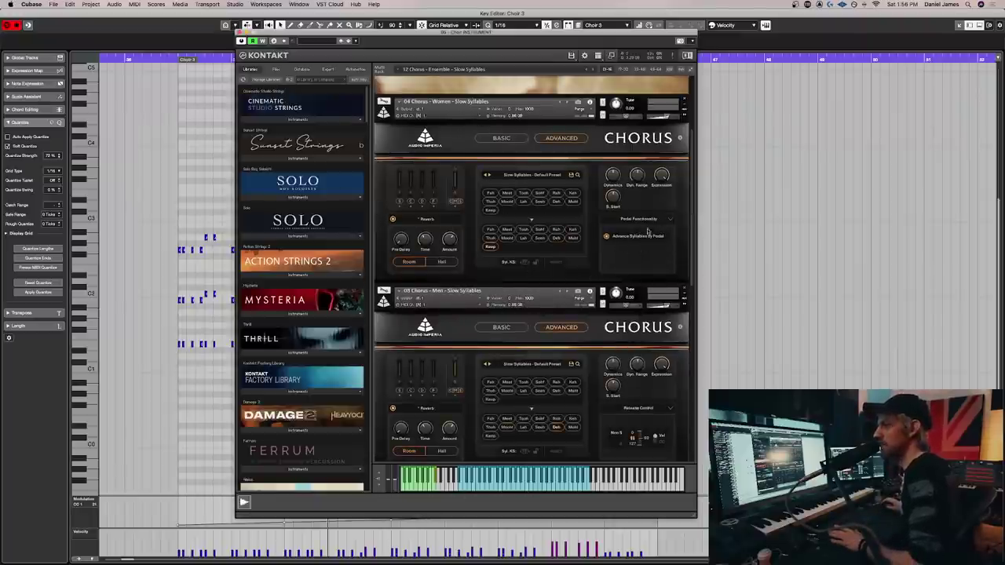
Check the Transpose/Range page of the men's Traditional Syllables patch, restore Release Control, and revisit the women's Advance Syllables by Pedal option
scroll(659, 368, "down", 5)
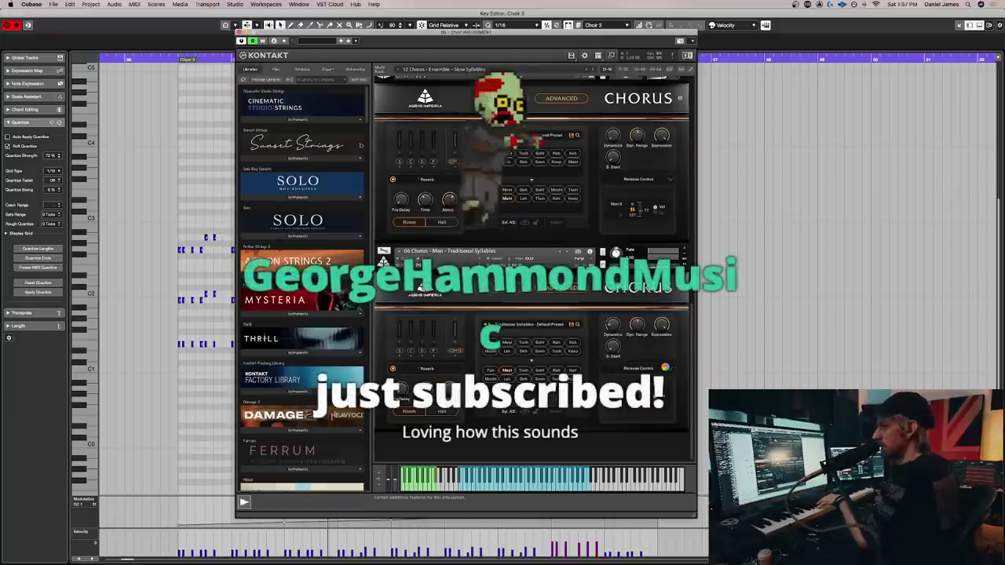
left_click(665, 368)
left_click(664, 367)
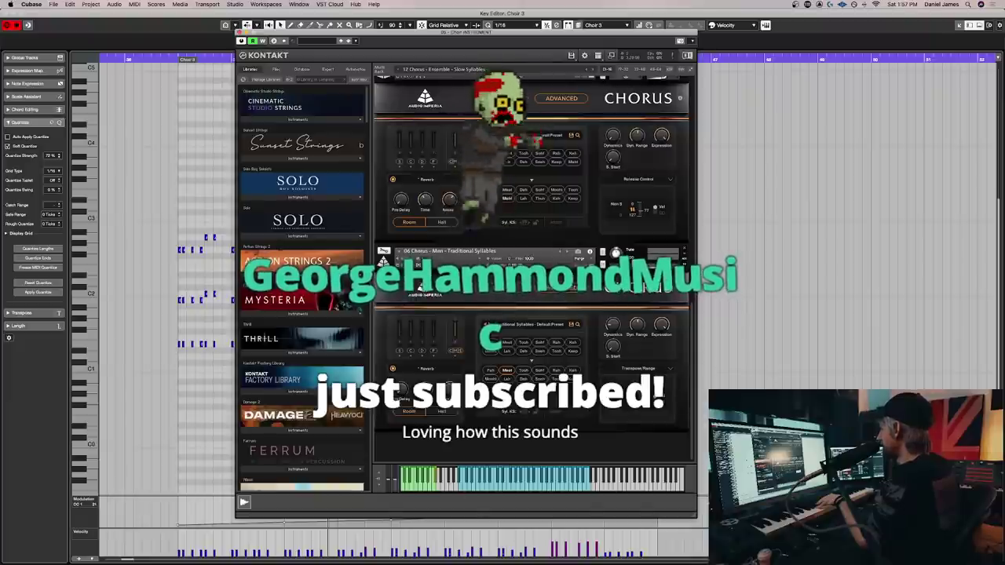
left_click(665, 367)
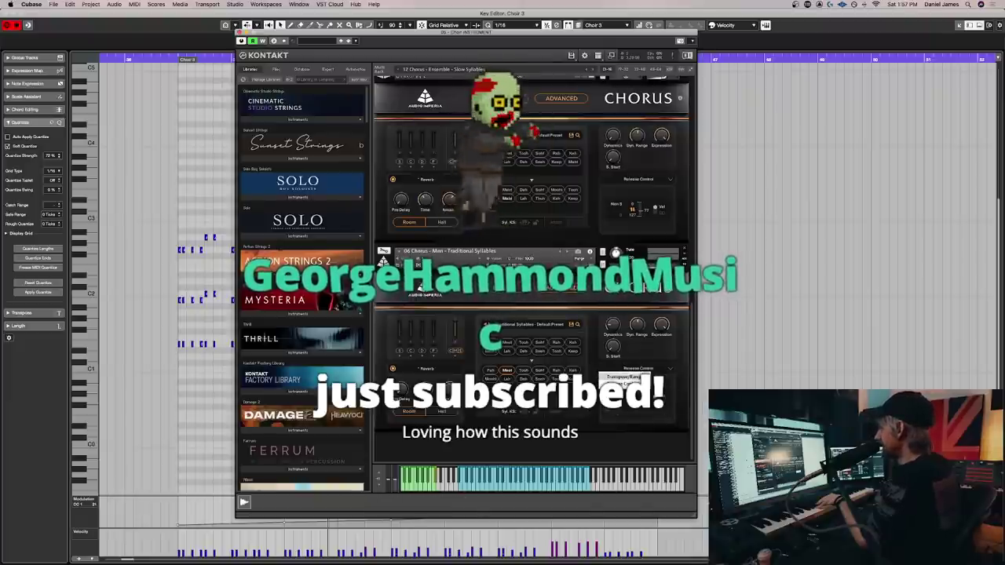
left_click(649, 189)
left_click(667, 194)
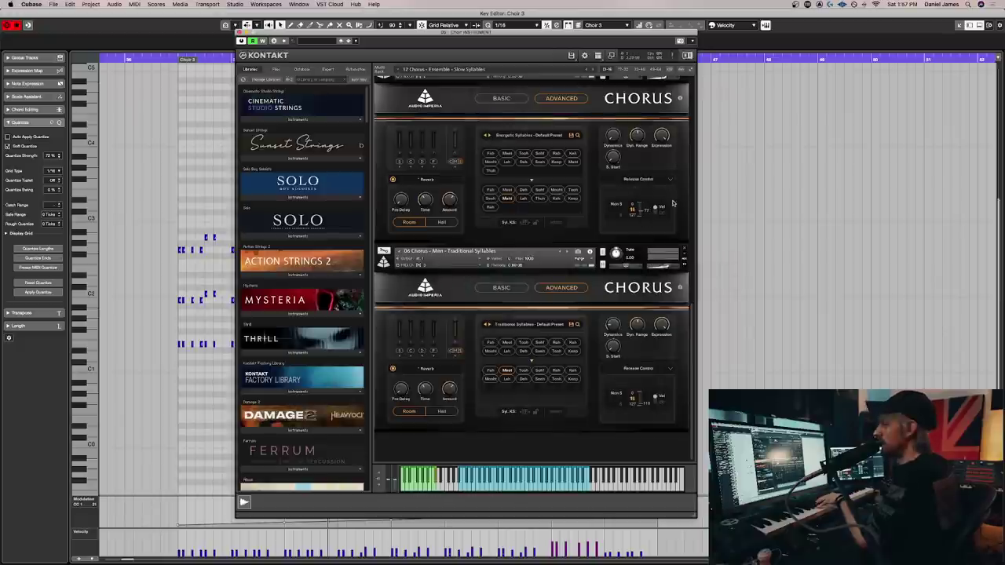
scroll(675, 251, "up", 10)
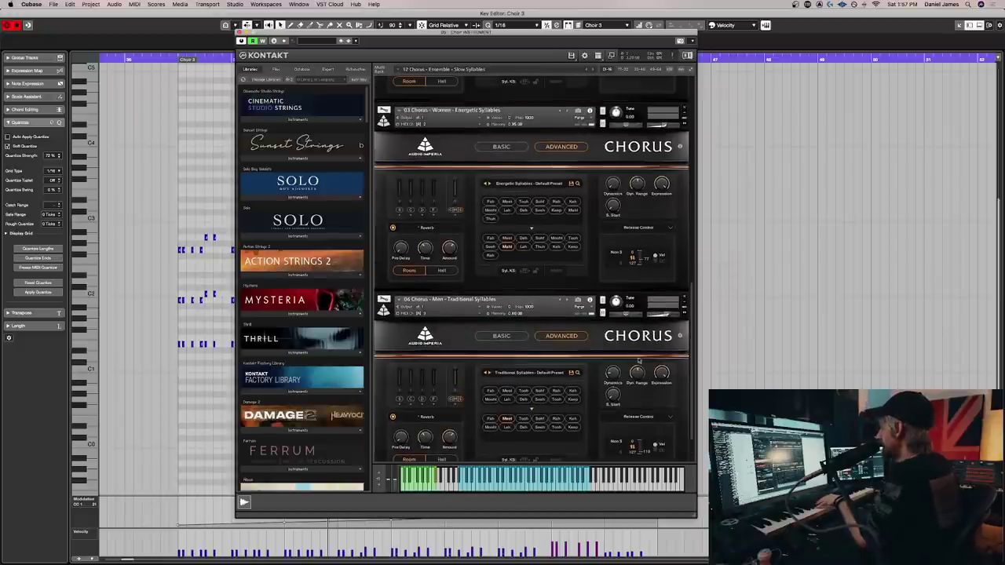
scroll(675, 250, "up", 2)
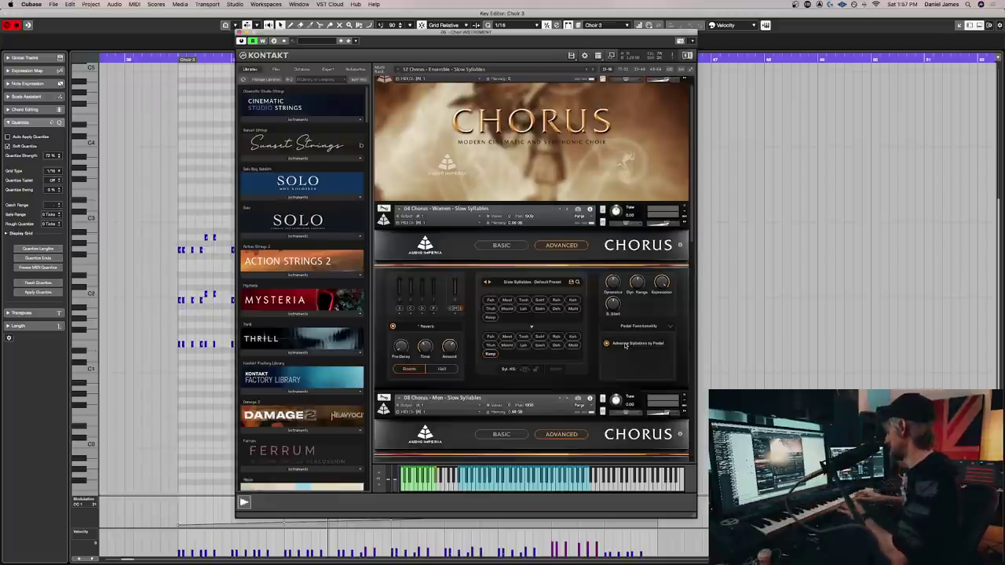
Close the Key Editor, audition the Strings 11 track, and select the Choir 3 track for live playing
key("Return")
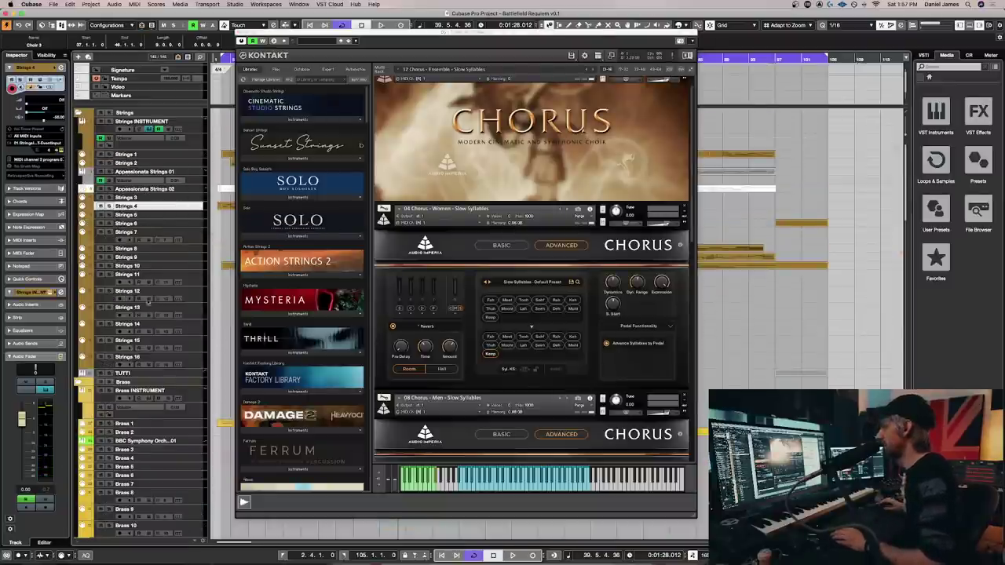
left_click(196, 285)
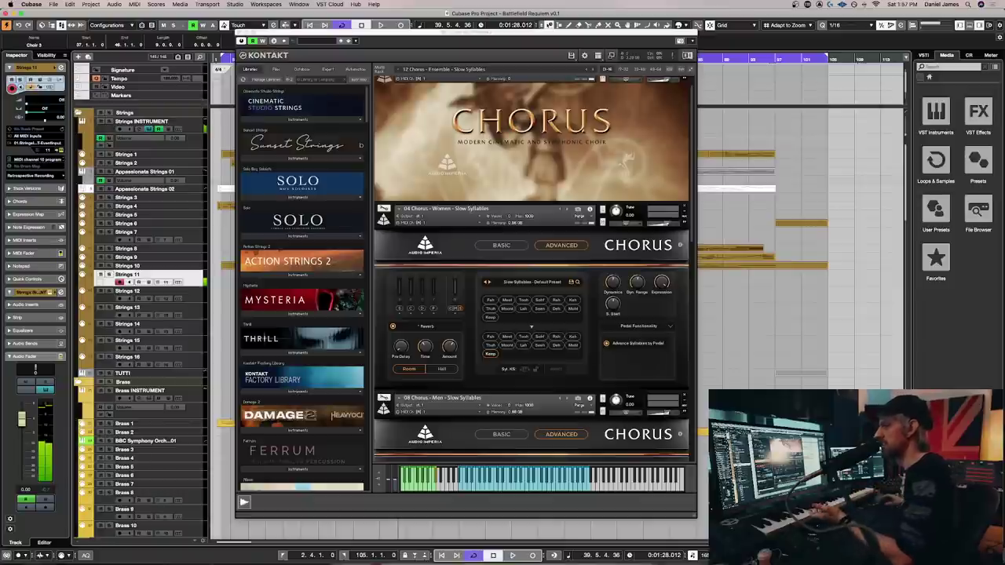
scroll(87, 403, "down", 6)
scroll(88, 403, "down", 10)
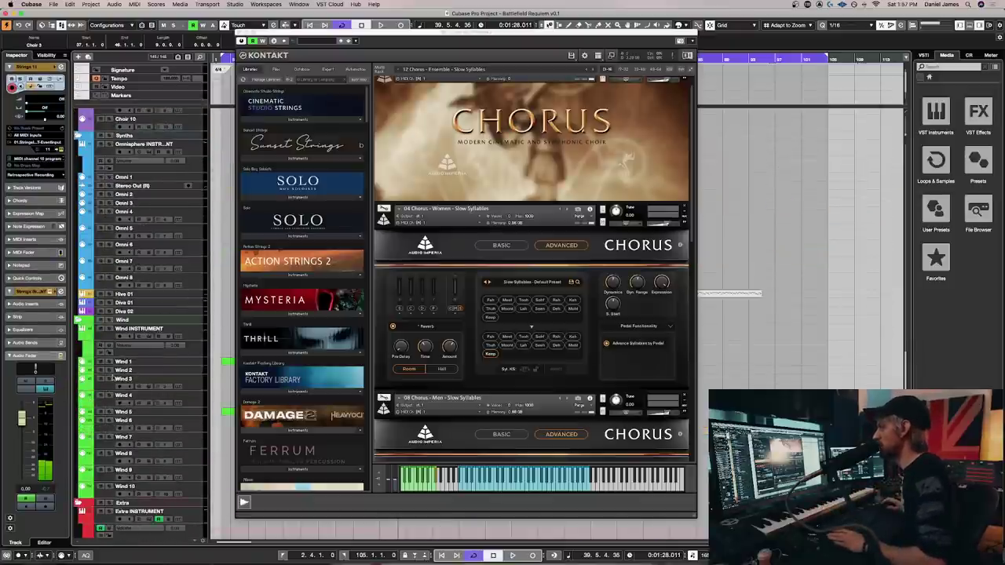
scroll(196, 238, "up", 7)
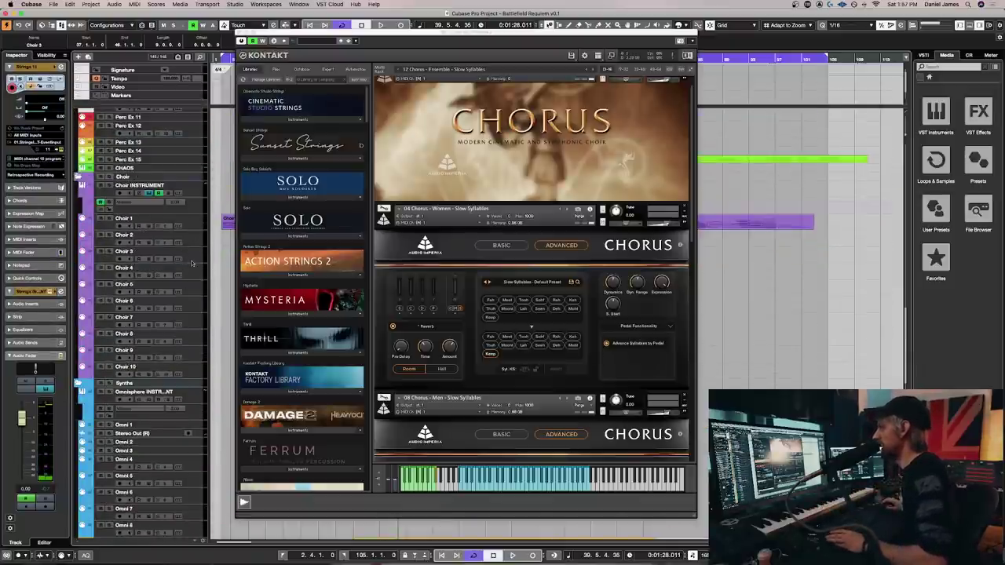
left_click(191, 254)
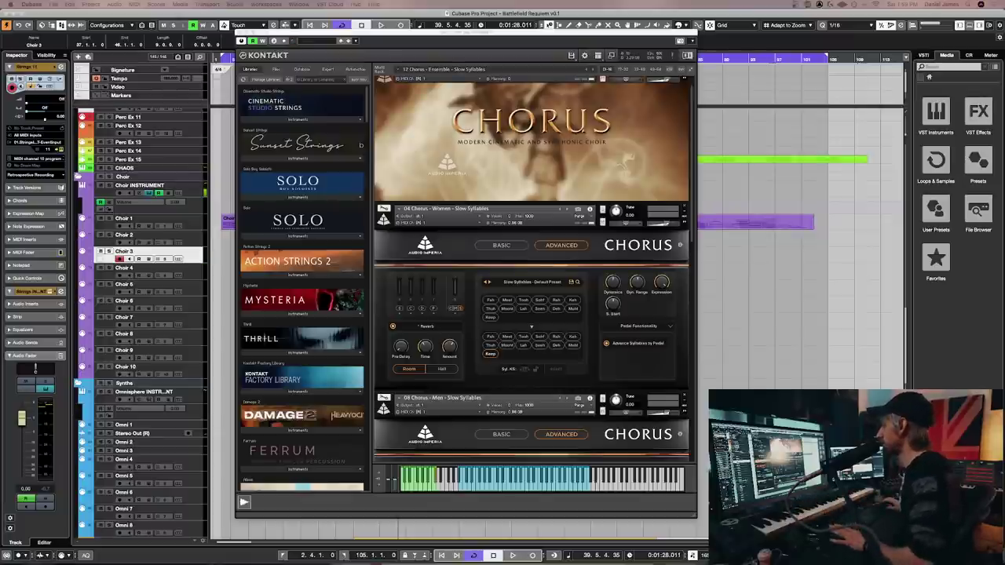
Show the women's Energetic Syllables patch, audition the Choir 2 and Choir 1 tracks, and reselect Choir 2
scroll(474, 375, "down", 5)
scroll(474, 375, "down", 4)
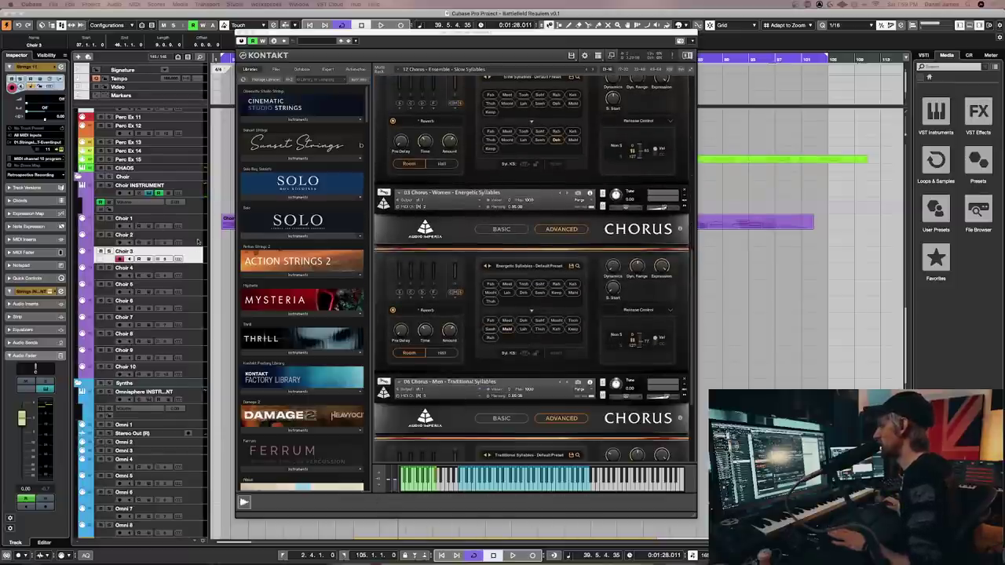
left_click(196, 245)
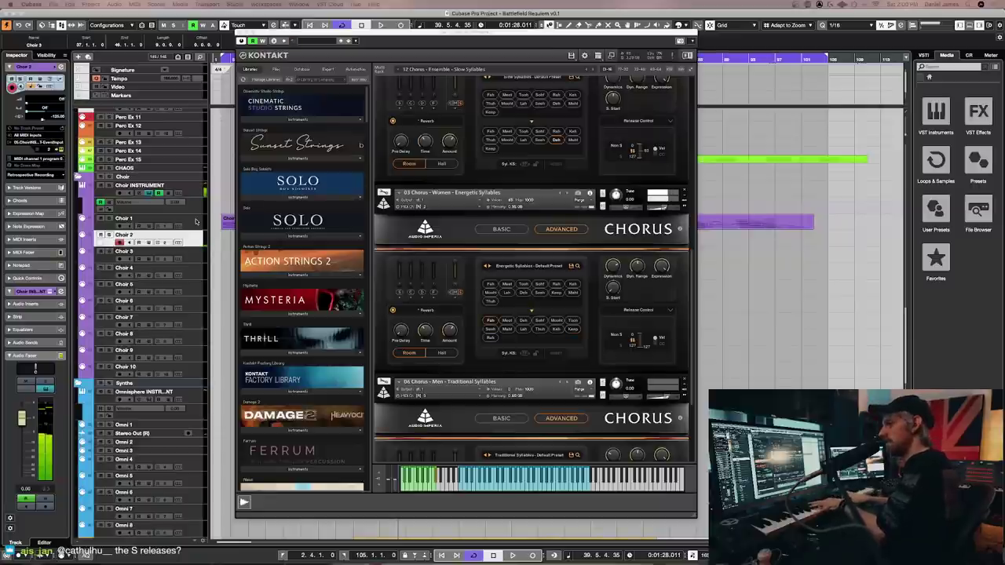
left_click(194, 223)
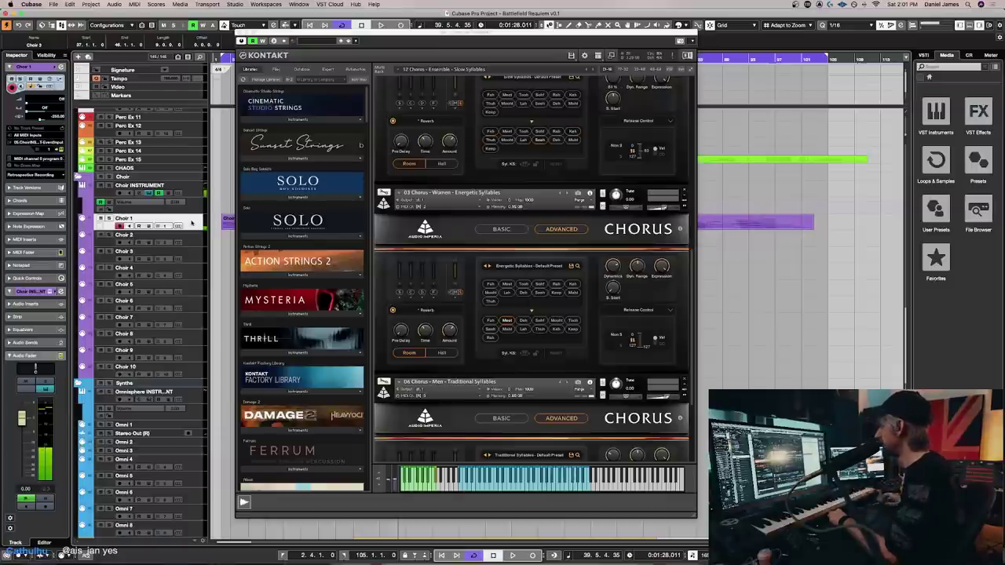
left_click(195, 261)
left_click(192, 241)
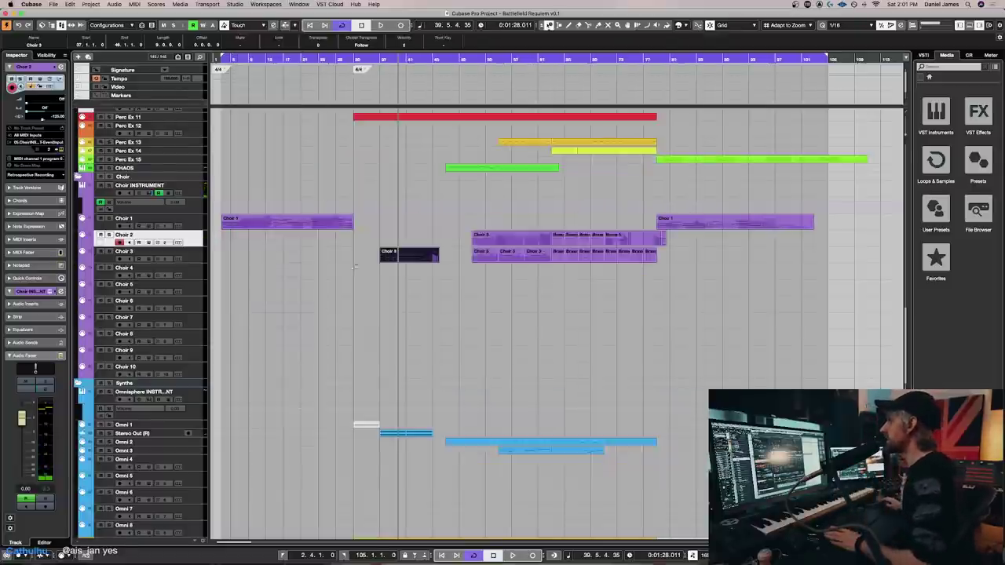
Close Kontakt, solo the Choir folder, and play the opening Choir 1 event from bar 3 briefly
left_click(241, 40)
left_click(302, 221)
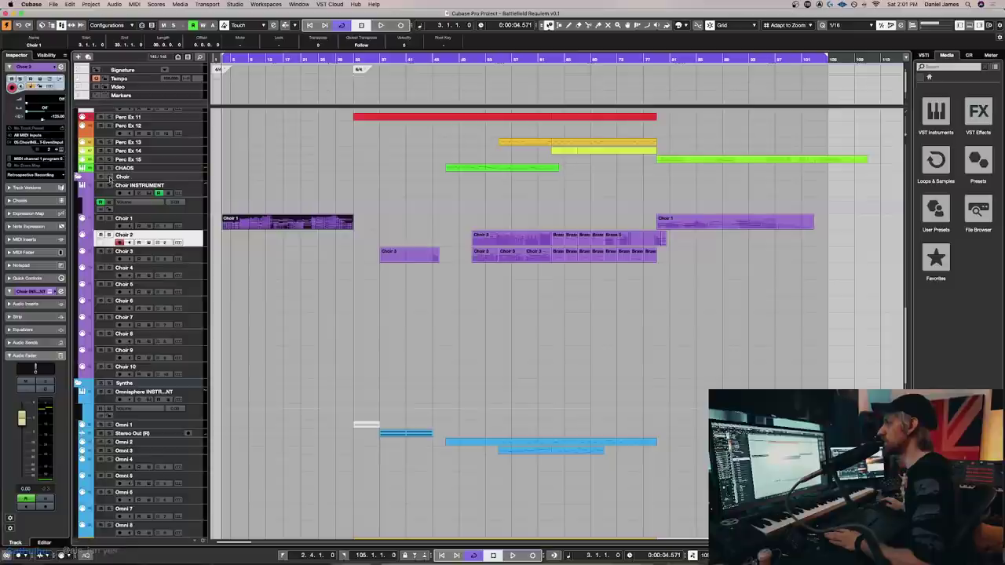
left_click(109, 176)
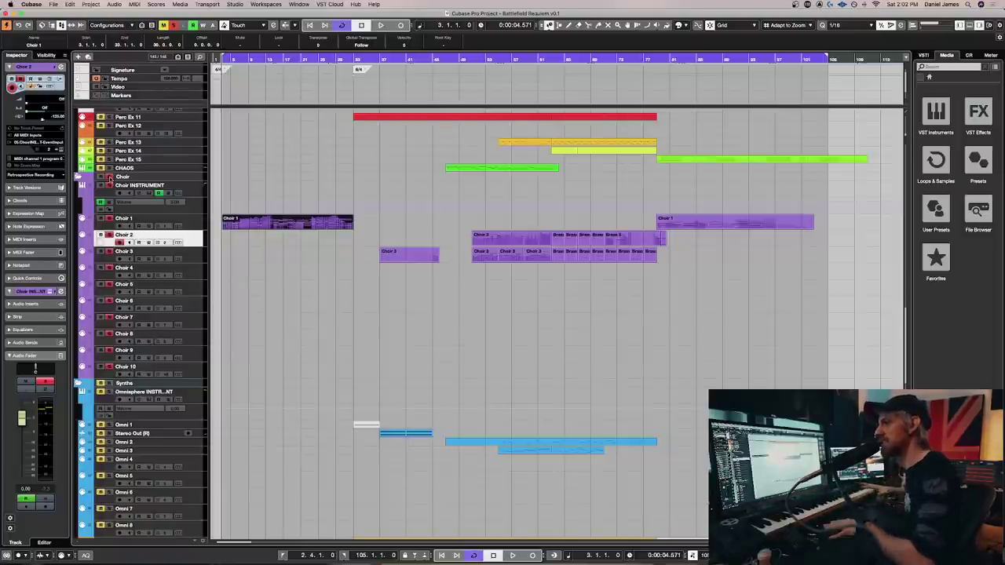
key("space")
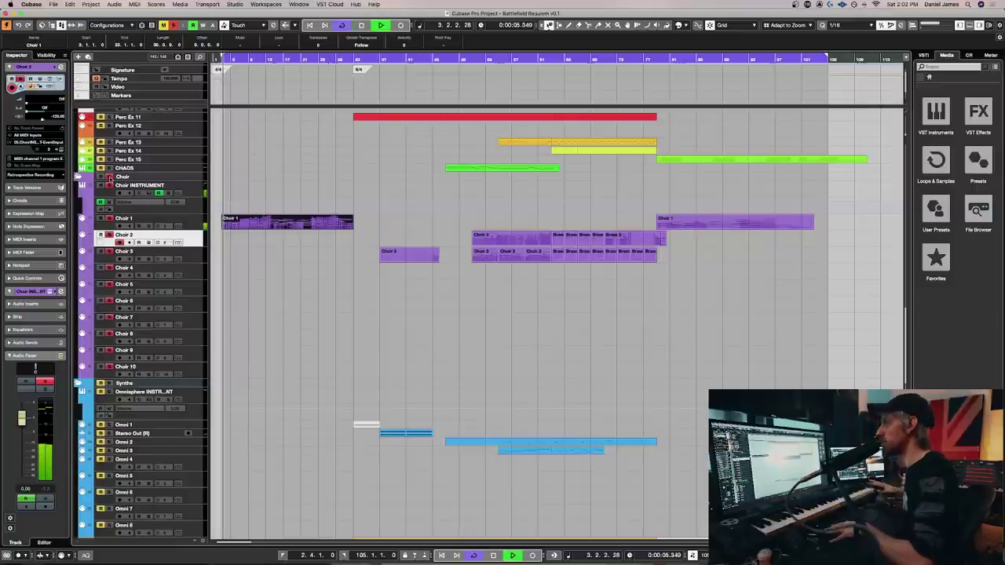
key("space")
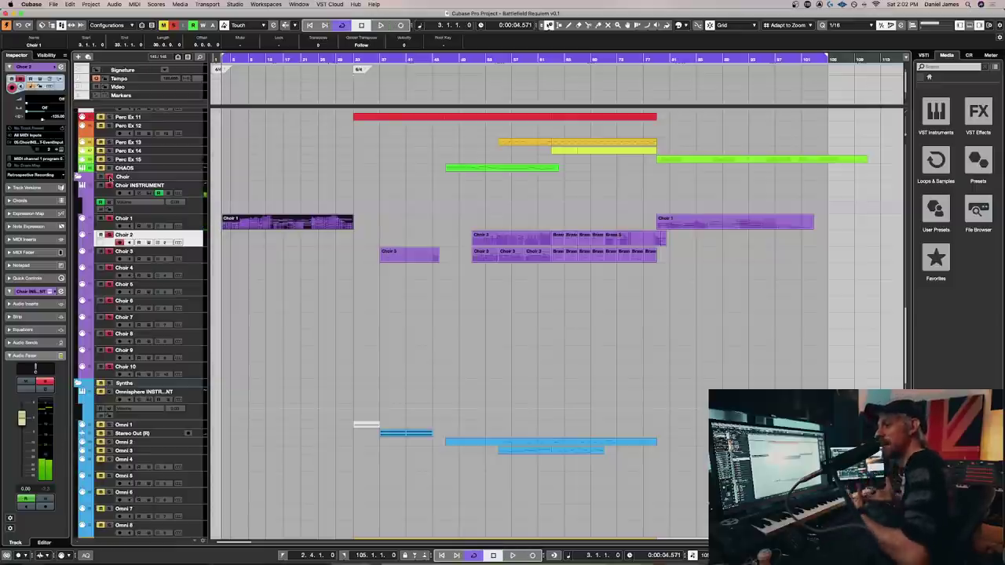
Play the arrangement from around bar 63, solo the Choir folder during playback, and select the Brass events on Choir 3
left_click(547, 63)
key("space")
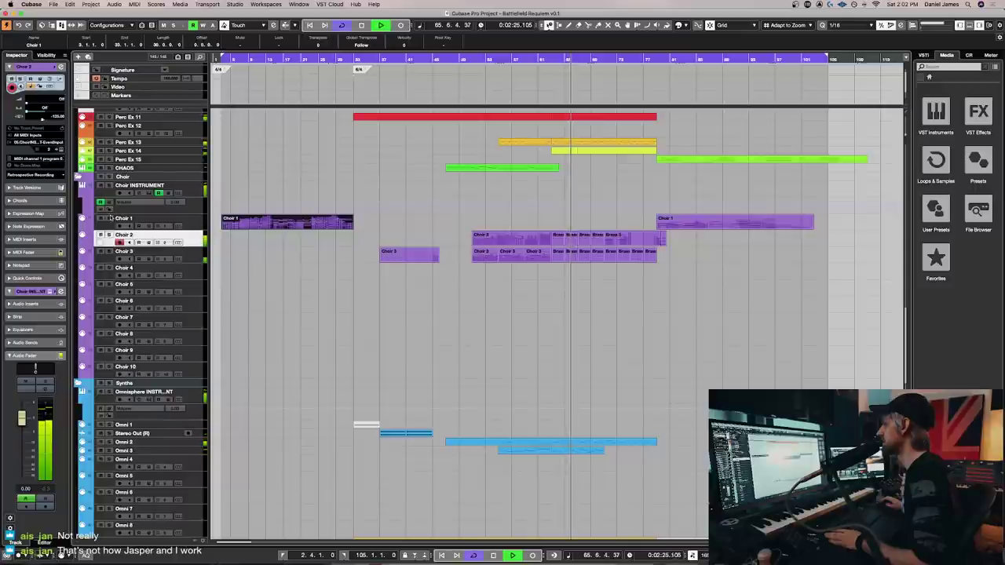
left_click(111, 218)
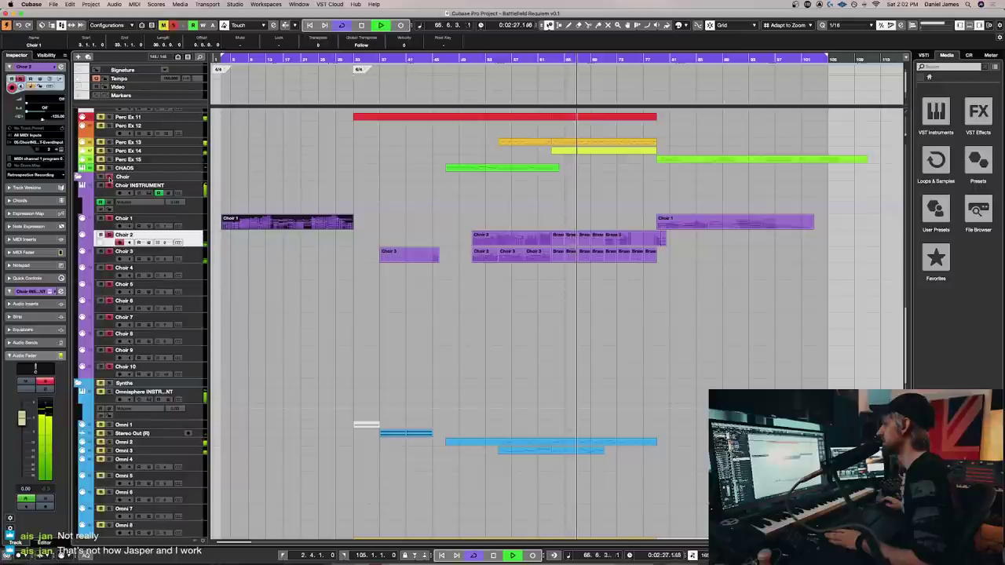
key("space")
left_click(560, 255)
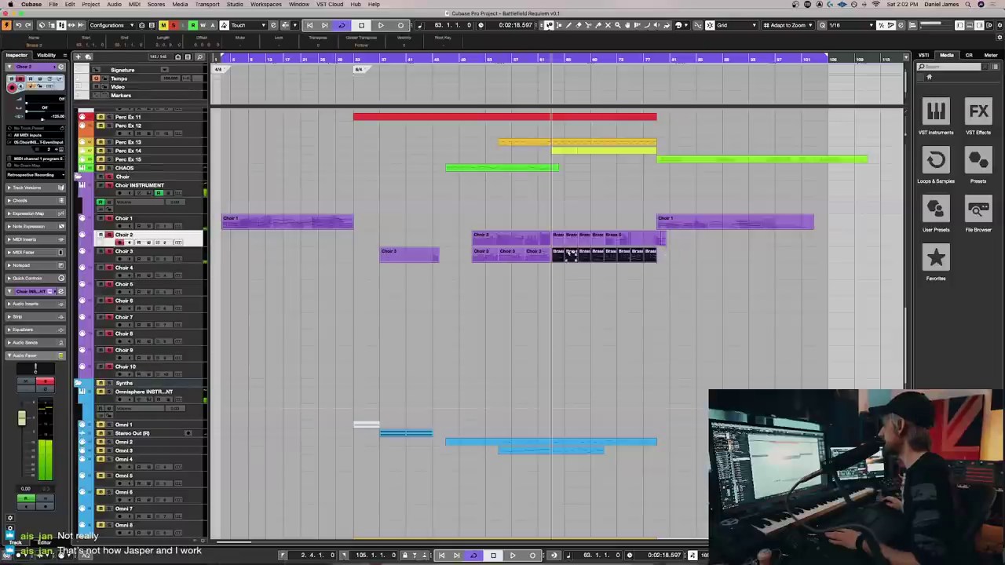
Move the selected Brass events from Choir 3 to Choir 1, play them, and raise their notes an octave in the Key Editor
left_click_drag(560, 255, 561, 223)
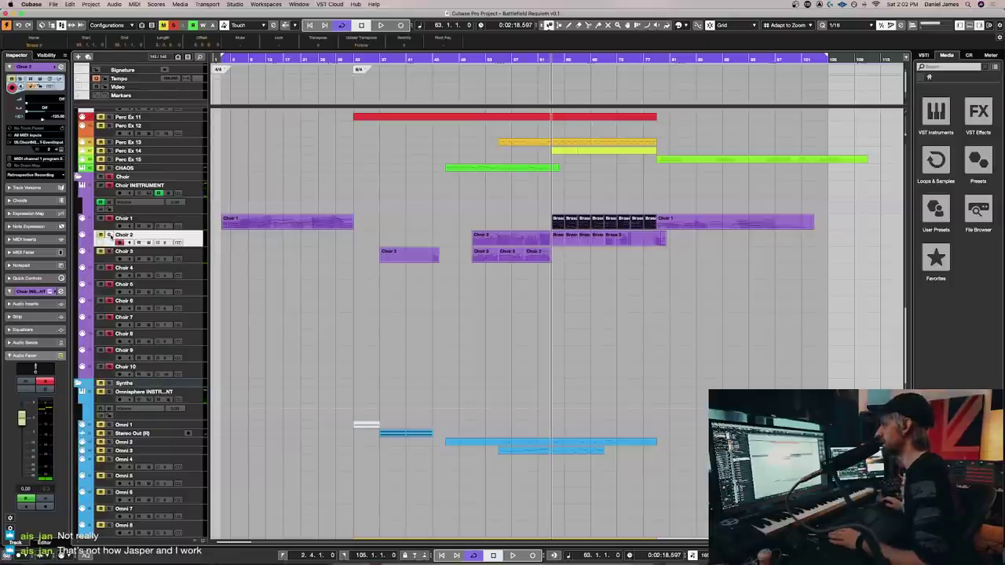
key("space")
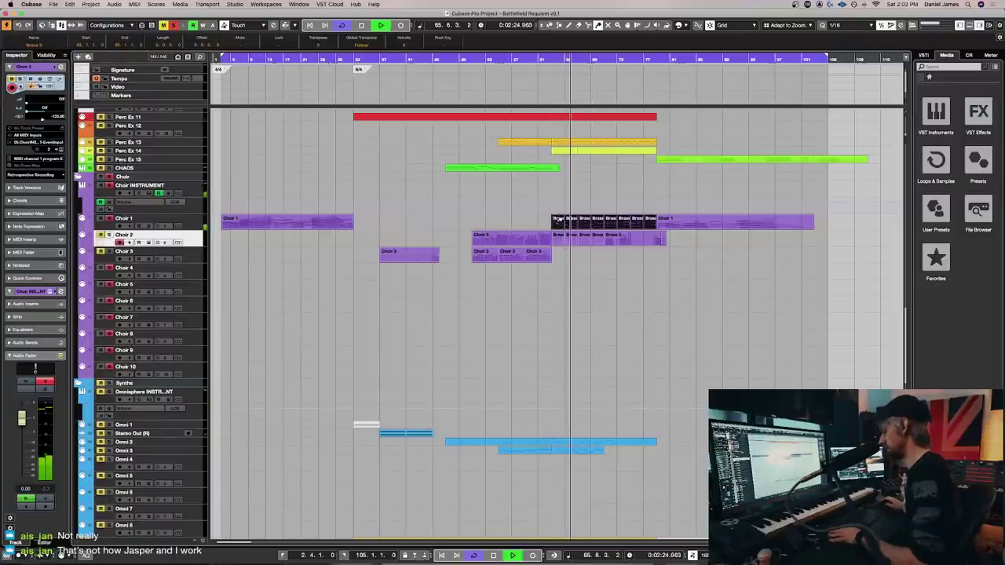
double_click(558, 224)
scroll(560, 231, "right", 5)
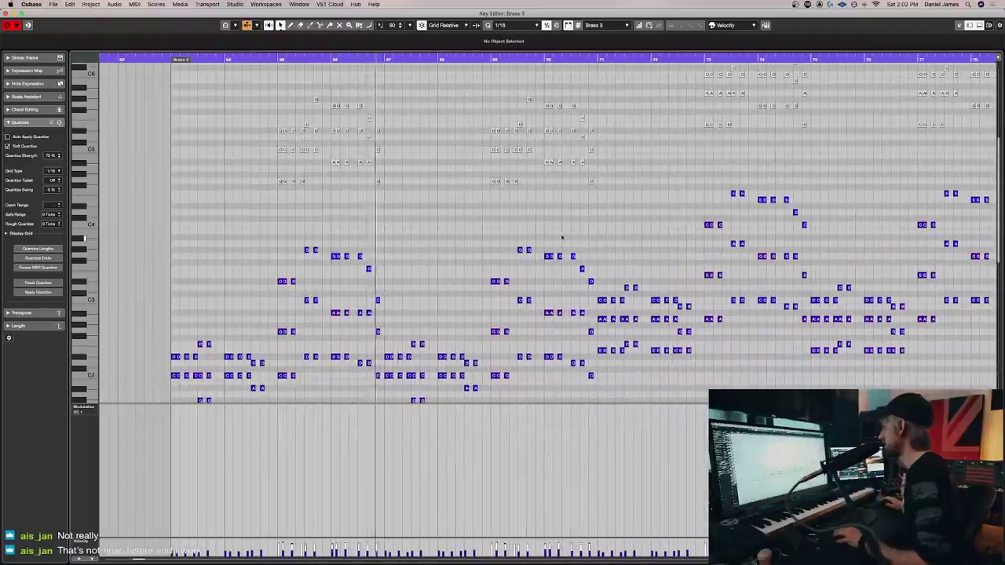
scroll(560, 234, "down", 3)
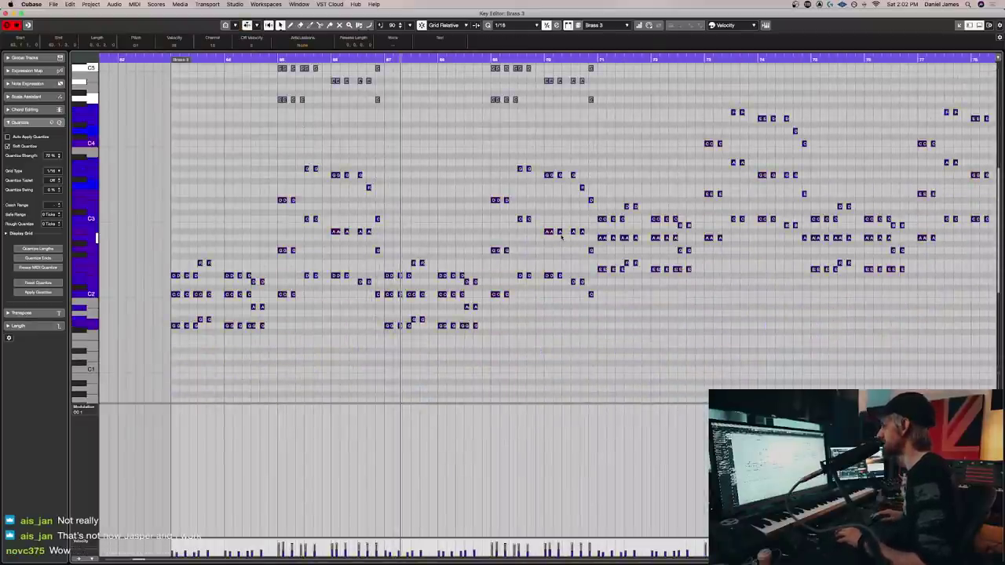
scroll(561, 239, "up", 3)
scroll(567, 249, "left", 3)
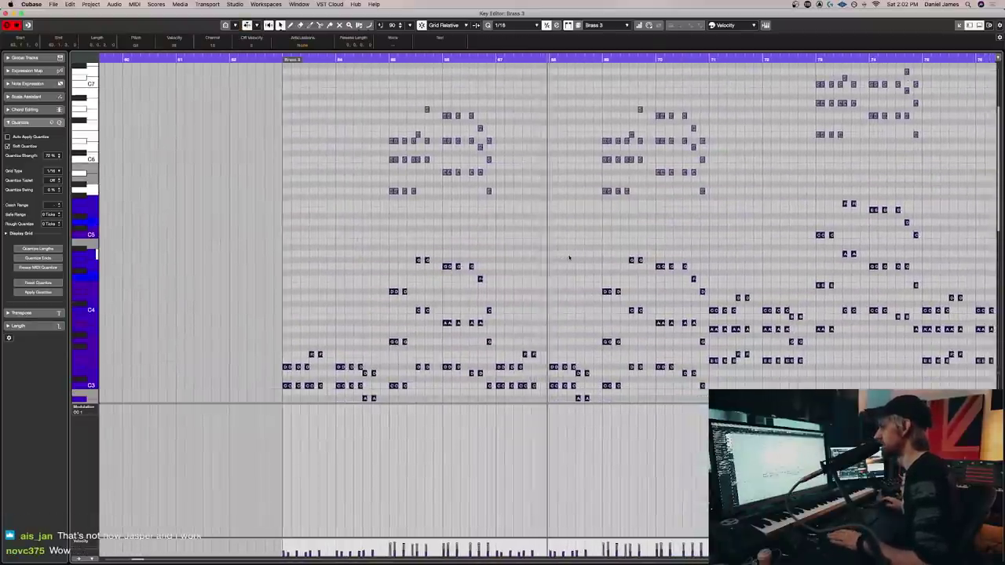
scroll(570, 257, "down", 3)
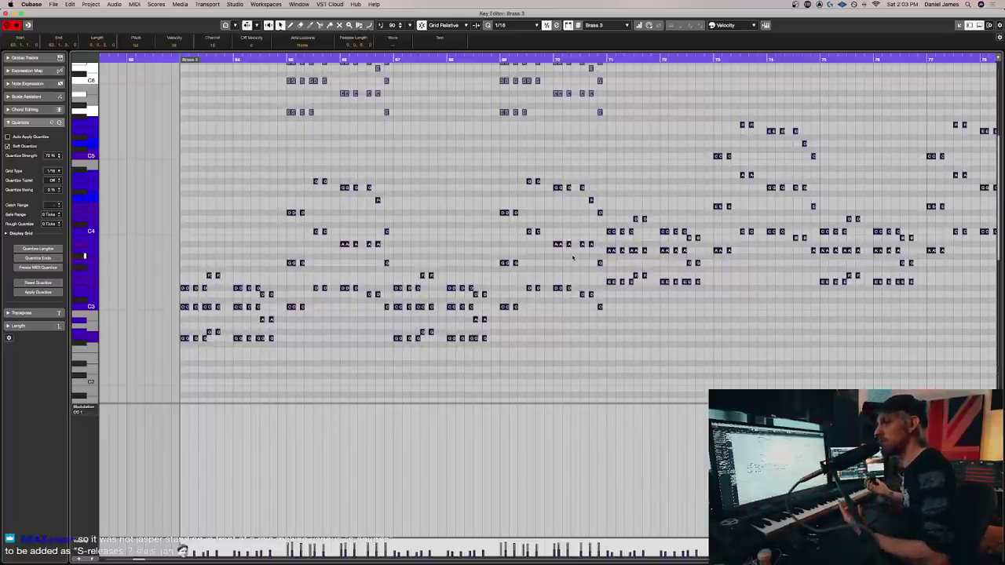
Close the Key Editor and undo the Brass edits, restoring the separate events on the Choir 3 track
key("super+w")
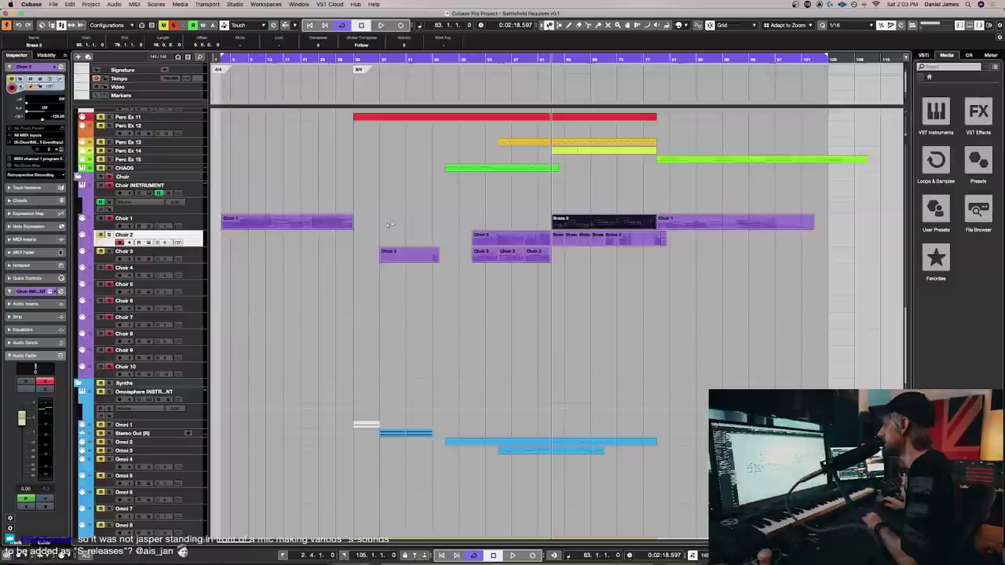
key("super+Down")
key("super+Down")
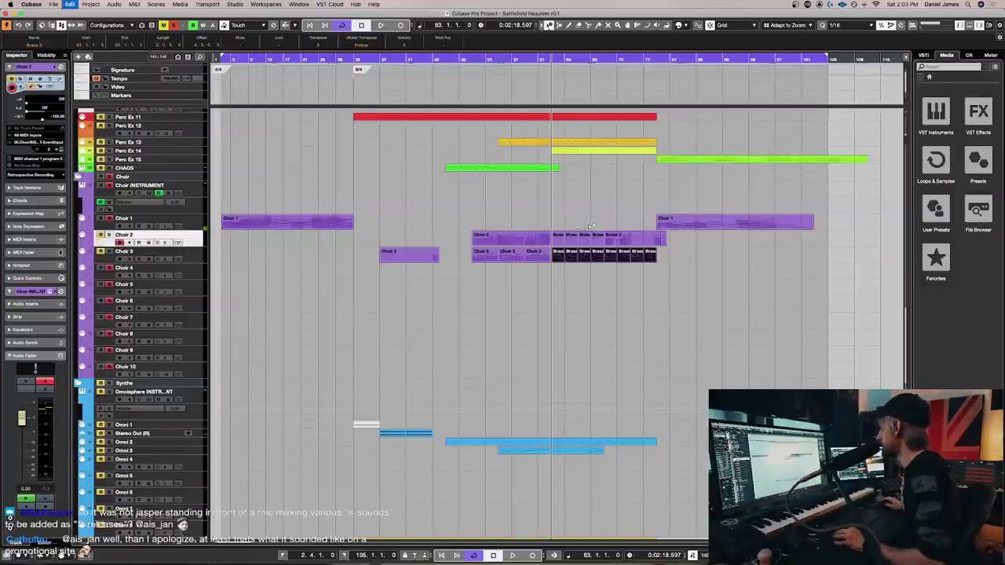
Audition the opening Choir 1 event on the Choir 3 track with its notes in the Key Editor, and undo the move
left_click_drag(256, 229, 252, 262)
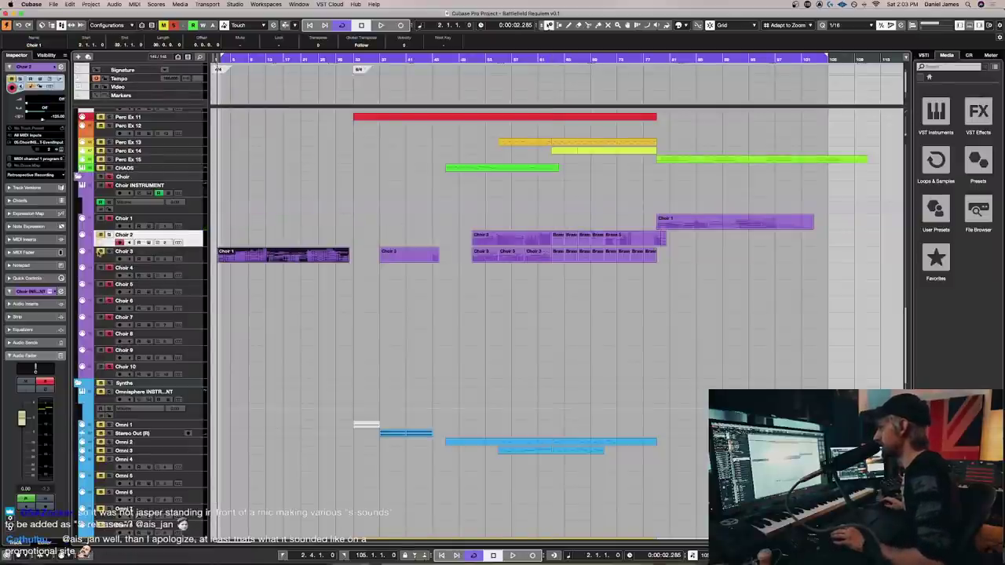
key("space")
double_click(264, 254)
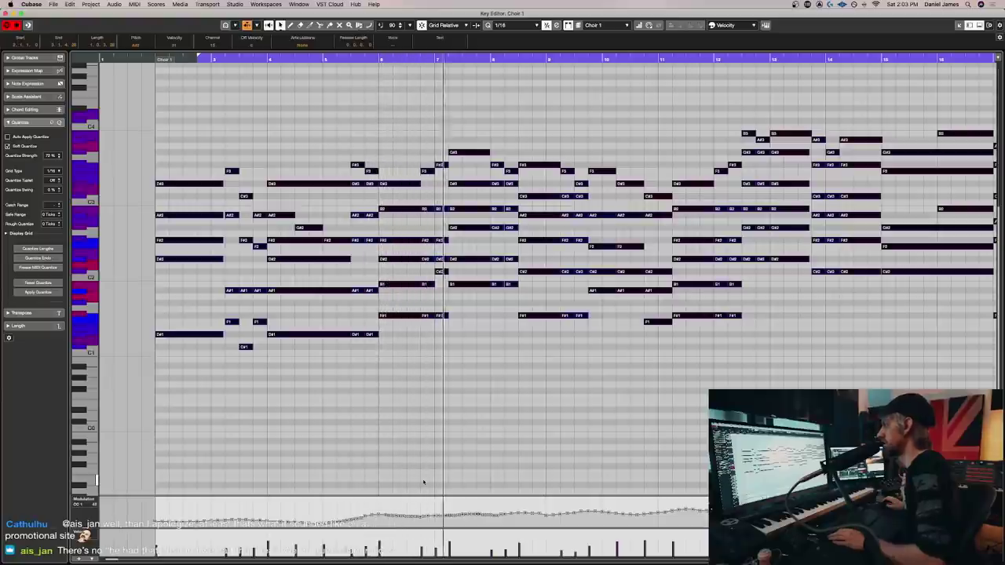
key("super+w")
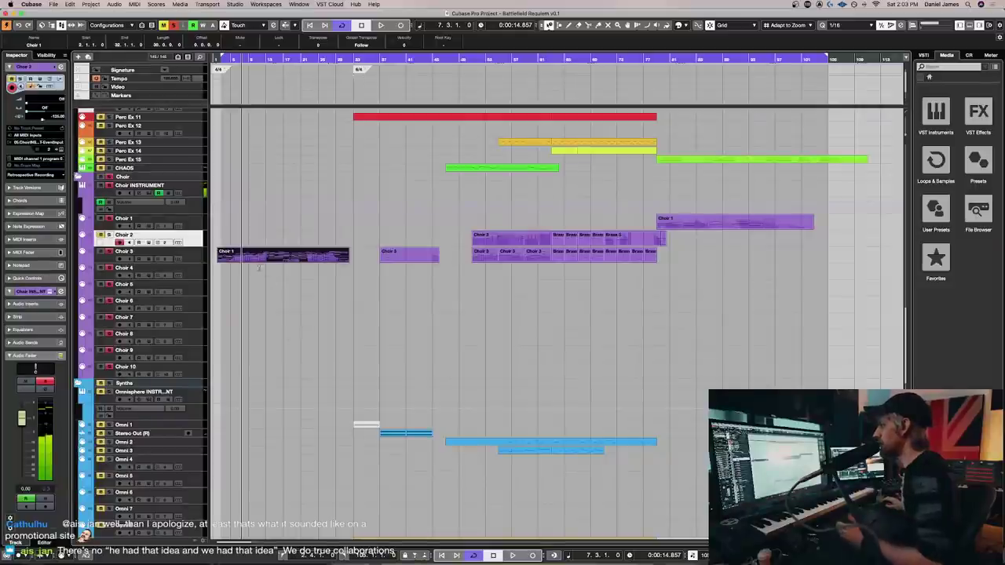
left_click(266, 256)
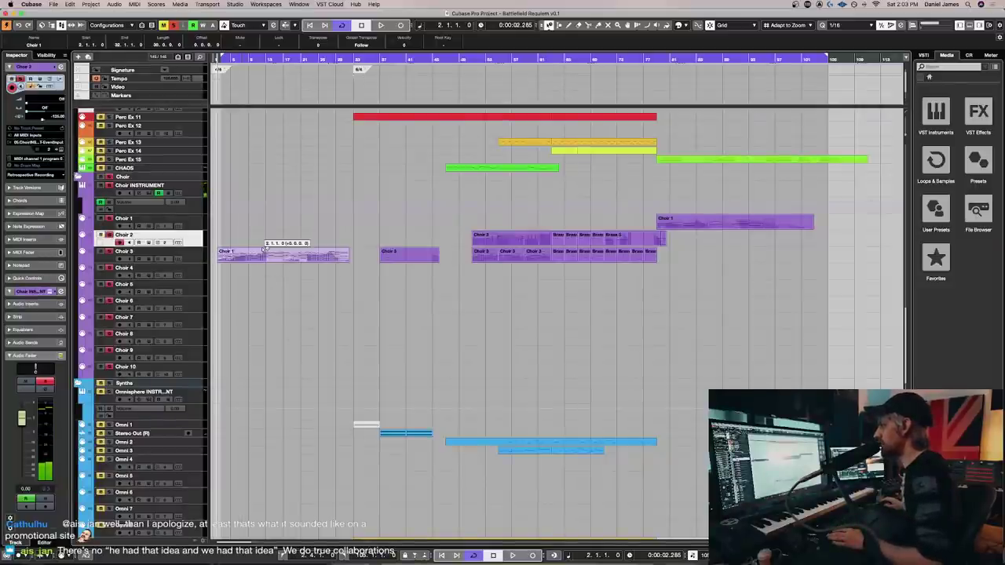
key("super+z")
left_click_drag(250, 231, 252, 236)
key("h")
key("h")
key("h")
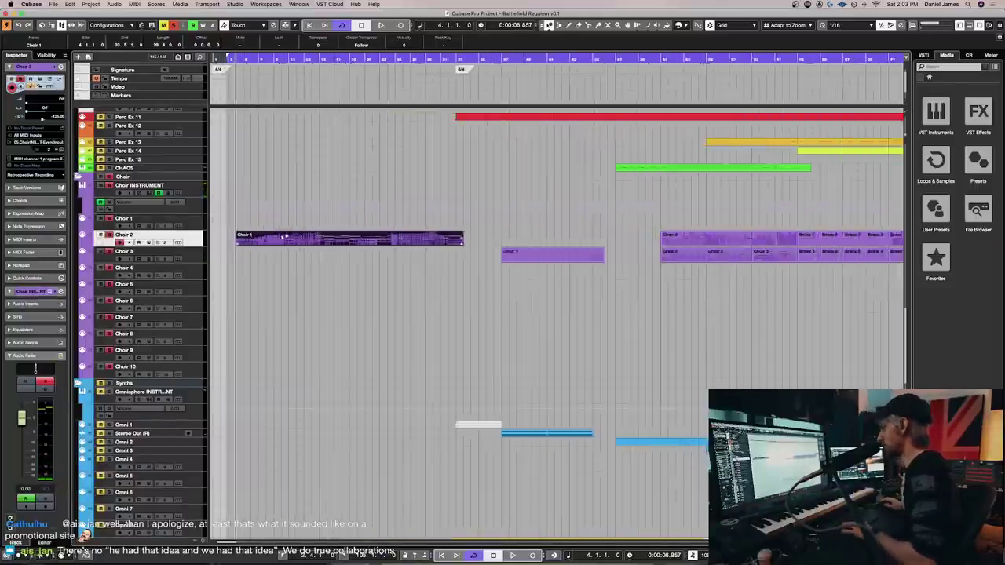
key("super+z")
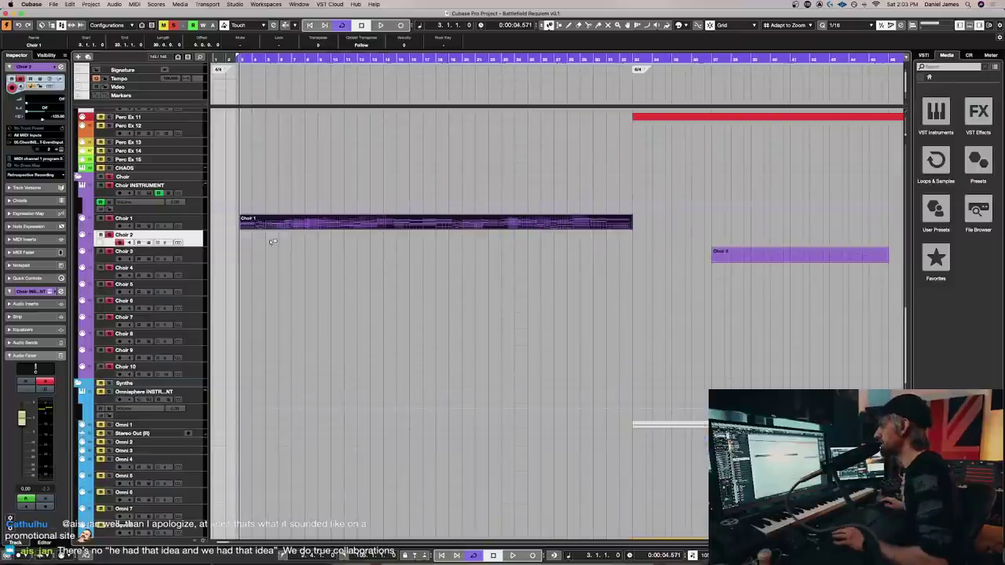
Place the opening Choir 1 event on the Choir 2 track at bar 3, play it, and open it in the Key Editor
key("super+shift+z")
key("space")
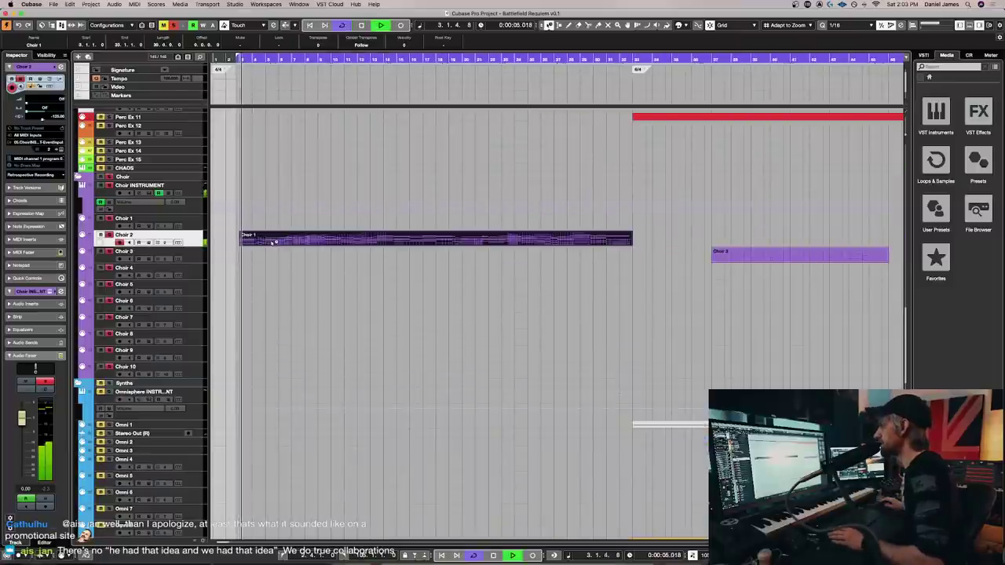
double_click(271, 241)
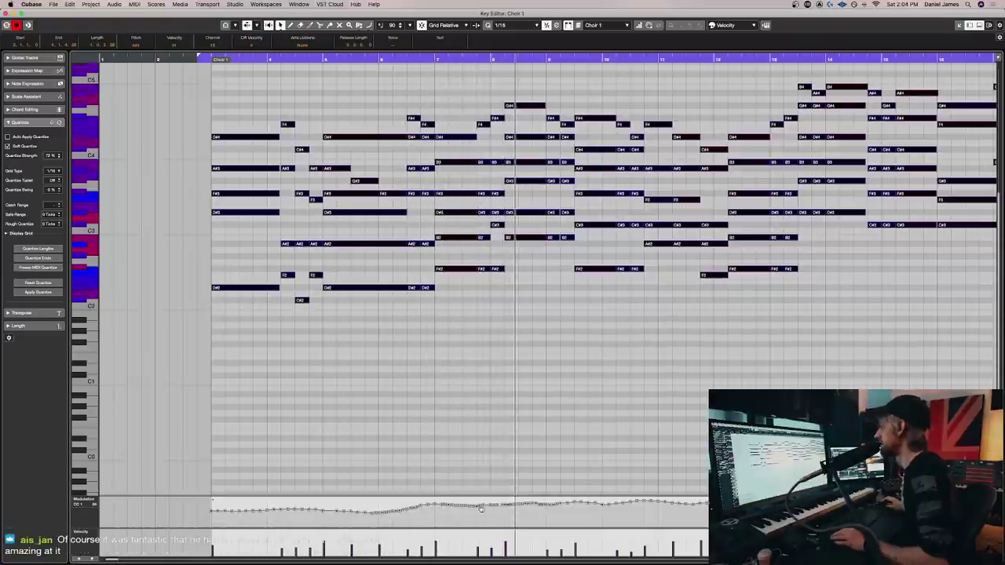
Lower the event's modulation curve slightly, replay it from bar 3, and close the Key Editor
left_click_drag(478, 498, 476, 518)
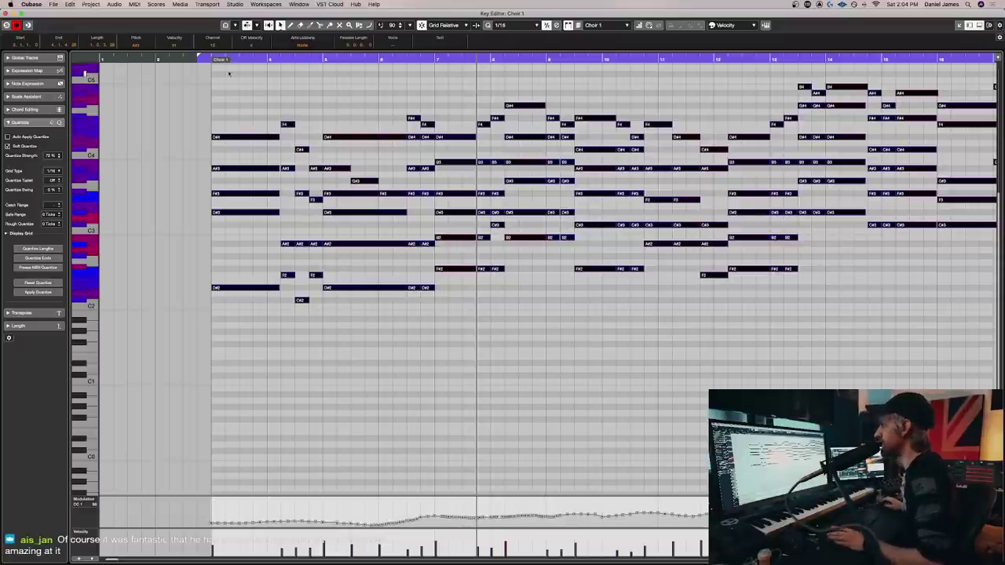
left_click(199, 60)
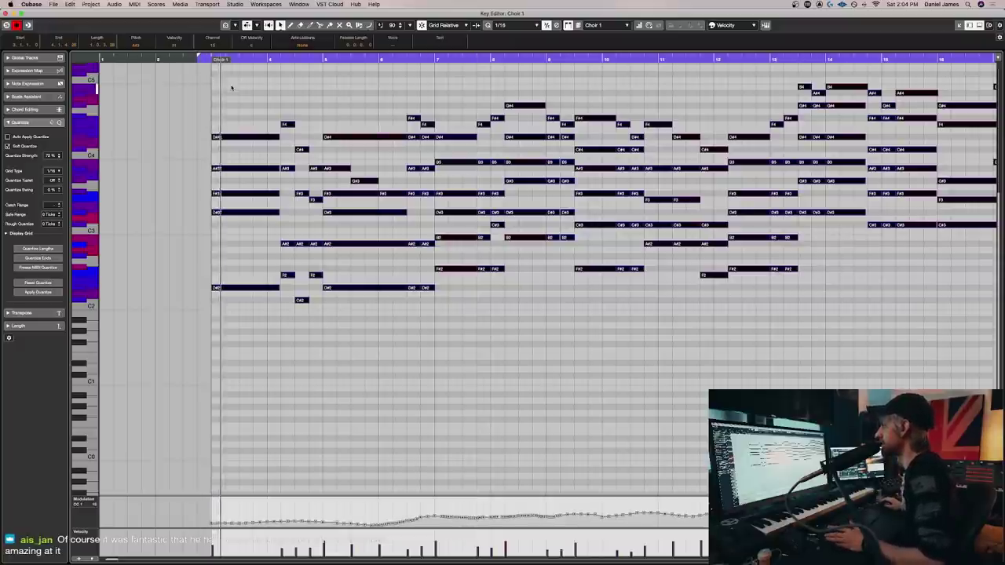
key("Escape")
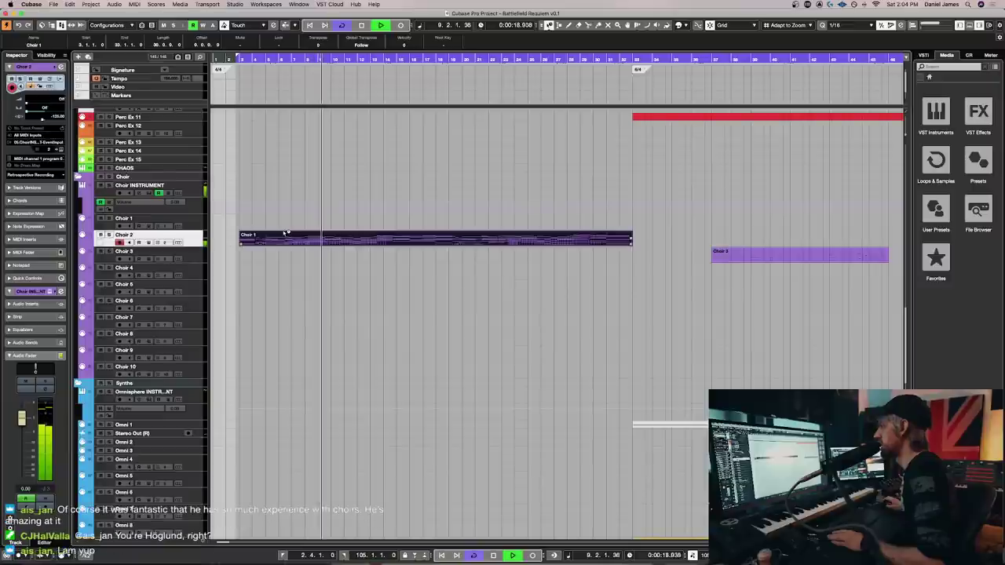
key("space")
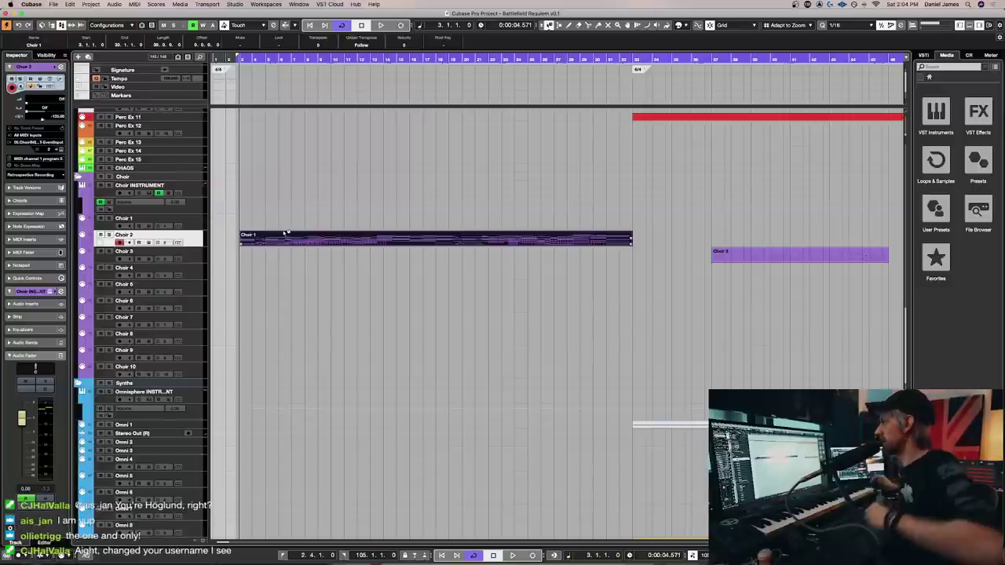
Try layering a copy of the Choir 2 event on Choir 3, play both from bar 3, and return to the single Choir 1 event
key("space")
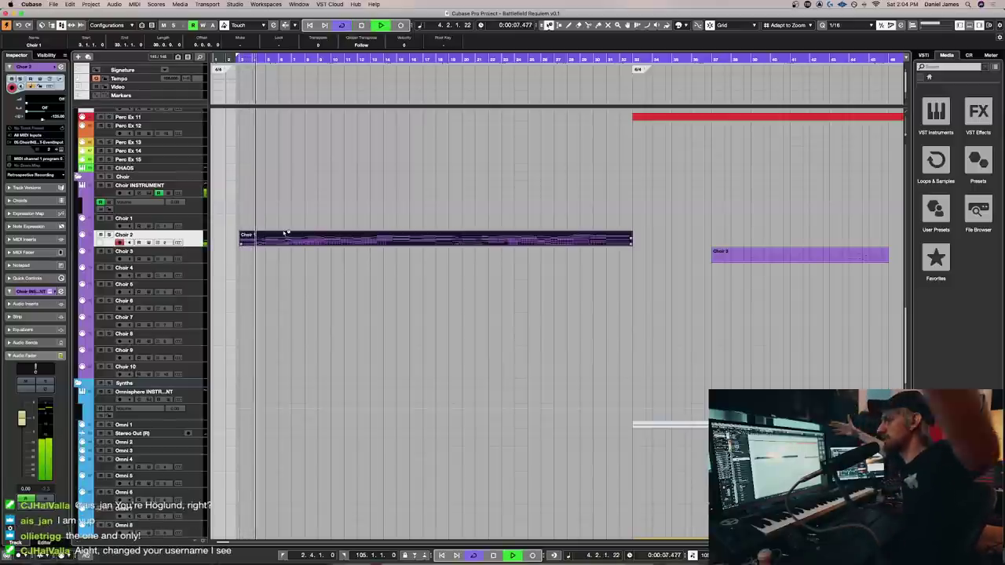
left_click_drag(286, 233, 287, 252)
key("space")
key("space")
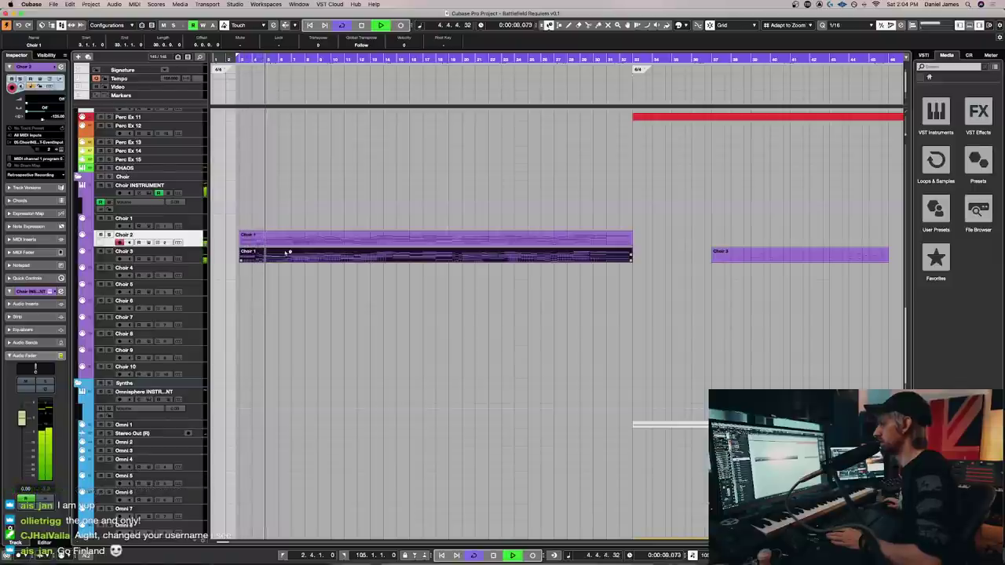
key("space")
key("Delete")
key("super+z")
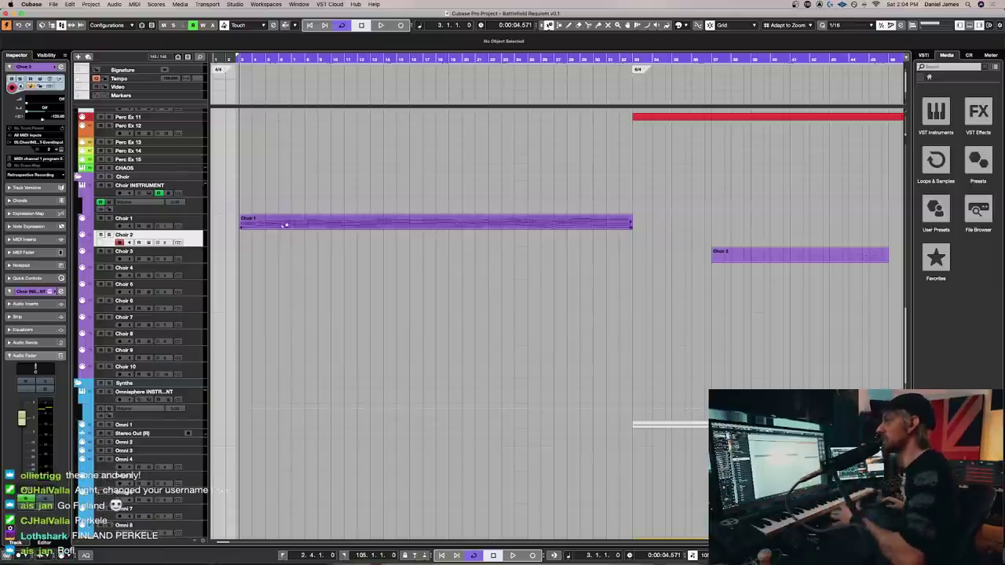
Play the opening event on the Choir 1 track briefly from bar 3
left_click(285, 225)
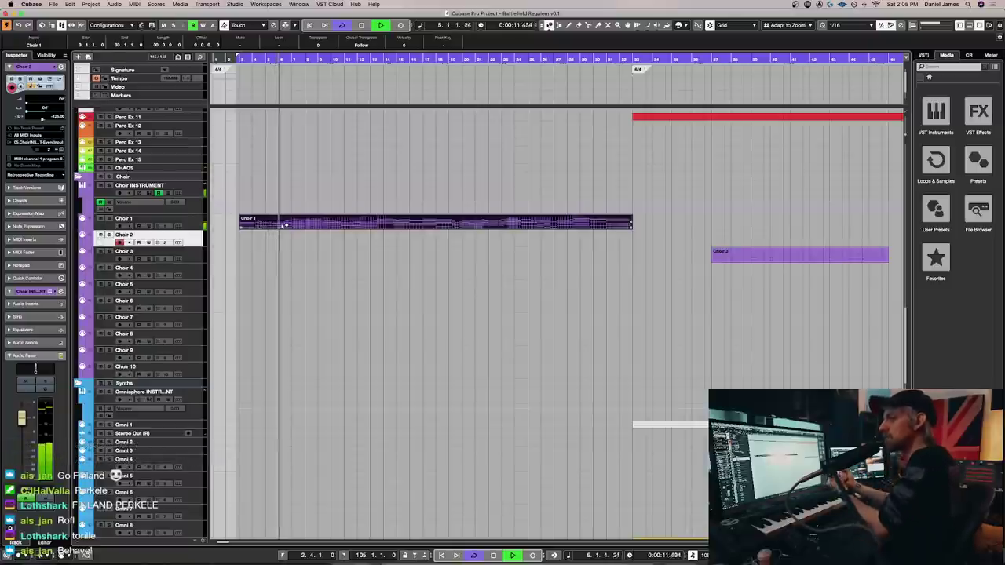
key("space")
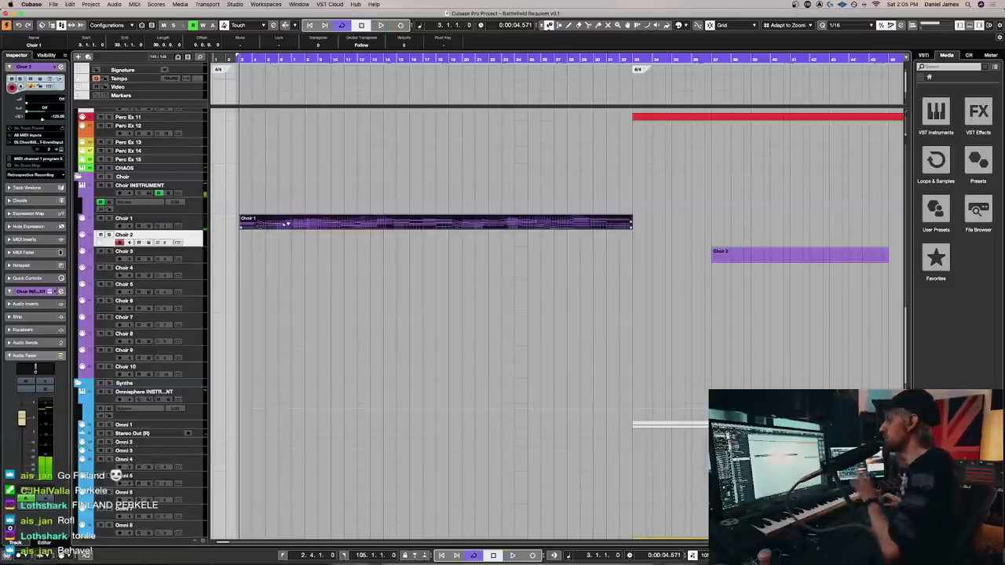
Review the Choir 1 track's Chorus patches in Kontakt, including Men - Traditional Syllables, step down to Choir 3, and close Kontakt
scroll(482, 256, "up", 3)
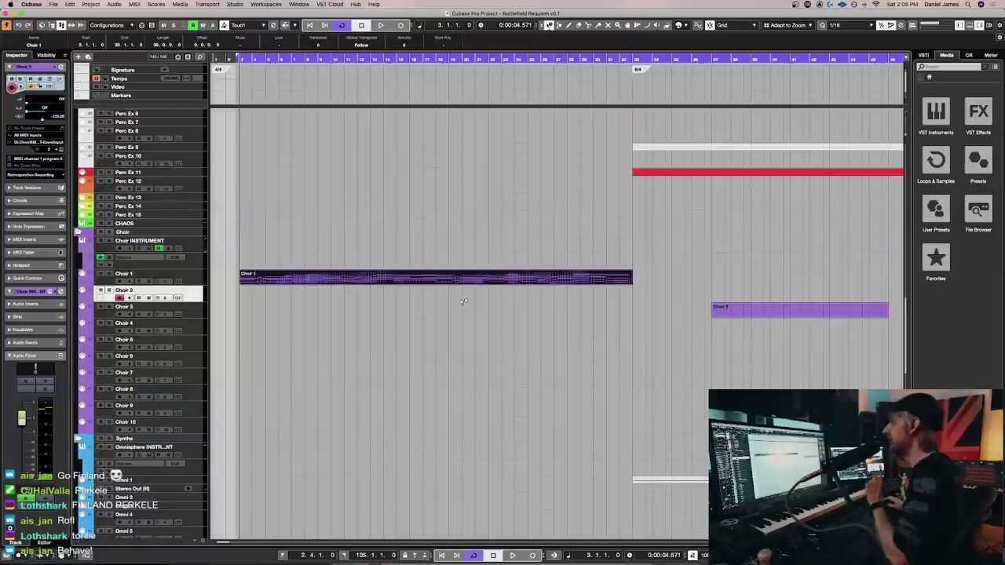
left_click(198, 277)
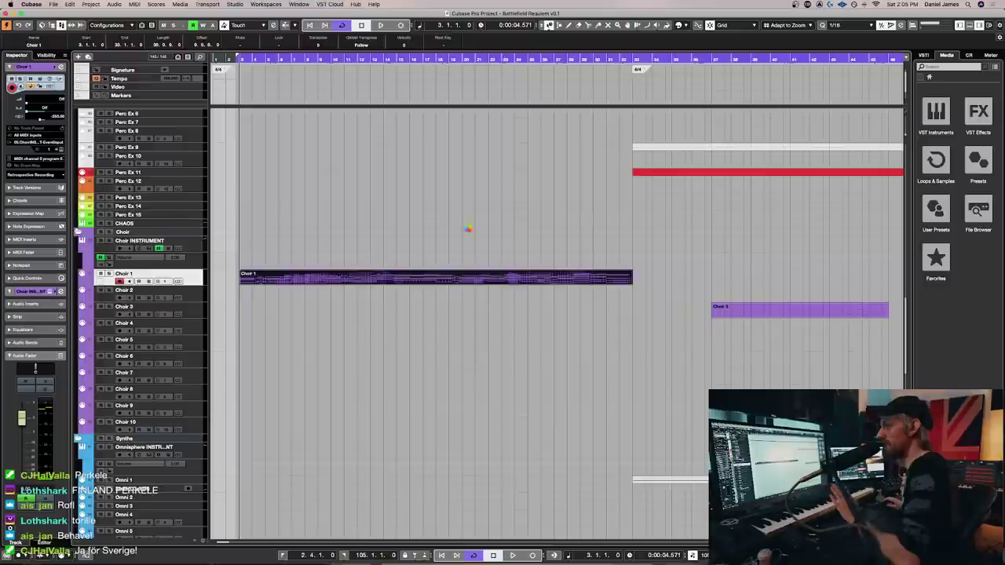
scroll(487, 205, "down", 5)
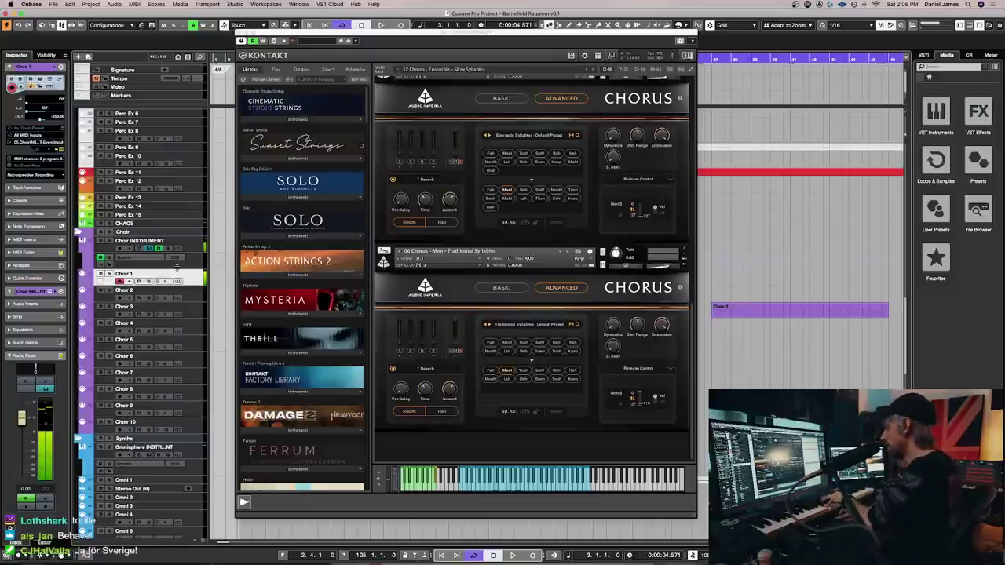
key("Down")
key("Down")
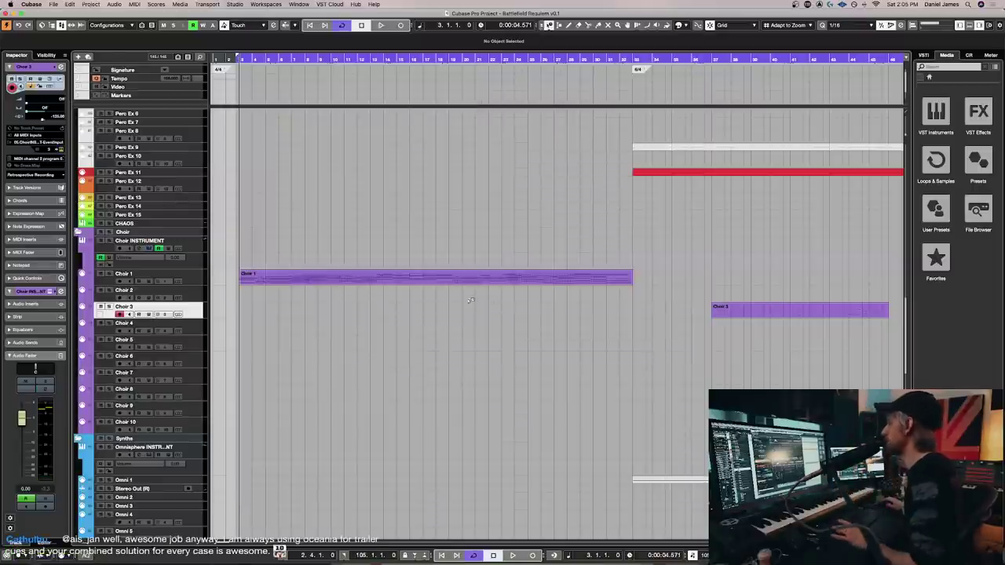
left_click(241, 39)
Play the arrangement from bar 50 with the Choir folder soloed, and select the events starting at bar 51 on Choir 2 and Choir 3
scroll(620, 293, "up", 5)
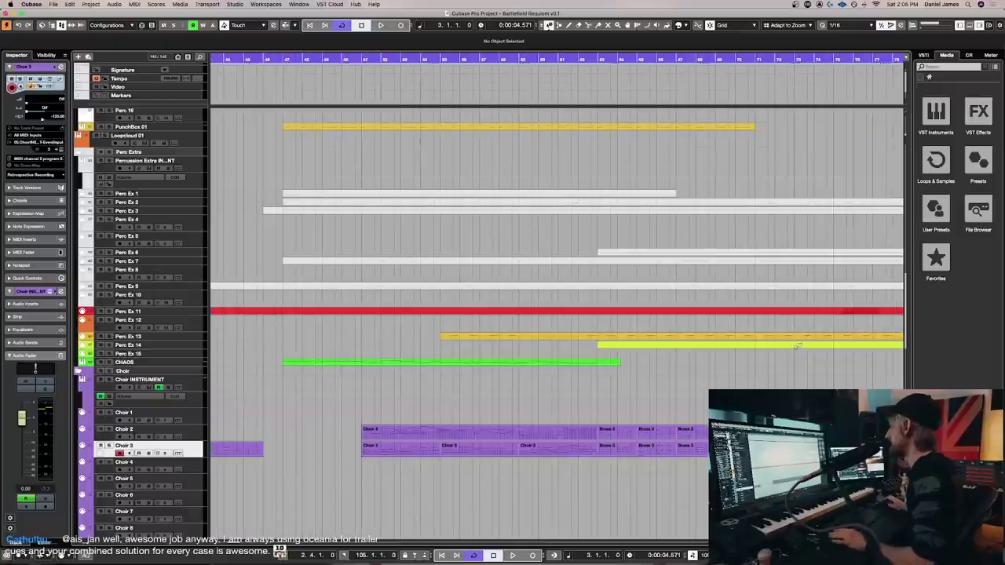
double_click(367, 61)
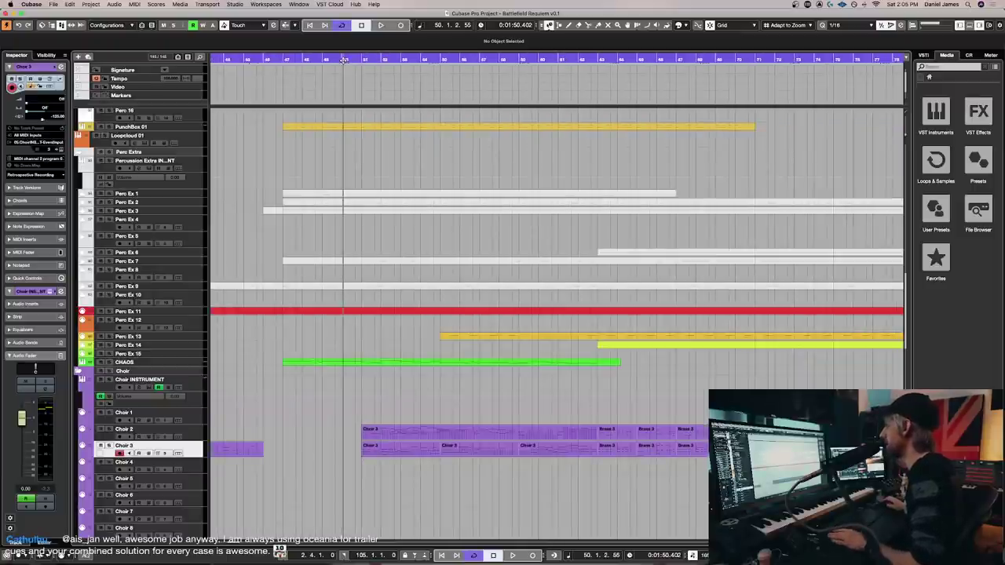
key("space")
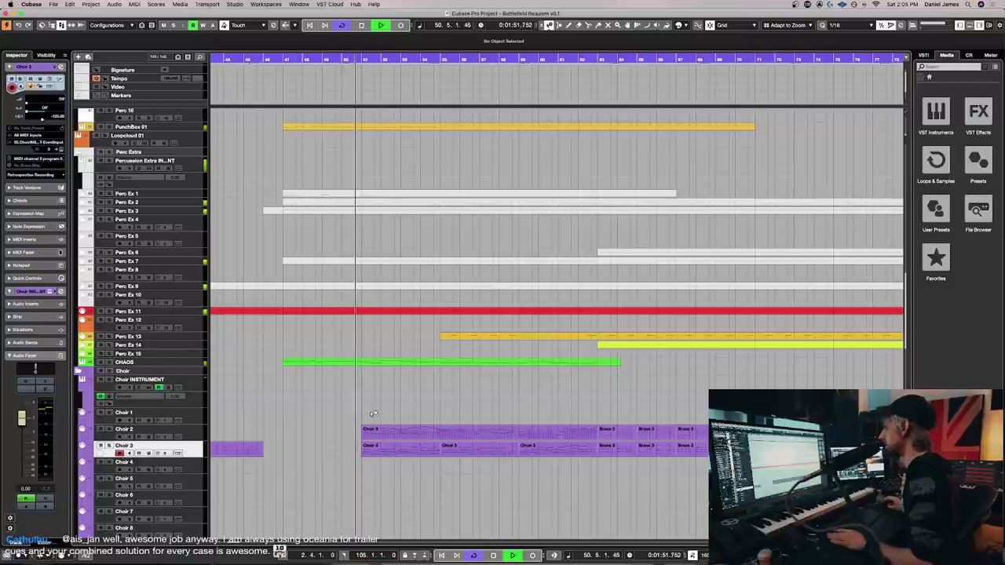
left_click(110, 372)
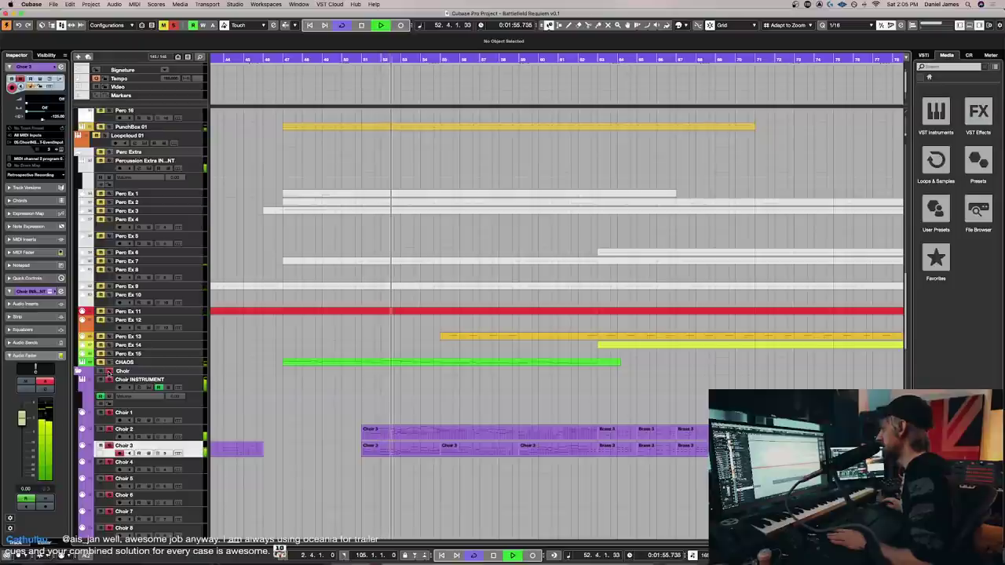
key("space")
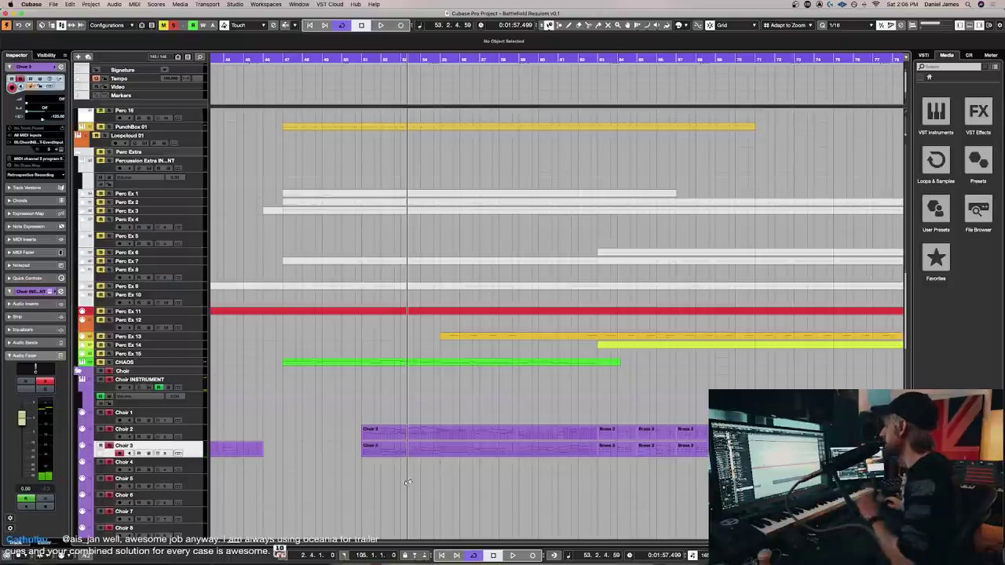
left_click_drag(408, 480, 411, 435)
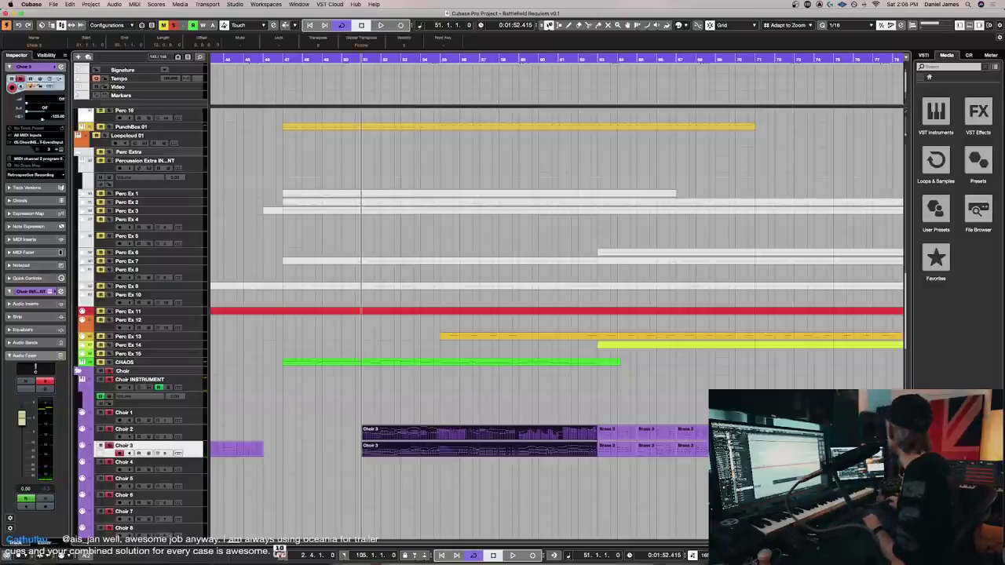
Open the Choir instrument in Kontakt and bring the Chorus Women - Energetic Syllables and Men - Traditional Syllables patches into view
left_click(346, 403)
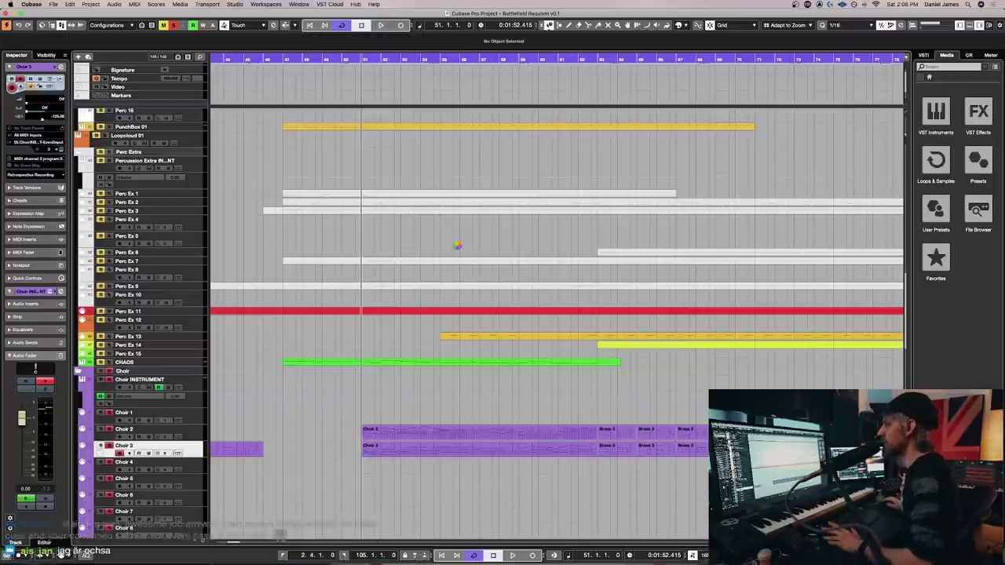
key("ctrl+e")
left_click_drag(424, 32, 306, 34)
scroll(437, 344, "down", 8)
scroll(437, 344, "down", 3)
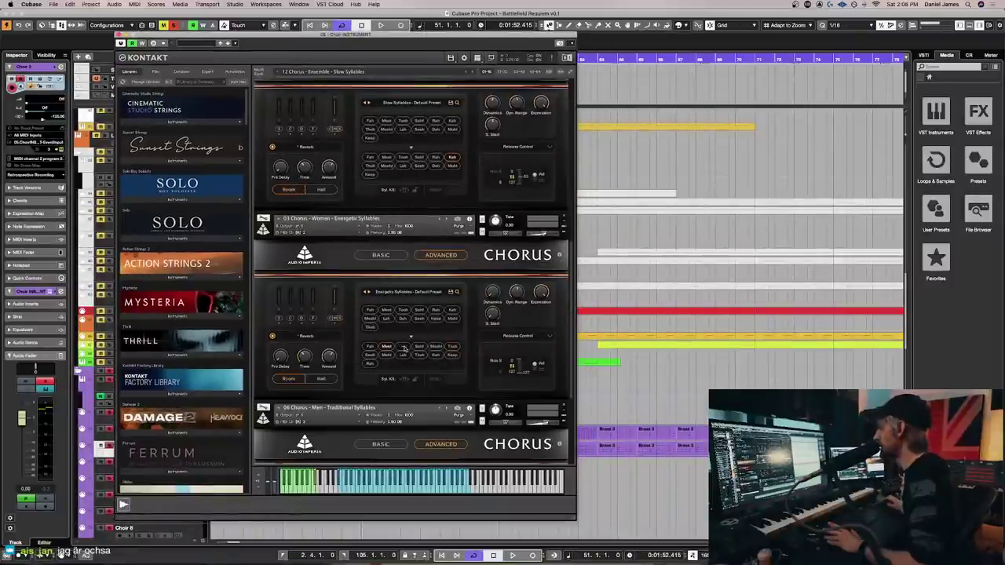
scroll(404, 349, "down", 4)
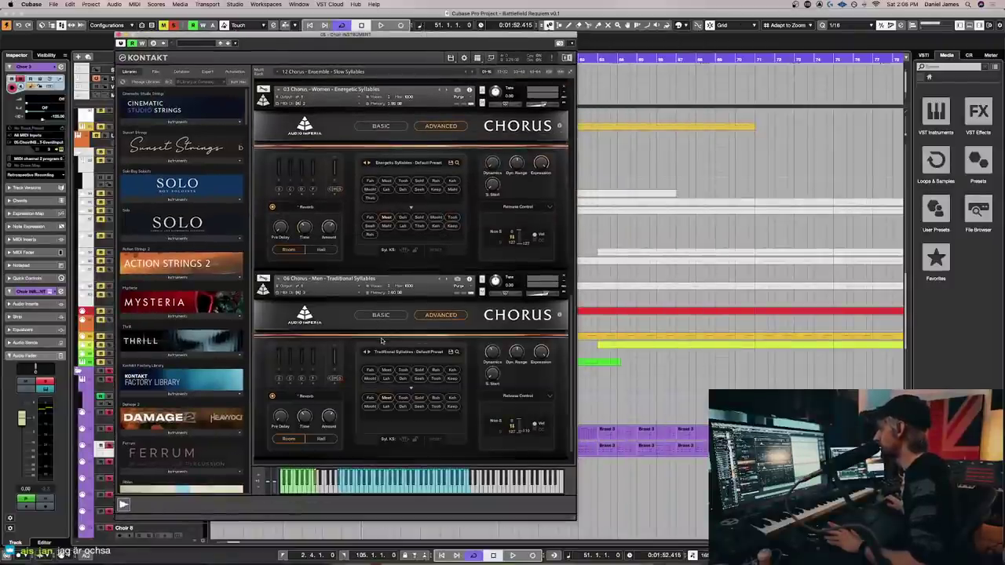
Play the choir from bar 51 while examining the syllable changes in both Chorus patches, stop playback and close Kontakt
key("space")
scroll(383, 338, "up", 1)
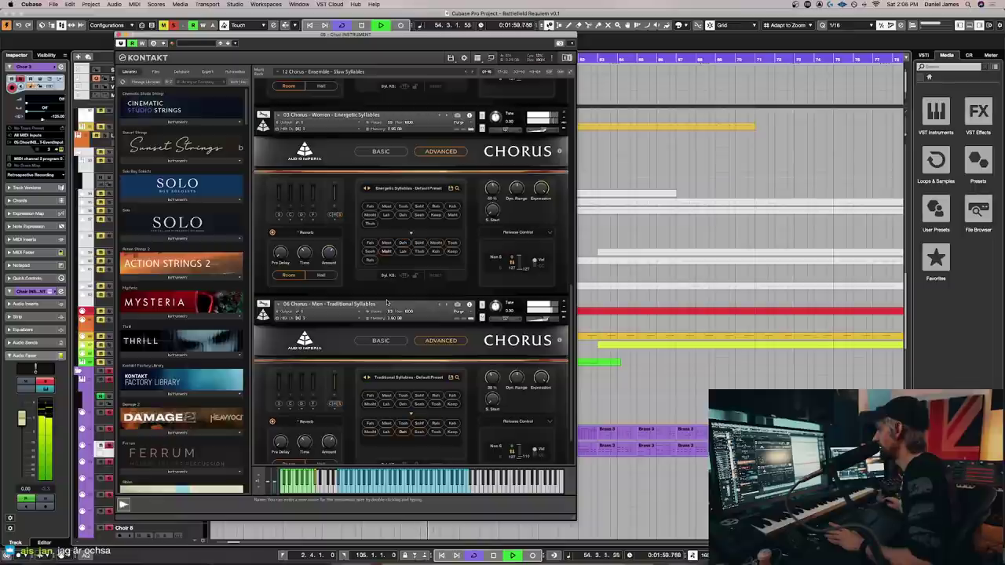
key("space")
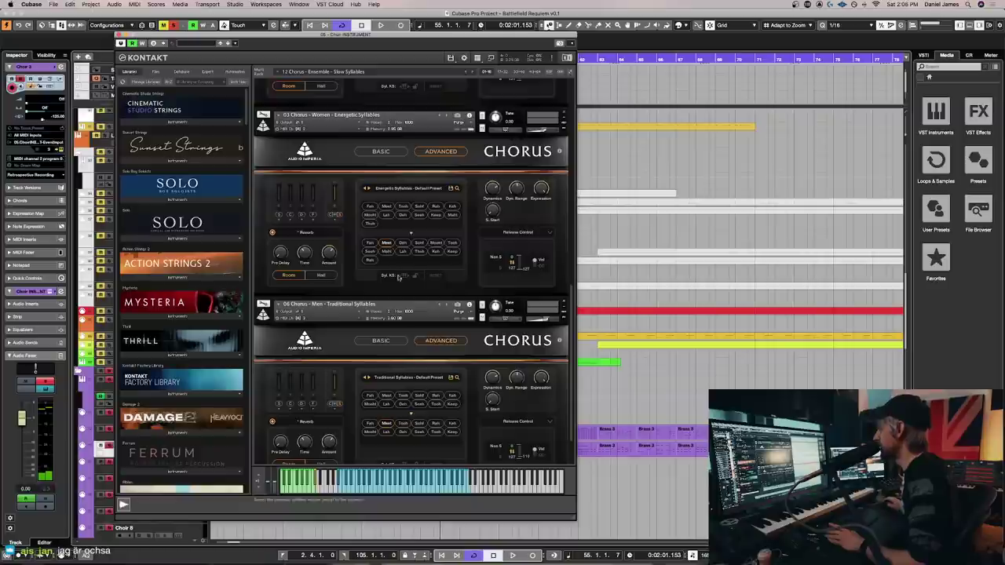
left_click(403, 424)
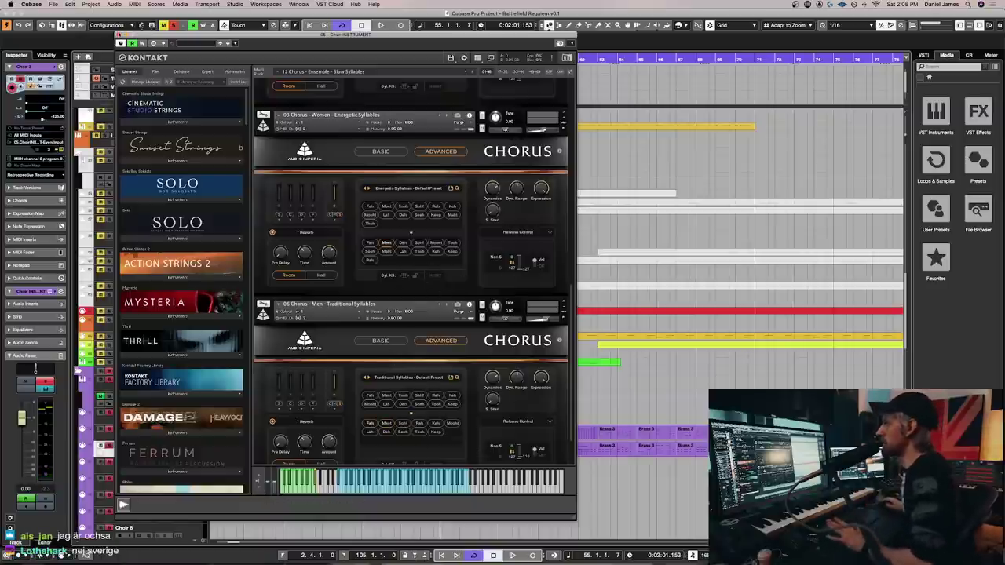
key("super+w")
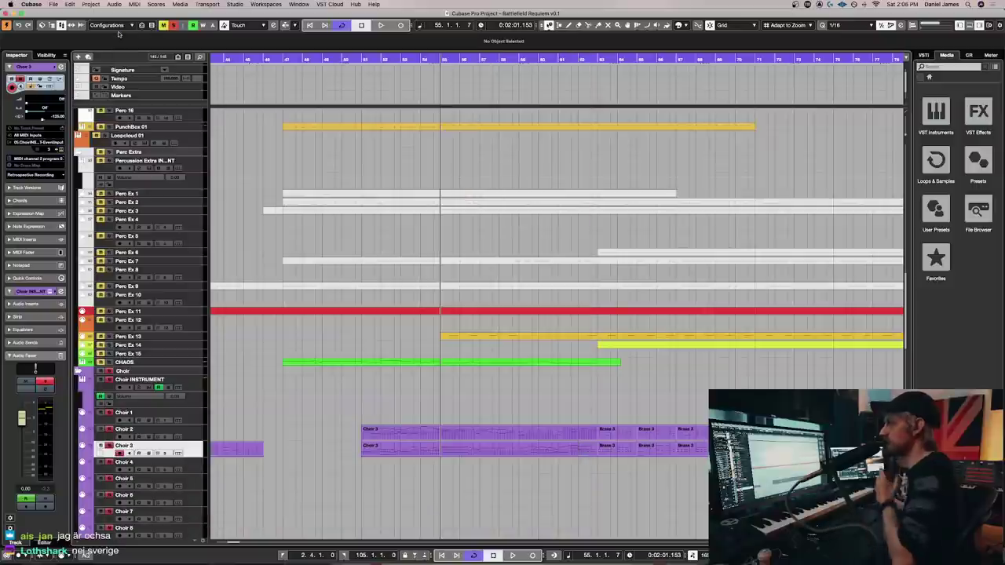
Play the choir from bar 51, select the Choir 2 and Choir 3 events starting there, and open them in the Key Editor
left_click(397, 434)
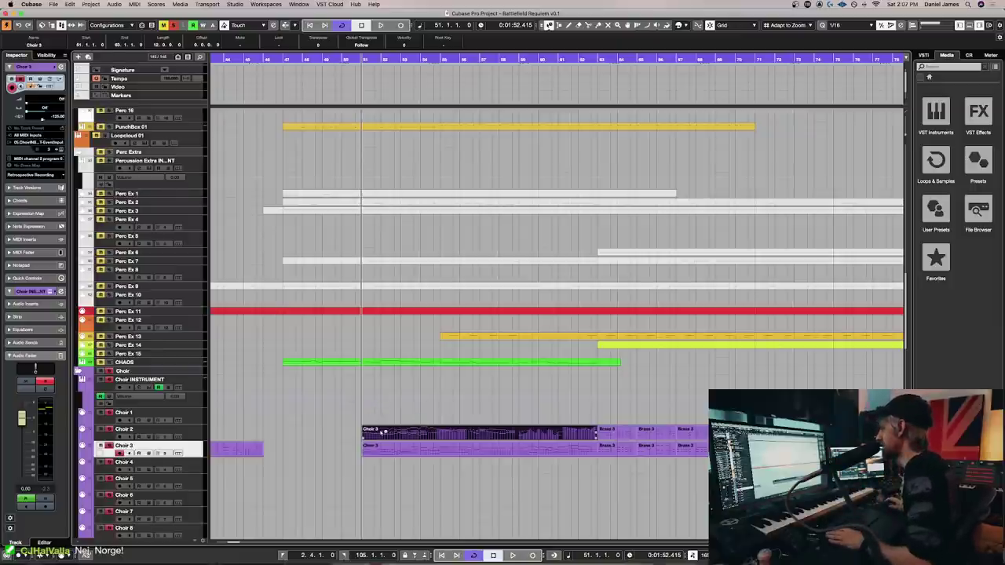
key("space")
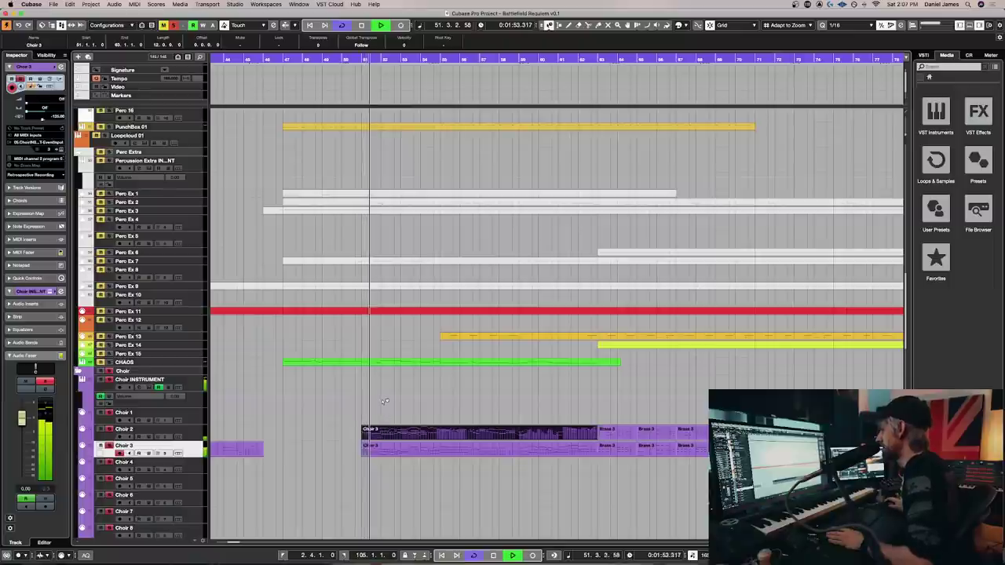
left_click(387, 451)
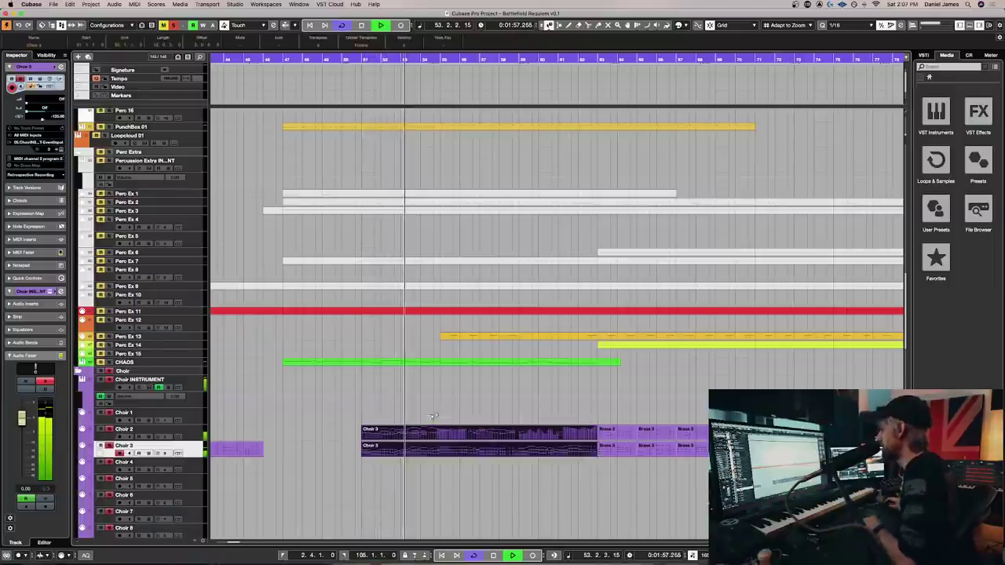
double_click(387, 451)
scroll(431, 417, "down", 3)
scroll(431, 416, "right", 5)
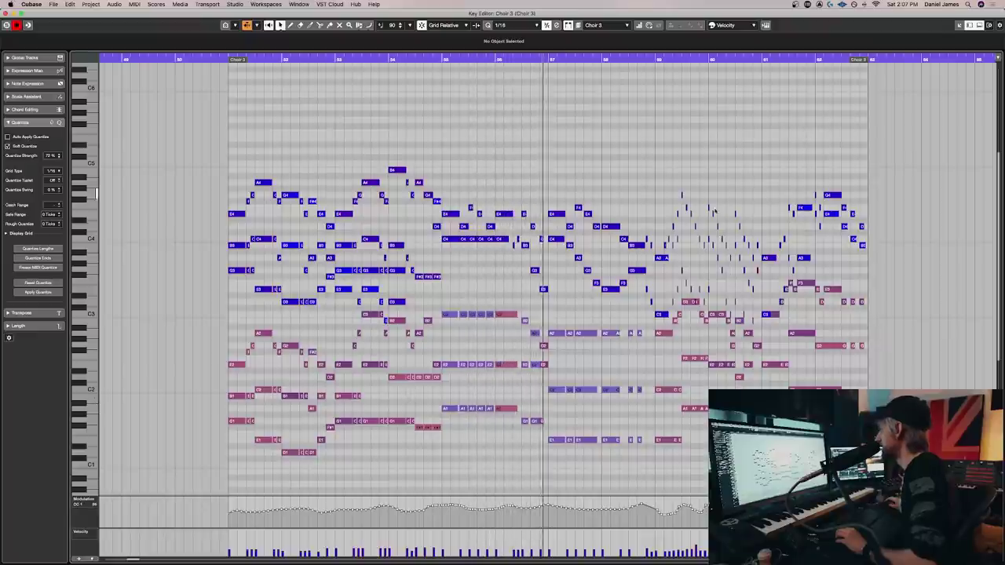
Stop playback, highlight the run of very short notes around bars 59 and 60, and clear the note selection
left_click_drag(684, 176, 766, 289)
key("space")
left_click_drag(647, 141, 761, 299)
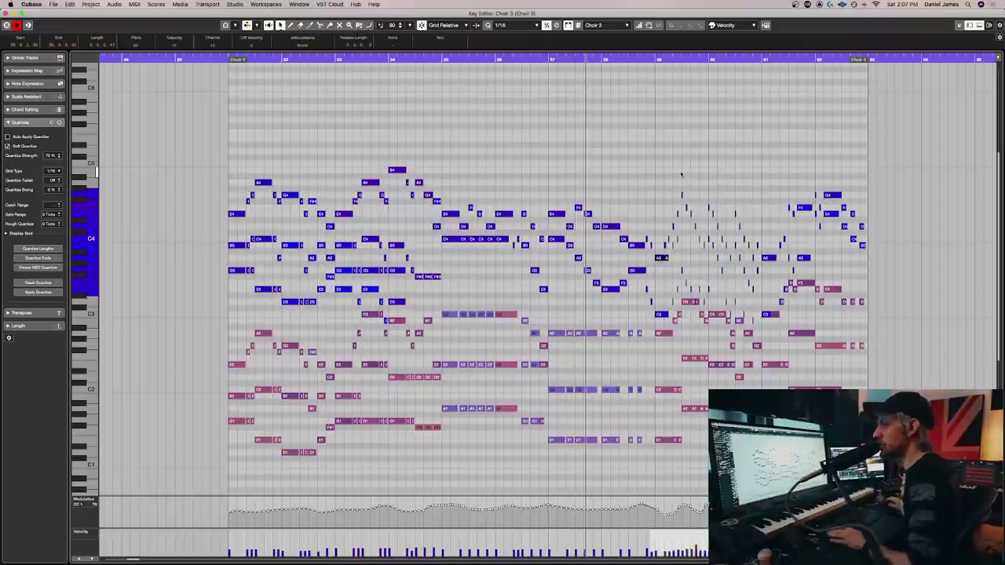
left_click(683, 183)
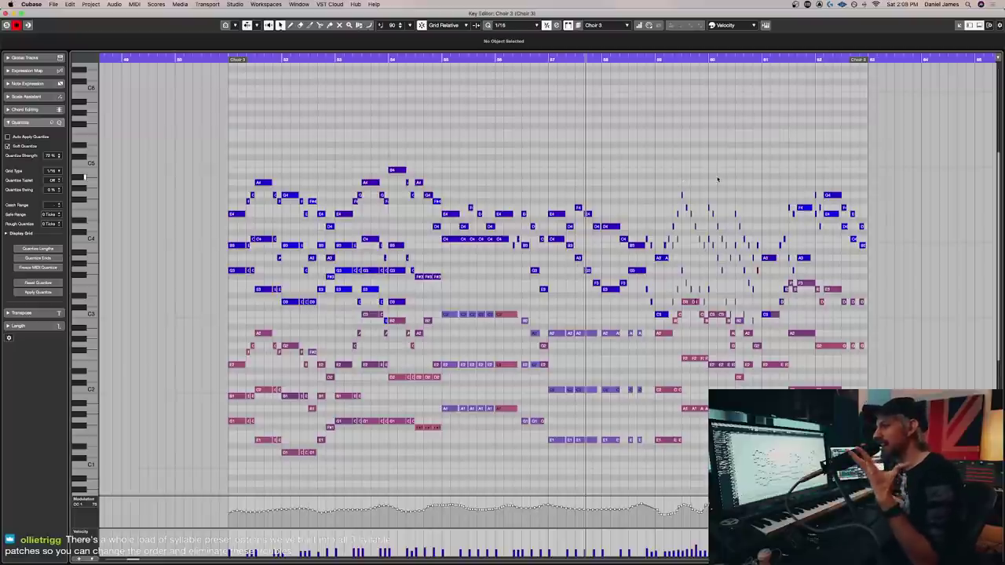
left_click_drag(664, 180, 777, 301)
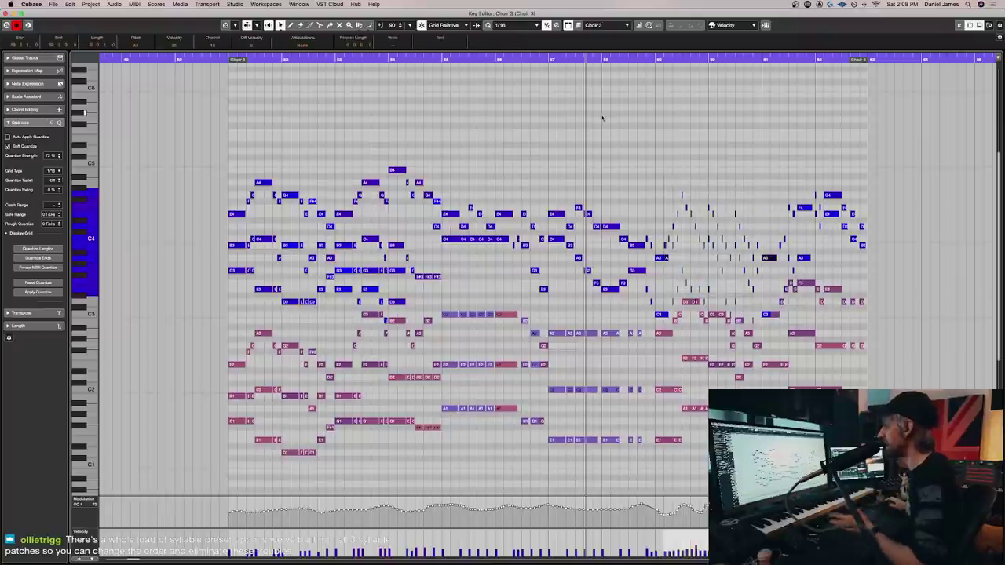
left_click(602, 117)
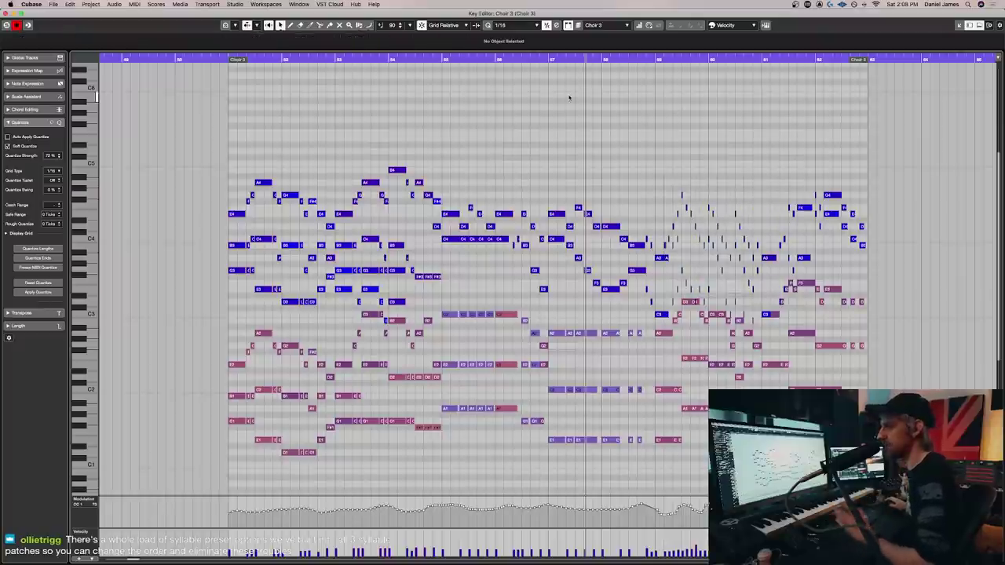
Play the choir notes from bar 57, close the Key Editor, and resume playback in the arrangement with Choir 3 muted
left_click(547, 60)
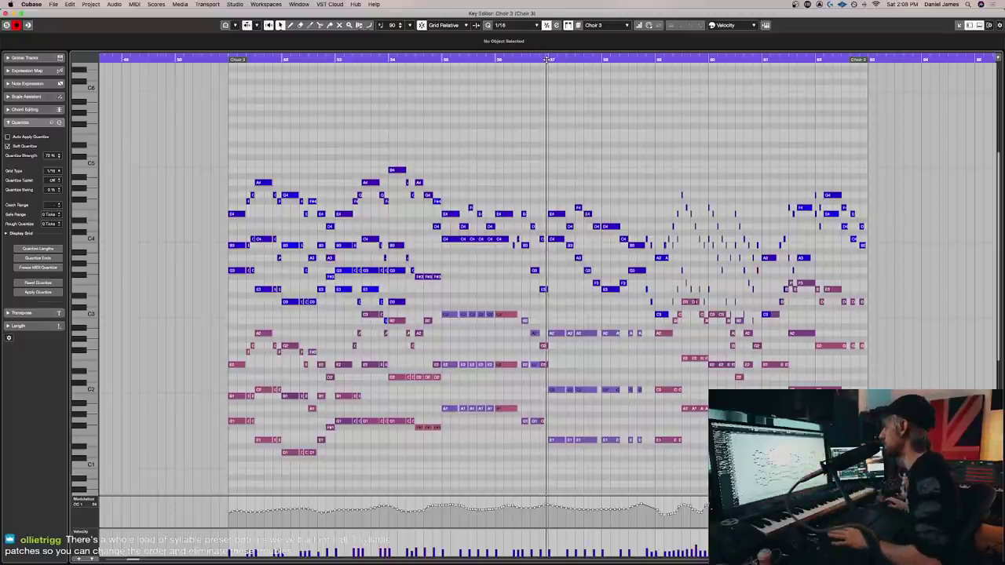
key("space")
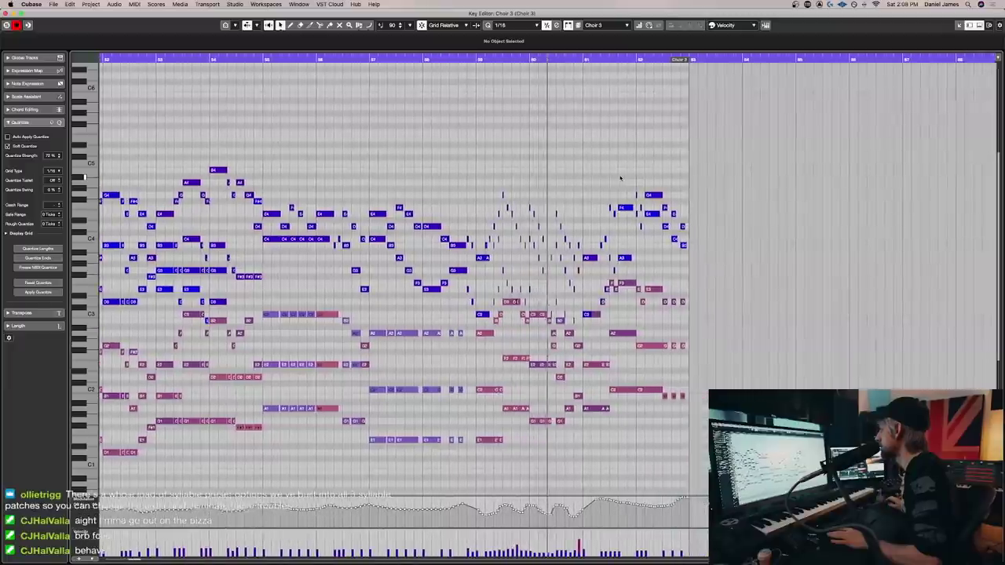
key("super+w")
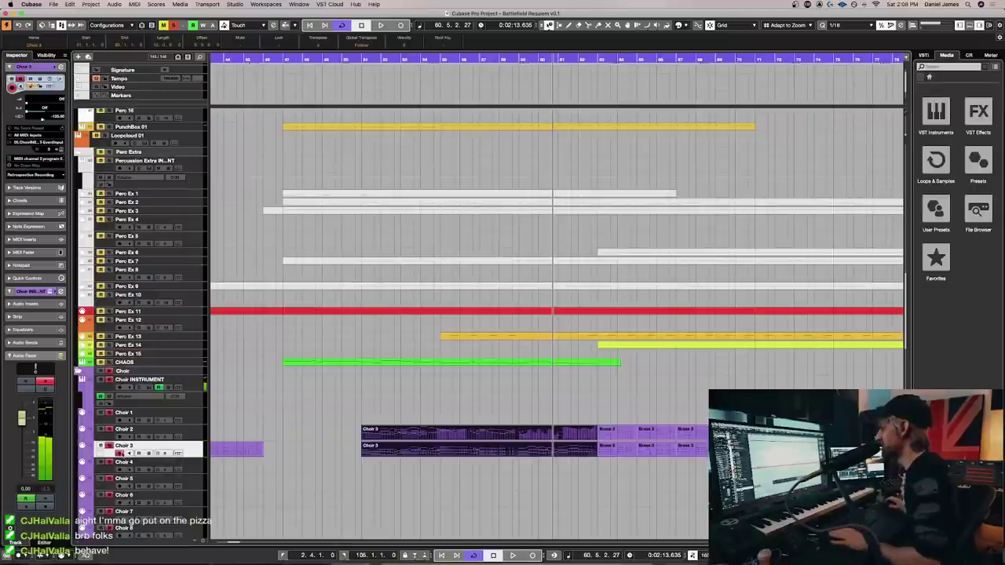
key("space")
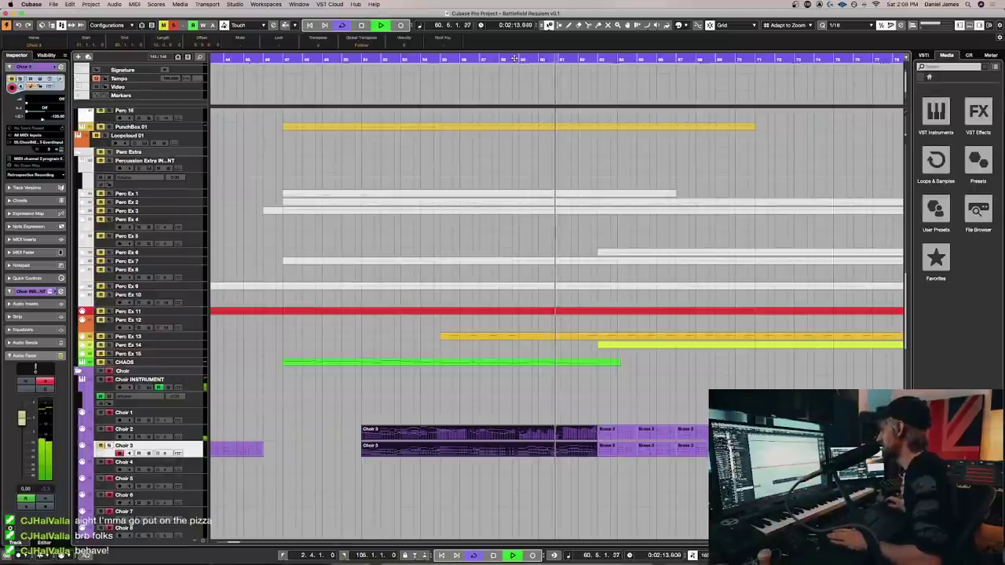
Reopen the Choir 2 event in the Key Editor and audition the short-note run from bar 59, restarting from bar 58
double_click(533, 431)
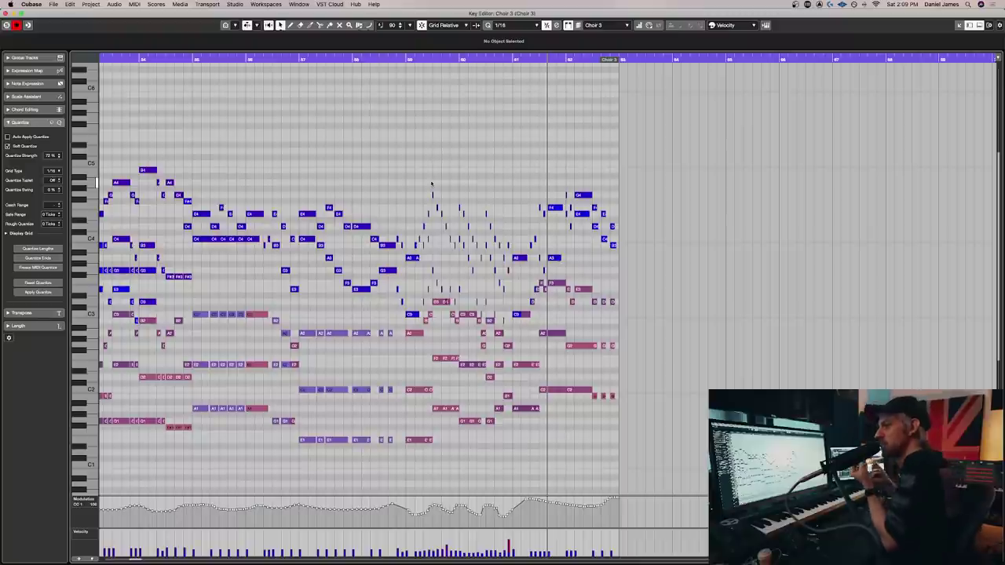
left_click(415, 60)
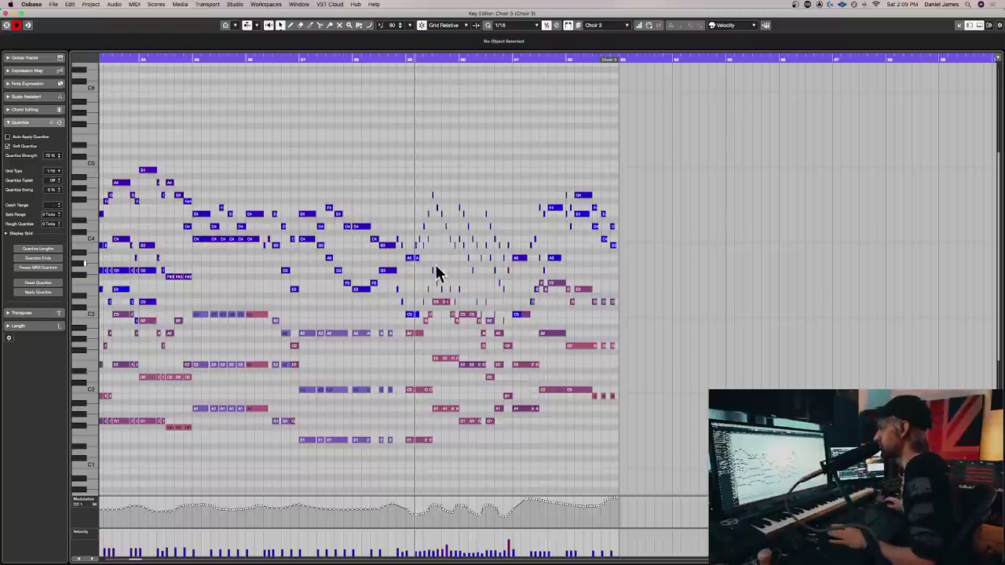
key("space")
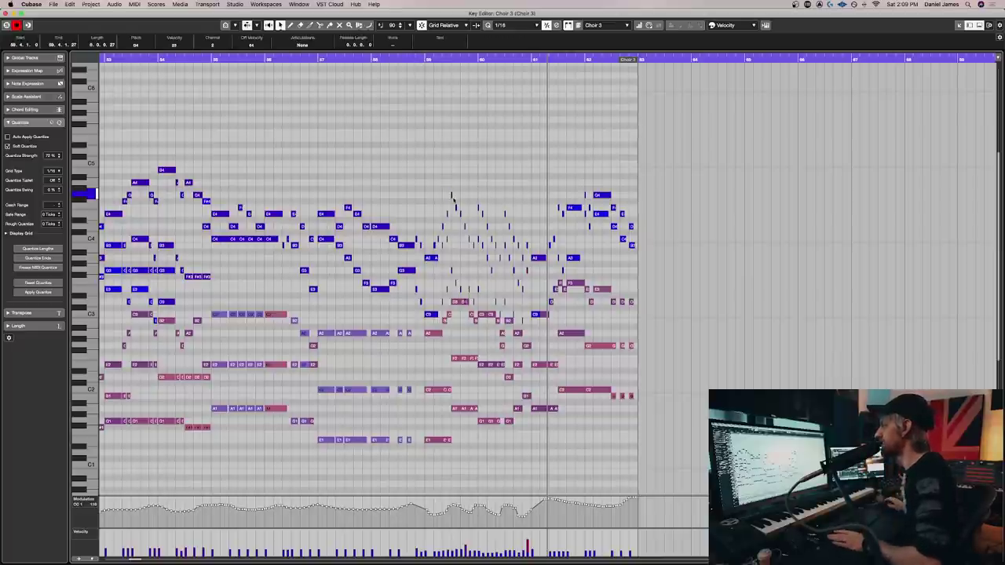
left_click(415, 59)
scroll(415, 59, "left", 5)
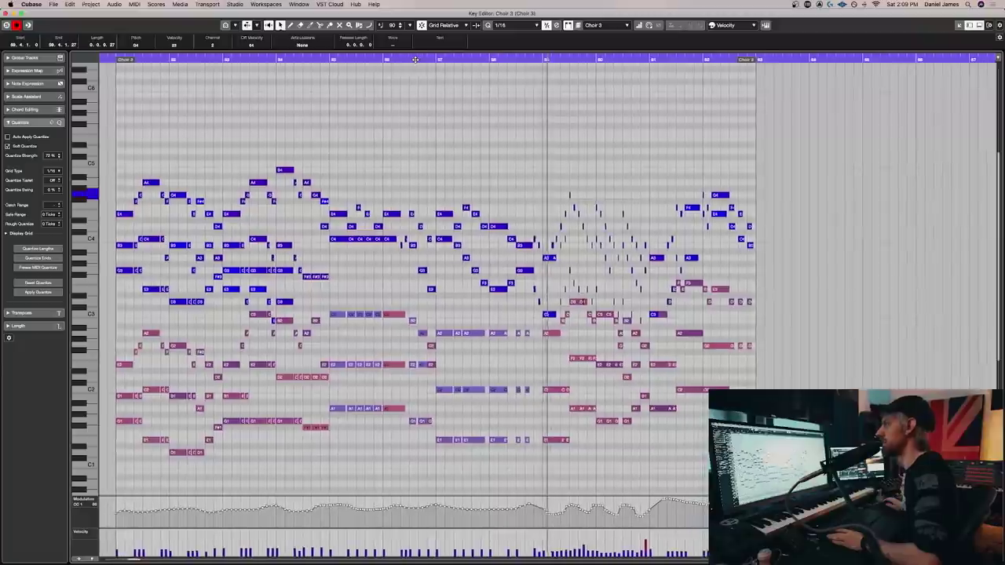
scroll(415, 60, "right", 2)
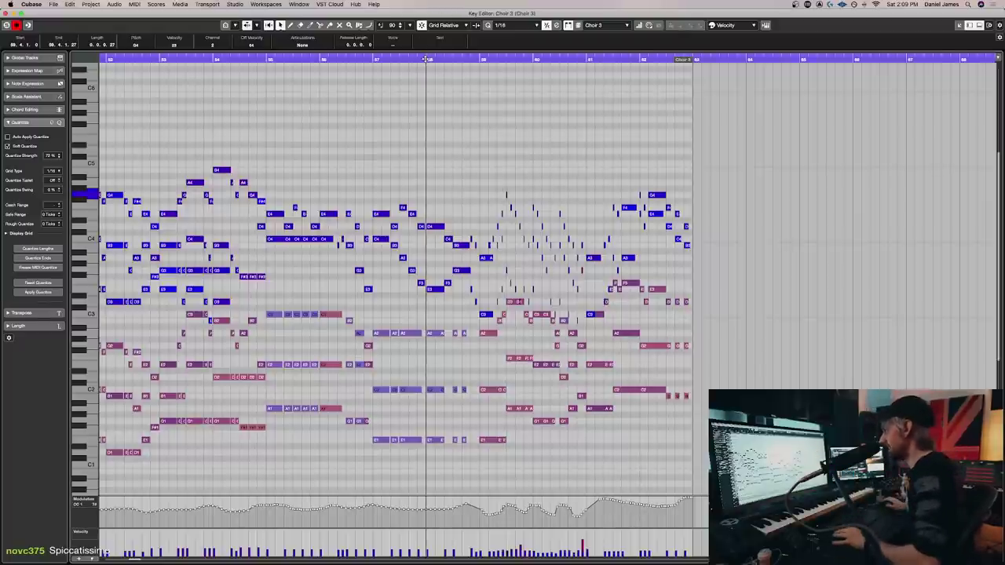
scroll(425, 59, "left", 6)
scroll(424, 59, "right", 1)
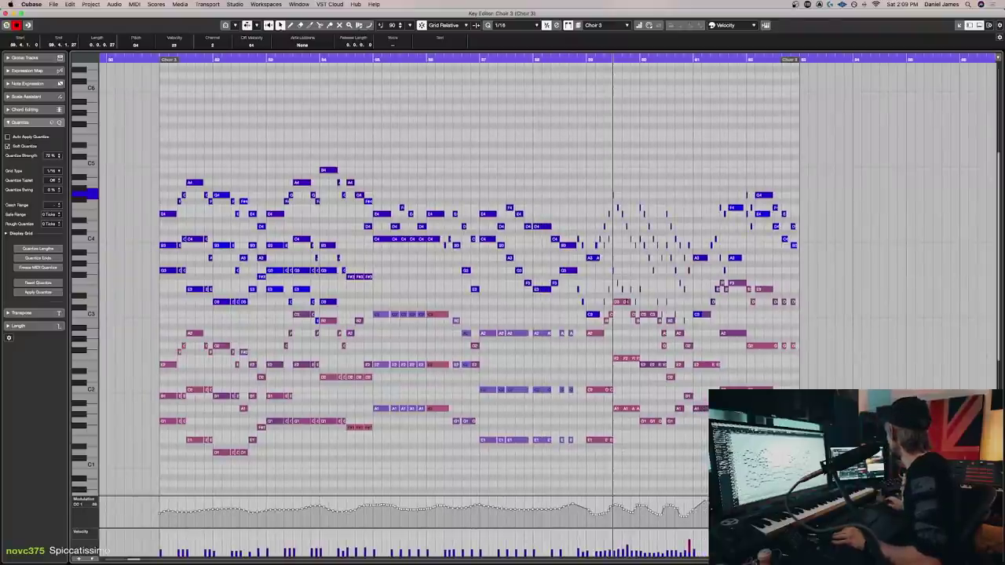
Play the choir notes from bar 57 through the short-note run and examine the whole event in the Key Editor
left_click(482, 59)
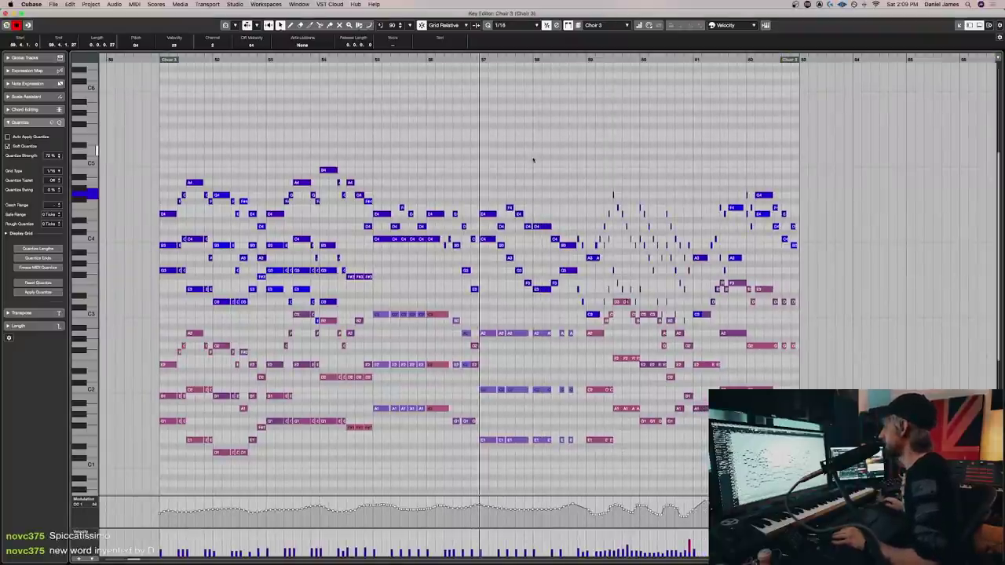
scroll(491, 85, "left", 3)
scroll(592, 255, "down", 1)
scroll(592, 255, "right", 10)
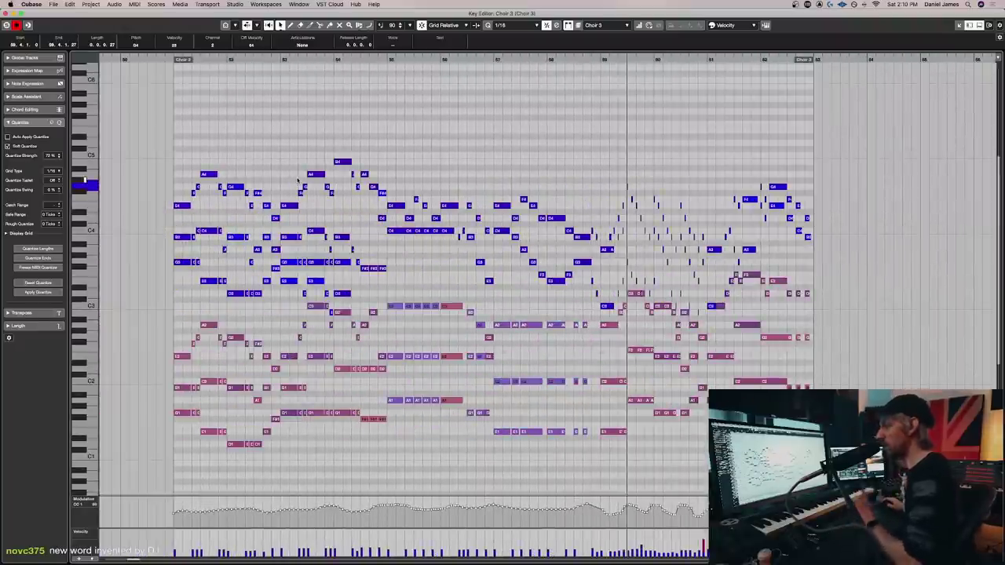
Close the Key Editor, unmute the Choir 2 and Choir 3 tracks, and play the full arrangement from bar 55
key("Return")
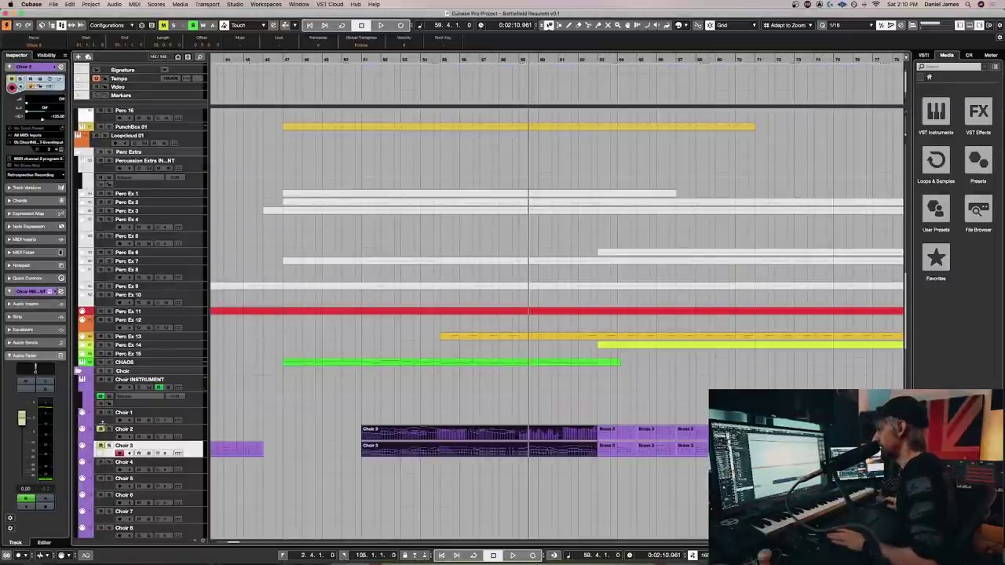
left_click(101, 431)
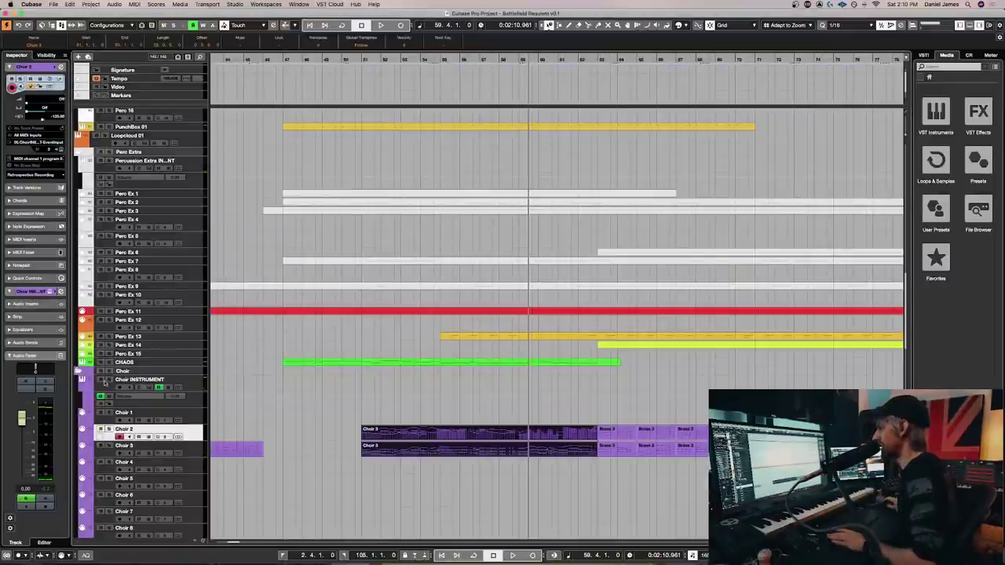
double_click(441, 60)
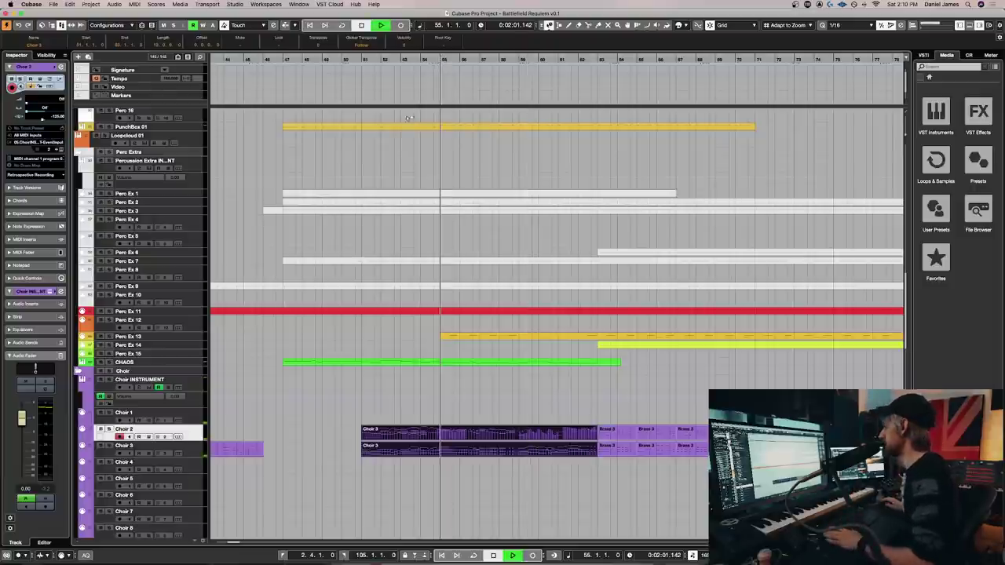
Toggle the Choir folder's mute during playback to compare the mix with and without choir, and stop with the folder muted
left_click(99, 371)
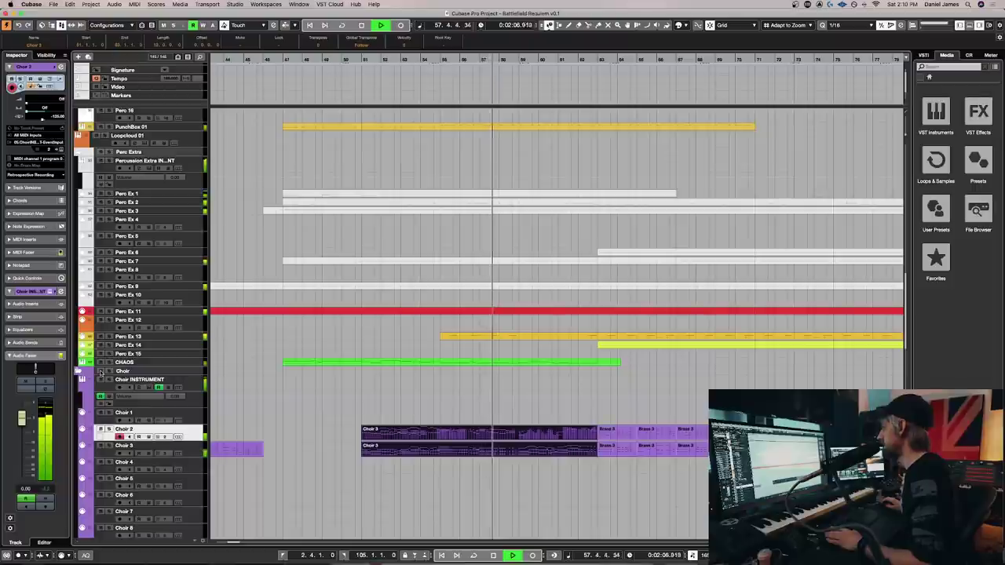
left_click(100, 370)
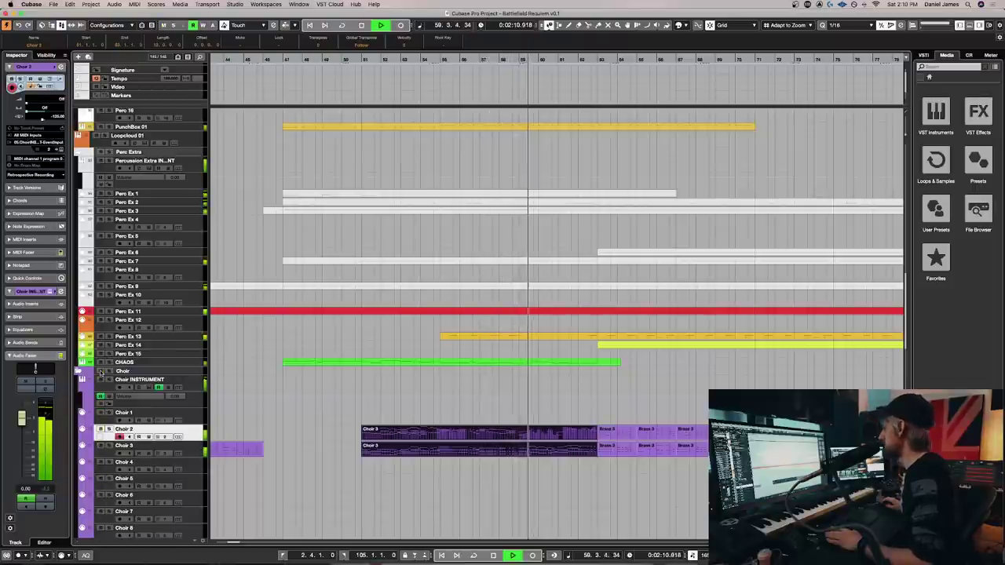
left_click(100, 370)
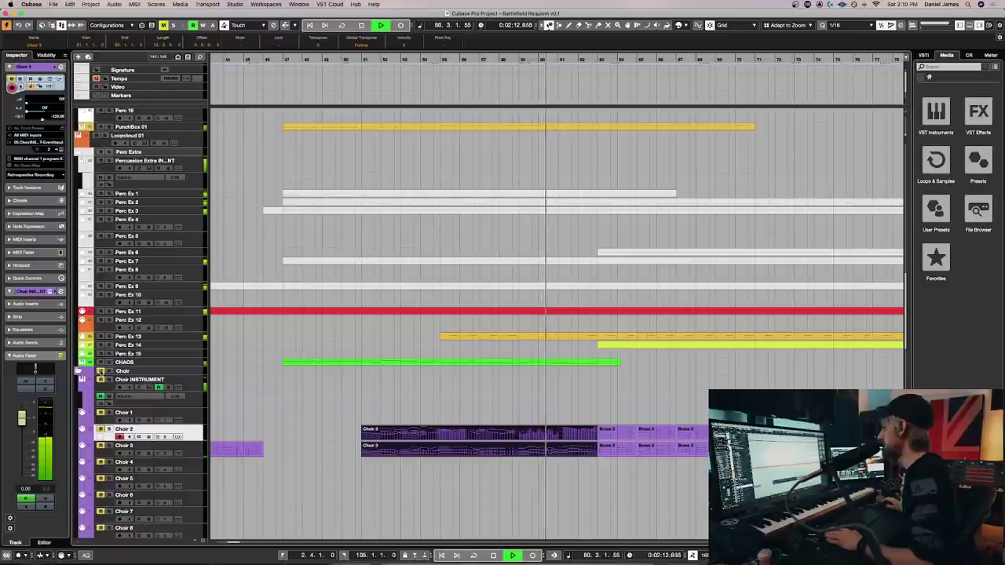
left_click(99, 370)
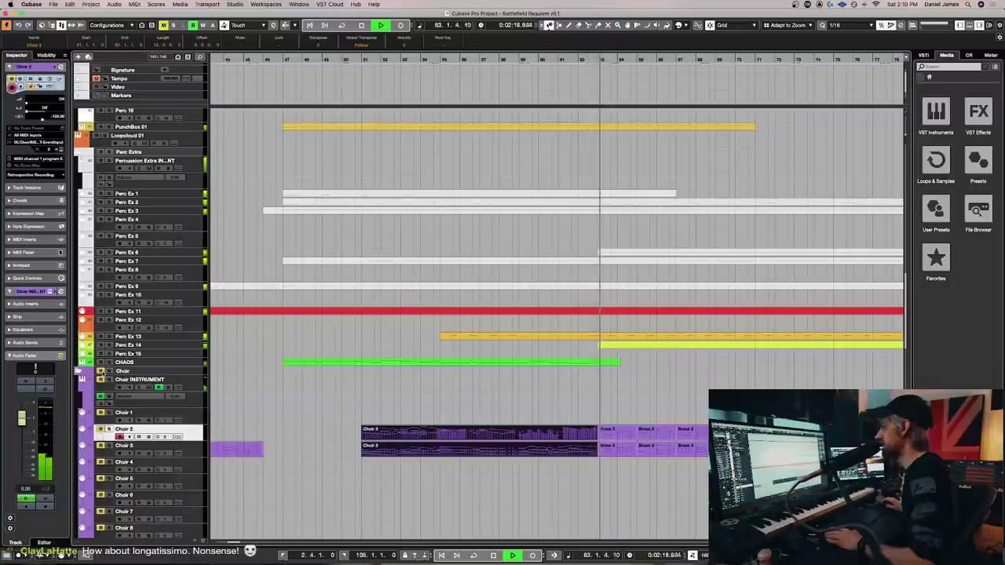
key("space")
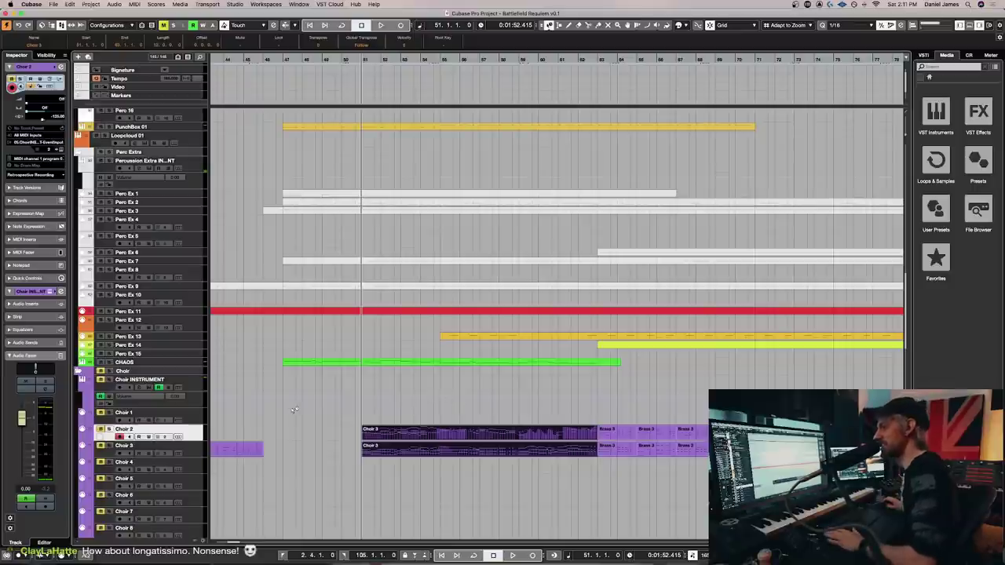
Locate to the Brass 5 event at bar 71 on the Choir 2 track and briefly play the full arrangement from there
left_click(496, 463)
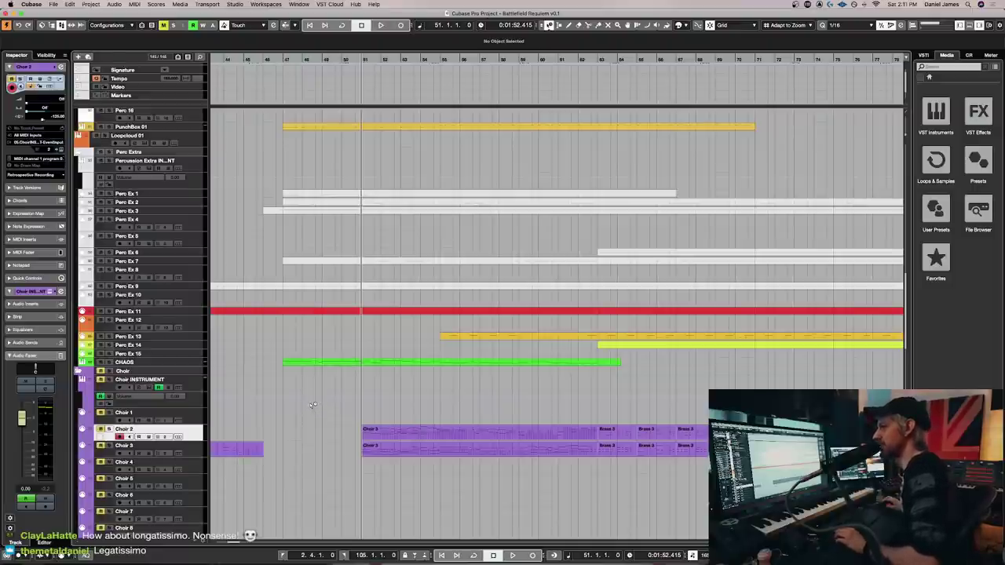
scroll(299, 406, "left", 10)
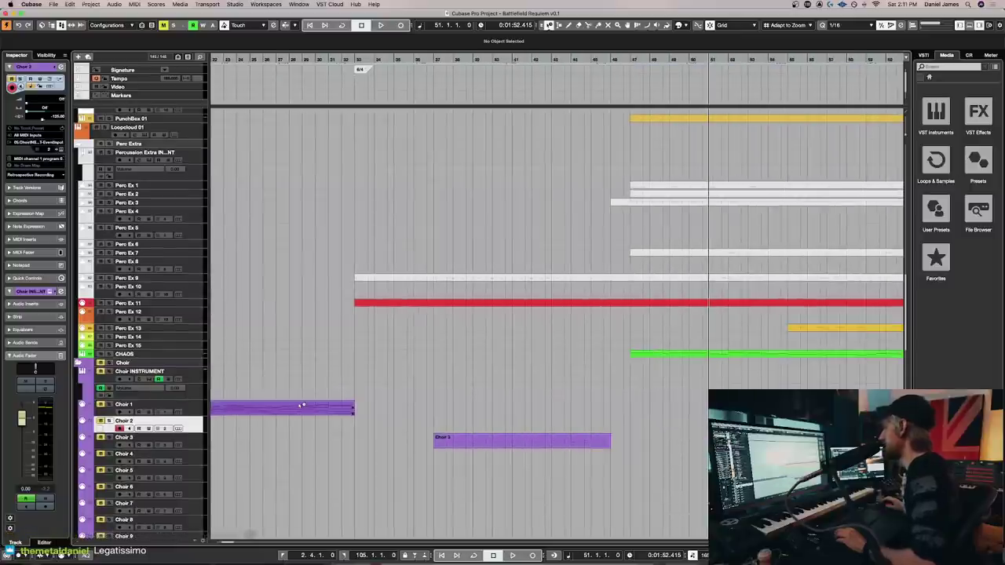
scroll(300, 406, "down", 10)
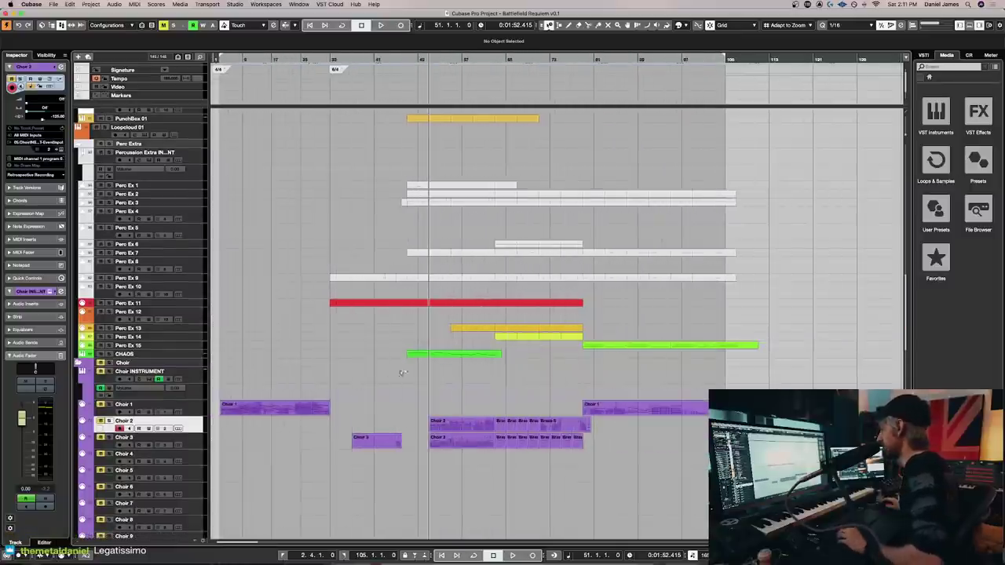
left_click(554, 424)
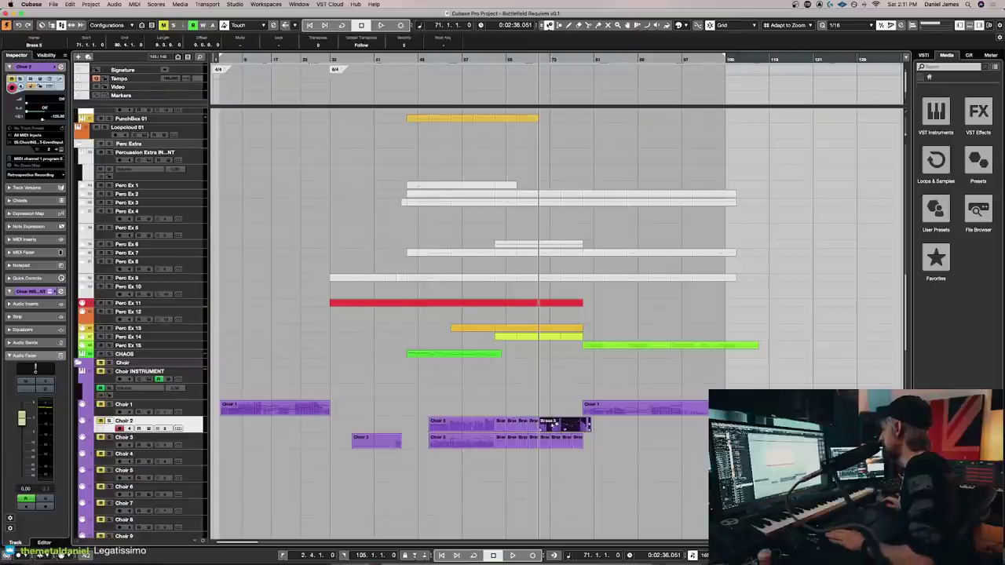
key("space")
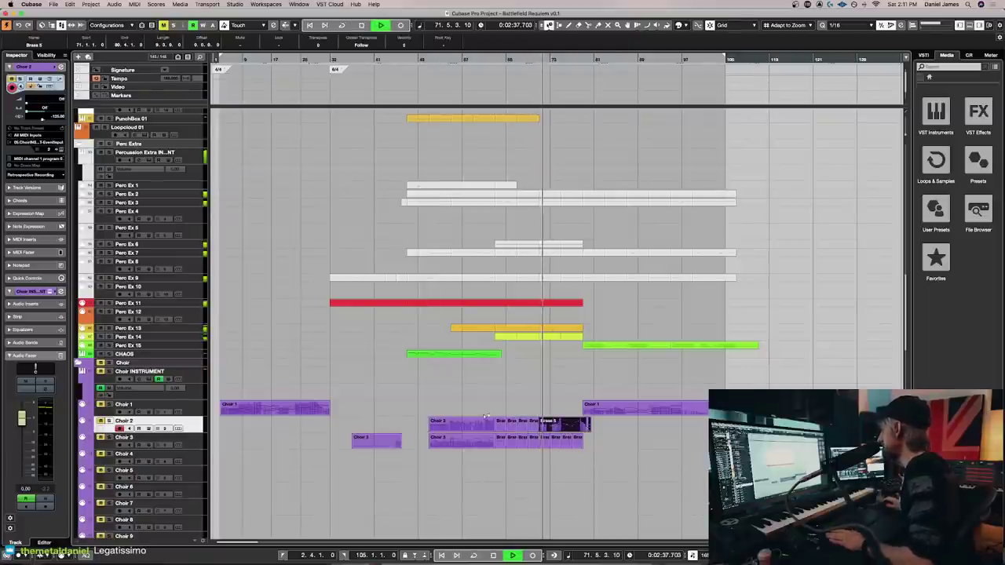
key("space")
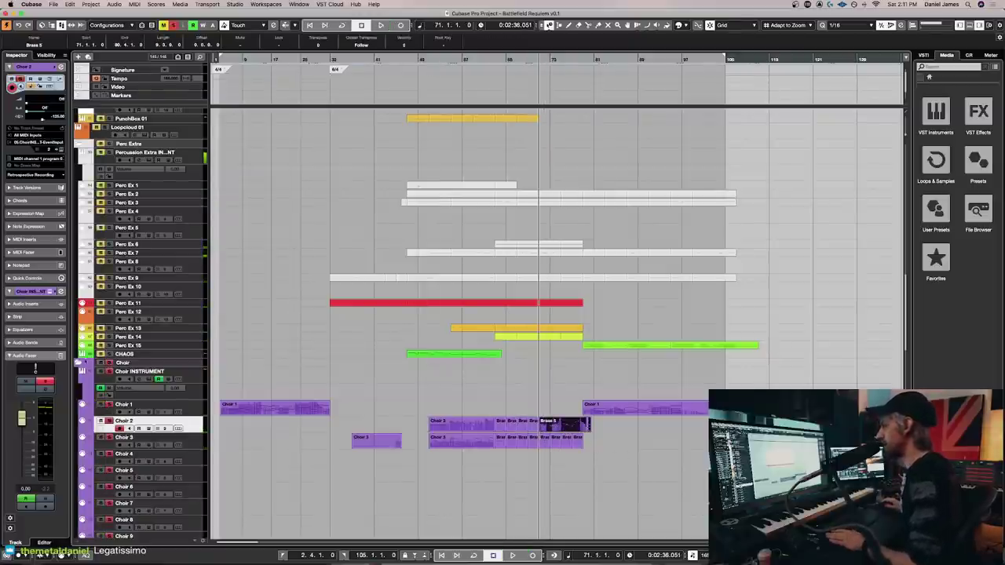
Solo the Choir folder and play its parts from bar 71
left_click(109, 363)
scroll(424, 399, "down", 1)
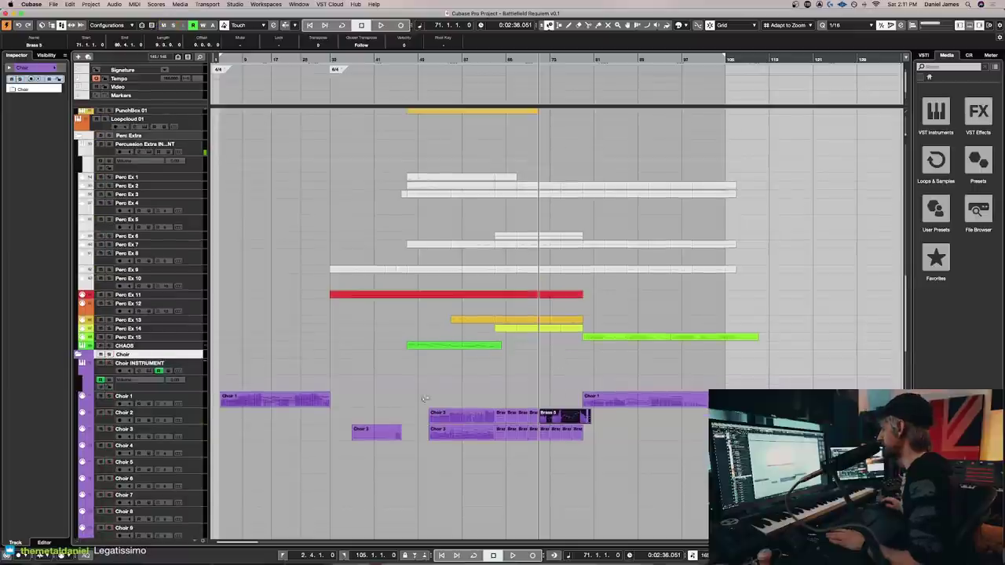
left_click(110, 355)
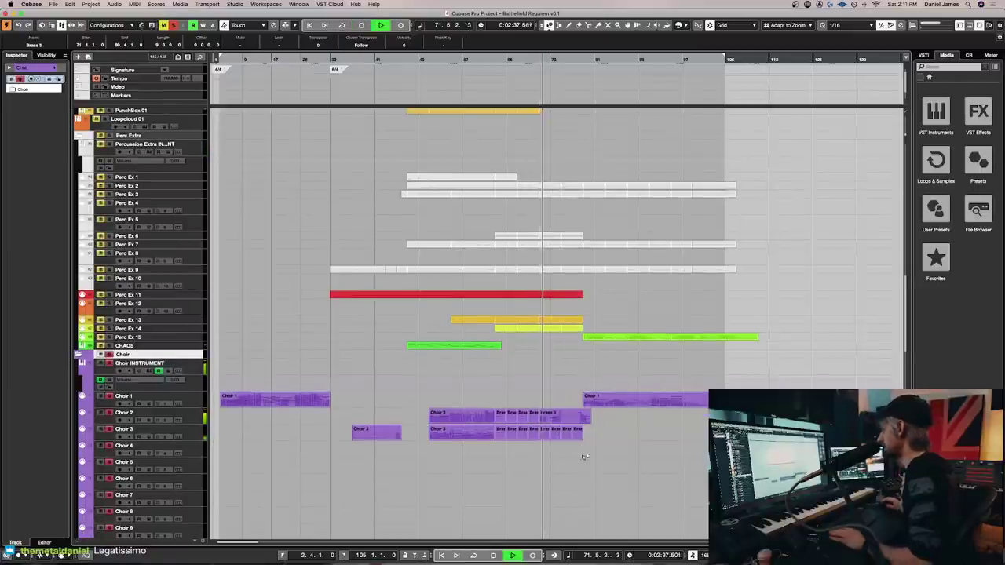
Open the Choir 2 and Choir 3 events from bar 71 together in the Key Editor, follow the notes to bar 79, and close it
left_click_drag(583, 456, 550, 418)
double_click(547, 418)
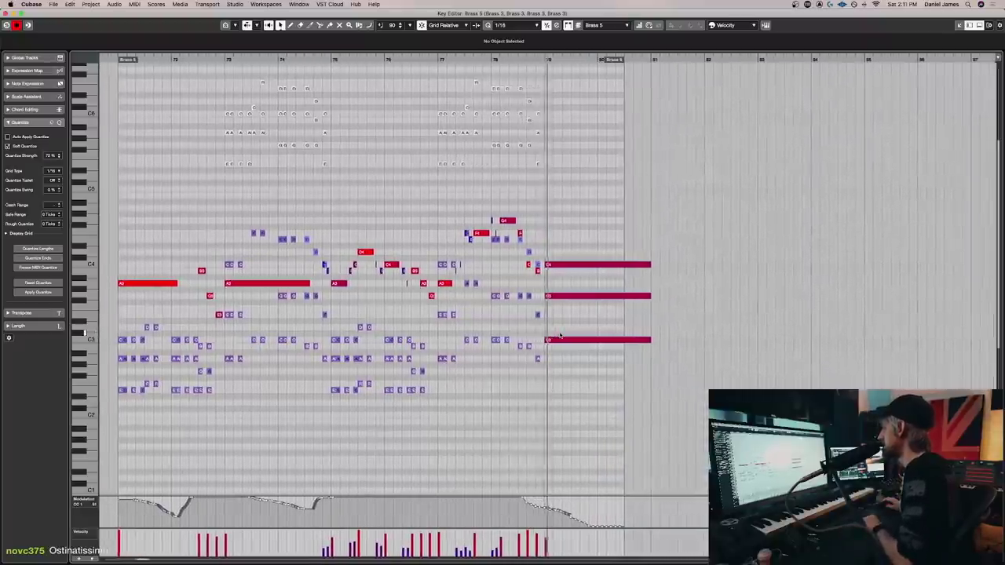
key("space")
key("super+w")
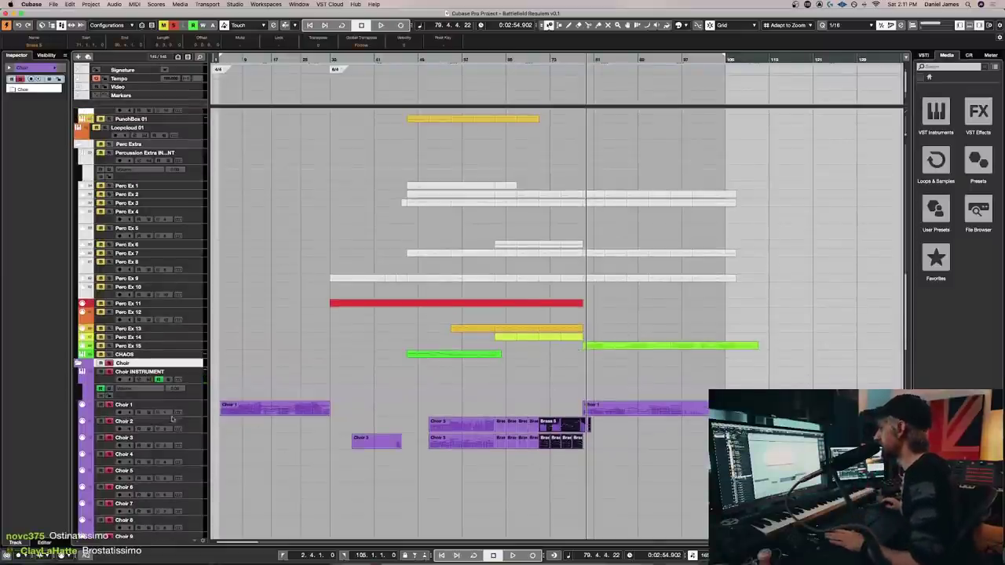
Solo the Strings folder along with the choir and play both sections from bar 70, returning to the choir tracks
scroll(123, 157, "down", 10)
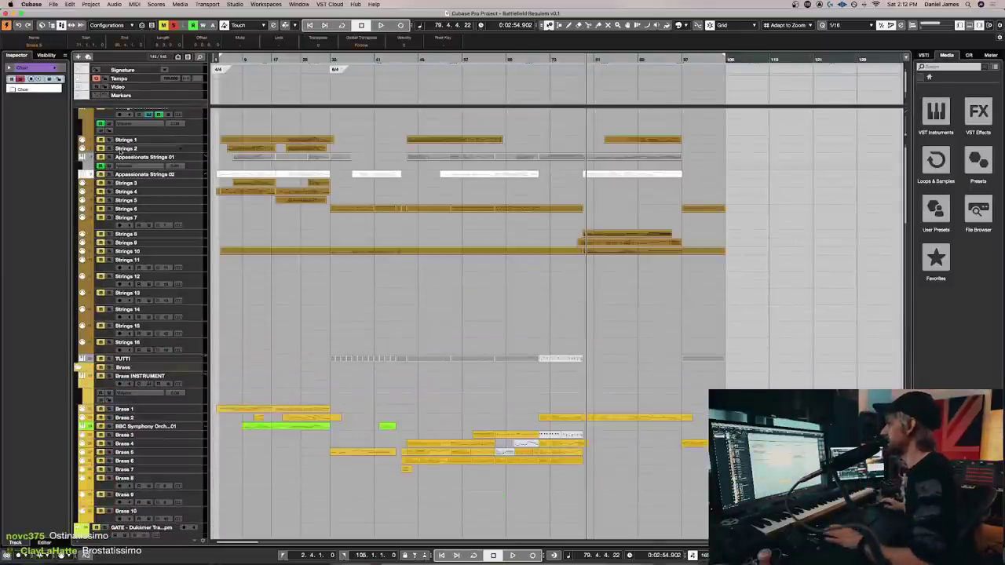
scroll(123, 157, "up", 1)
scroll(108, 116, "up", 1)
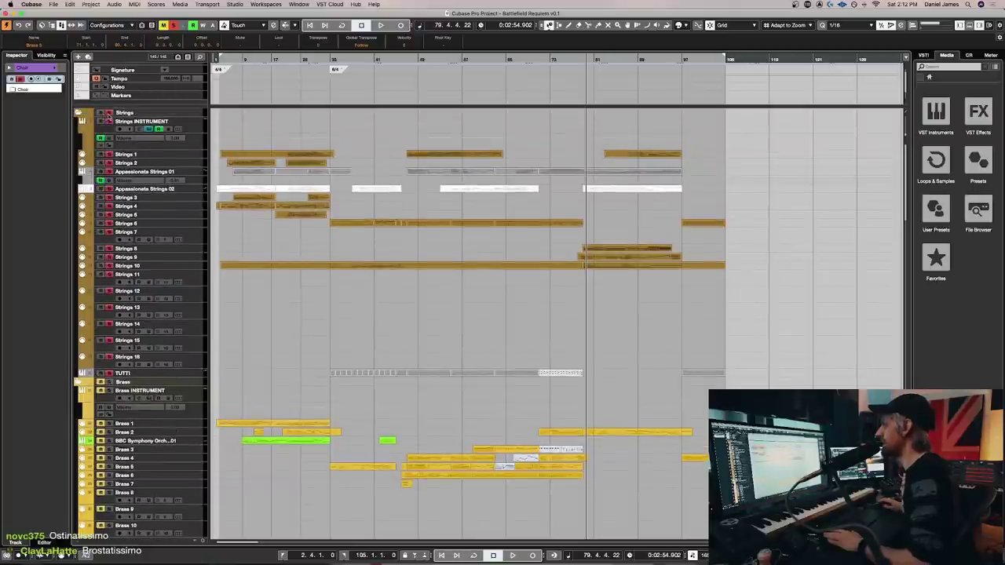
left_click(532, 60)
key("space")
scroll(241, 262, "down", 10)
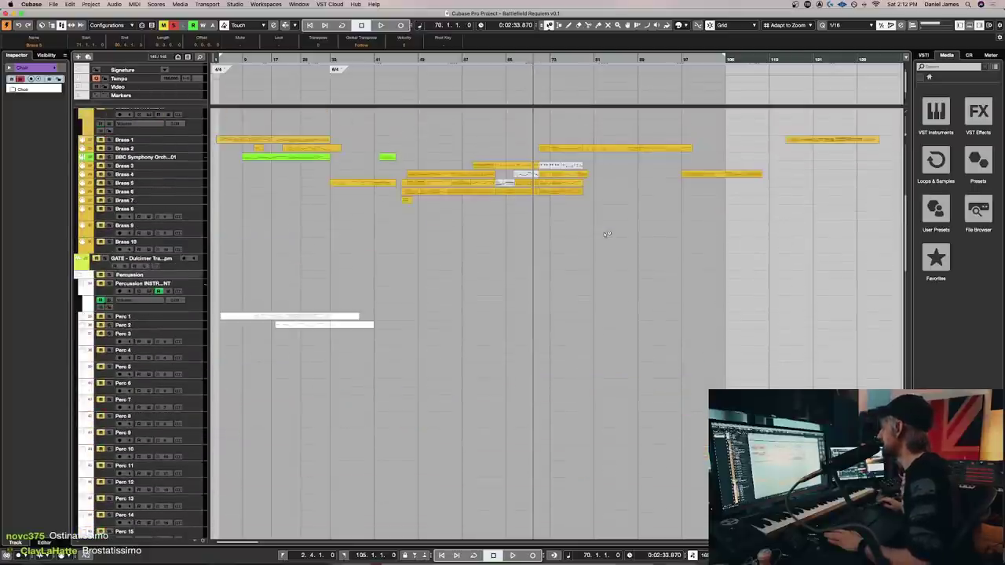
scroll(241, 262, "down", 15)
scroll(176, 220, "up", 20)
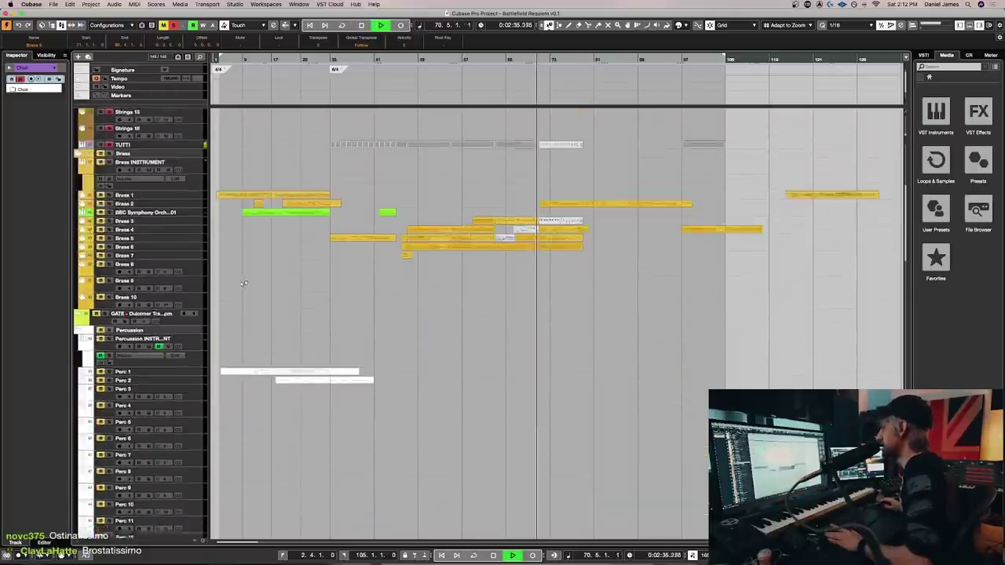
scroll(176, 220, "down", 20)
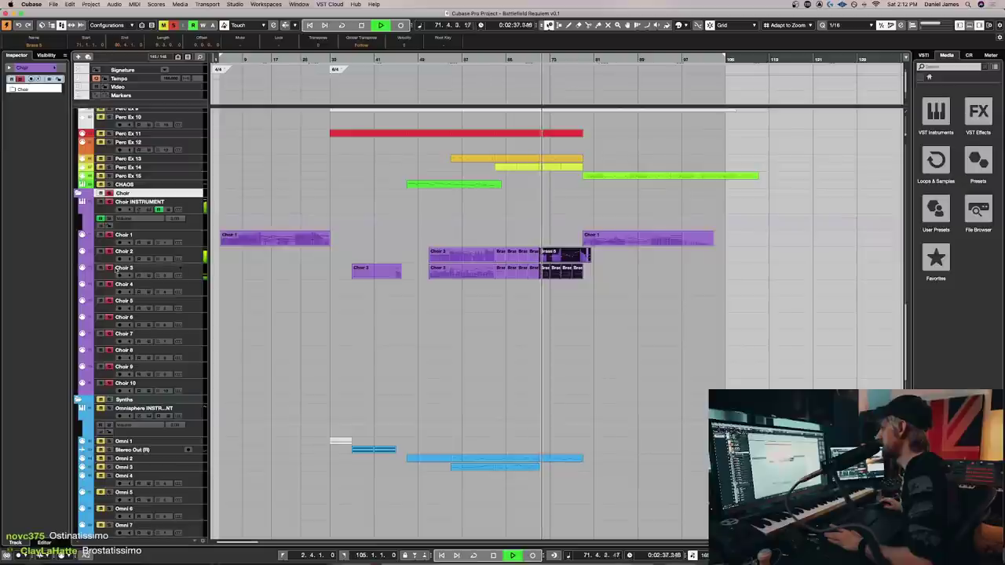
Take Choir 3 out of the soloed tracks and listen to the remaining choir with the strings until about bar 79
left_click(101, 267)
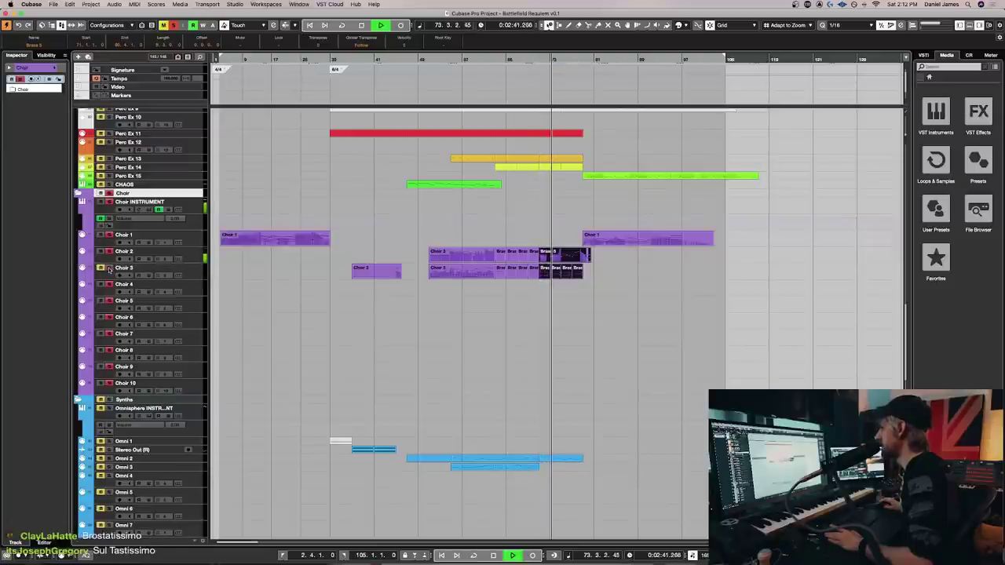
scroll(422, 297, "up", 15)
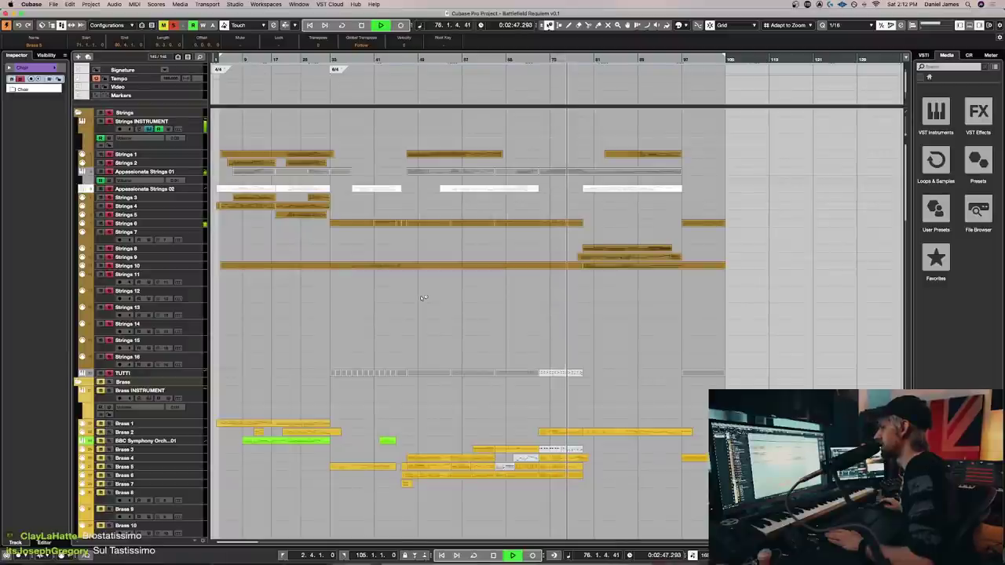
scroll(423, 297, "down", 15)
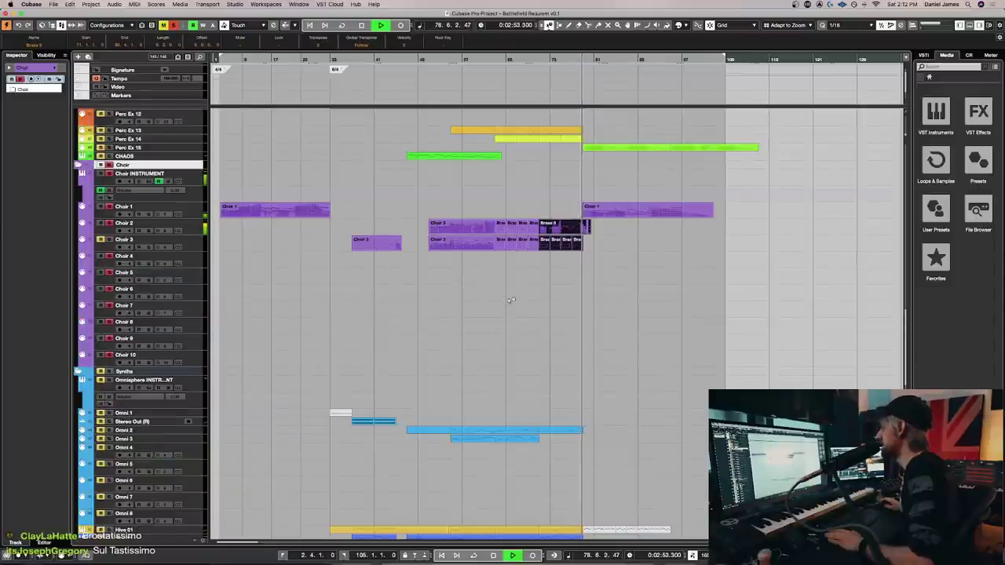
key("space")
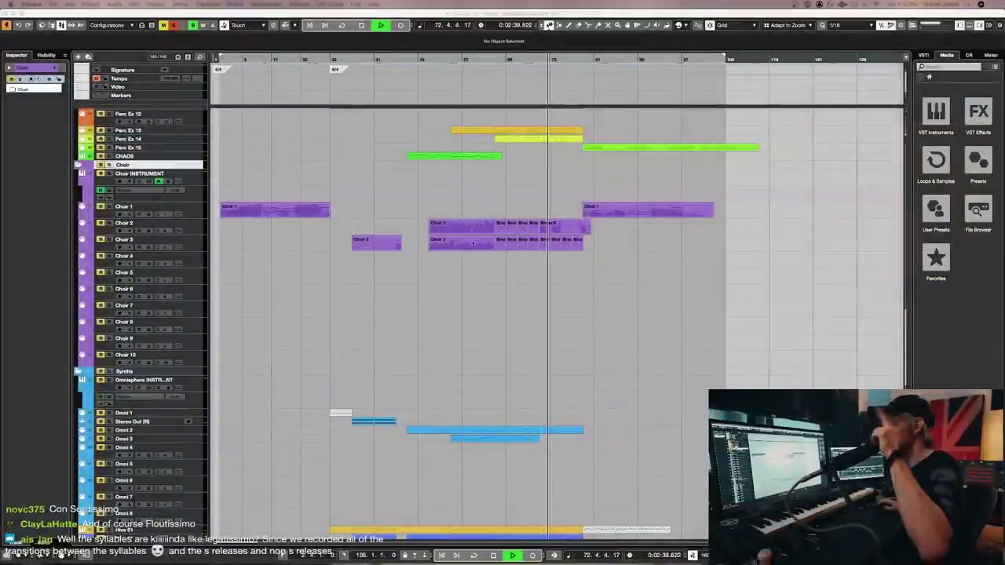
Audition the Brass folder soloed together with the strings, then release the brass solo and stop playback
scroll(577, 289, "down", 3)
scroll(547, 288, "down", 3)
scroll(439, 300, "up", 8)
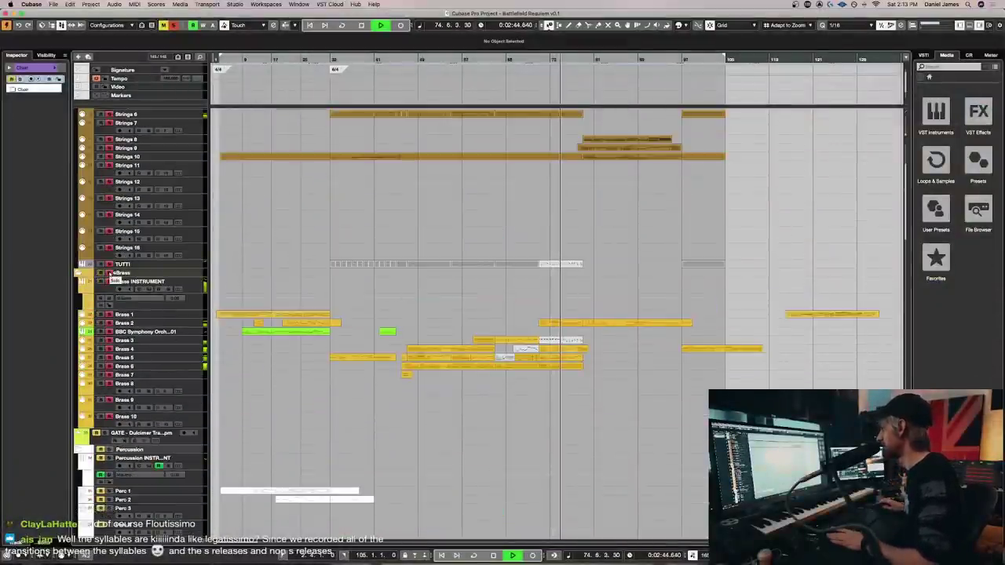
key("space")
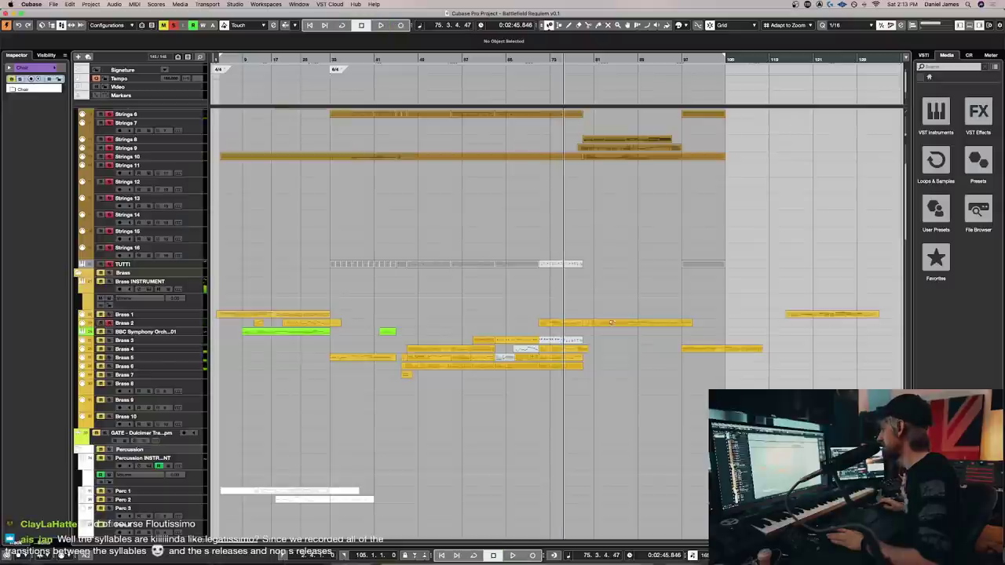
Play from the Brass 2 event at bar 71 with Brass 2 and Brass 5 soloed alongside the strings, and stop at the choir tracks
left_click(560, 322)
key("space")
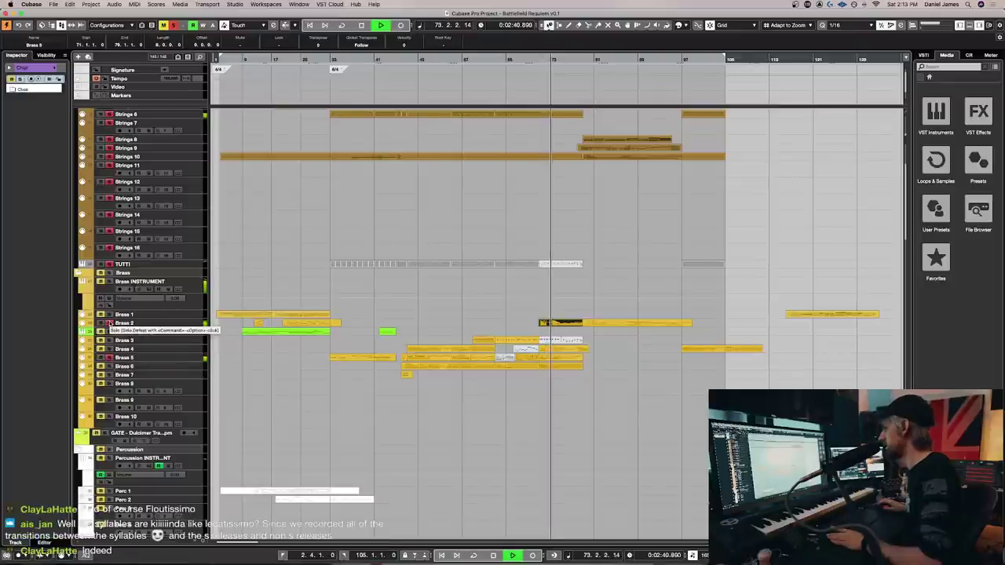
scroll(438, 330, "down", 3)
scroll(440, 330, "down", 12)
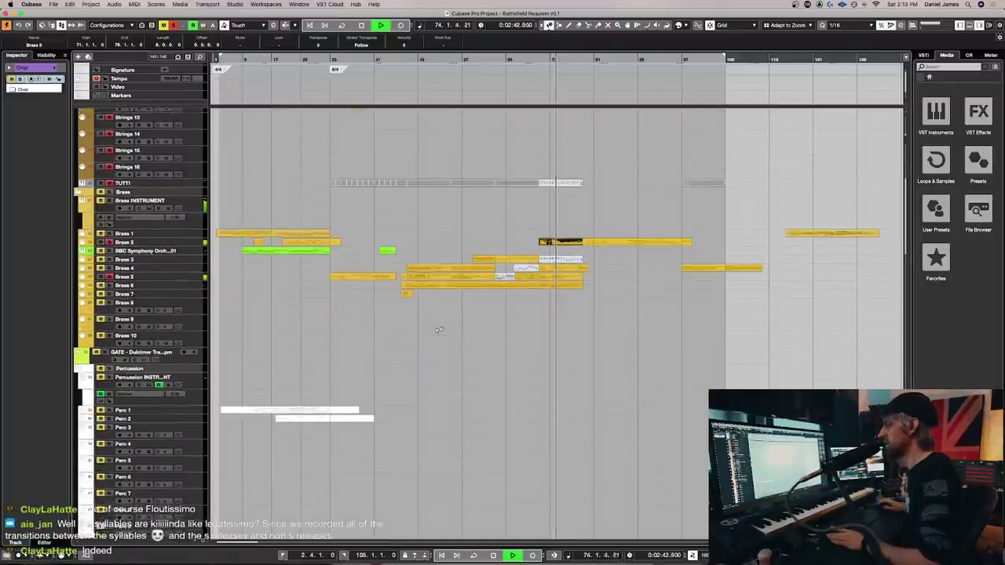
scroll(444, 329, "down", 18)
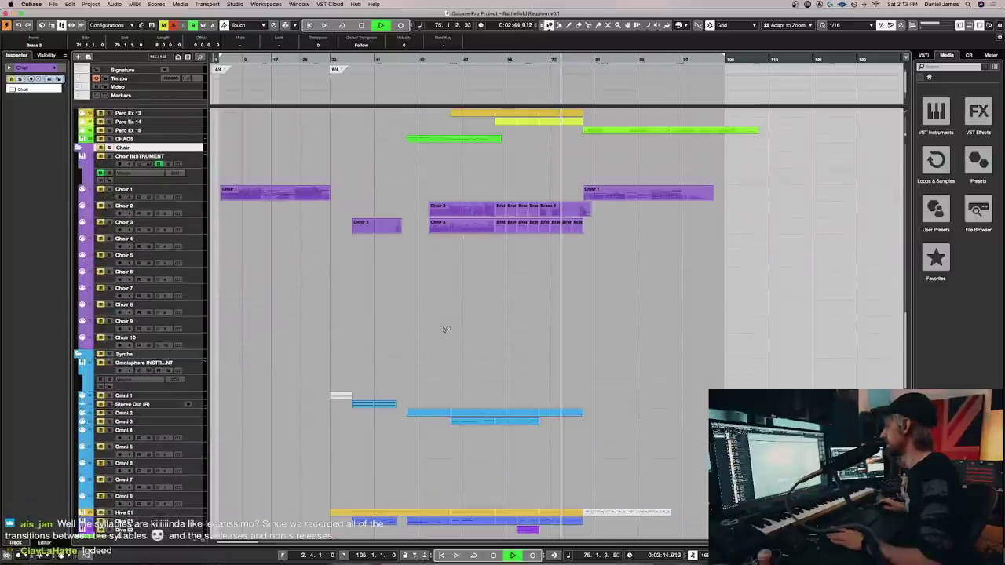
scroll(496, 321, "up", 3)
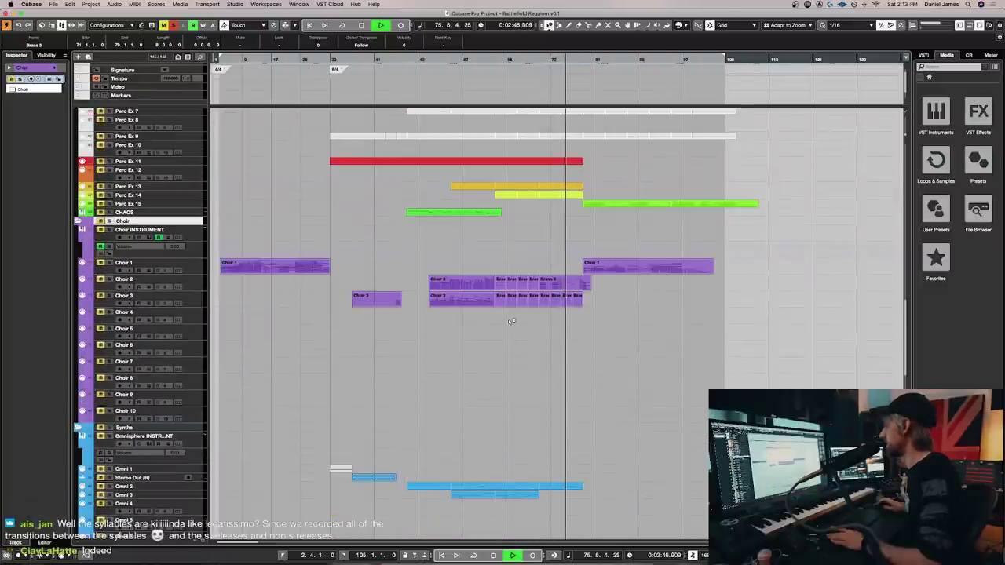
key("space")
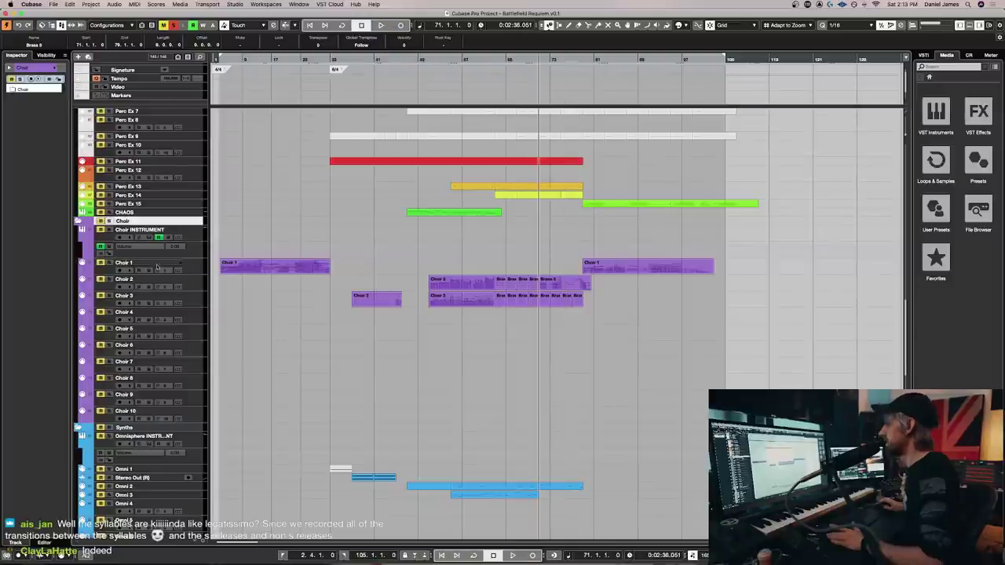
Solo the Choir 2 track and play it with the soloed strings and brass from bar 71 to bar 79
left_click(109, 279)
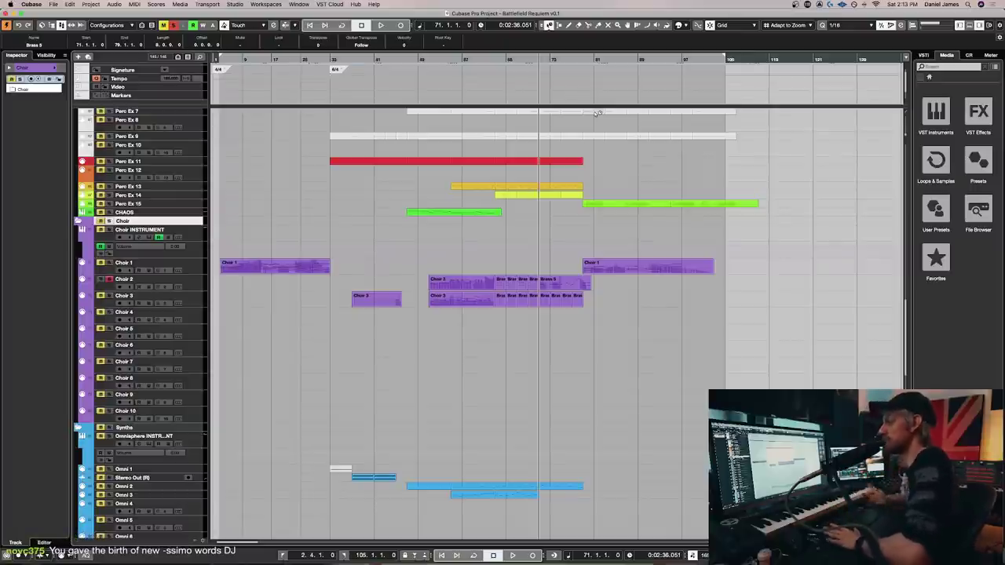
key("space")
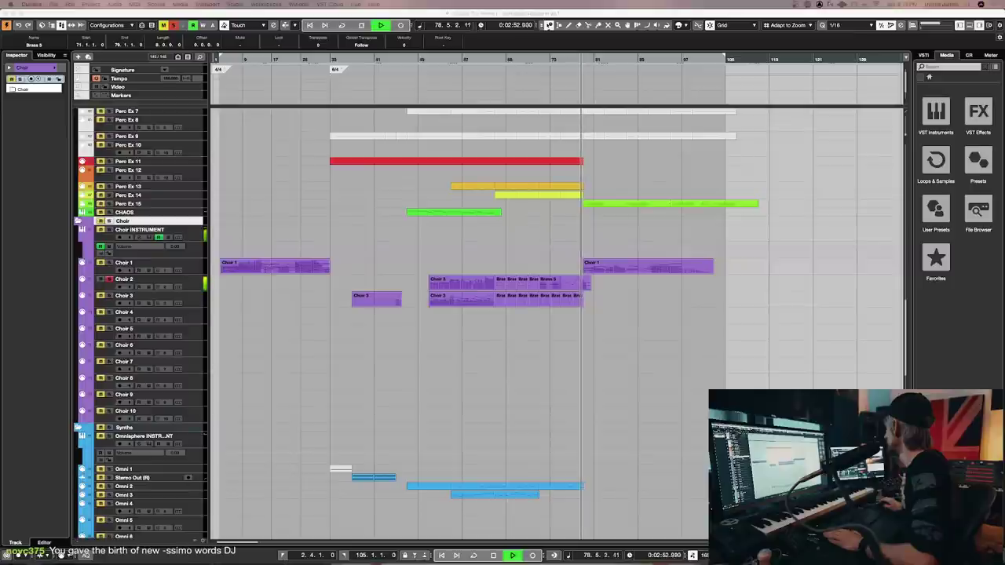
key("space")
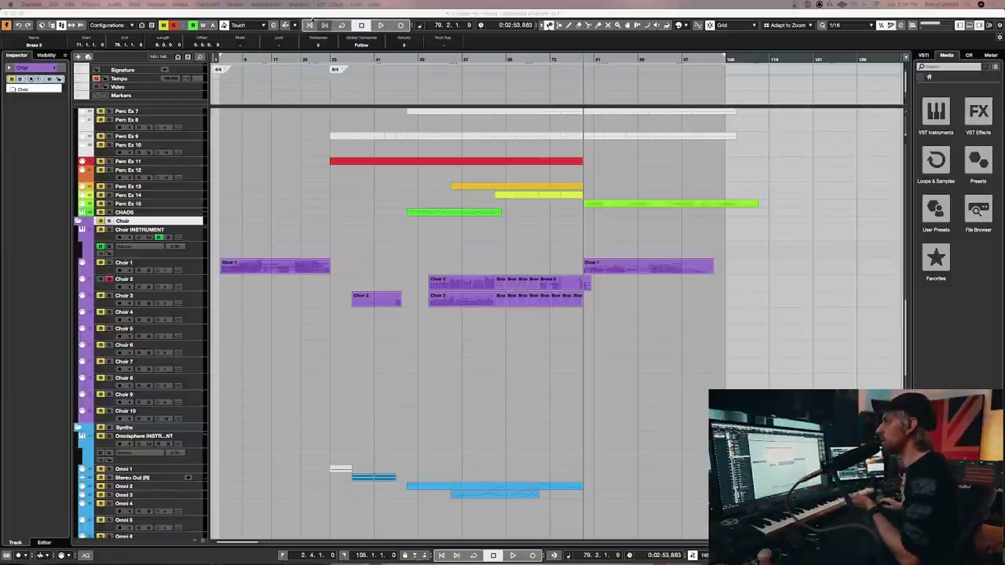
Deactivate all solos in the project and select the Choir 3 track
left_click(175, 26)
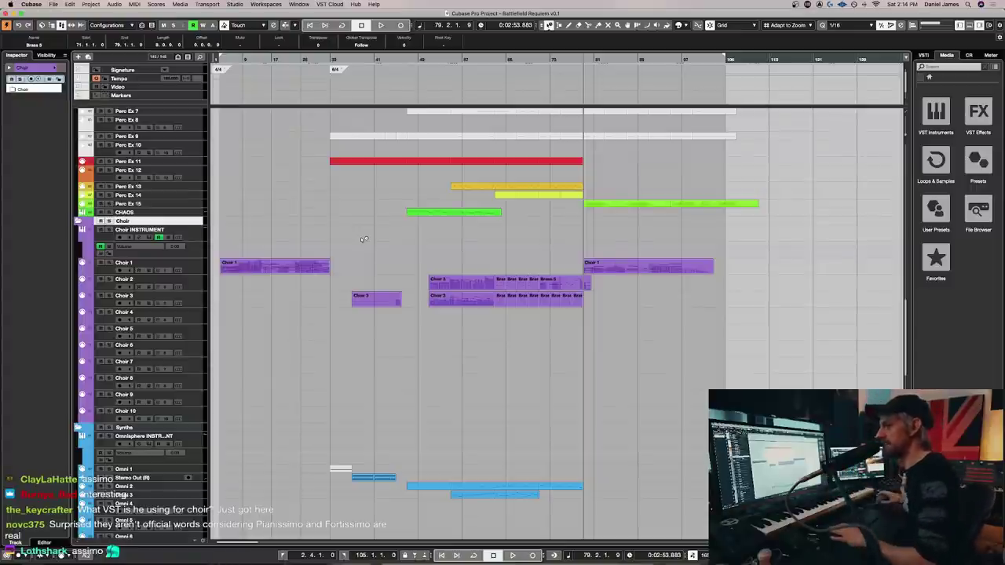
left_click(186, 299)
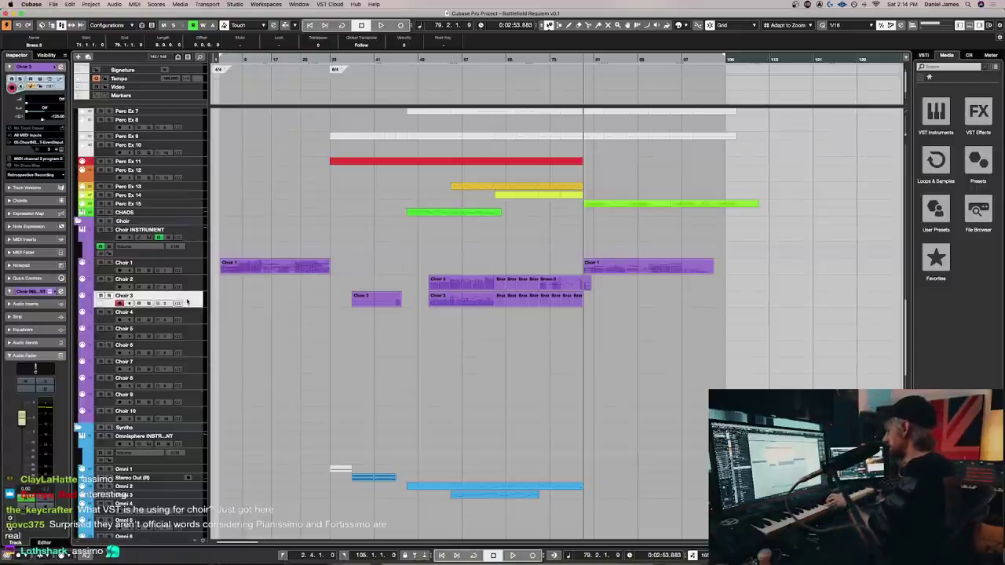
Audition the choir sounds by switching between the Choir 2 and Choir 1 tracks, ending on Choir 2
left_click(192, 288)
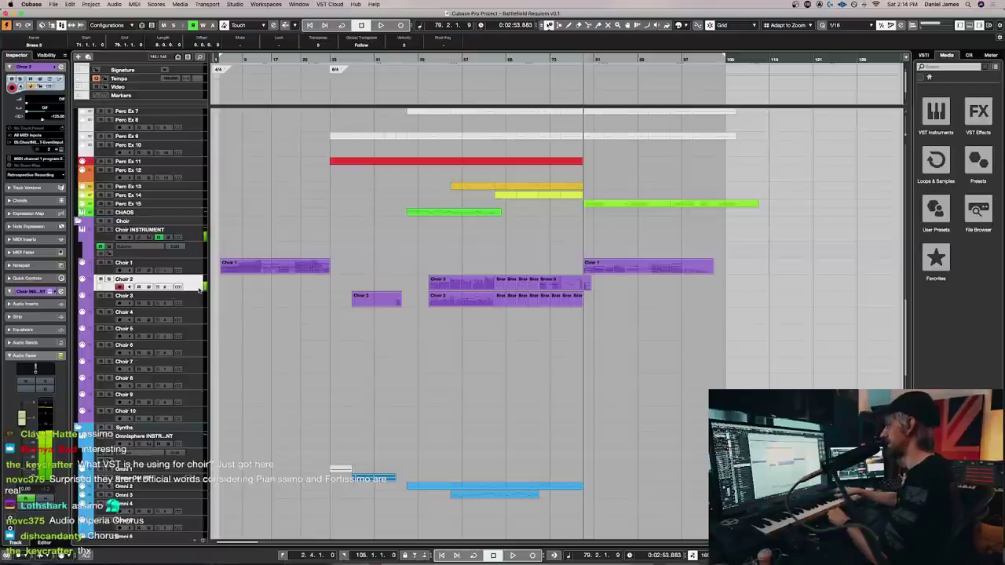
left_click(197, 272)
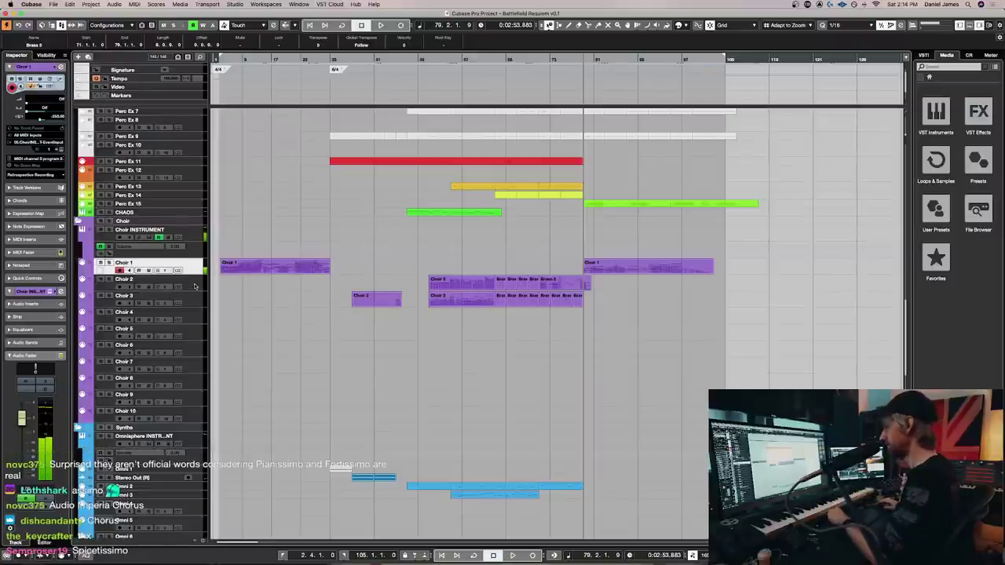
left_click(195, 286)
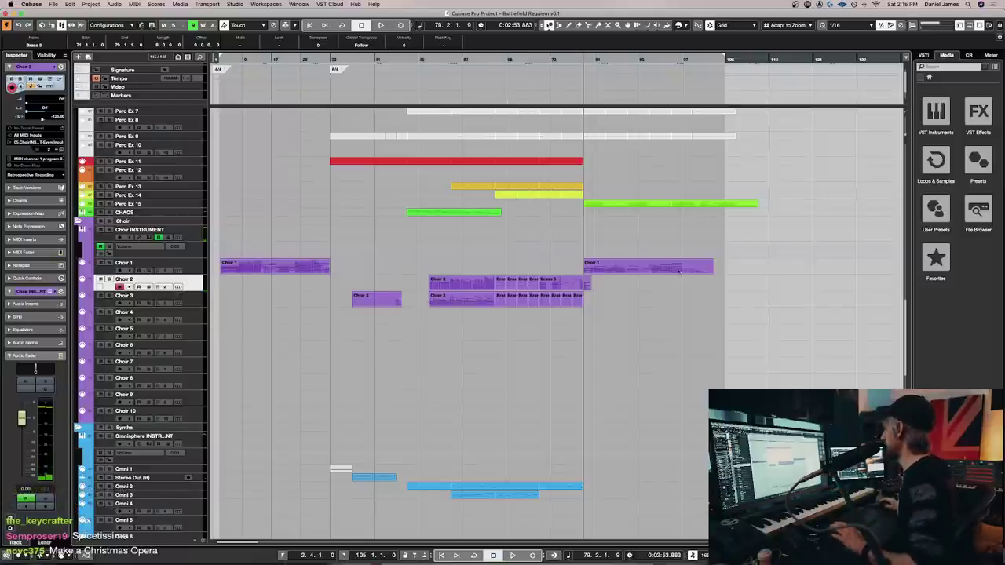
Play the Choir 1 part at bar 79, open it in the Key Editor, and close the Kontakt instrument window
left_click(628, 268)
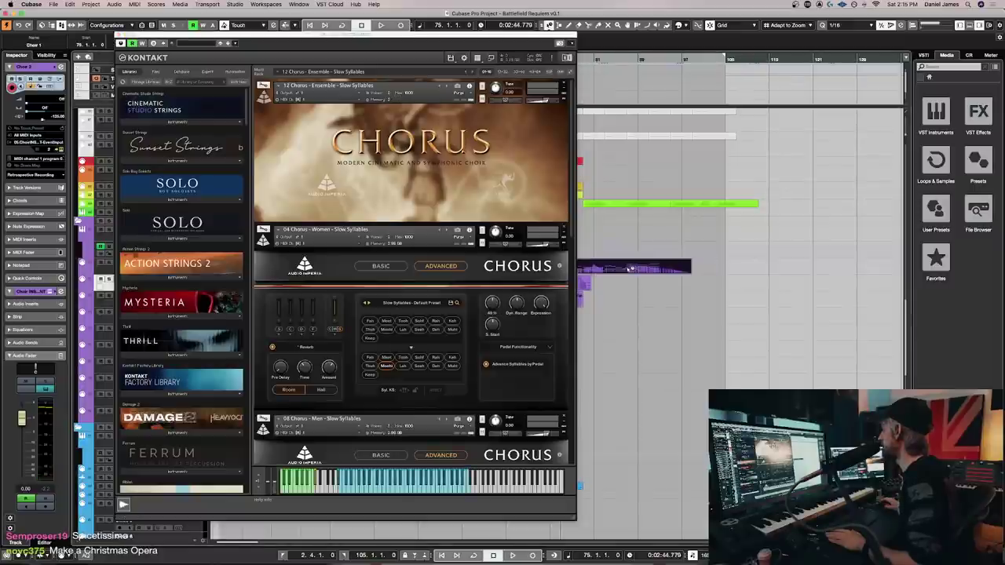
key("space")
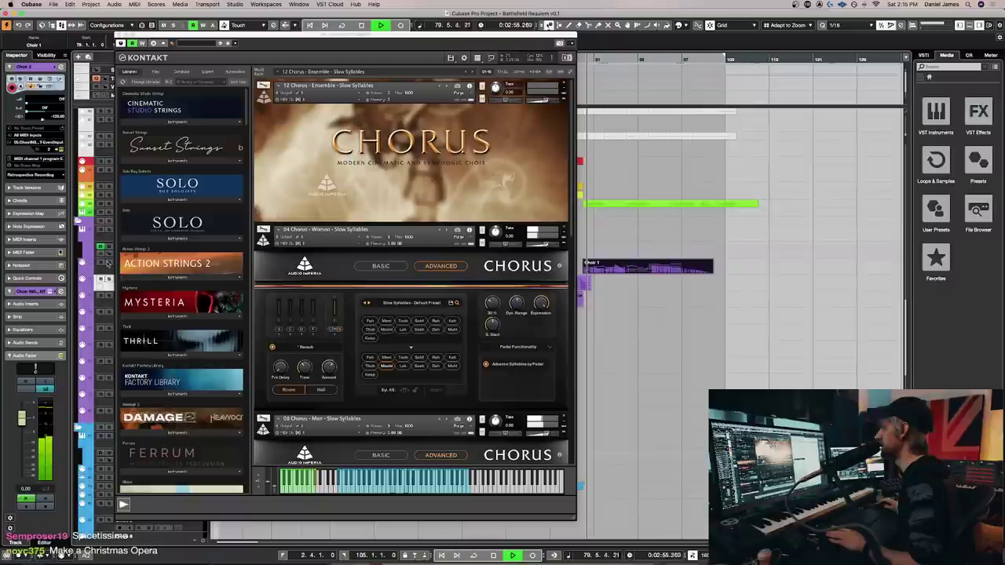
double_click(617, 271)
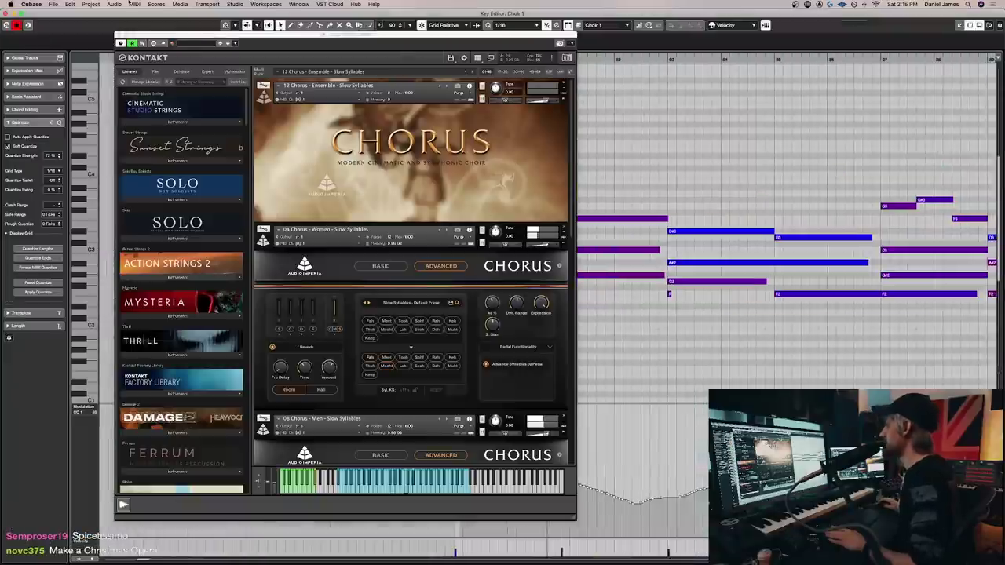
left_click(117, 36)
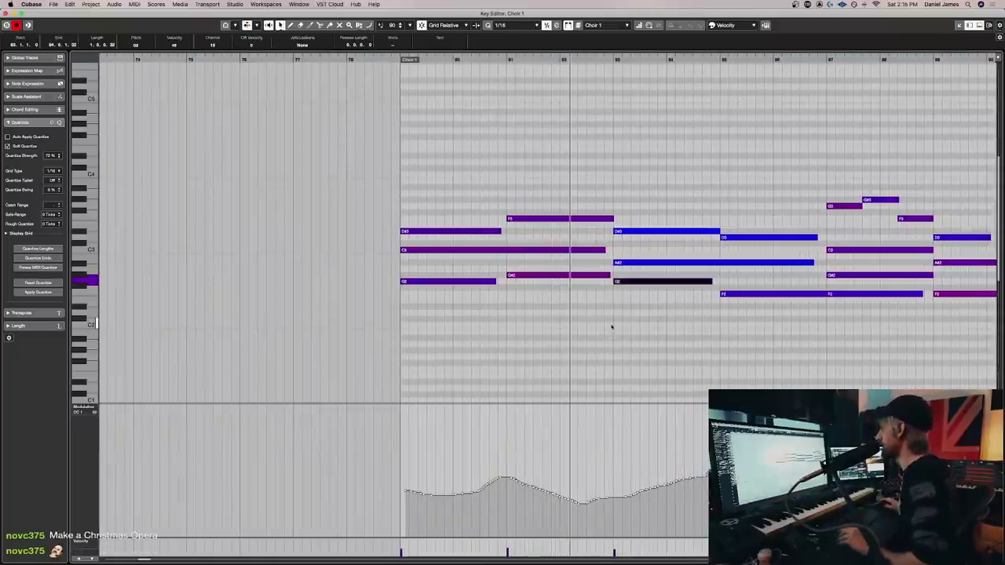
Shorten the F3 note in bars 81–82 of the Choir 1 part so it ends before bar 83, and deselect it
scroll(361, 123, "right", 3)
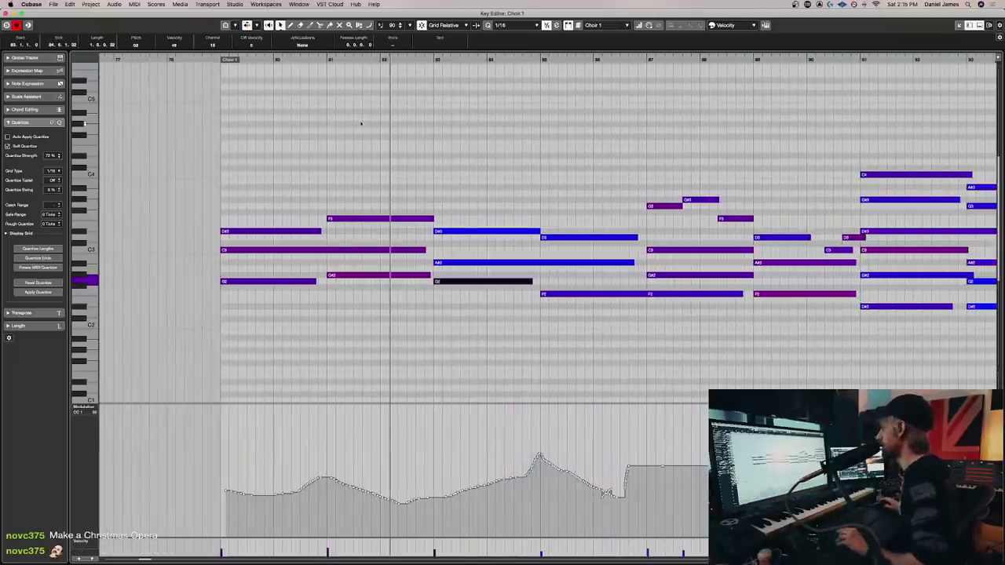
left_click(432, 218)
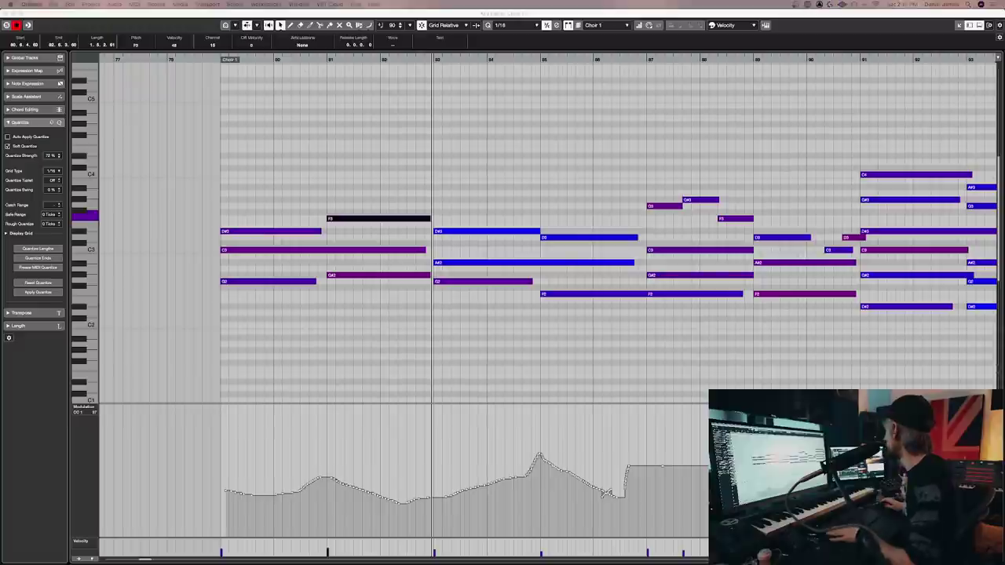
scroll(790, 94, "left", 3)
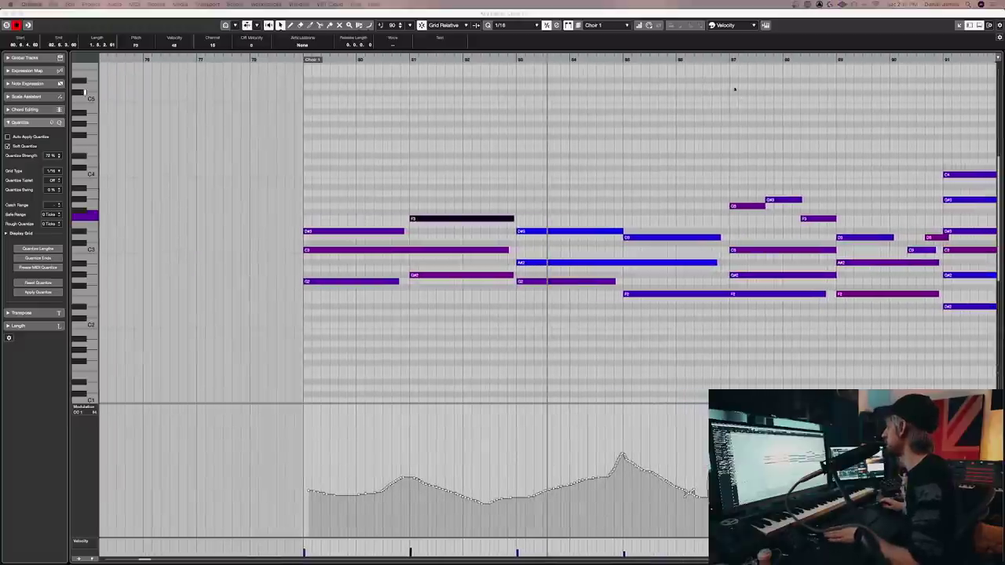
left_click(726, 71)
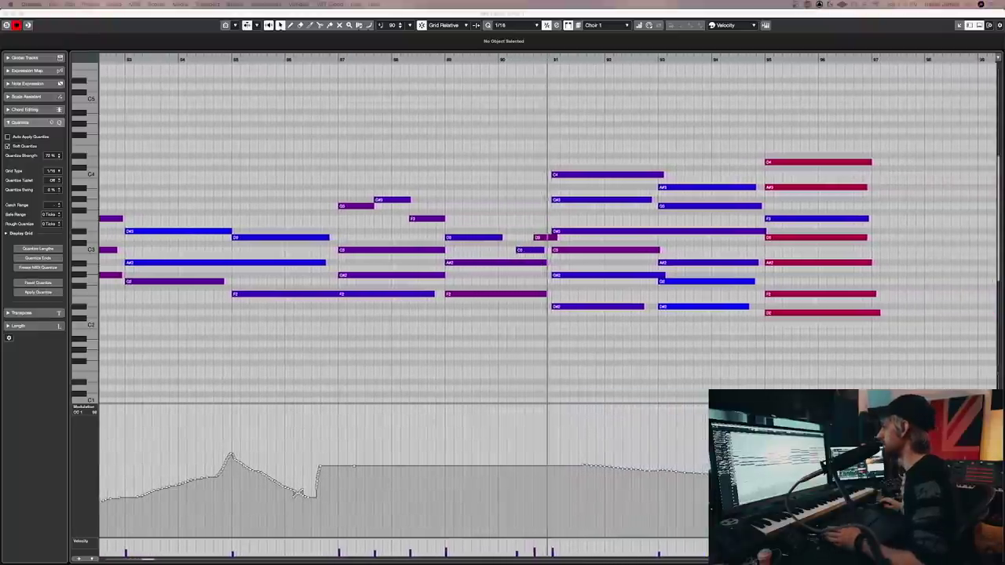
Replay the Choir 1 part from bar 79 and examine its notes
scroll(707, 357, "left", 15)
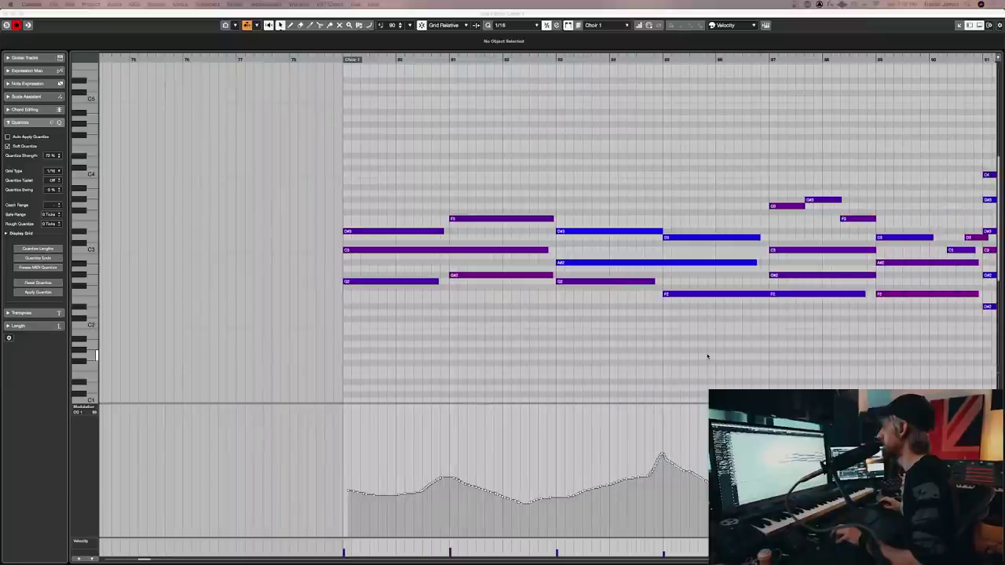
scroll(707, 357, "right", 5)
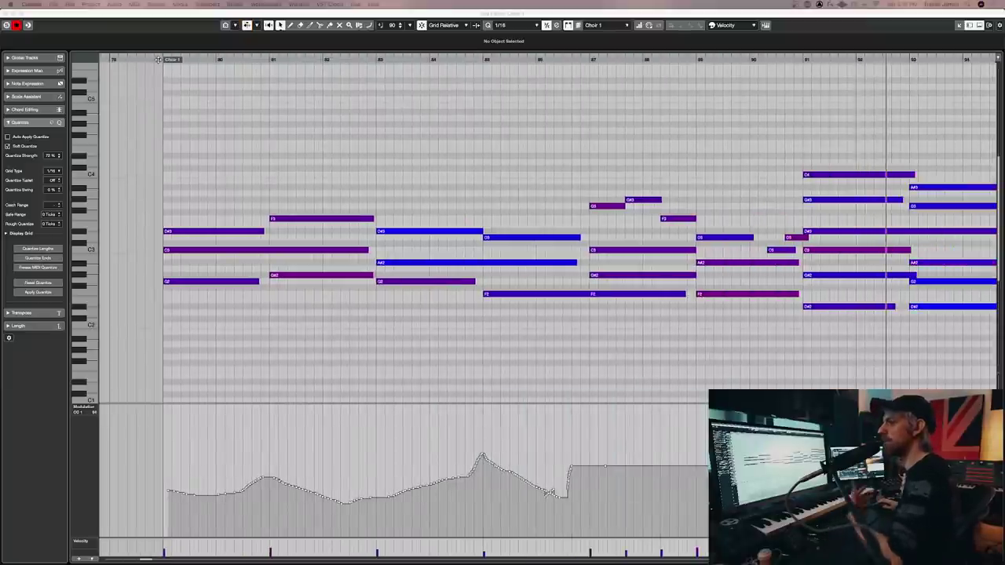
left_click(158, 60)
scroll(414, 123, "left", 10)
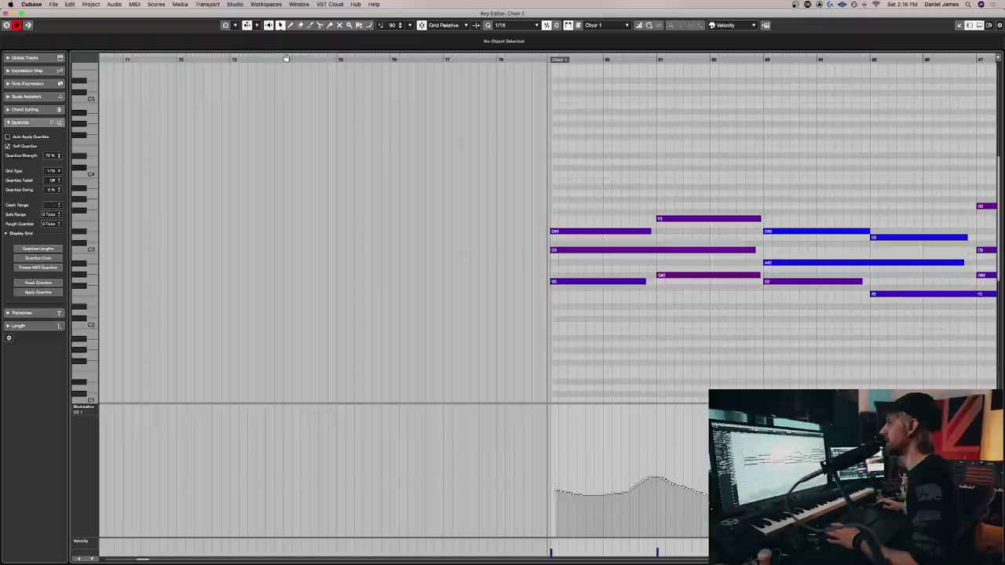
scroll(553, 250, "right", 5)
scroll(553, 249, "left", 5)
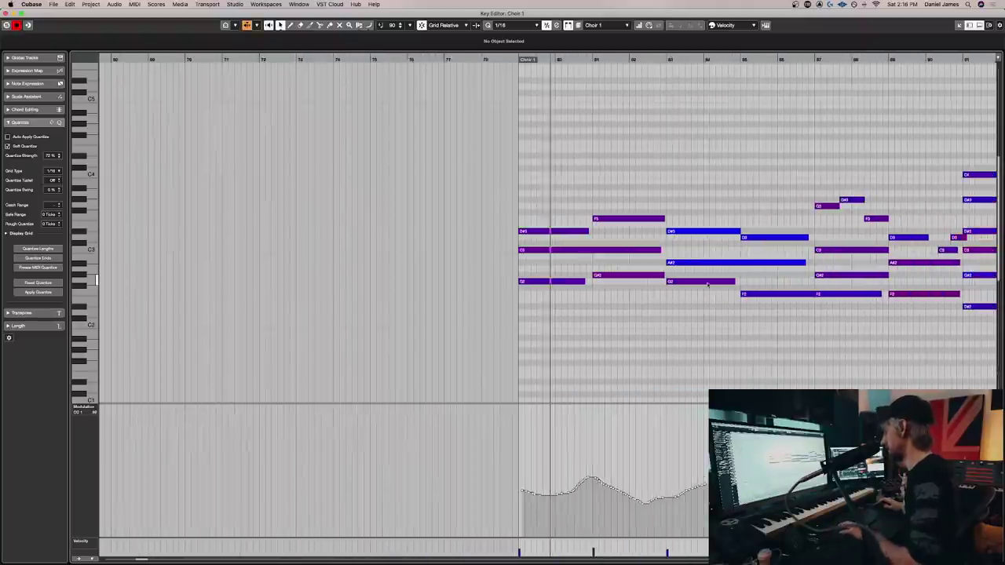
Return to the project and listen to Choir 1 soloed with the strings tracks, comparing it with the other parts
key("Return")
scroll(661, 241, "up", 10)
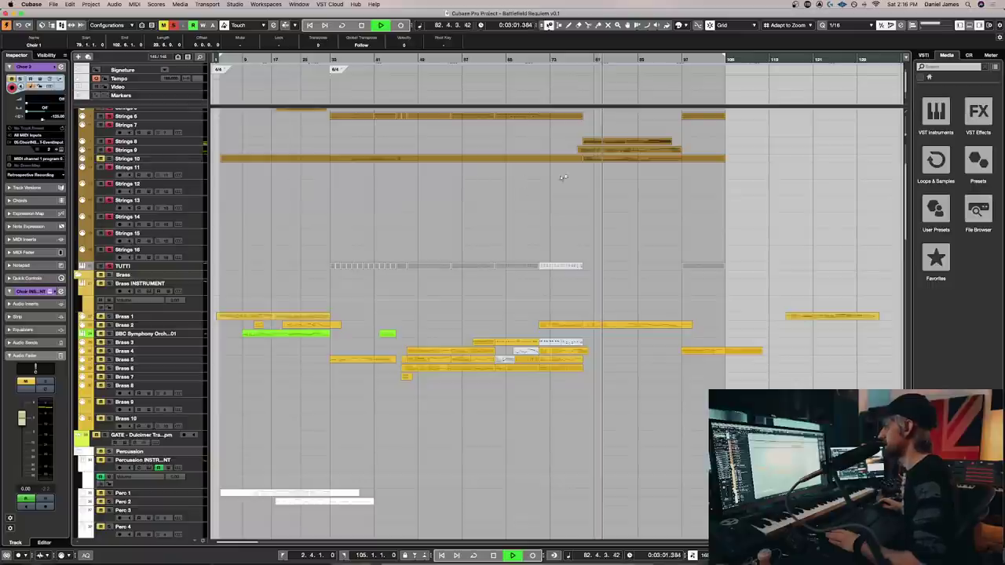
scroll(581, 184, "up", 3)
scroll(647, 184, "down", 7)
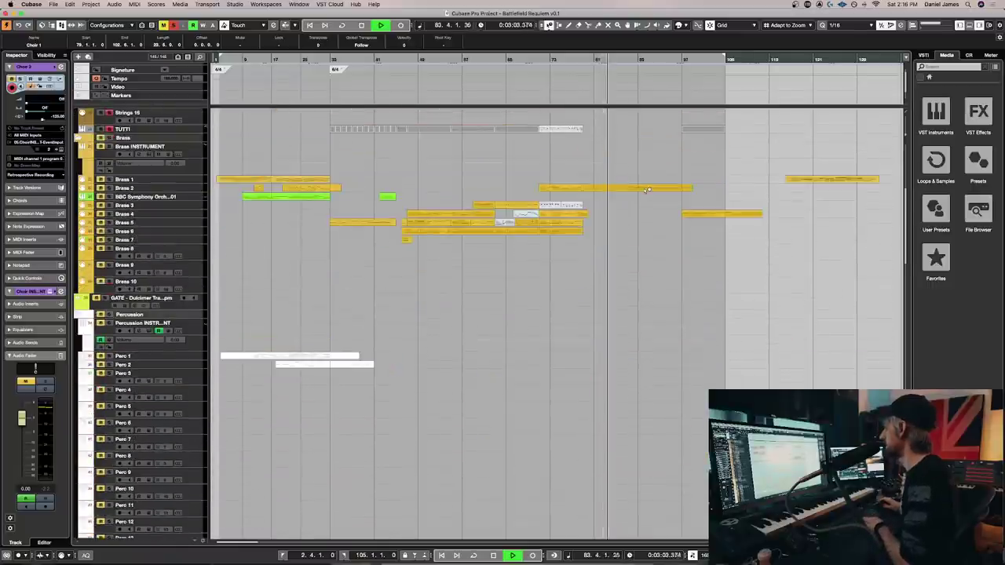
scroll(645, 191, "up", 3)
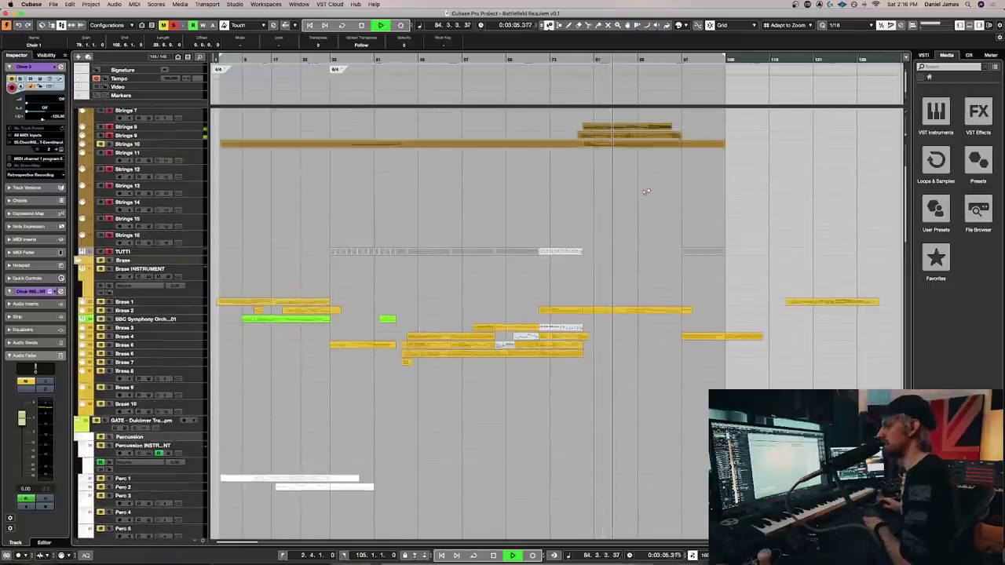
scroll(646, 191, "down", 15)
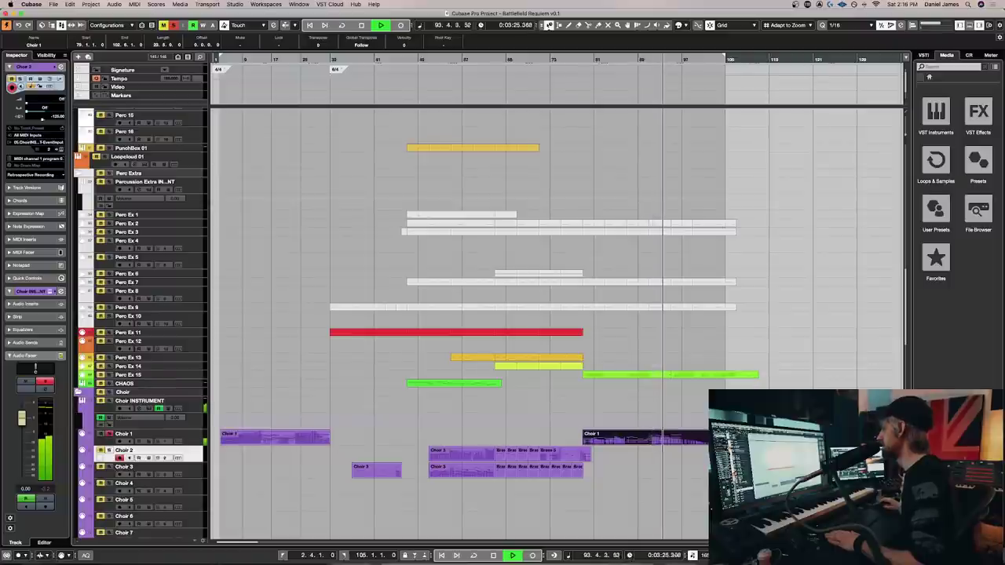
scroll(682, 435, "right", 3)
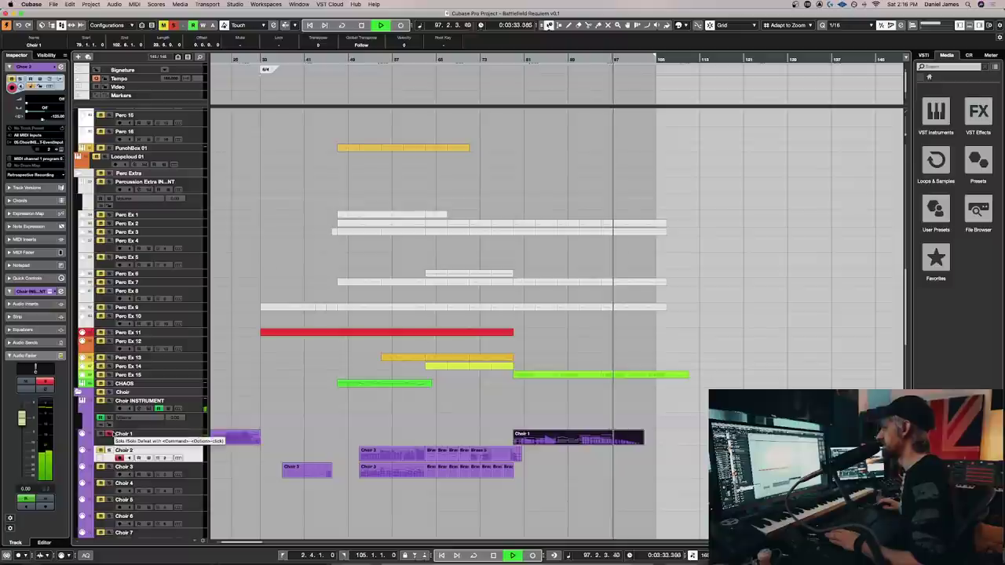
key("space")
Clear the current solos, solo Appassionata Strings 02 and Choir 1, and play them together from bar 79
scroll(109, 436, "up", 15)
left_click(174, 25)
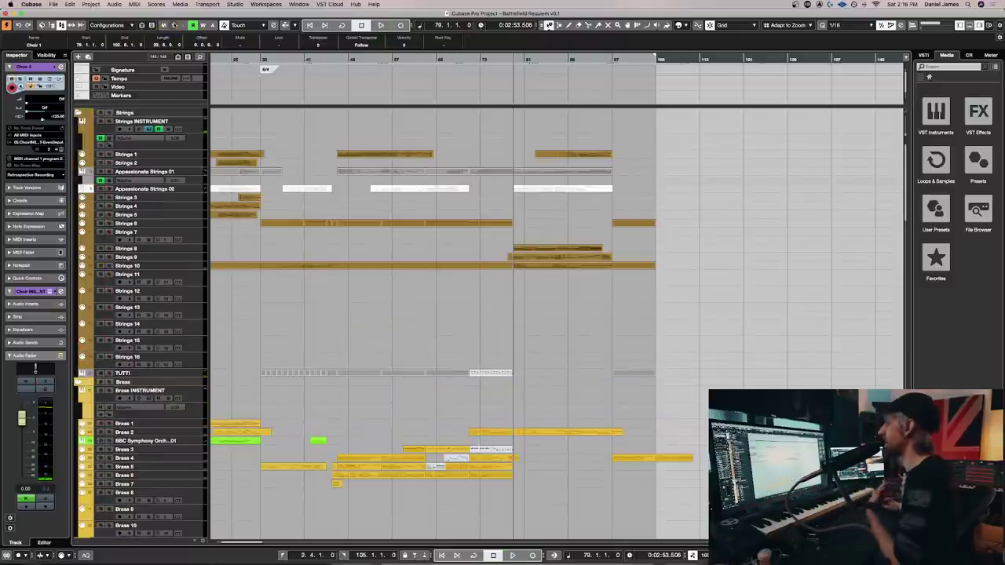
left_click(109, 188)
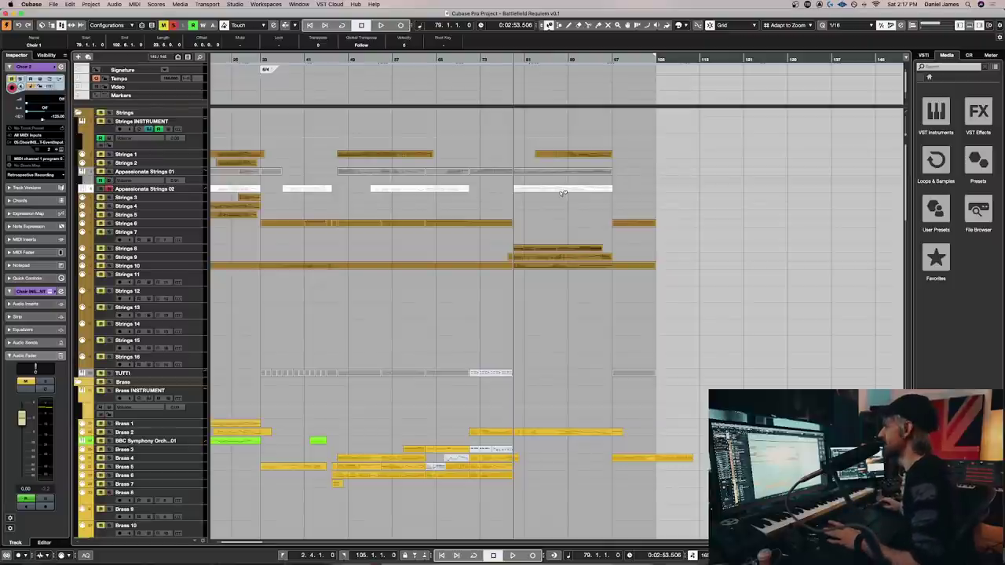
key("space")
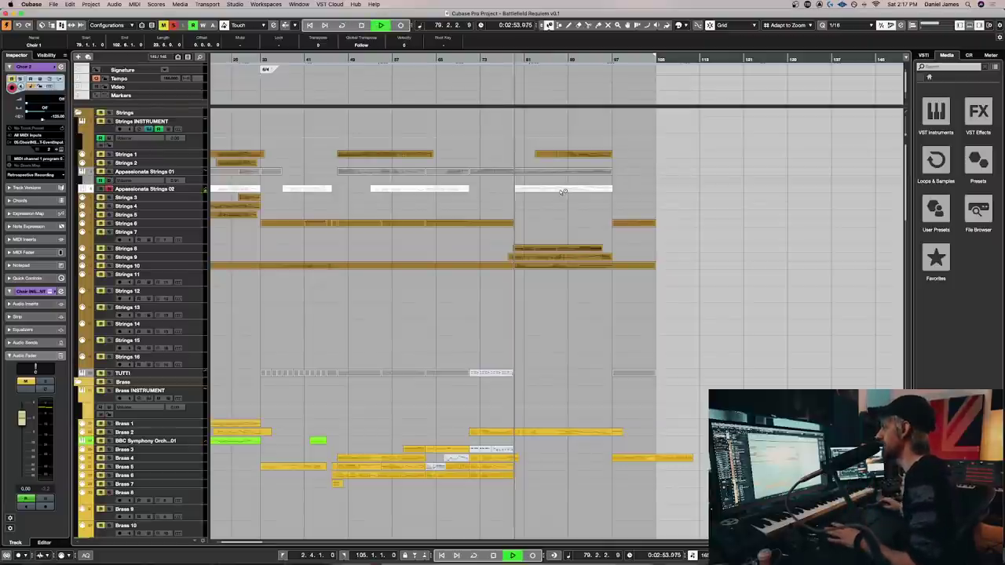
scroll(561, 249, "down", 1)
scroll(560, 250, "down", 15)
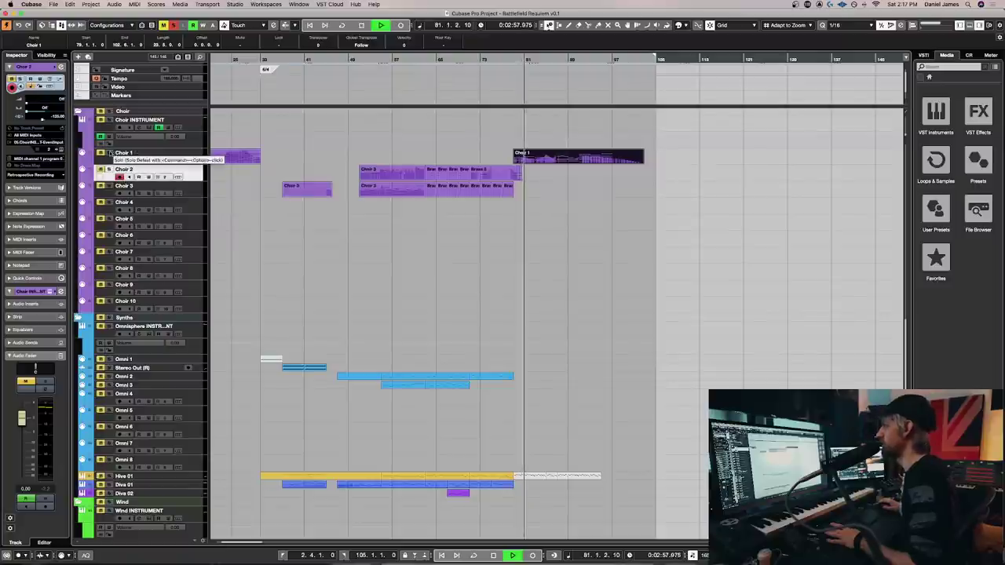
scroll(536, 208, "up", 15)
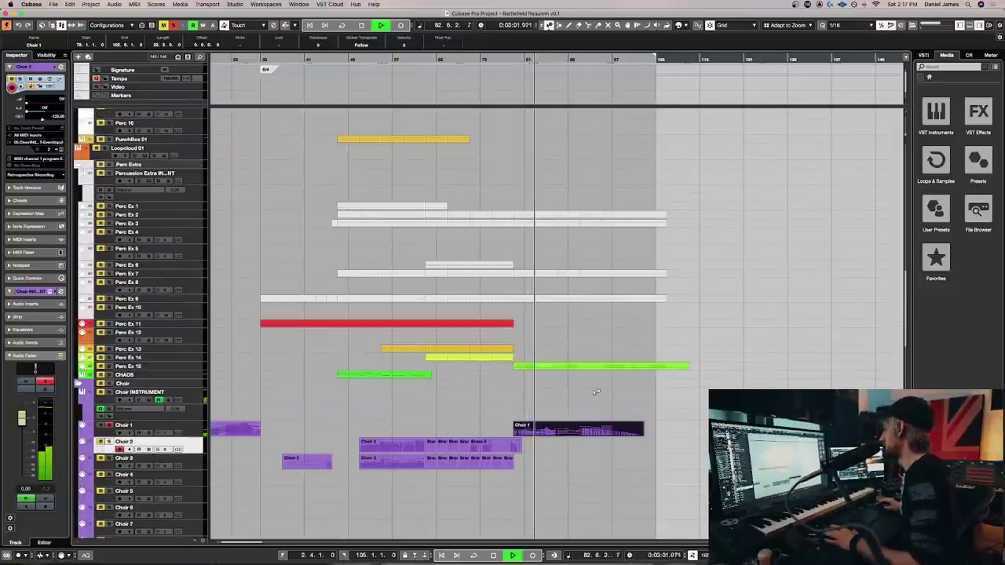
Open the Choir 1 part at bar 79 in the Key Editor and shift its modulation curve slightly later
double_click(557, 429)
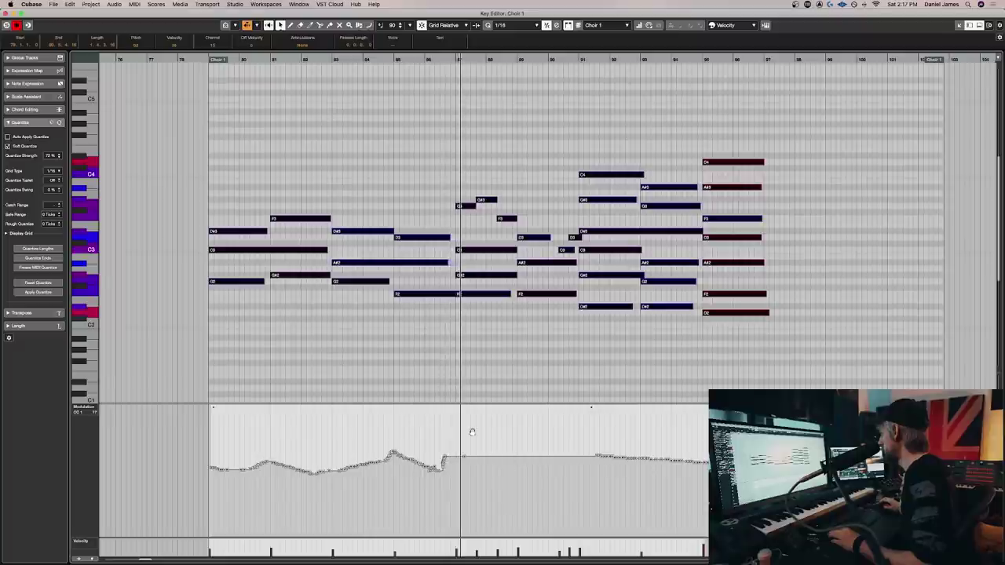
left_click(464, 340)
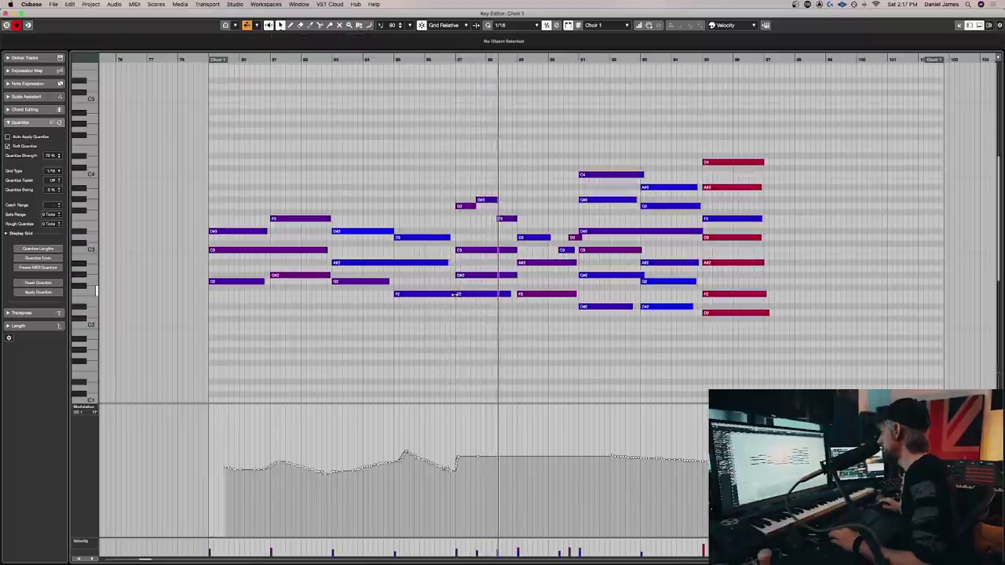
Adjust the lengths of the F2 notes in bars 85–88 and the G#2 and D#3 notes starting at bar 91 so each ends before the next chord
left_click(454, 295, "alt")
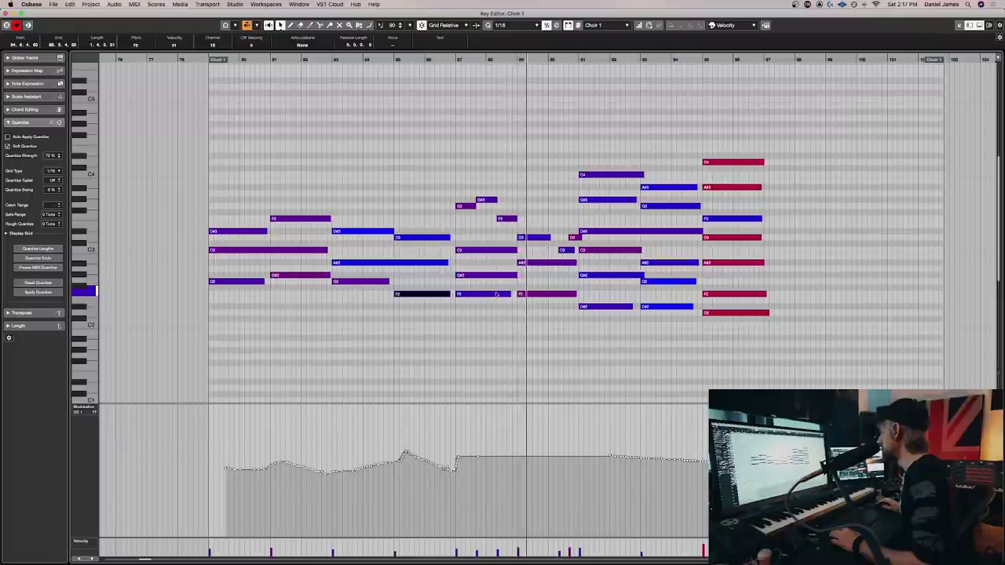
left_click(502, 294)
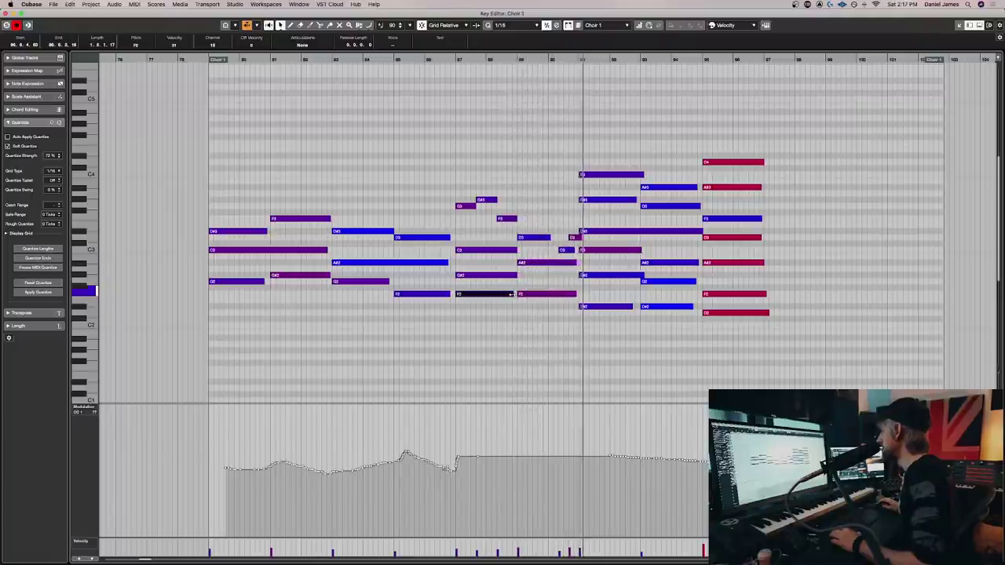
scroll(513, 296, "right", 3)
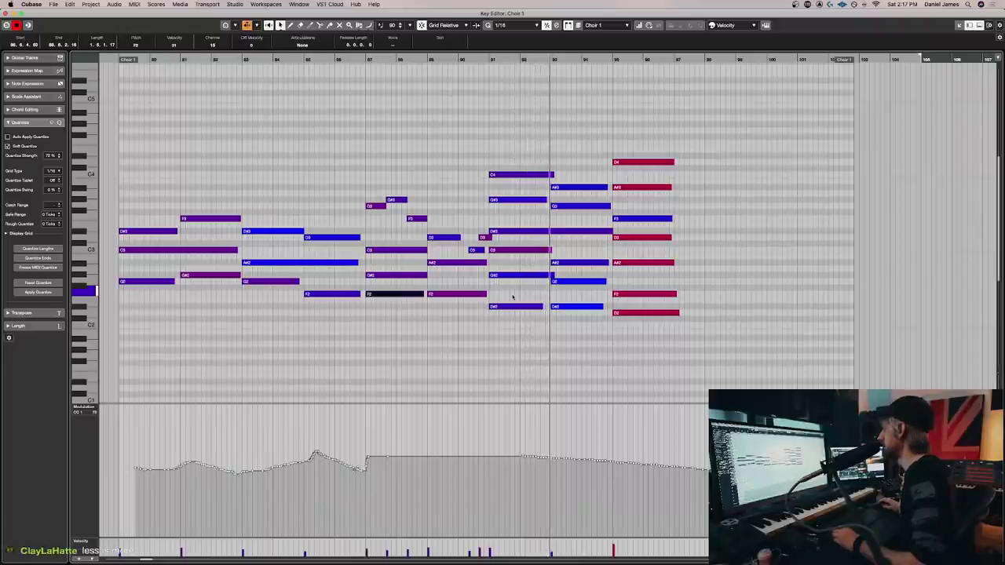
left_click(545, 276)
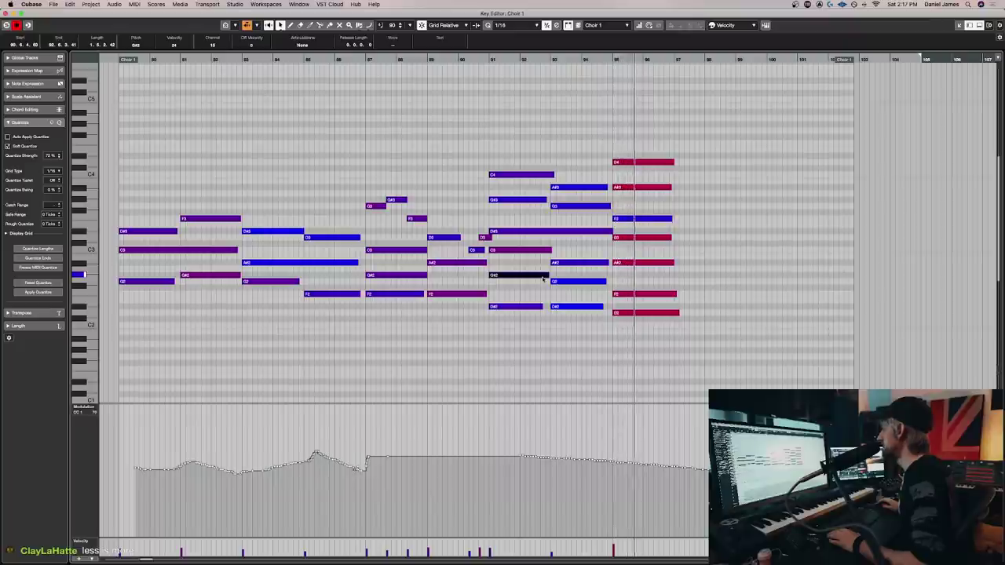
left_click(588, 231)
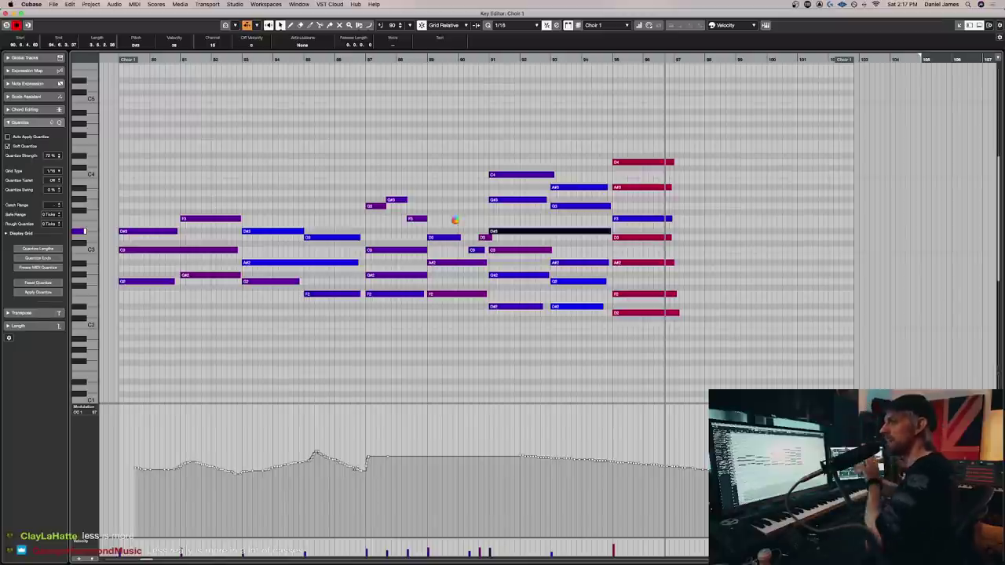
left_click(456, 221)
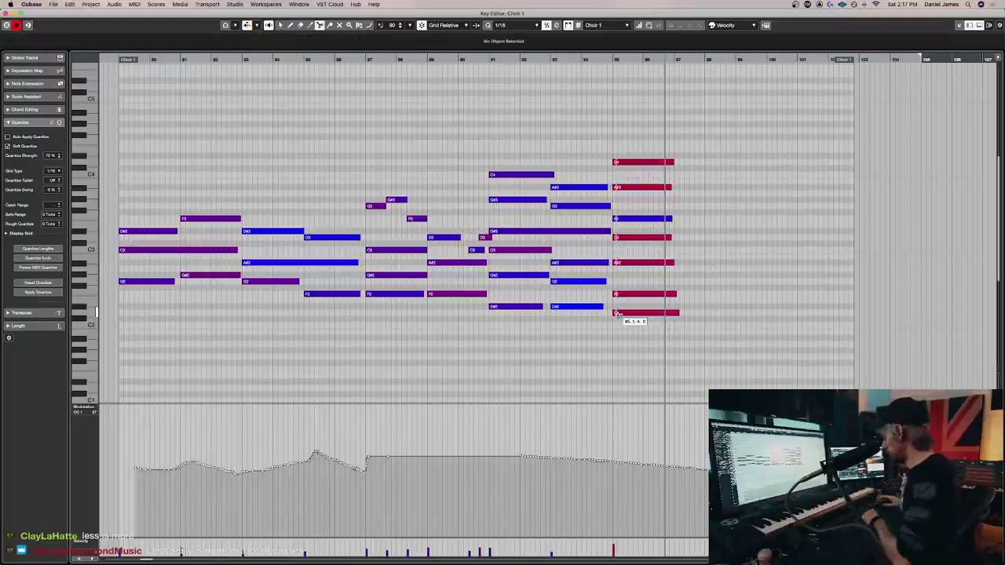
Close the Key Editor and select the Extra 1 track in the project
key("Return")
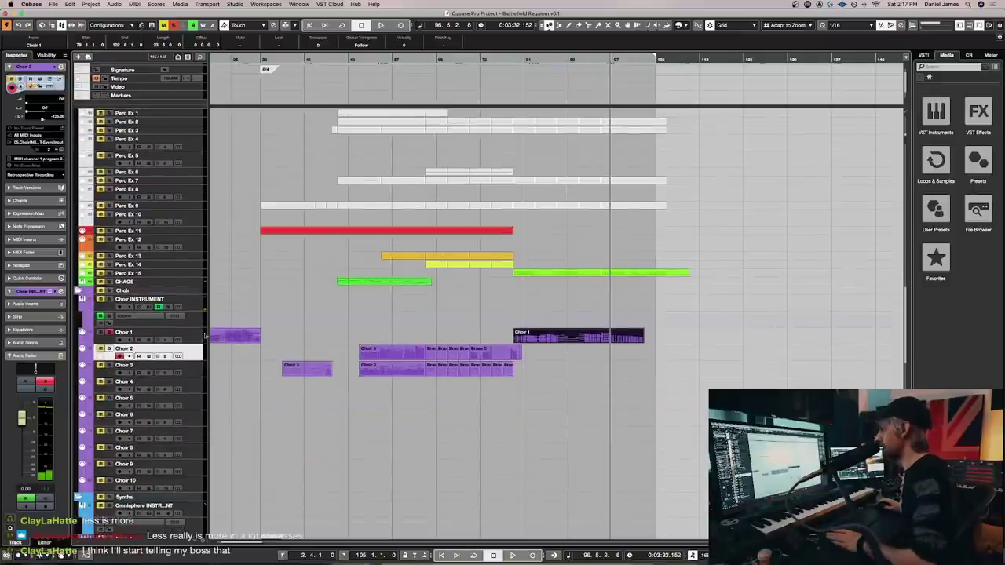
scroll(197, 366, "down", 10)
left_click(191, 380)
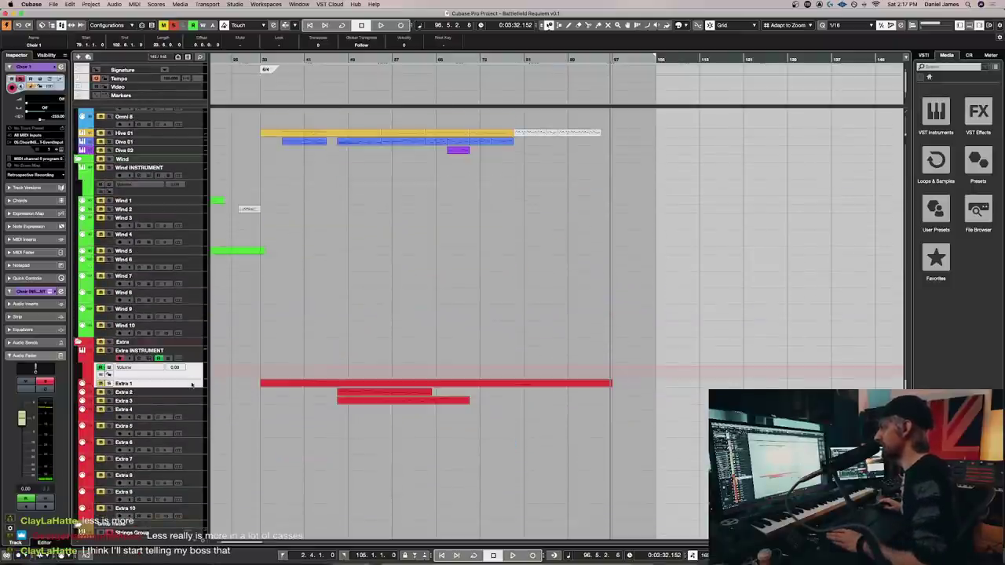
Move the Choir 1 track directly below Appassionata Strings 02 in the Strings section
left_click(185, 421)
scroll(186, 420, "down", 6)
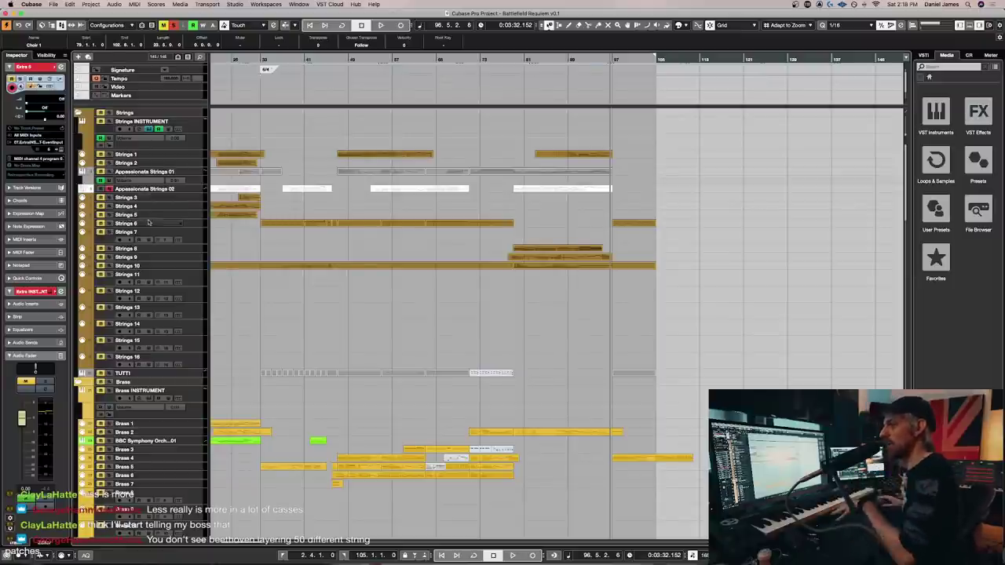
scroll(139, 263, "down", 4)
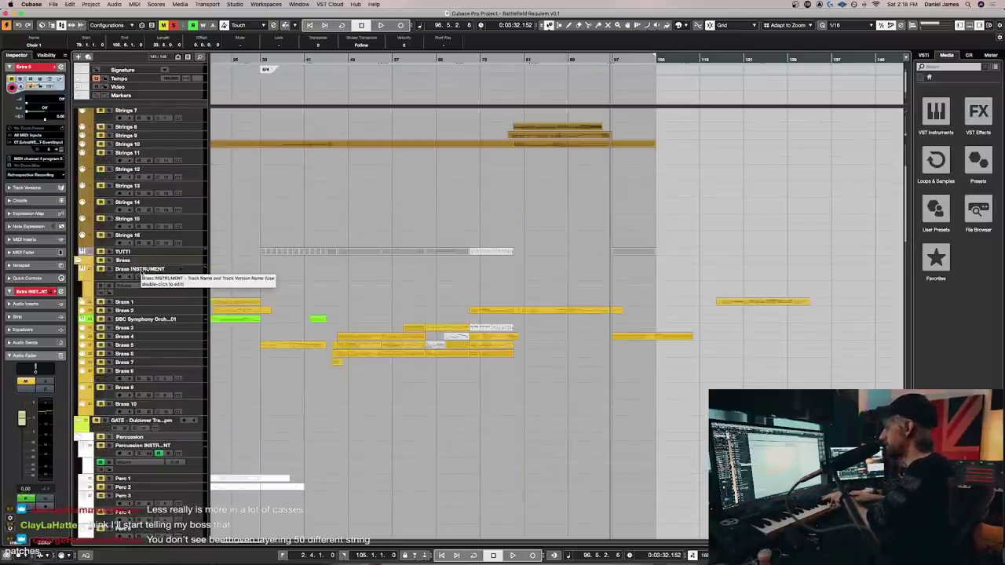
scroll(140, 271, "down", 15)
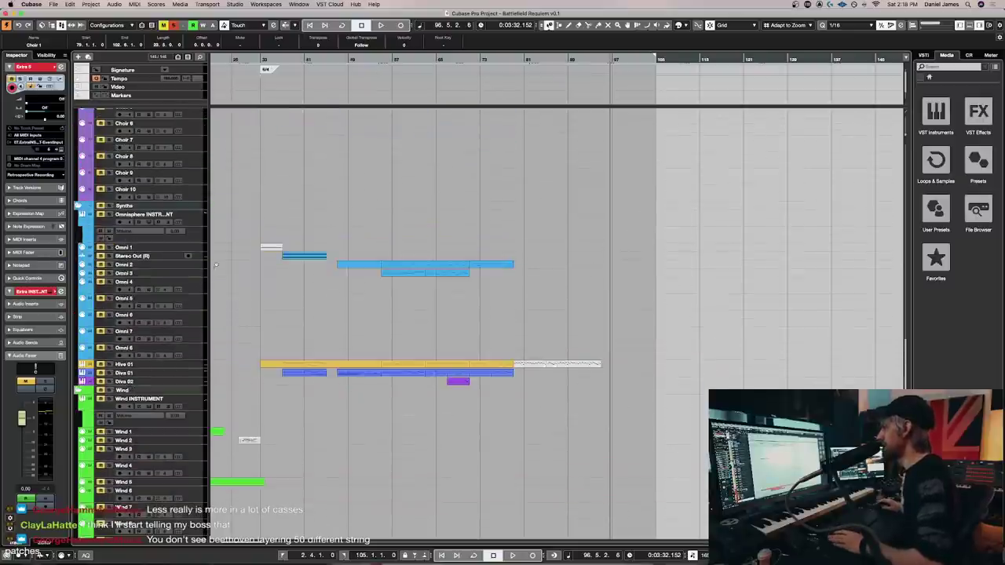
scroll(192, 183, "up", 8)
left_click(192, 184)
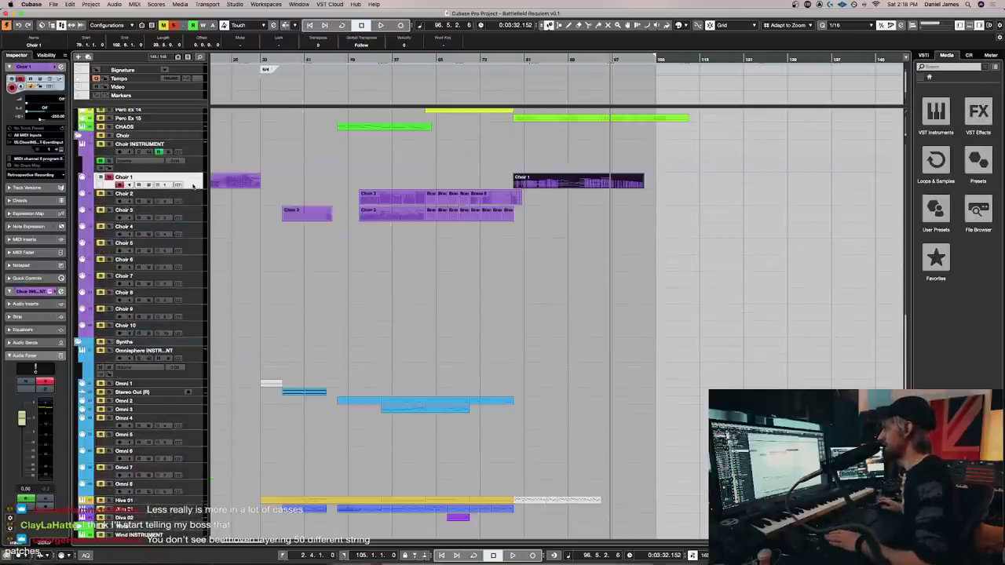
scroll(192, 183, "up", 15)
left_click_drag(198, 197, 198, 197)
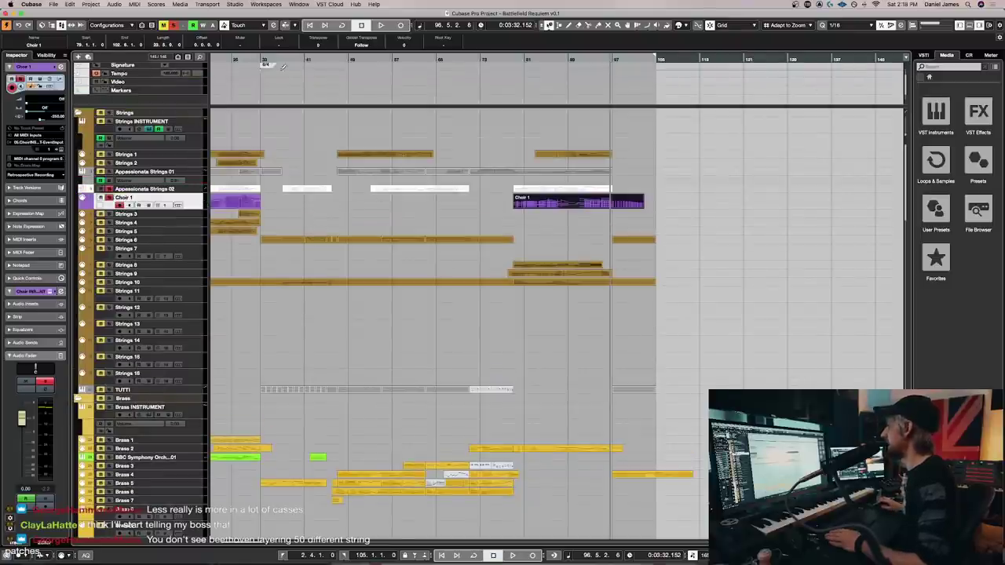
Solo Appassionata Strings 01 and select it together with Appassionata Strings 02 and Choir 1, leaving no parts selected
left_click(285, 62)
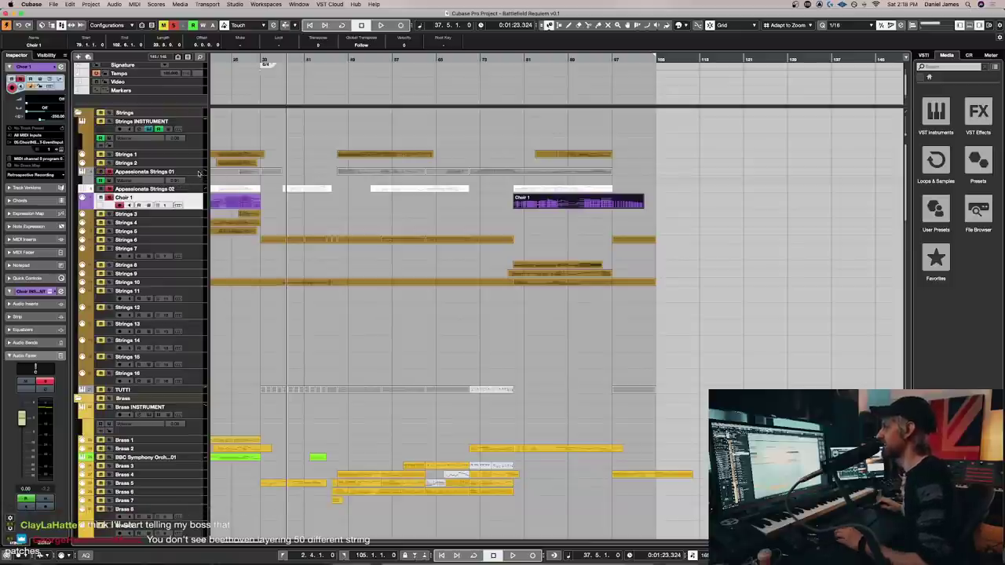
left_click(200, 176)
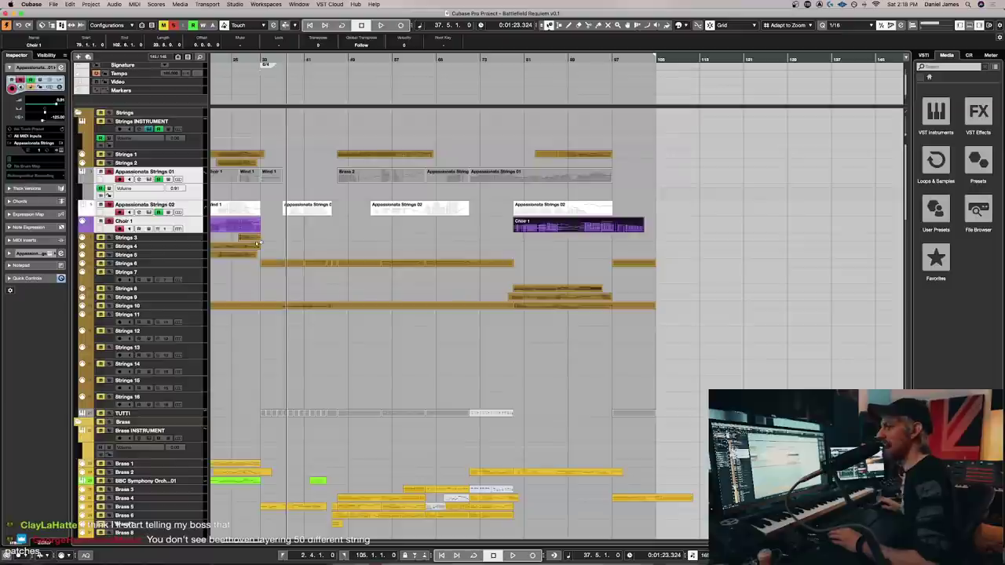
left_click(257, 245)
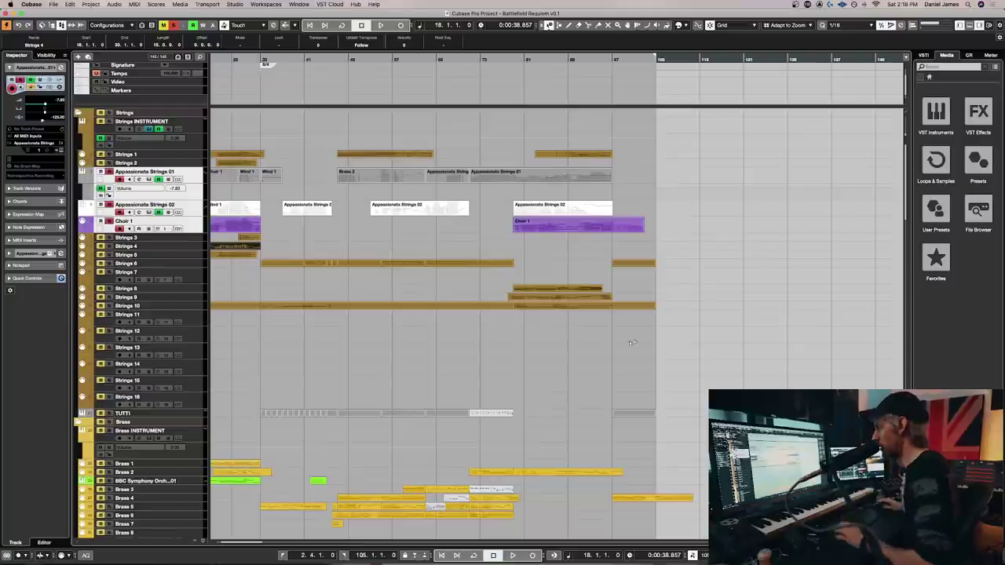
left_click(495, 333)
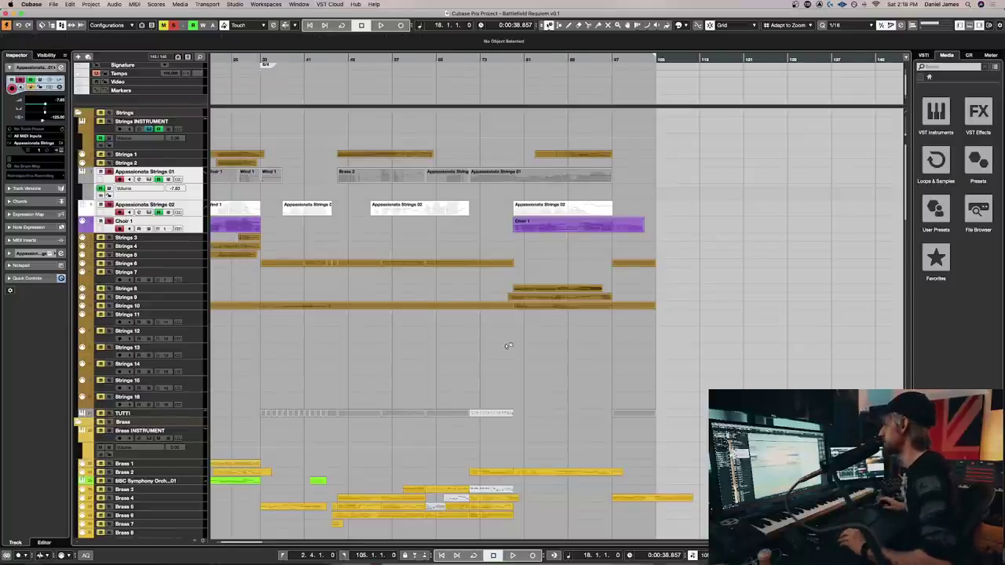
Select the opening Choir 1 part at bar 3 and make Choir 1 the only selected track
scroll(509, 345, "left", 3)
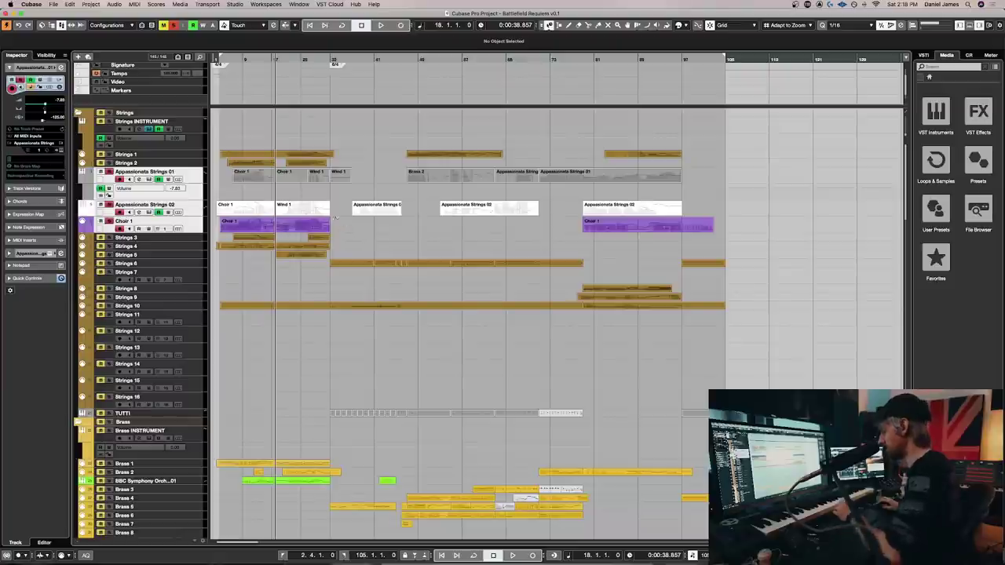
left_click(274, 227)
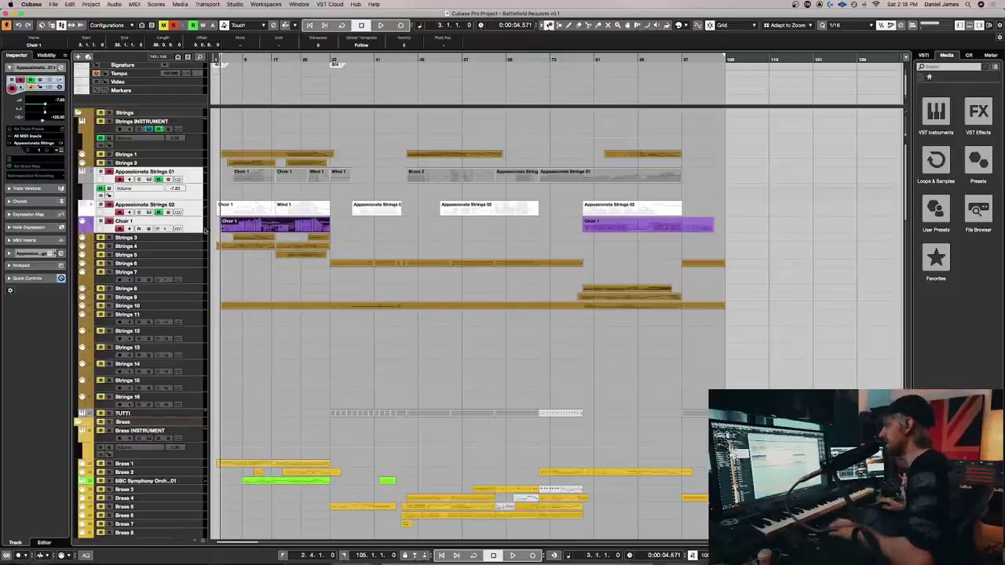
left_click(197, 227)
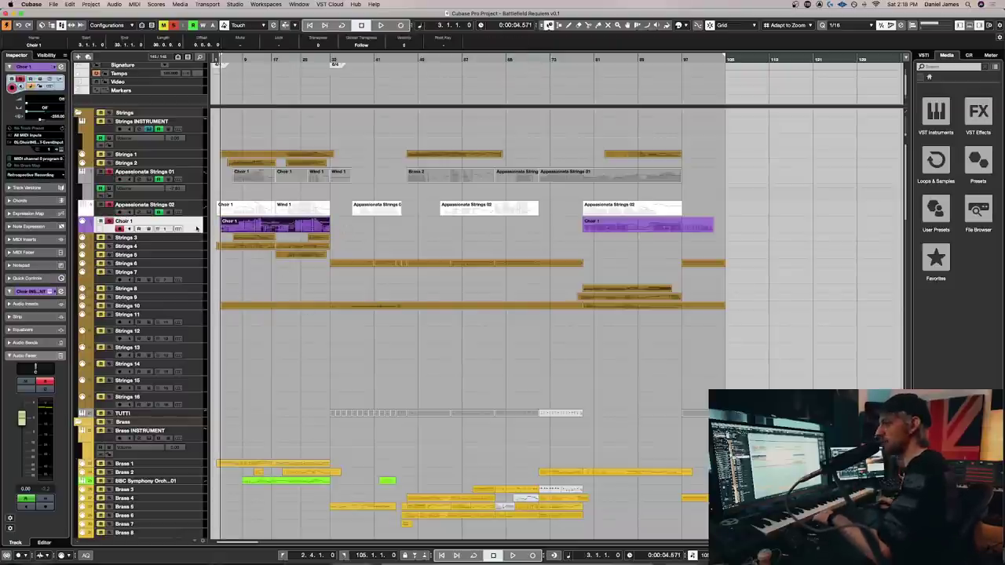
key("Up")
key("Up")
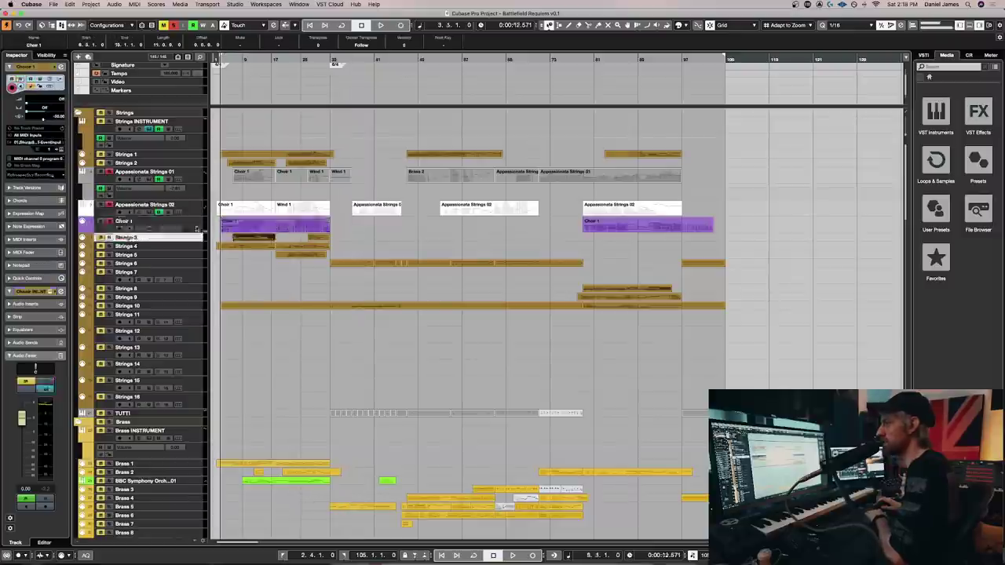
left_click(197, 228)
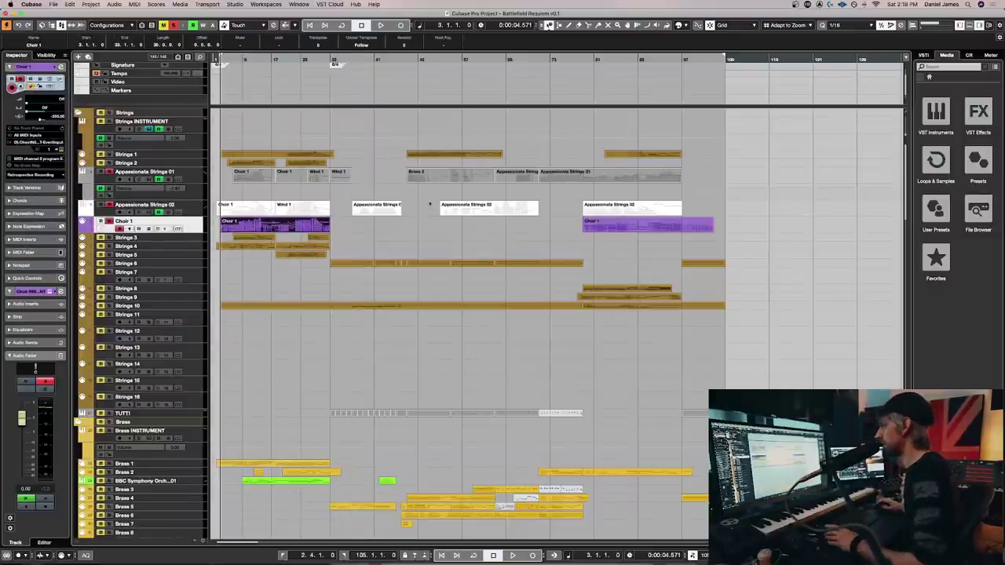
In the Choir 1 Kontakt instrument, show Pedal Functionality for Chorus Men - Slow Syllables and edit the start of its syllable sequence
left_click(178, 228)
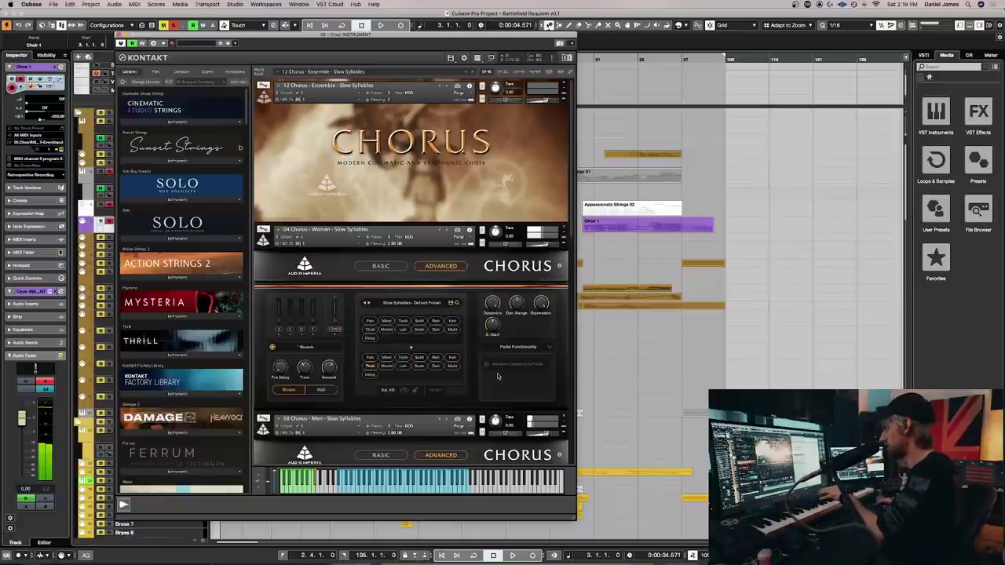
scroll(495, 380, "down", 8)
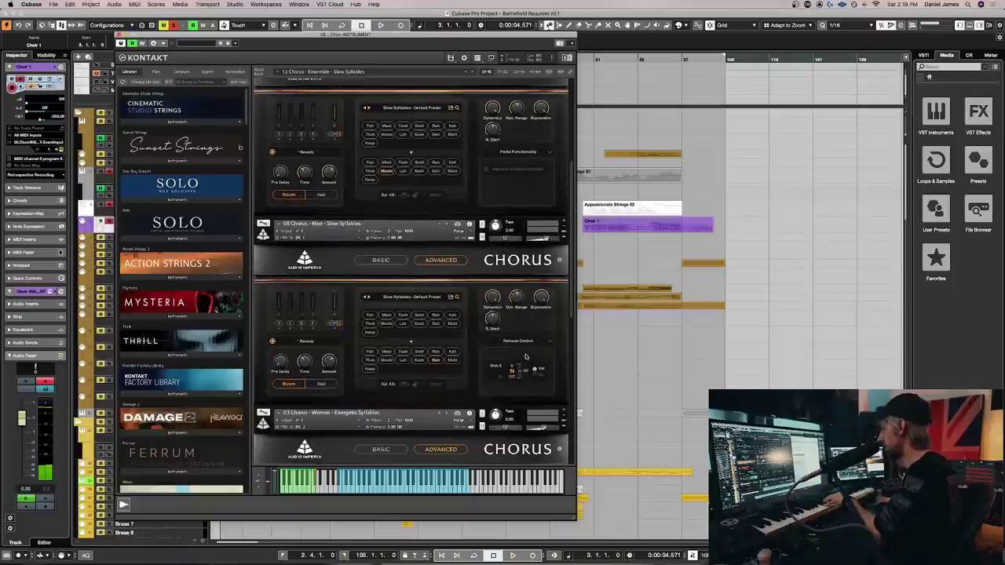
left_click(520, 345)
left_click(507, 361)
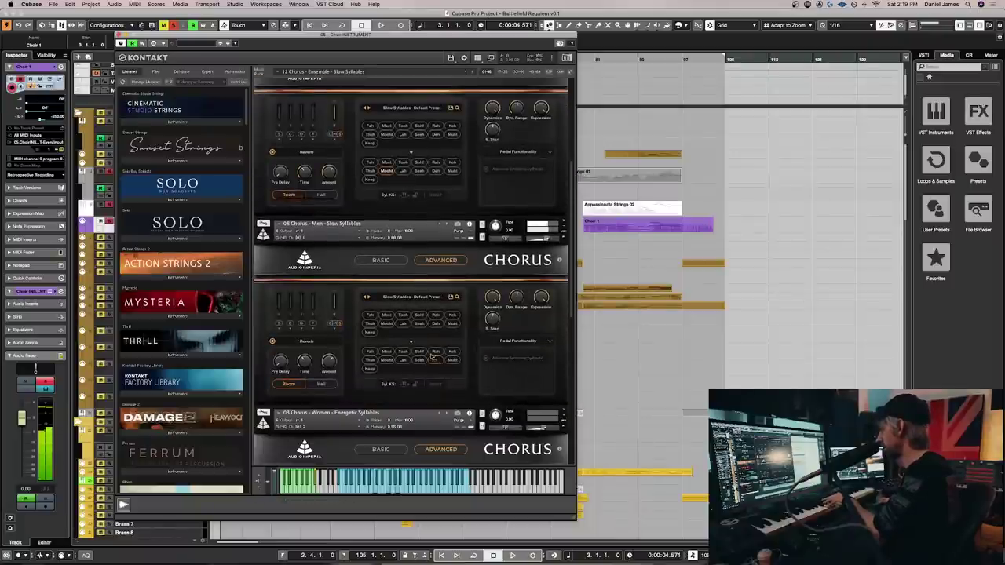
left_click(374, 351)
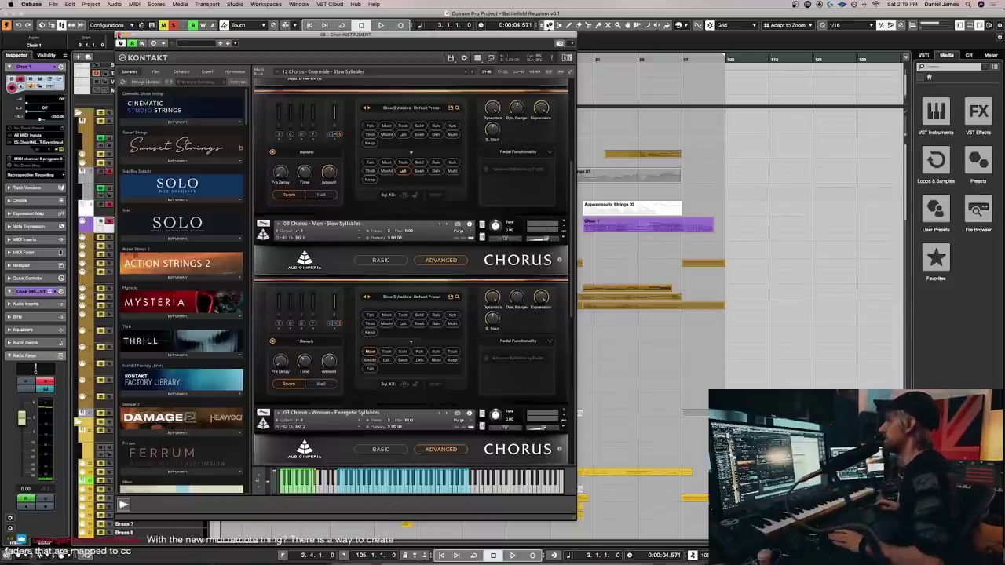
left_click(120, 36)
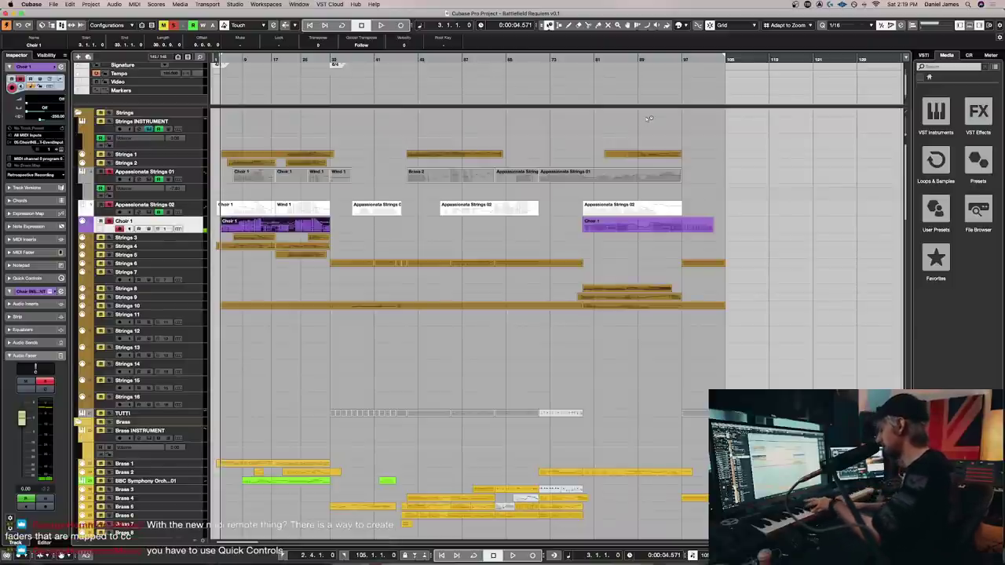
Compare the sounds of Appassionata Strings 02 and Choir 1 by alternately selecting and playing the two tracks
key("Up")
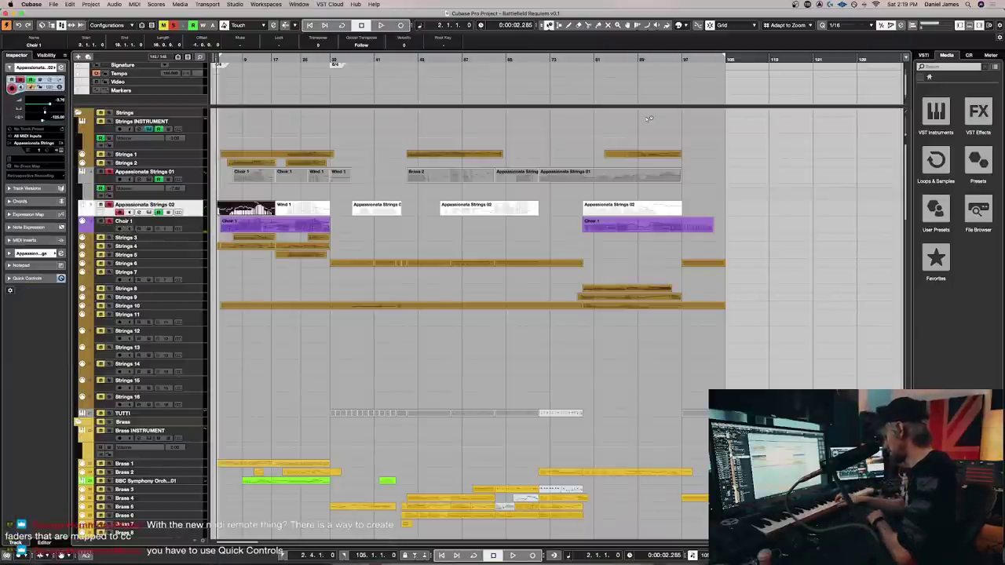
key("Down")
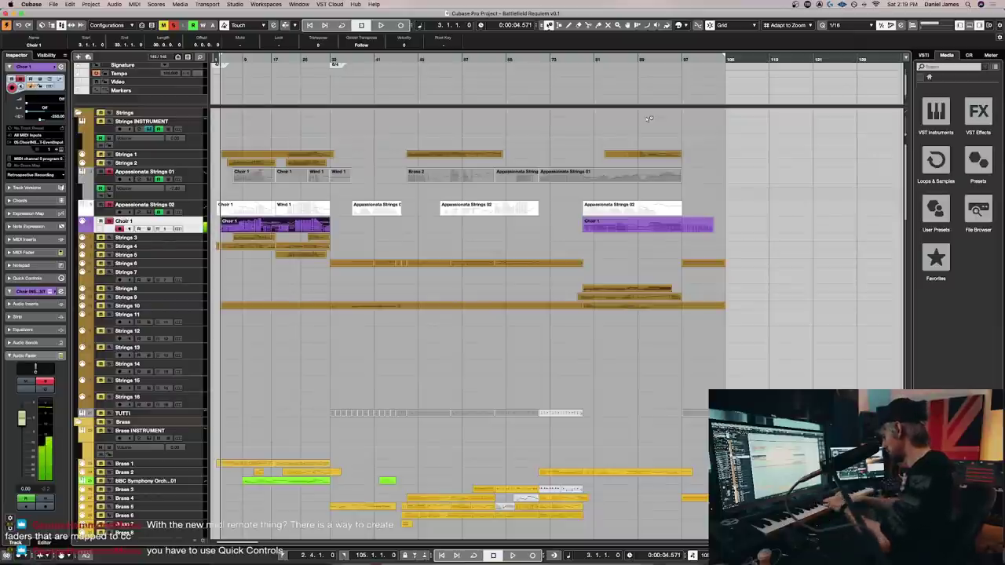
key("Up")
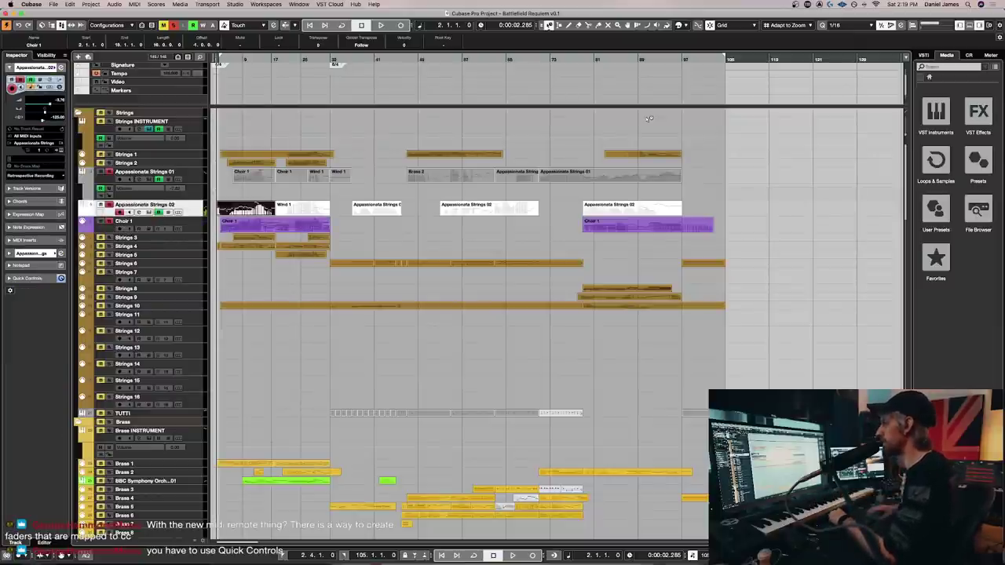
key("Down")
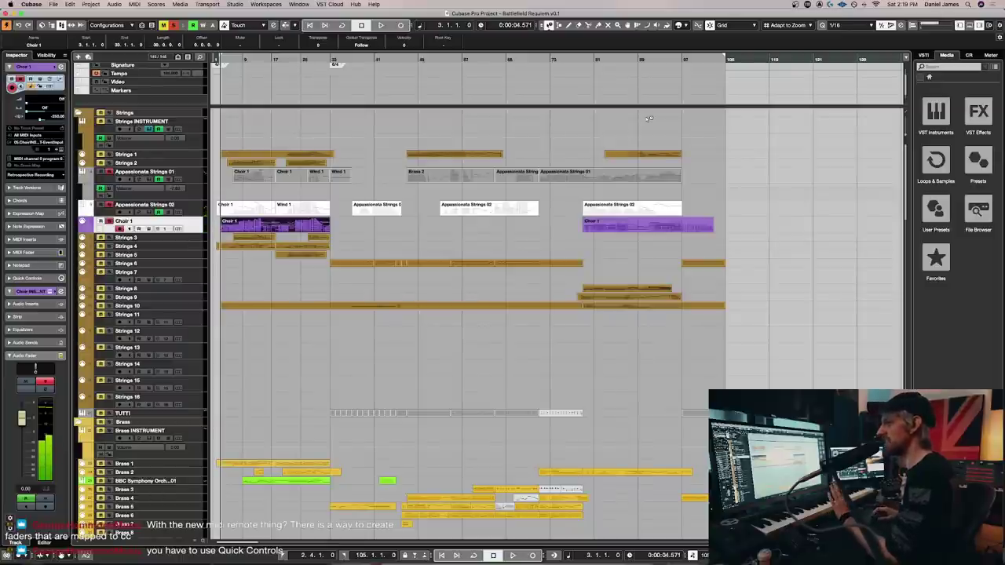
key("Up")
key("Down")
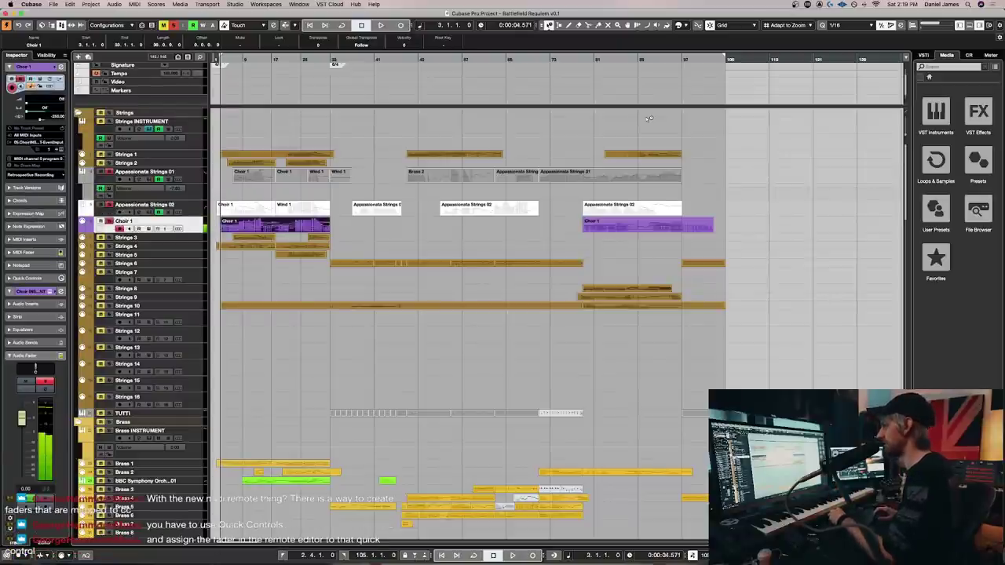
key("Up")
key("Down")
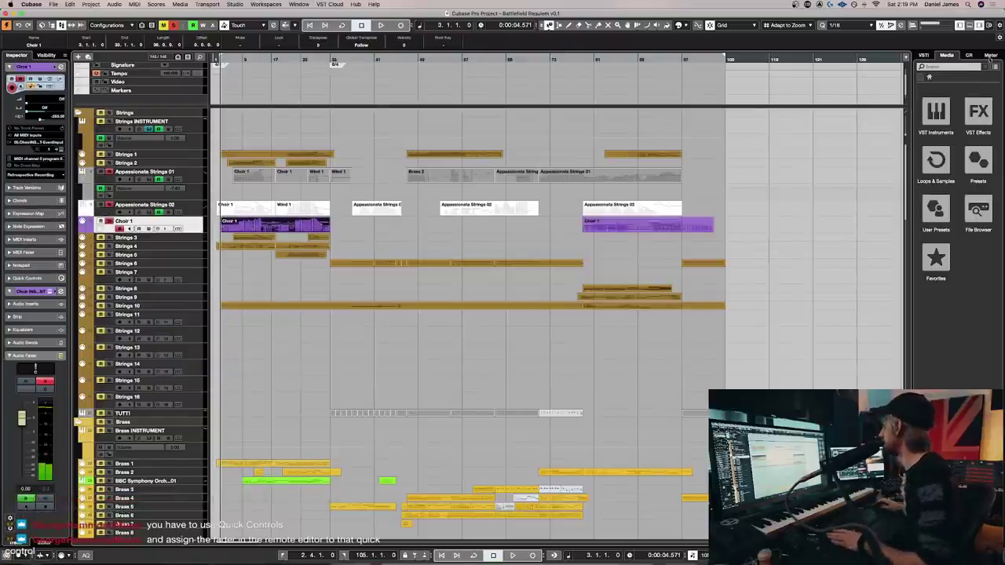
left_click(552, 58)
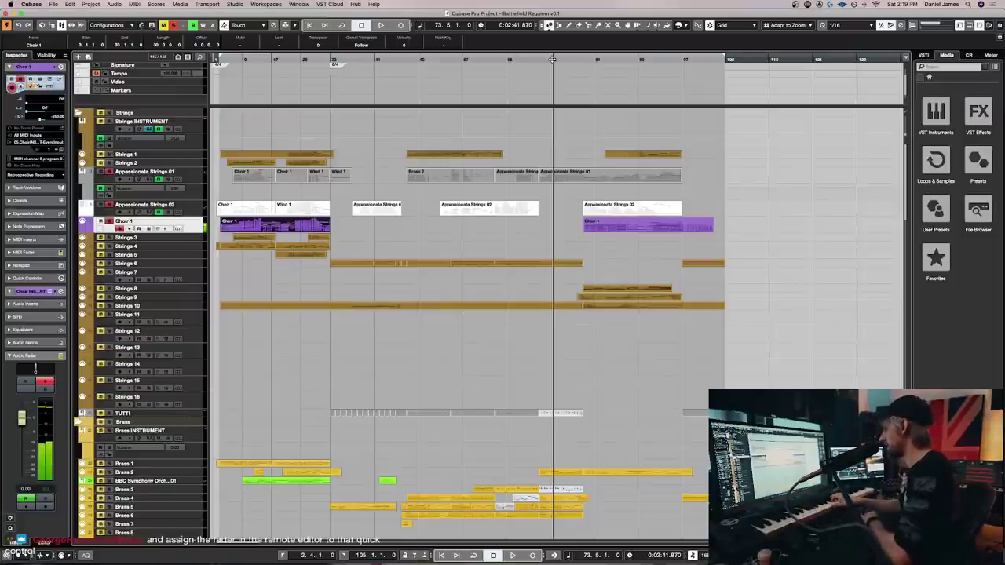
key("Up")
key("Home")
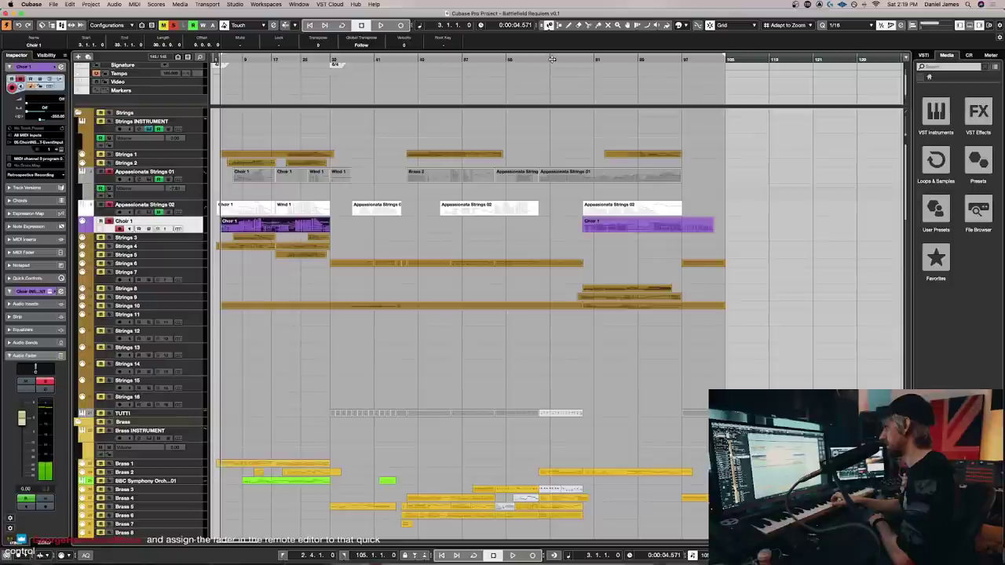
Set the left locator at bar 150 and place a Stereo Out volume automation point there at 0.01
scroll(757, 126, "right", 10)
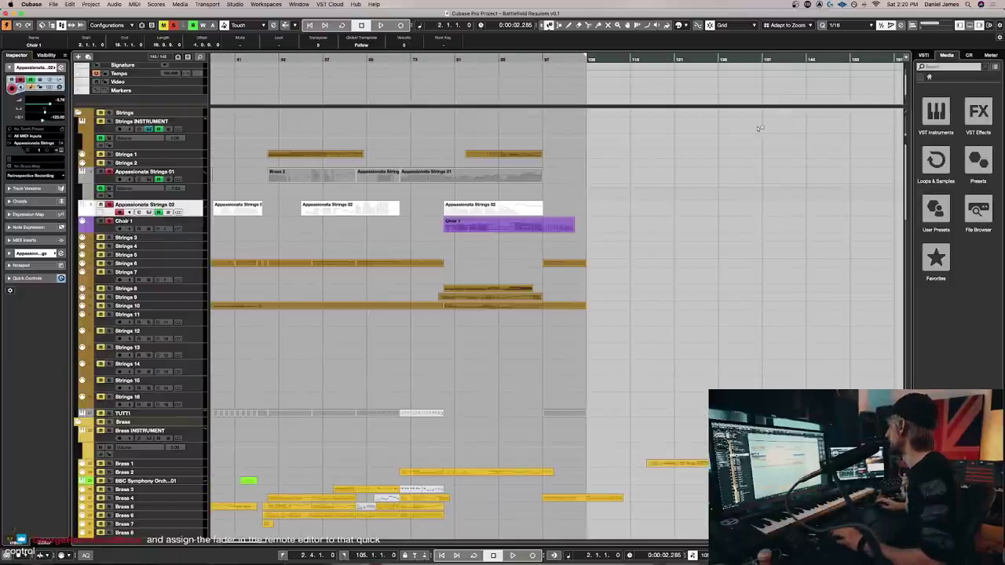
left_click(696, 59, "super")
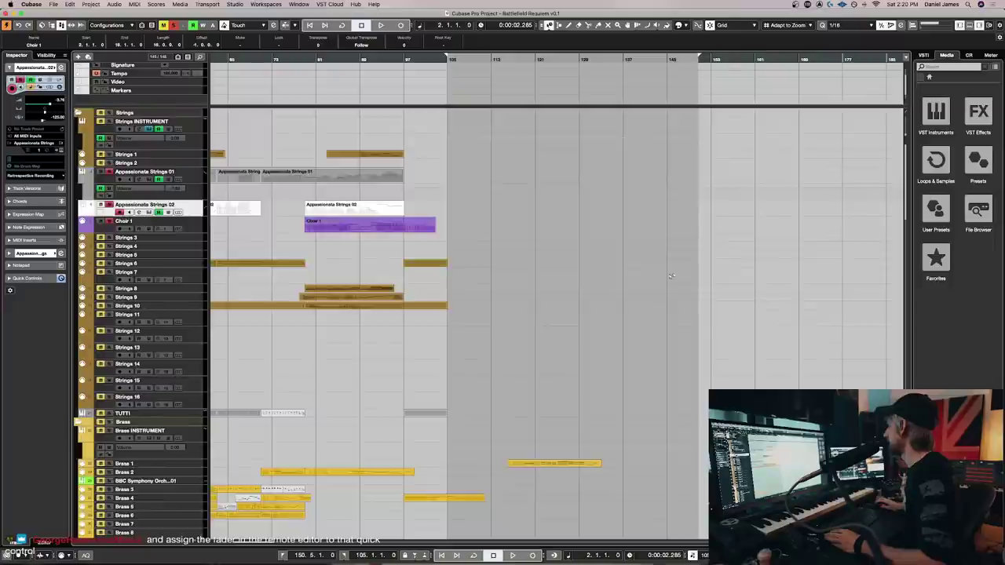
scroll(664, 354, "down", 15)
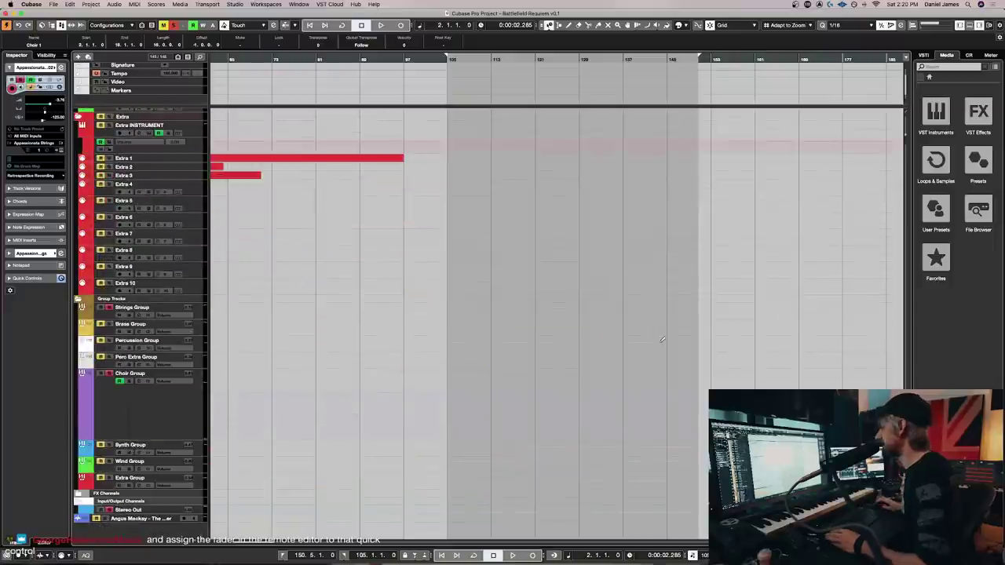
left_click(704, 514)
key("End")
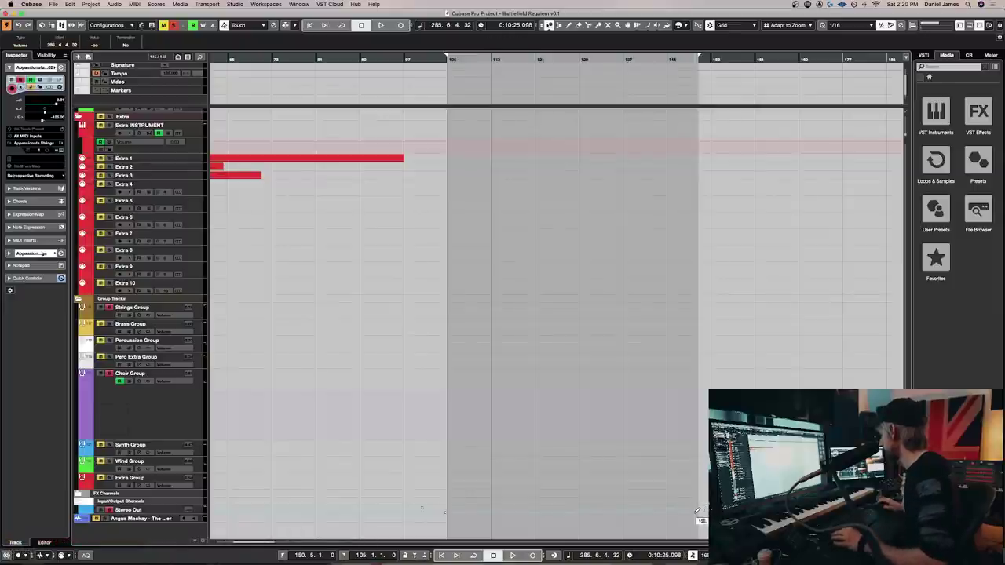
key("KP_1")
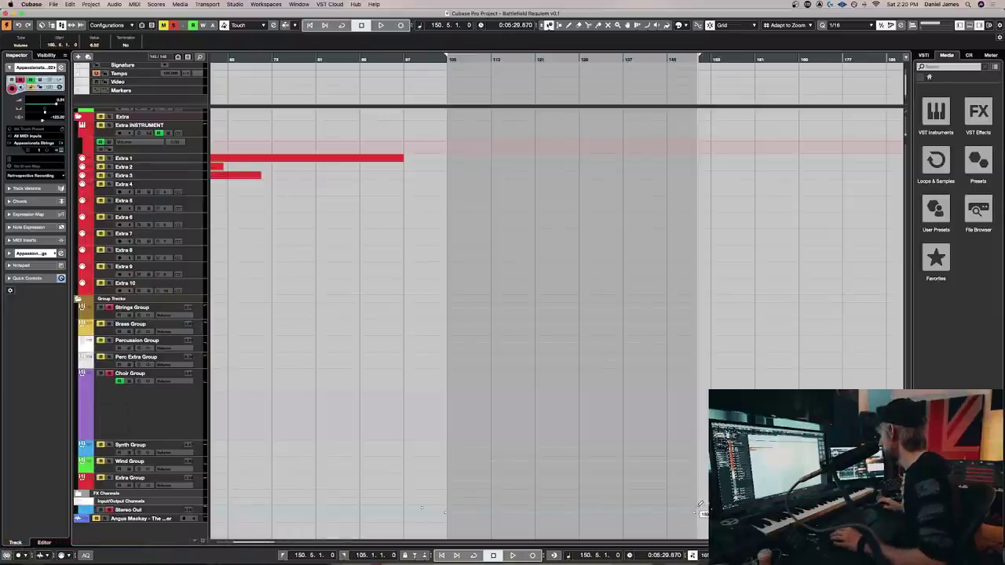
key("space")
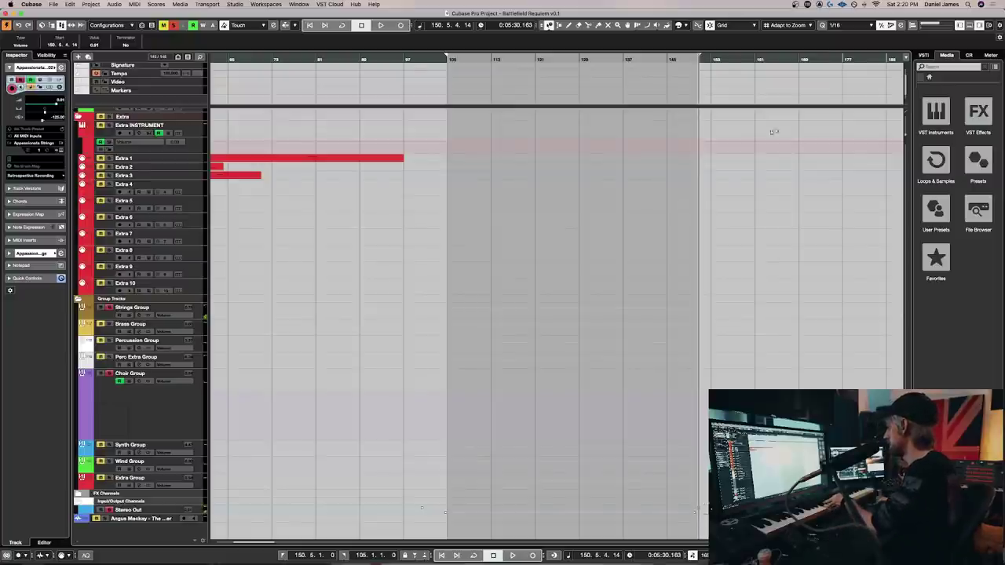
Place the playback position at bar 153 and select the Choir 1 track in the Strings section
left_click(725, 58)
scroll(725, 228, "up", 10)
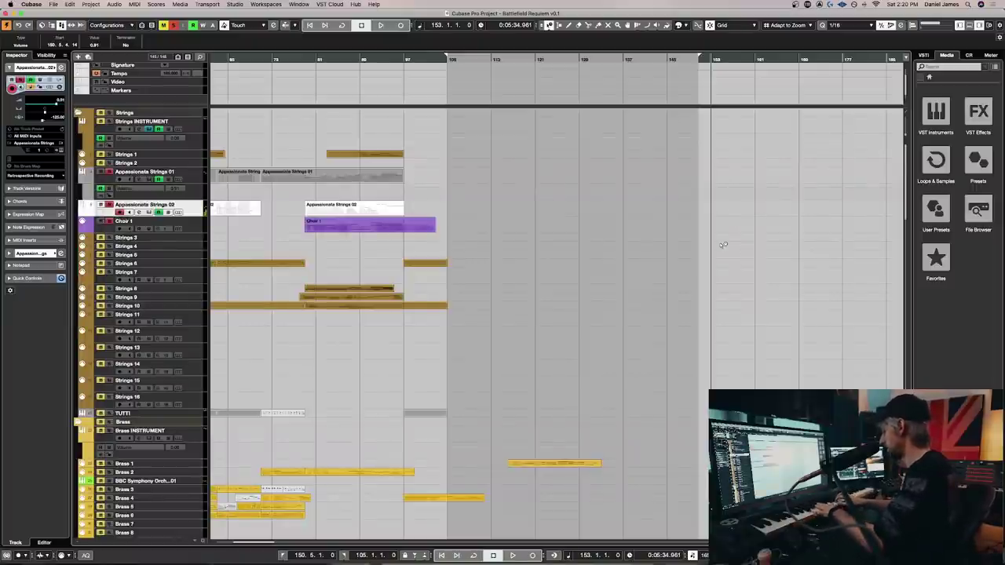
left_click(196, 228)
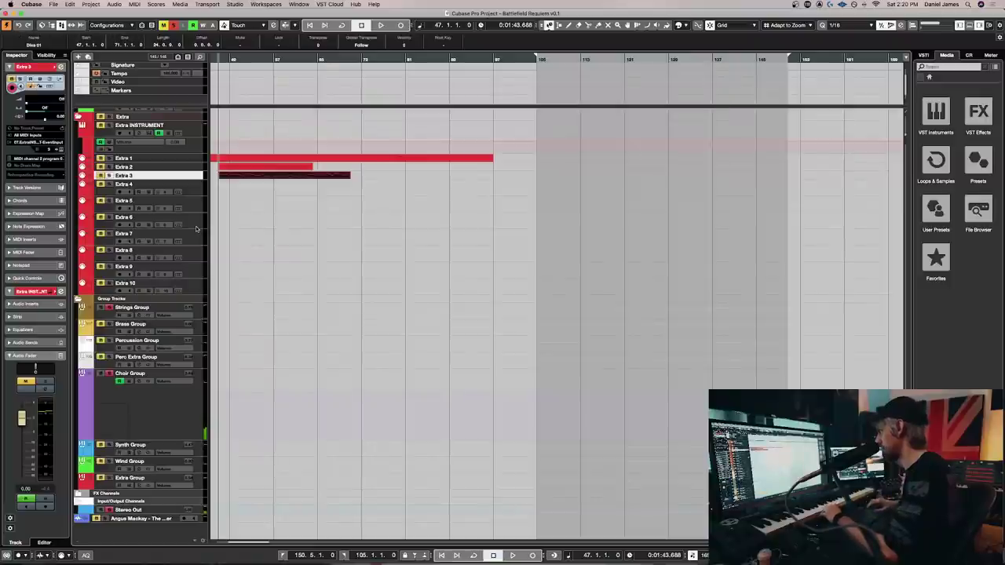
Return to the Strings section and select Appassionata Strings 02 and Choir 1 in turn for playing
scroll(196, 228, "up", 15)
left_click(197, 224)
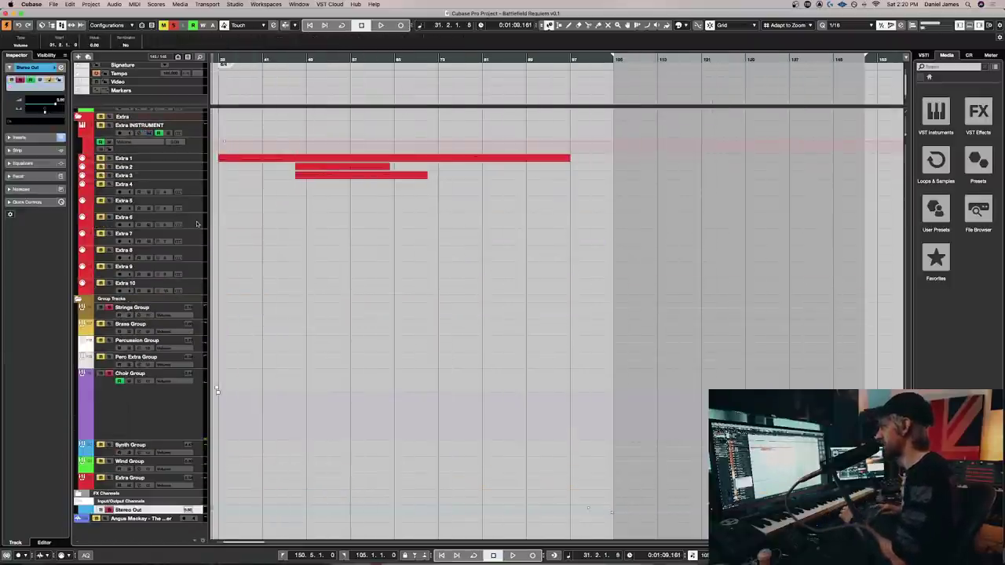
scroll(267, 179, "up", 10)
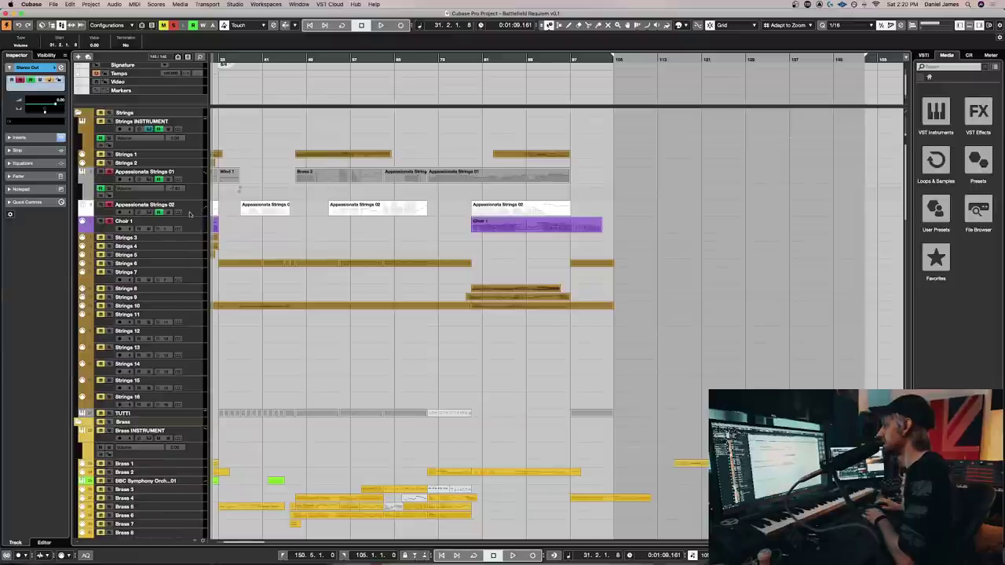
left_click(189, 213)
left_click(191, 223)
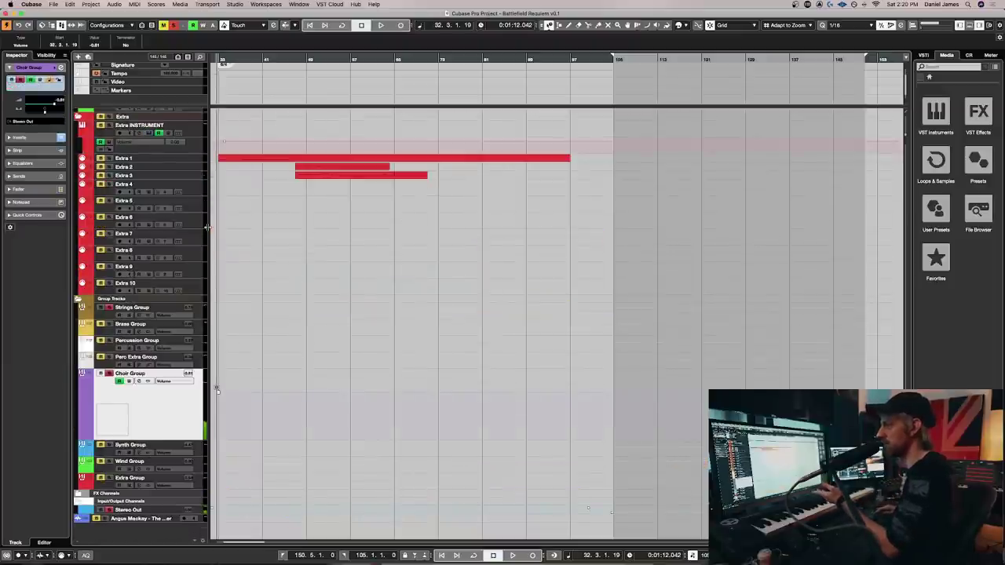
scroll(370, 247, "up", 10)
left_click(194, 223)
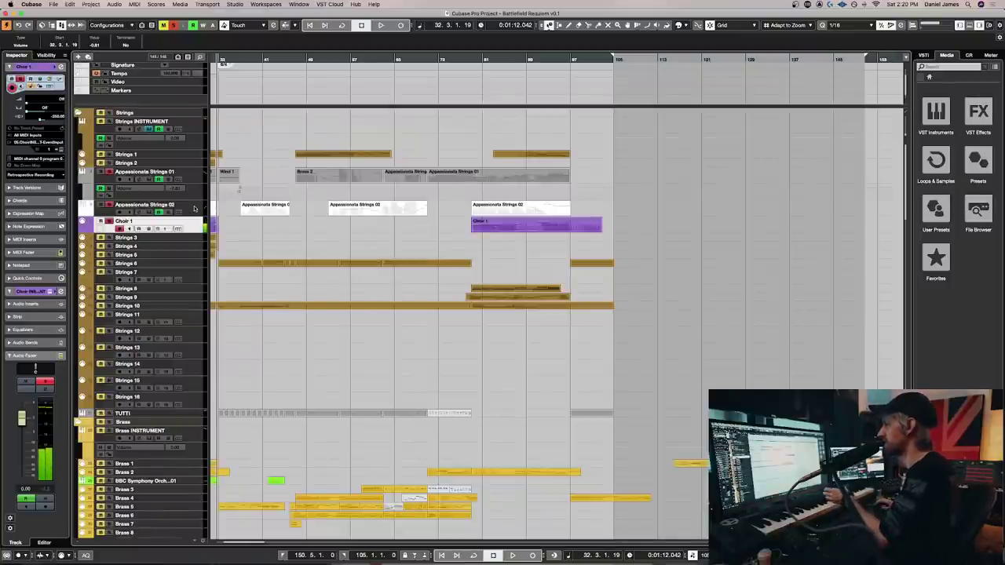
Compare the sounds of Appassionata Strings 02 and Choir 1 by playing them alternately
left_click(194, 208)
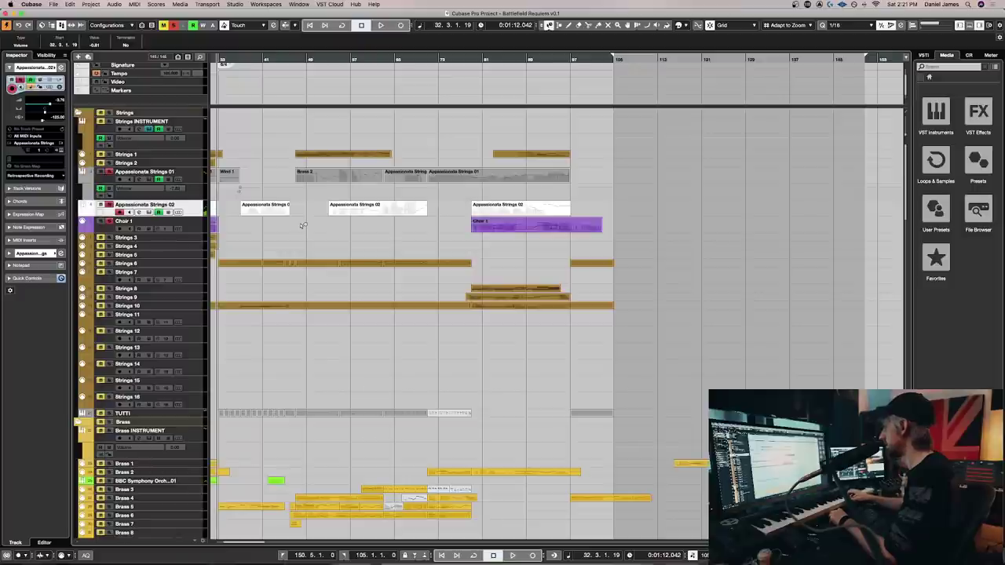
left_click(196, 228)
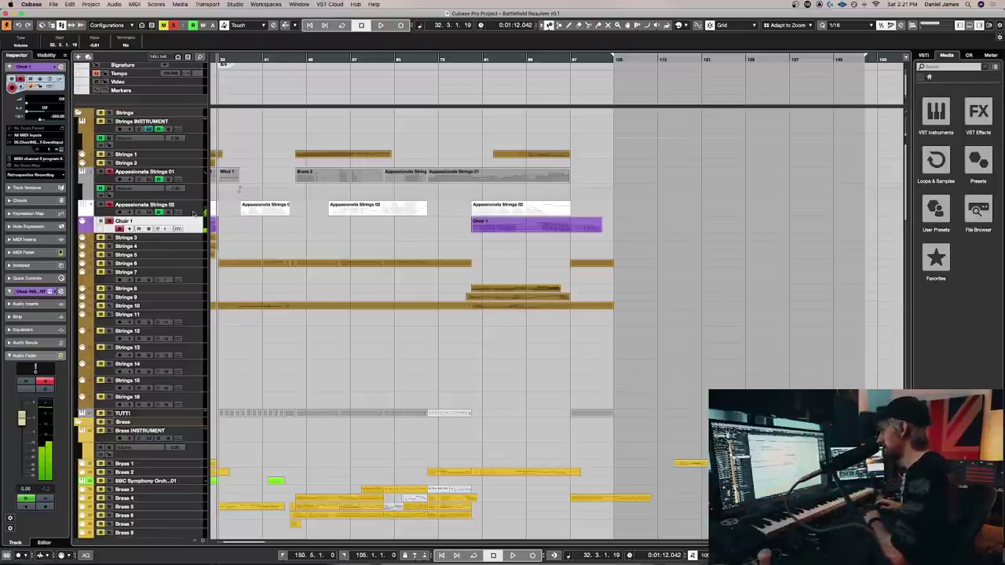
left_click(193, 214)
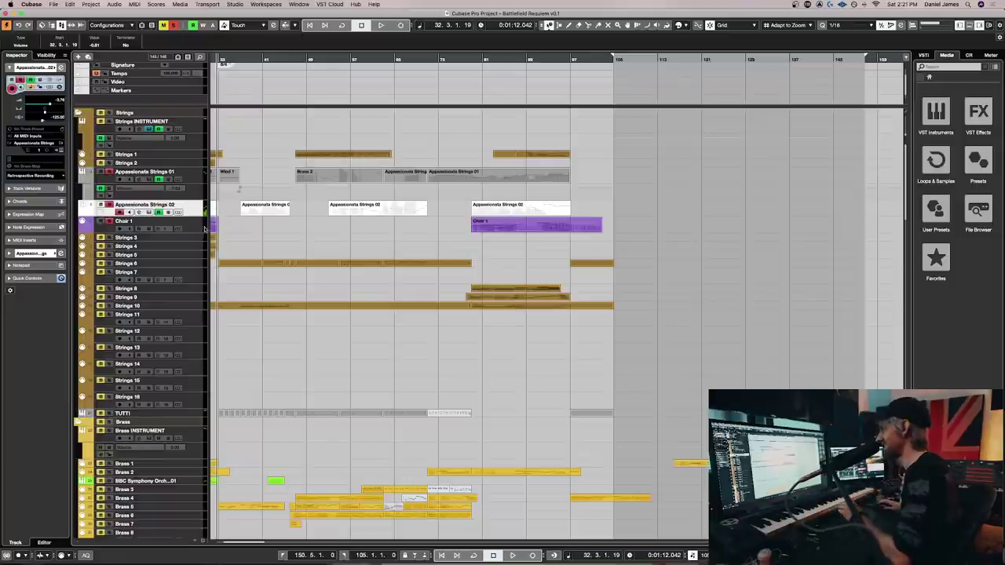
left_click(197, 226)
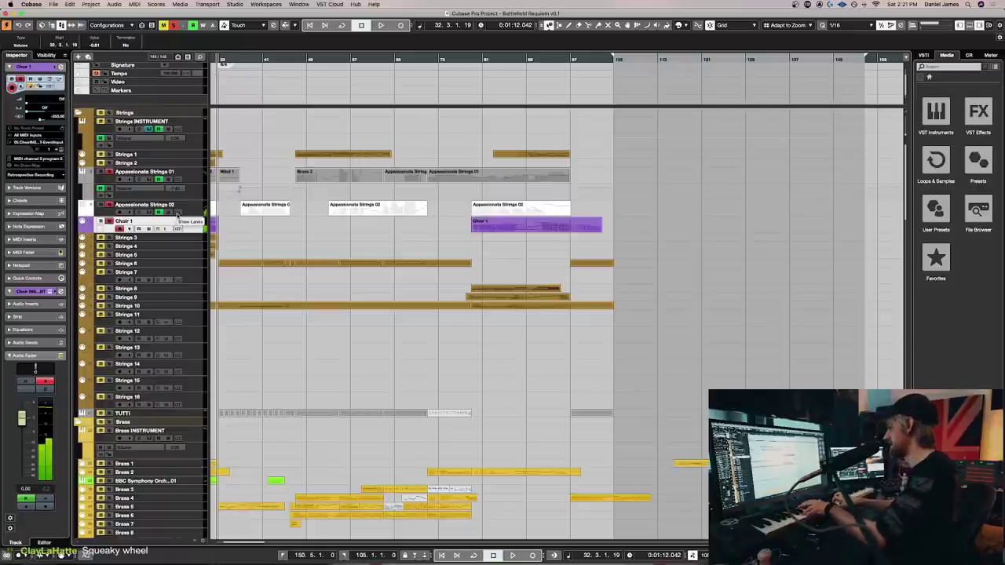
left_click(189, 212)
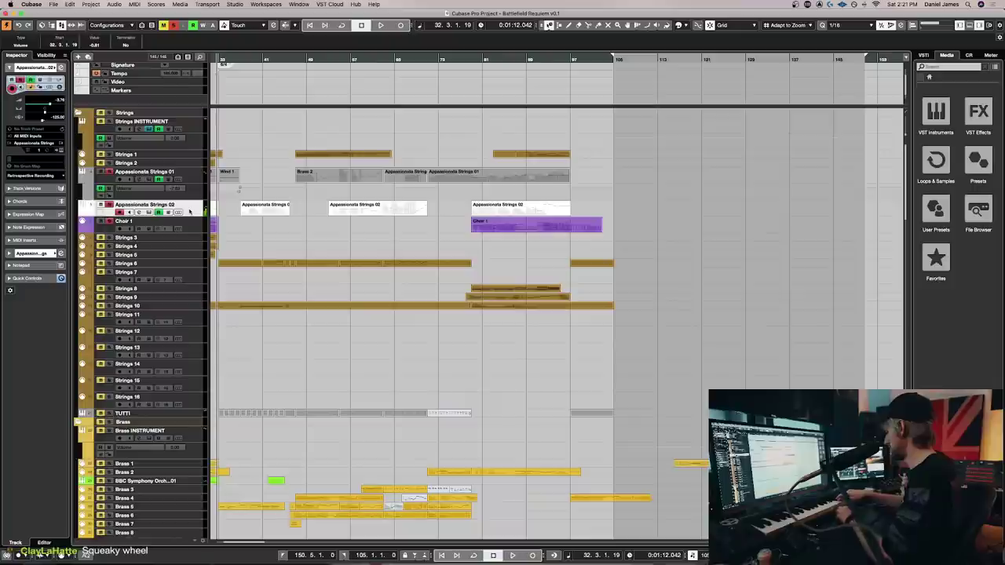
left_click(190, 227)
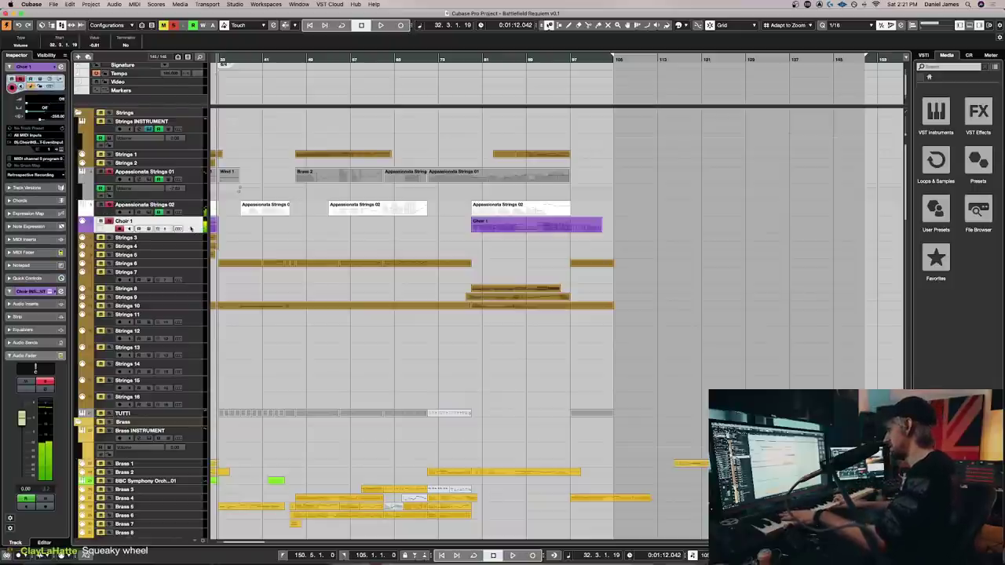
Check Choir 1, Appassionata Strings 02 and Appassionata Strings 01 in turn, bringing the start of the arrangement into view
key("Down")
scroll(190, 228, "up", 10)
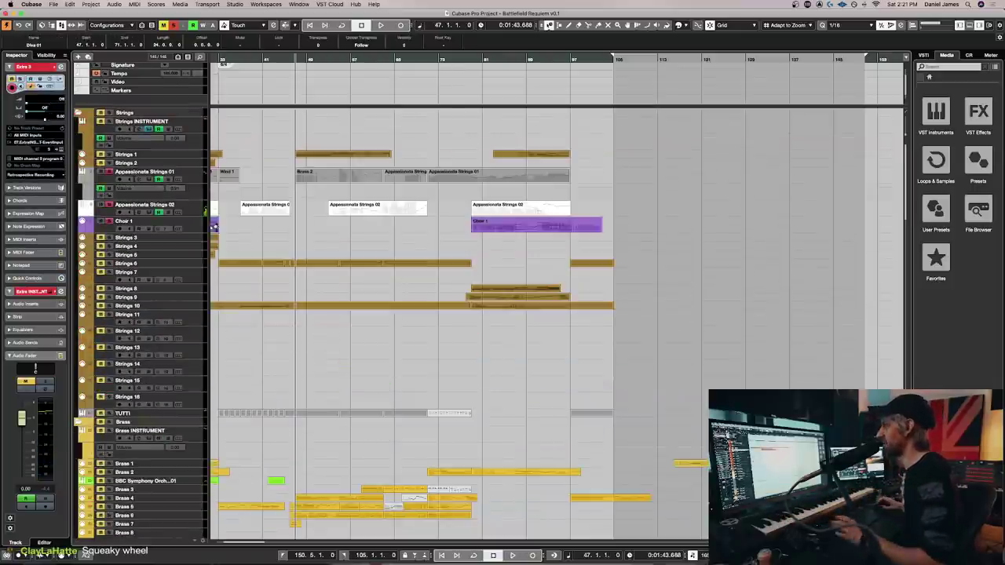
left_click(190, 226)
left_click(190, 208)
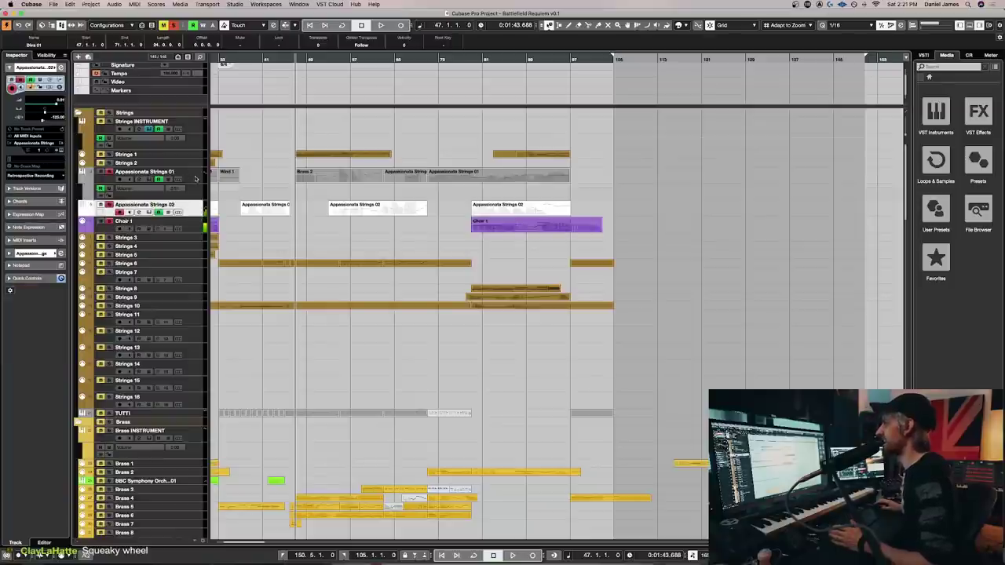
left_click(194, 177)
scroll(253, 285, "down", 1)
scroll(253, 284, "left", 3)
scroll(253, 285, "up", 1)
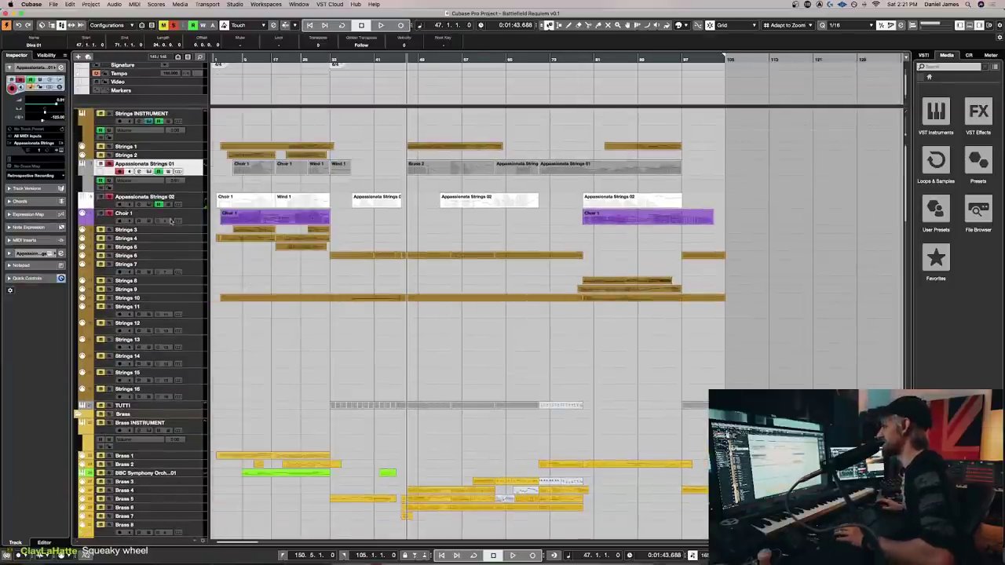
Unsolo Appassionata Strings 02 and move the Choir 1 track from the Strings section back into the Choir folder, above Choir 2
left_click(190, 203)
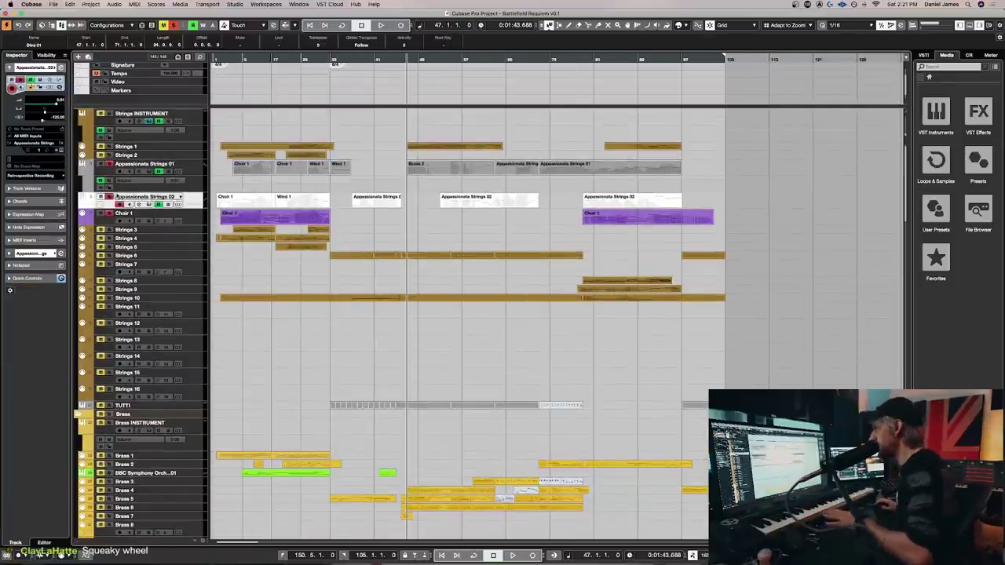
scroll(277, 347, "down", 3)
scroll(277, 346, "down", 15)
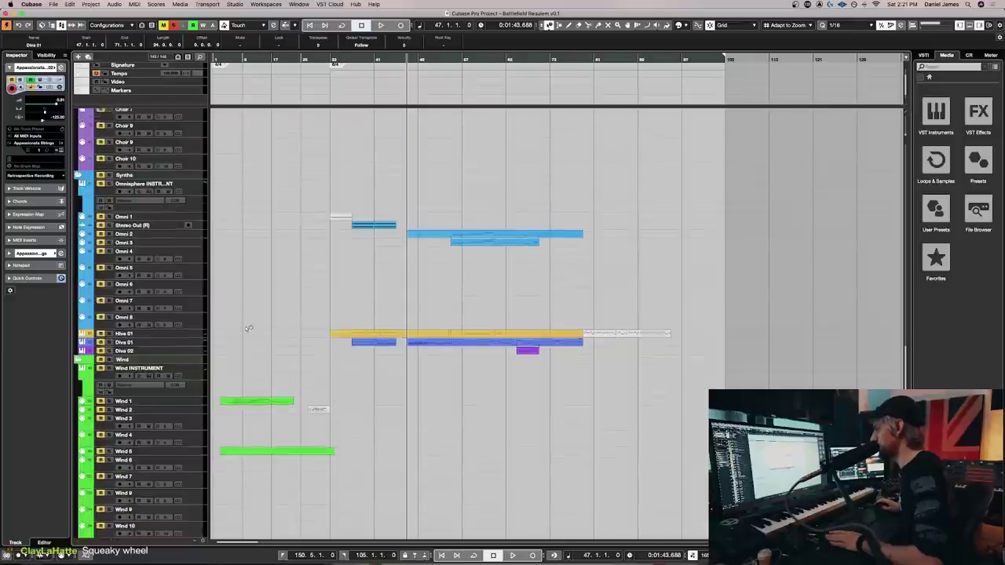
scroll(255, 311, "up", 15)
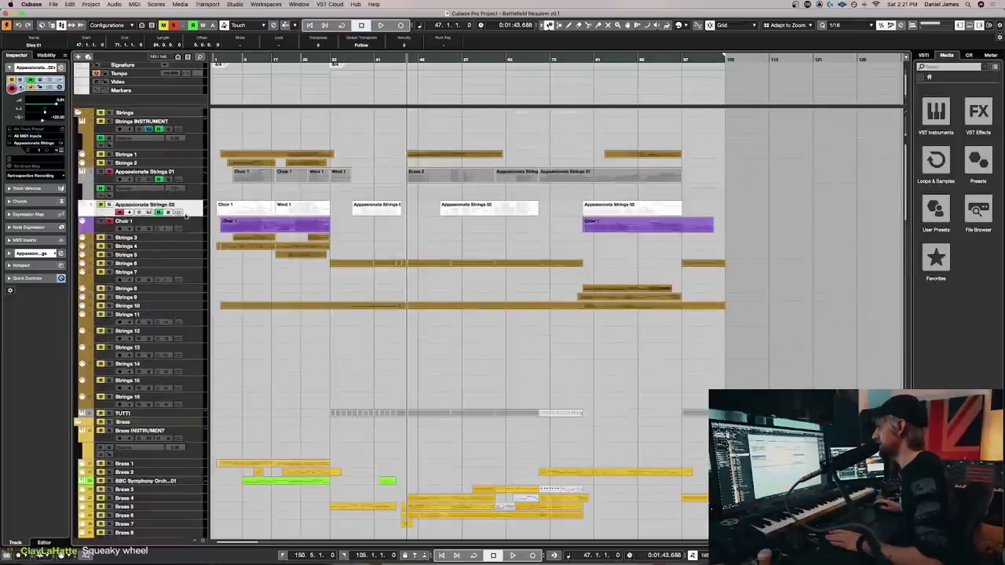
left_click(189, 224)
scroll(188, 353, "down", 15)
scroll(185, 330, "up", 15)
scroll(182, 303, "down", 3)
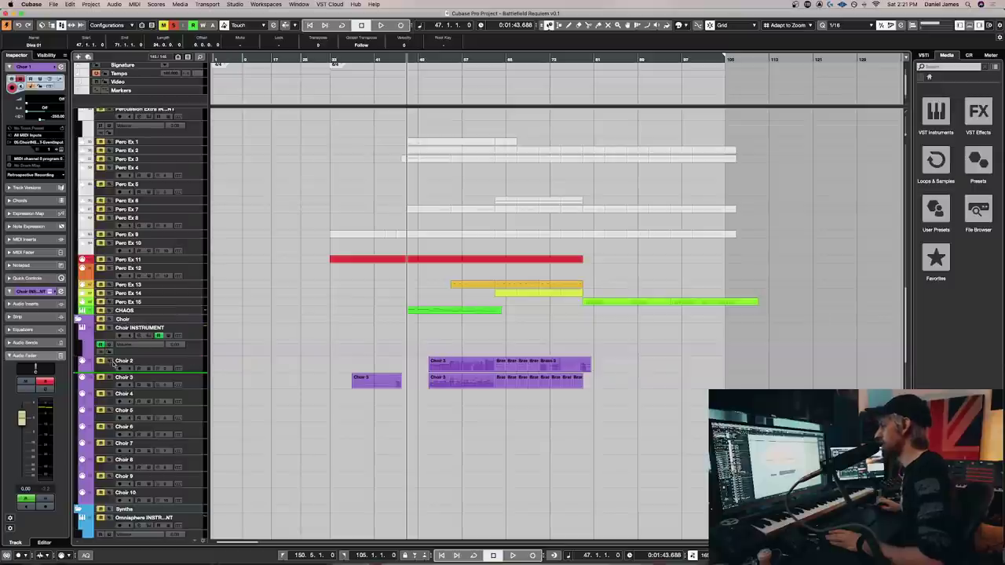
scroll(226, 348, "down", 10)
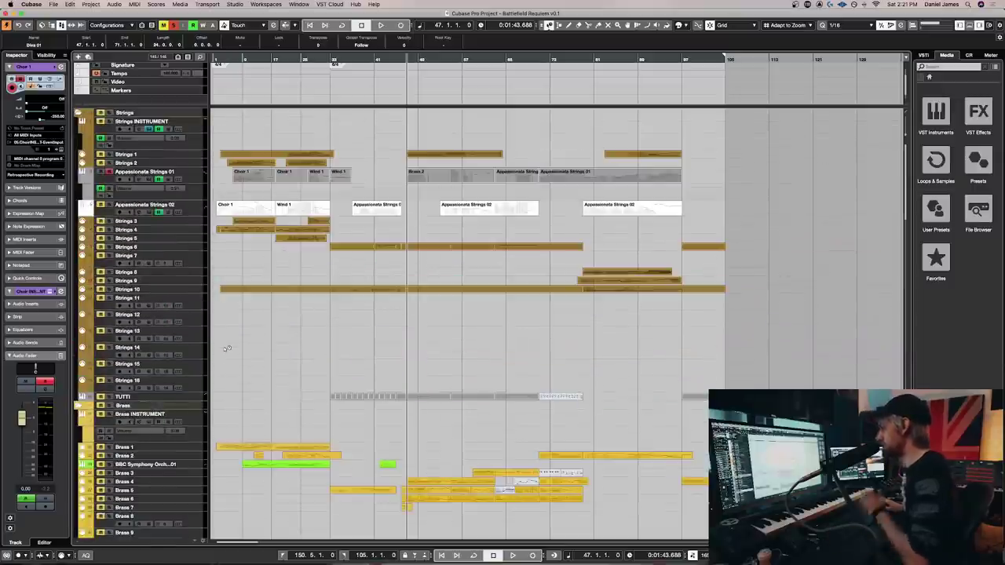
Clear the remaining solo states and select the Strings 11 track for playing
left_click(191, 273)
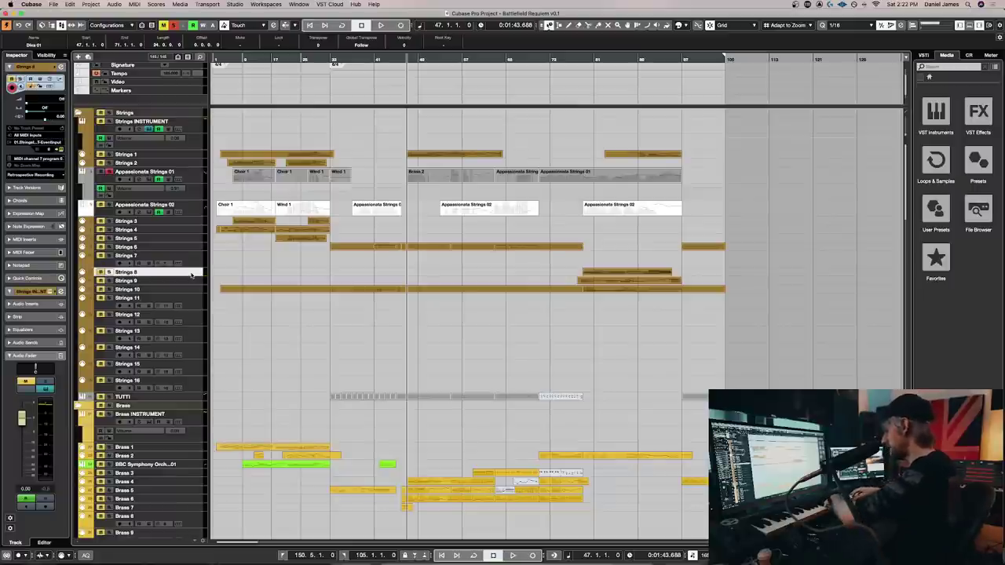
left_click(192, 299)
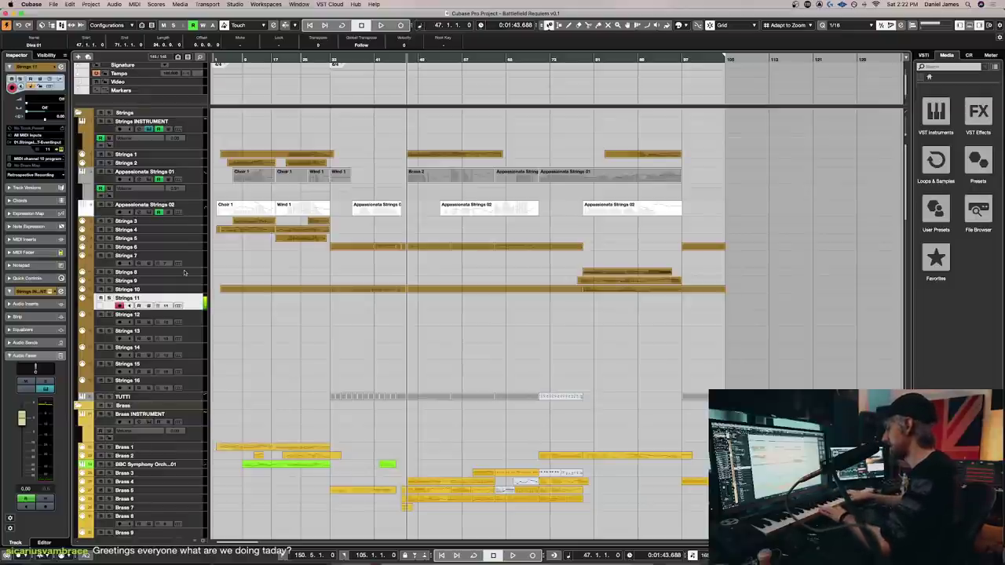
Select Choir 1 in the Choir folder, open its Kontakt instrument and reposition the instrument window
scroll(280, 327, "down", 10)
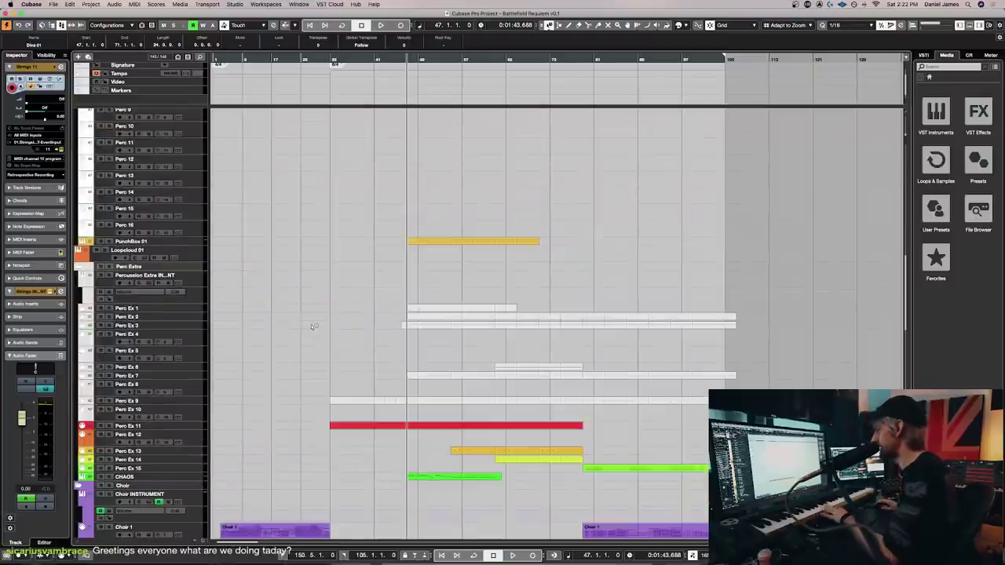
scroll(348, 285, "down", 5)
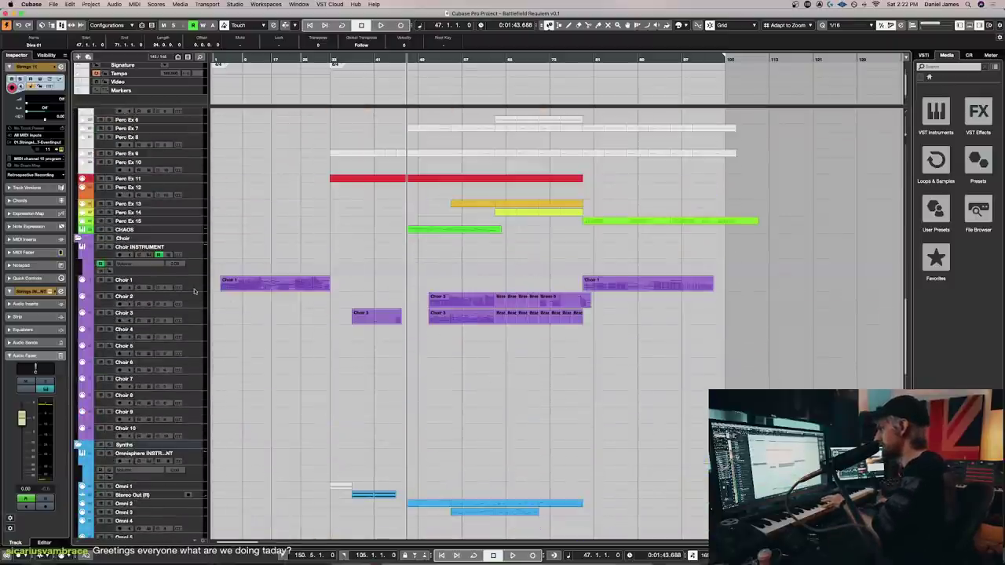
left_click(194, 291)
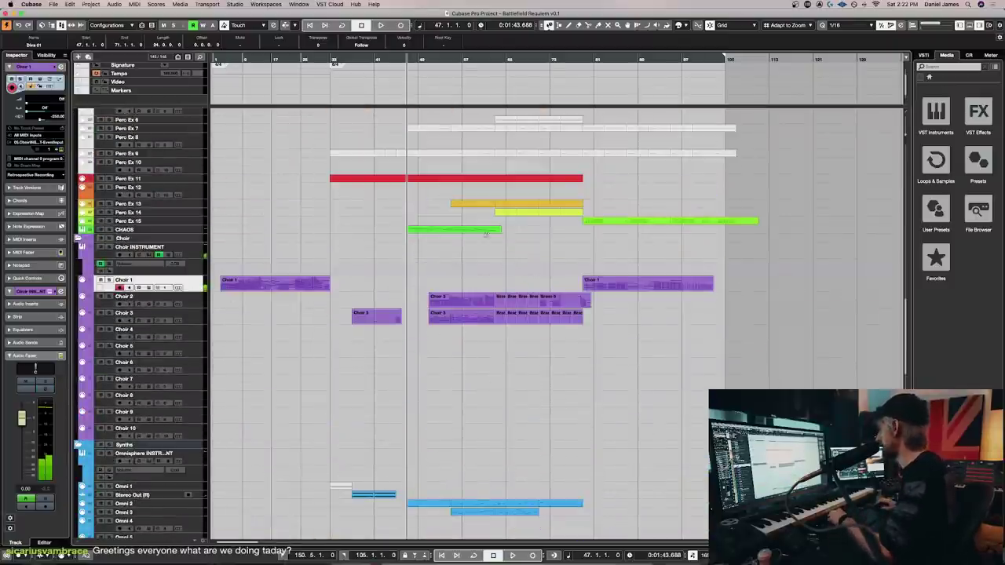
left_click(336, 303)
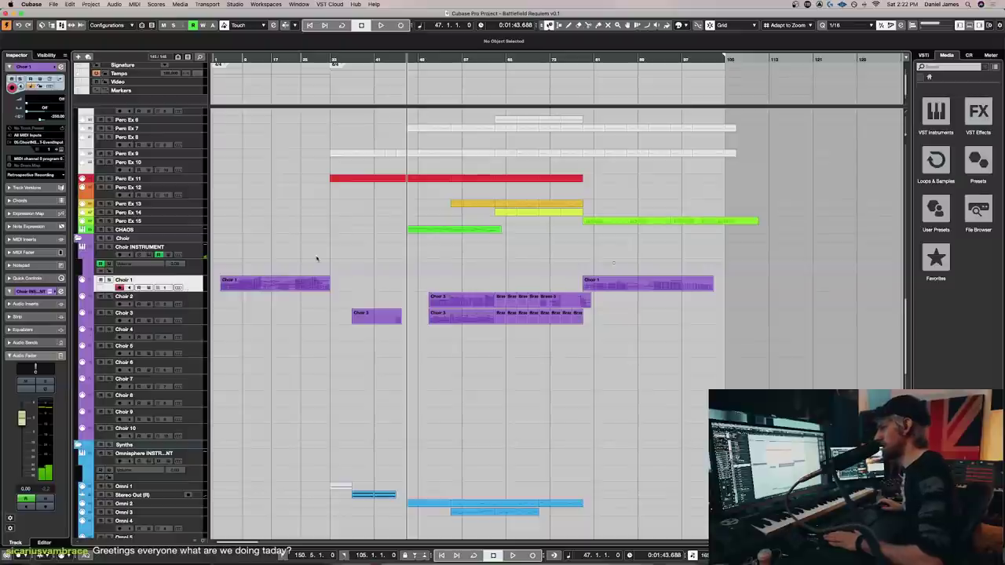
key("f")
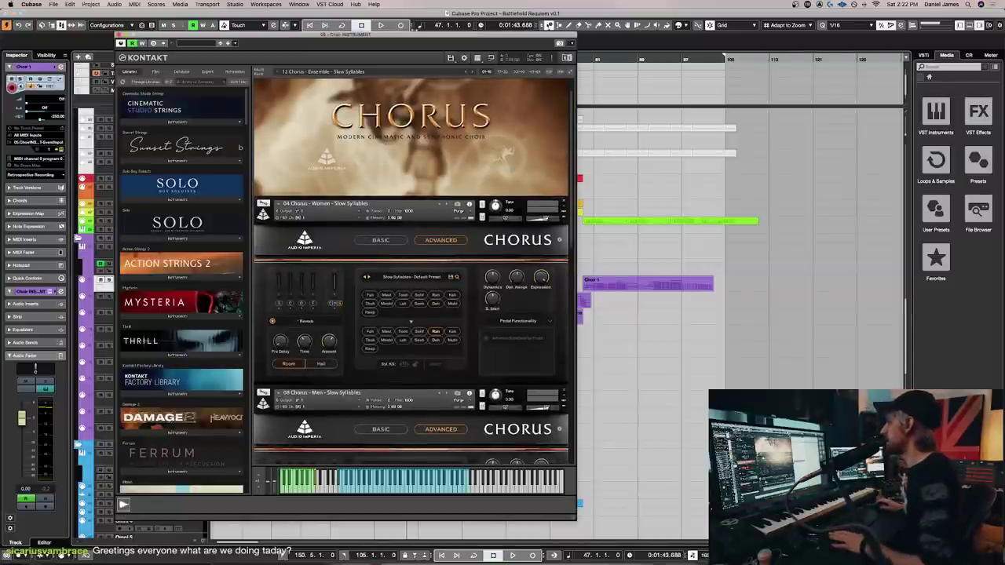
left_click_drag(413, 37, 502, 19)
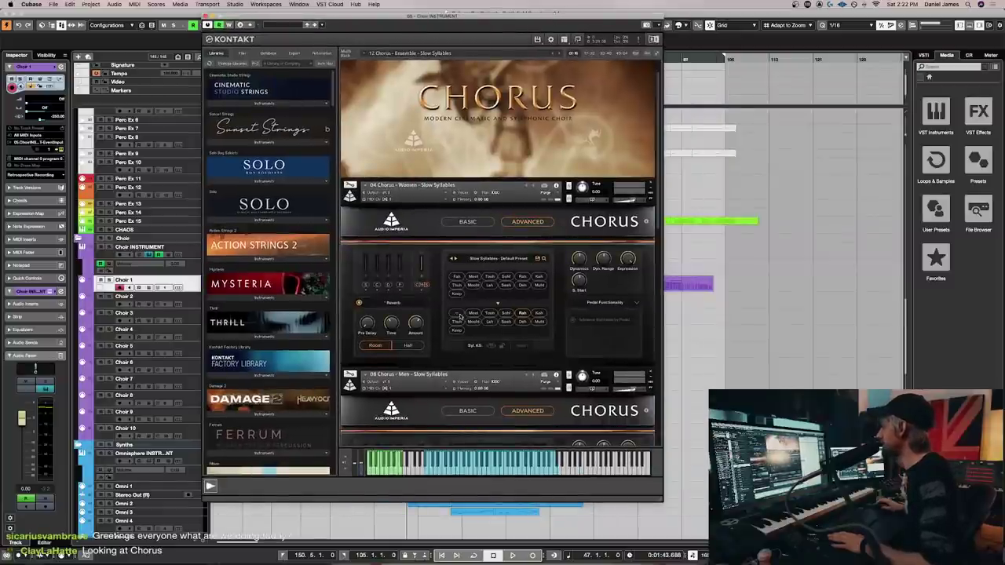
Try the Chorus Women and Men - Slow Syllables patches in the basic view and return both to the advanced view
left_click(468, 223)
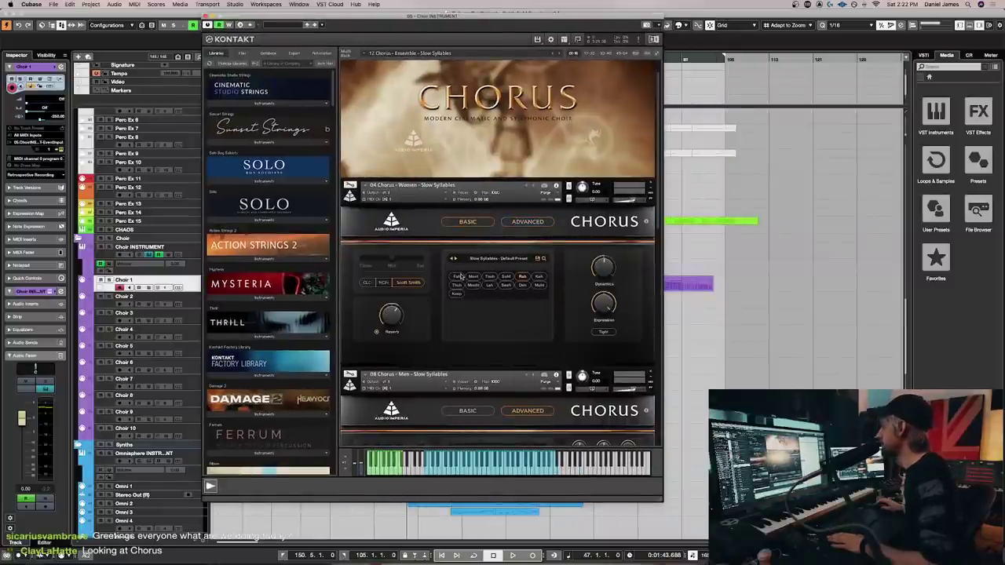
scroll(495, 311, "down", 2)
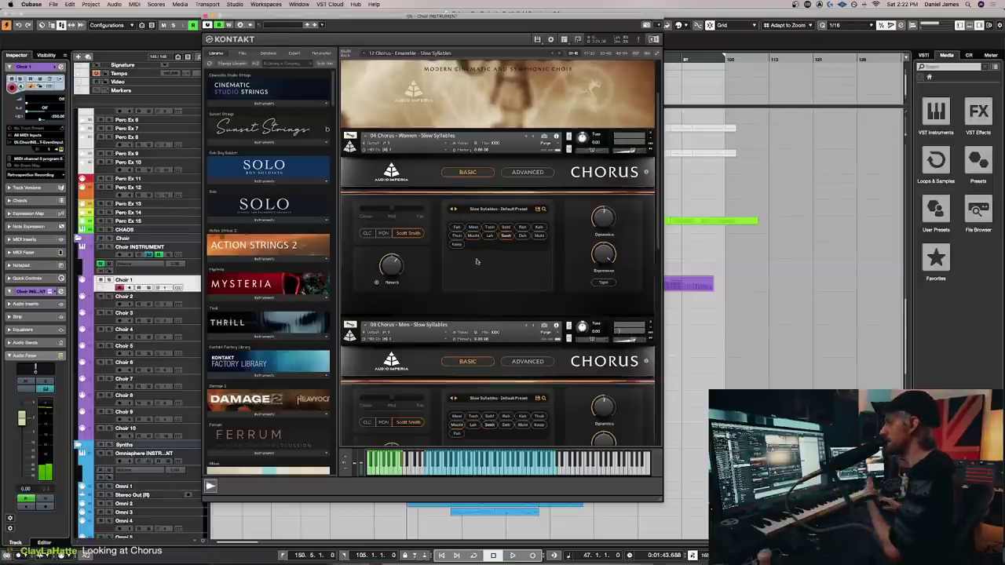
left_click(528, 172)
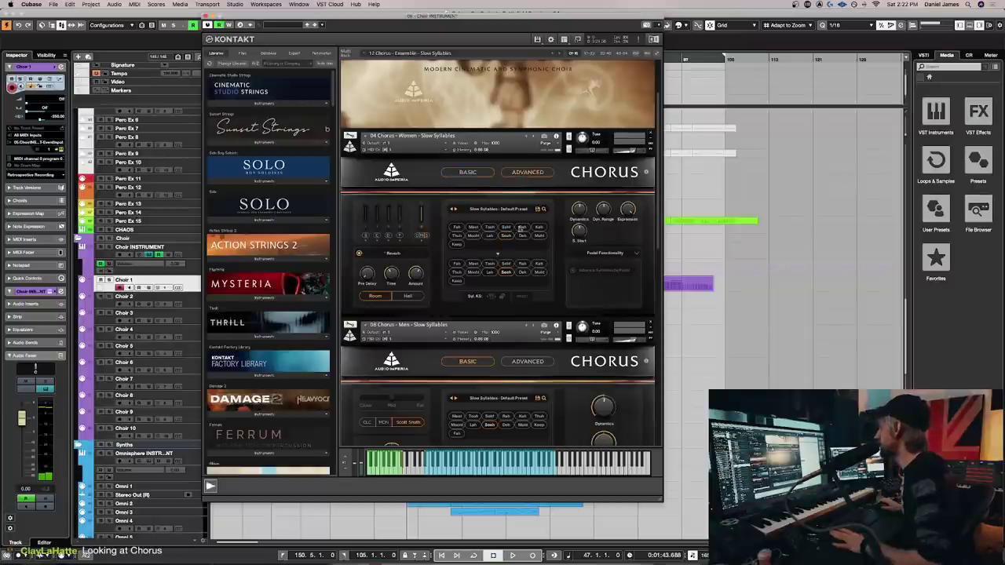
left_click(526, 361)
Clear the existing syllables from the sequence of Chorus Men - Slow Syllables
scroll(458, 256, "down", 1)
scroll(457, 256, "down", 2)
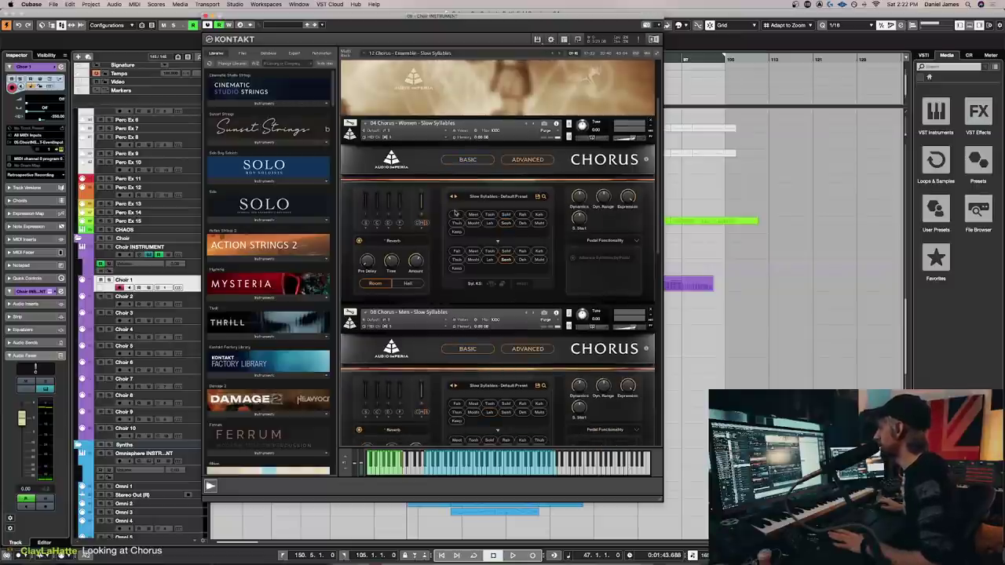
scroll(462, 304, "down", 5)
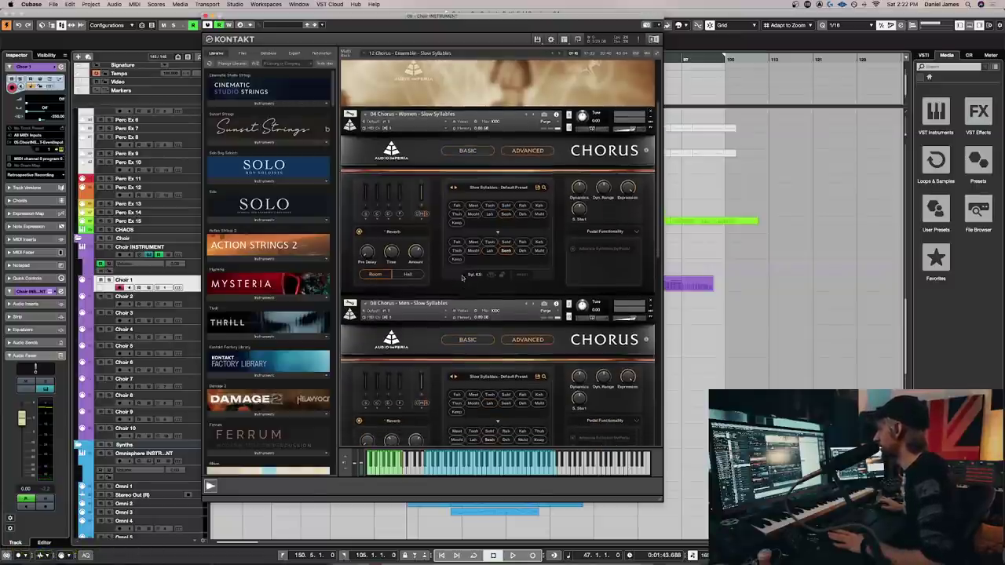
left_click(457, 405)
left_click(458, 405)
left_click(458, 405)
left_click(457, 405)
left_click(457, 405)
left_click(458, 405)
left_click(458, 405)
left_click(458, 405)
left_click(458, 405)
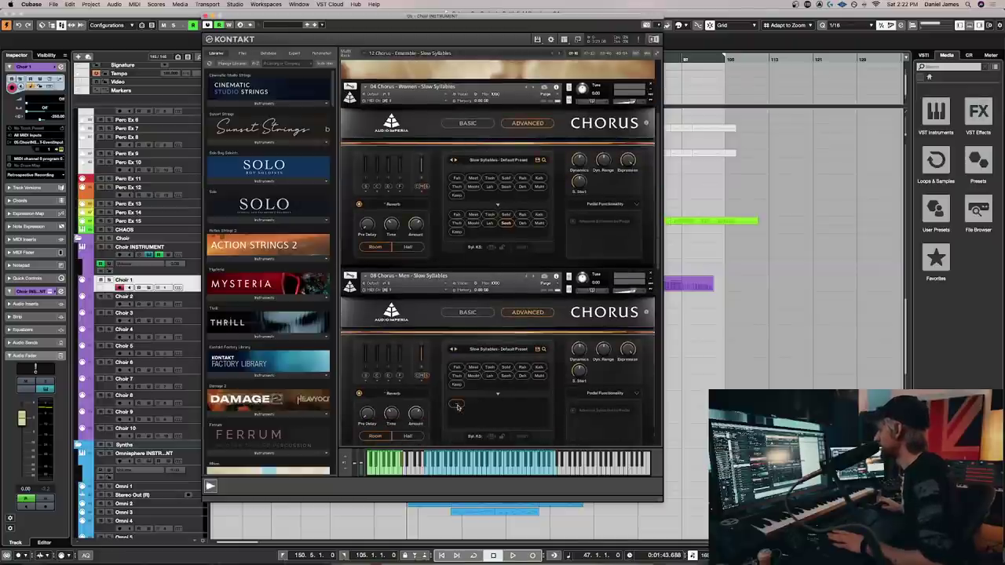
Rebuild the Chorus Men - Slow Syllables sequence from the available syllables in a new order, starting with Fah and ending with Keep
left_click(457, 367)
left_click(474, 367)
left_click(489, 367)
left_click(506, 367)
left_click(522, 367)
left_click(538, 367)
left_click(522, 375)
left_click(538, 375)
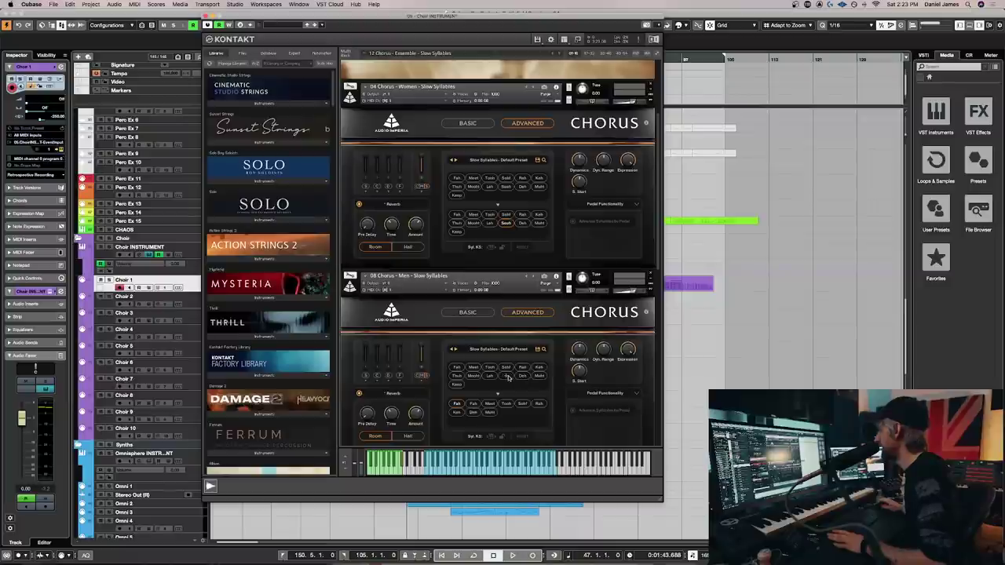
left_click(473, 375)
left_click(457, 384)
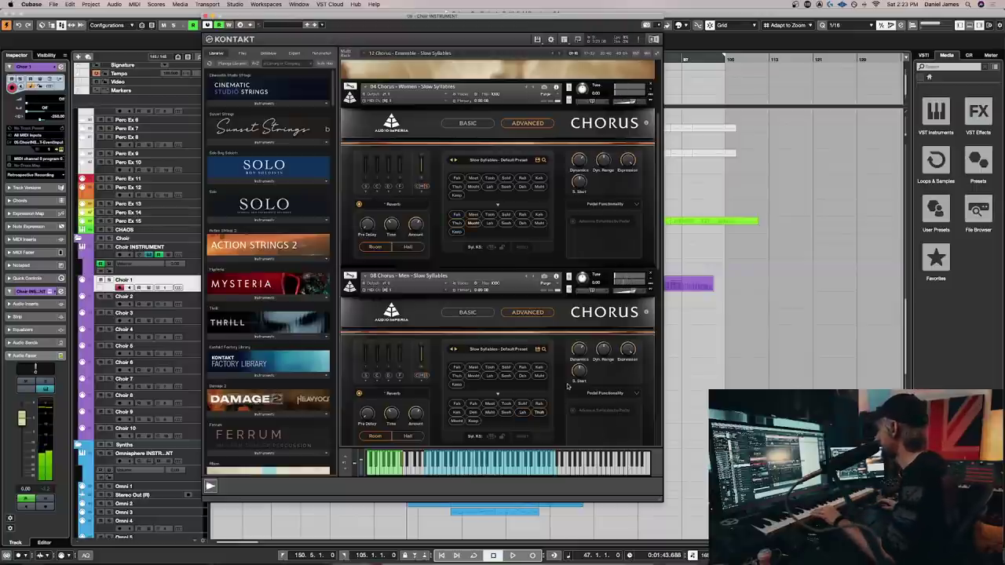
scroll(484, 370, "down", 2)
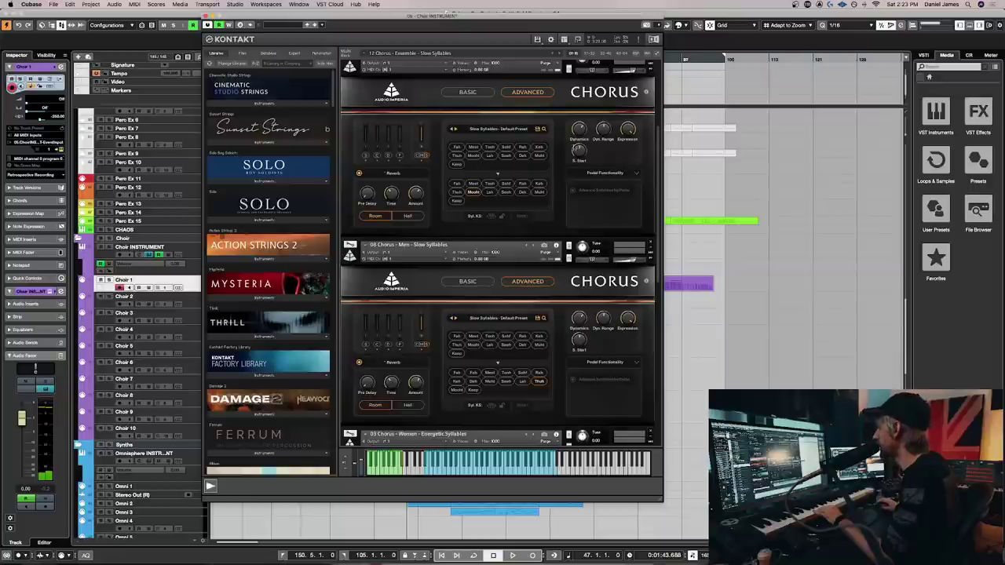
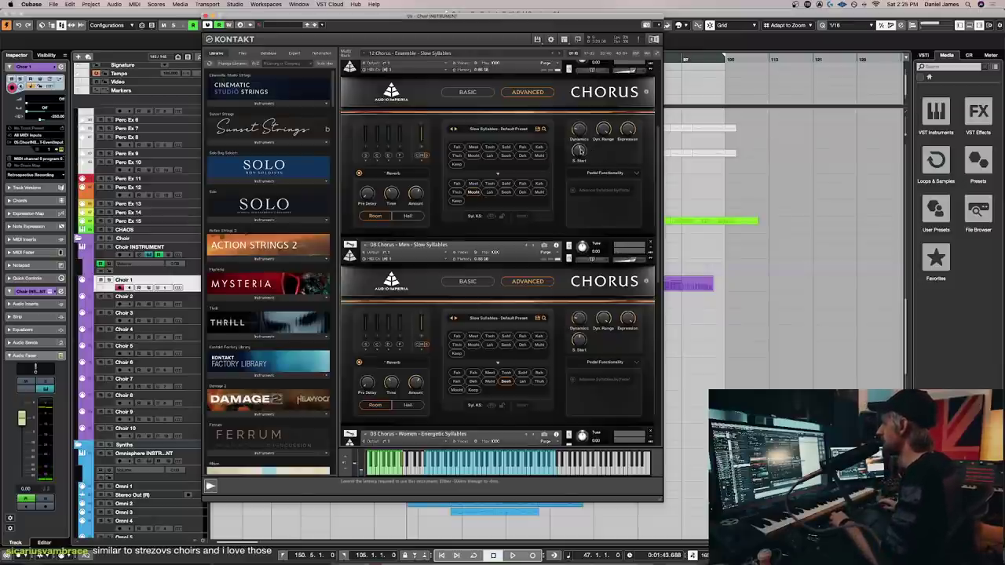
Open the Choir 1 part in the Key Editor and position the Kontakt window clear of its opening notes
left_click_drag(581, 153, 579, 150)
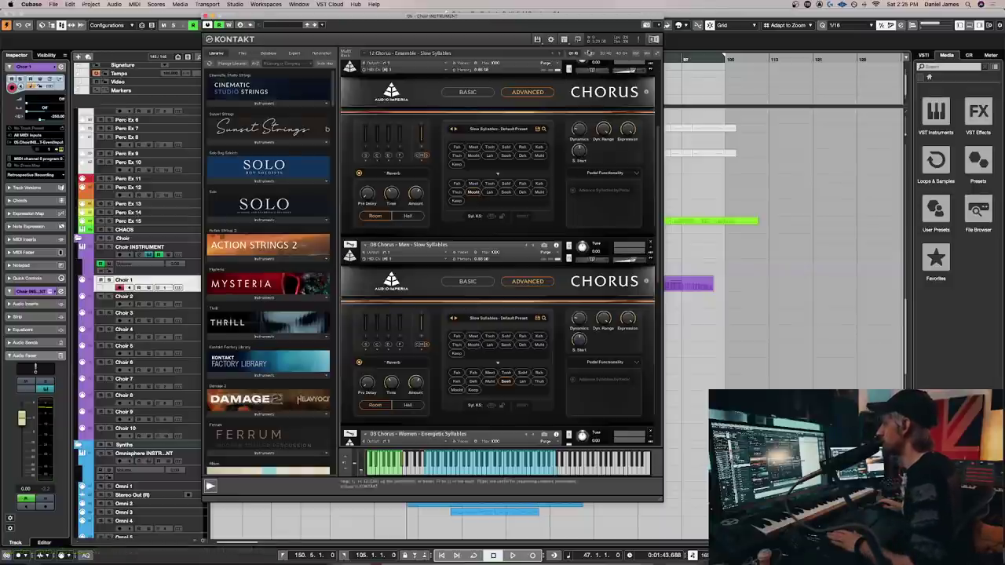
left_click_drag(535, 40, 672, 43)
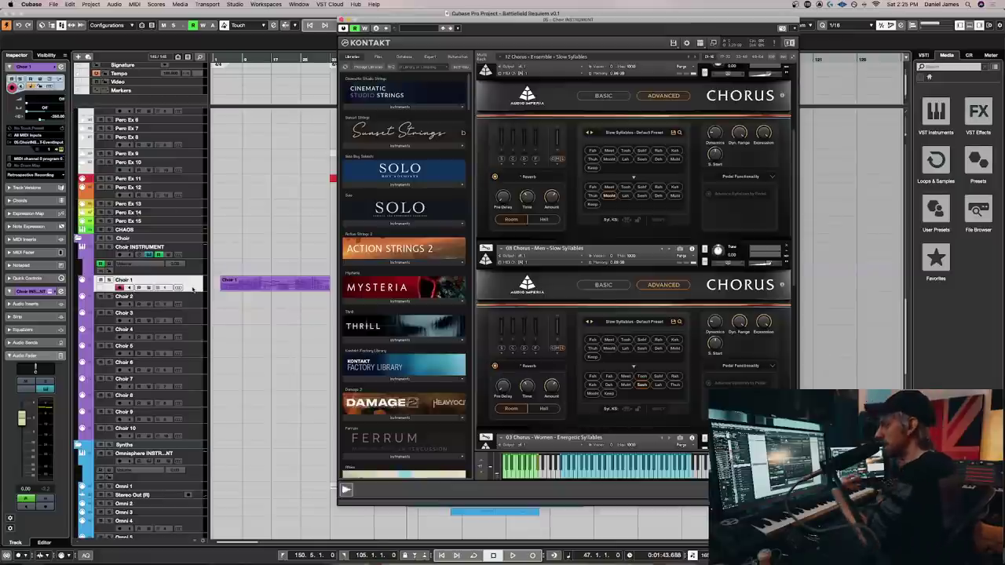
left_click_drag(452, 19, 382, 25)
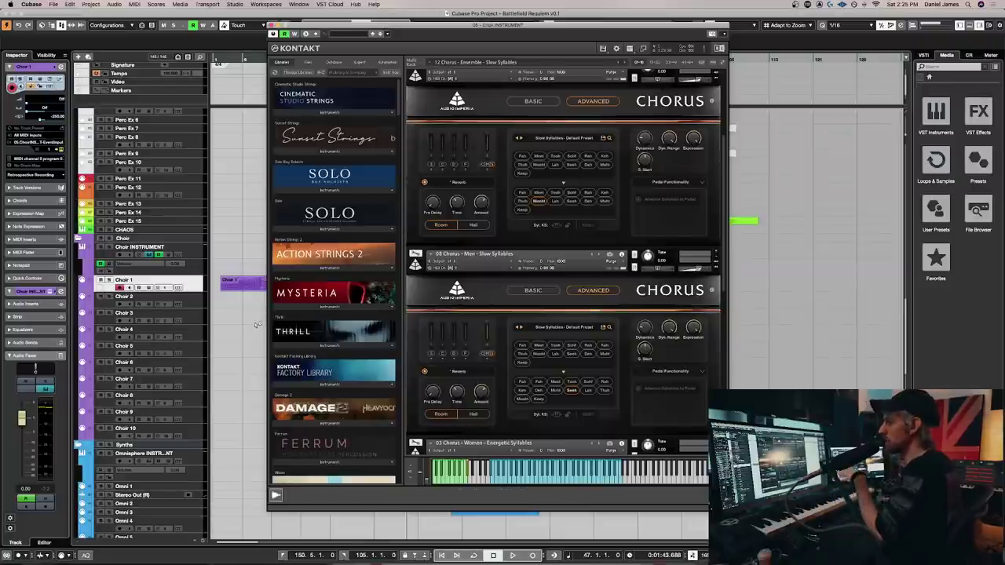
left_click(242, 287)
double_click(242, 287)
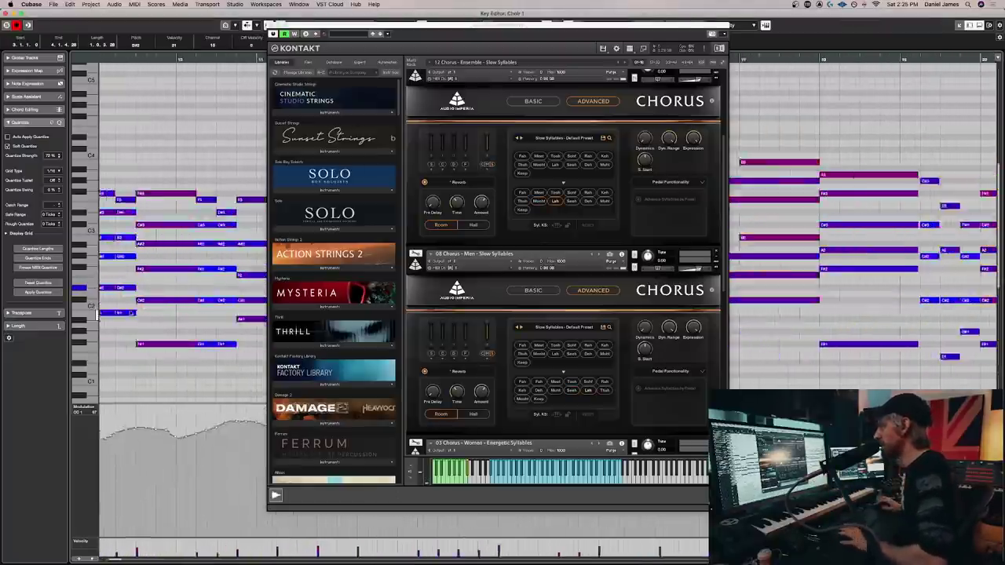
left_click_drag(353, 28, 631, 43)
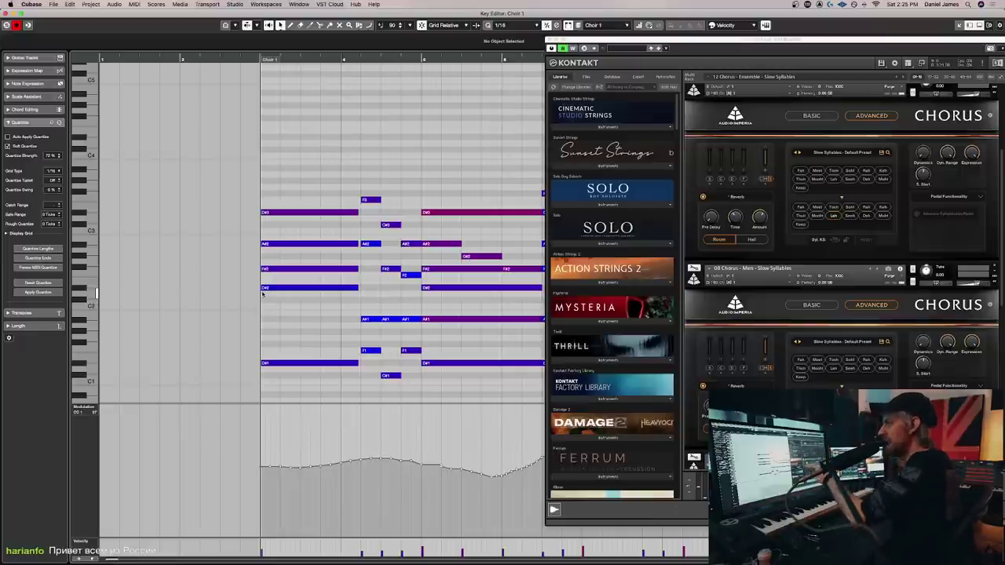
Select the upper notes of the opening chord at bar 3, from D#2 to D#3, and leave the Key Editor
left_click(269, 288)
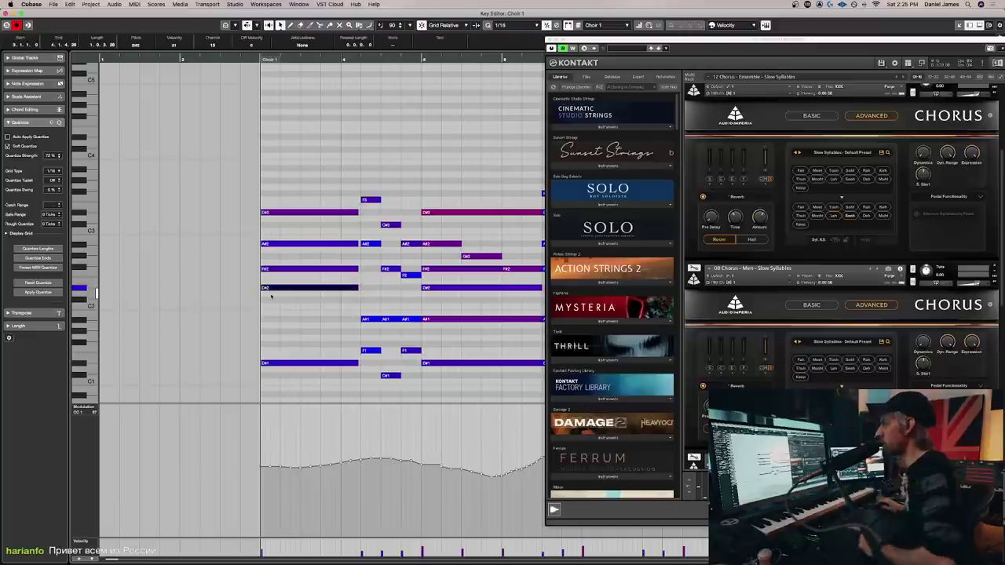
left_click(270, 296)
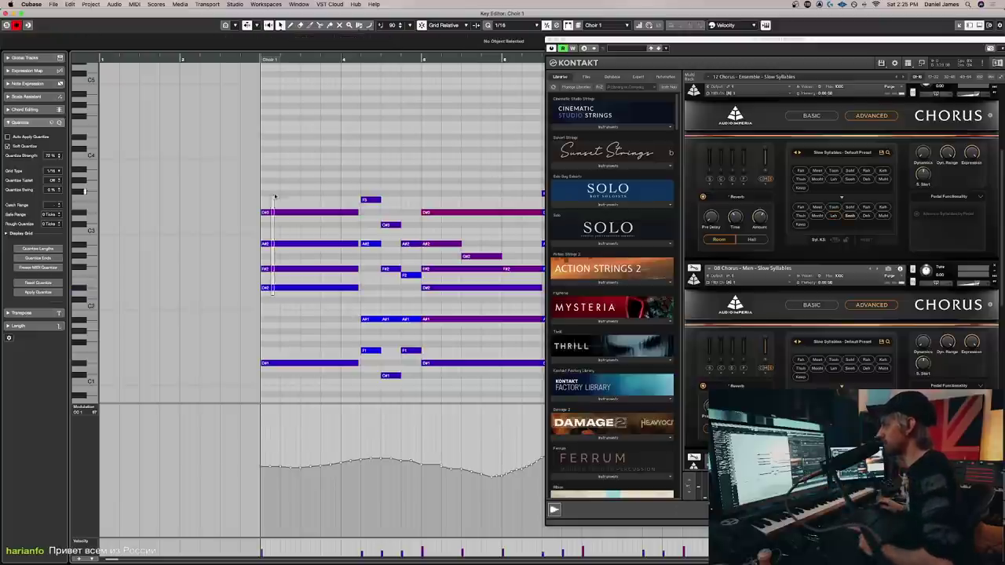
left_click_drag(273, 178, 272, 180)
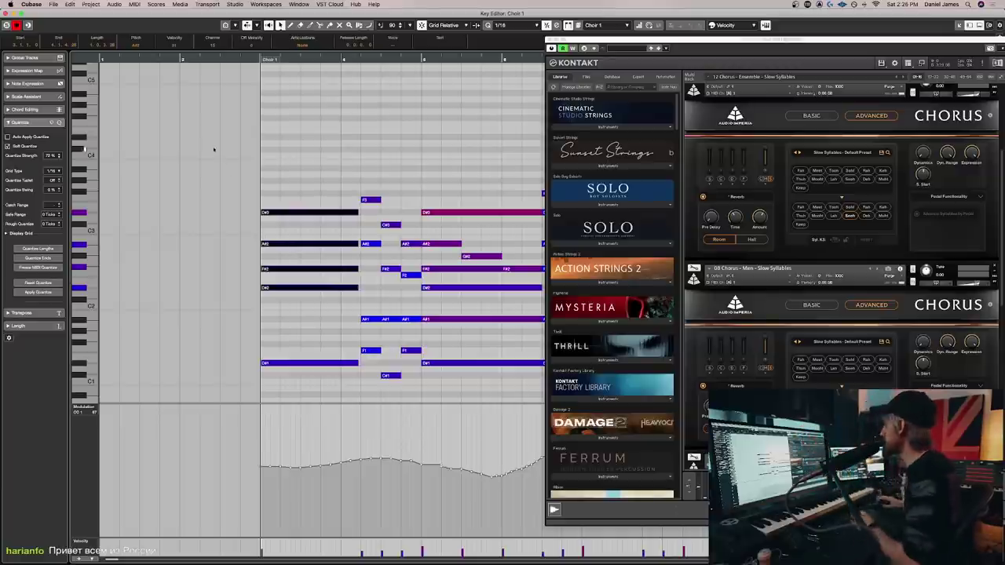
key("Escape")
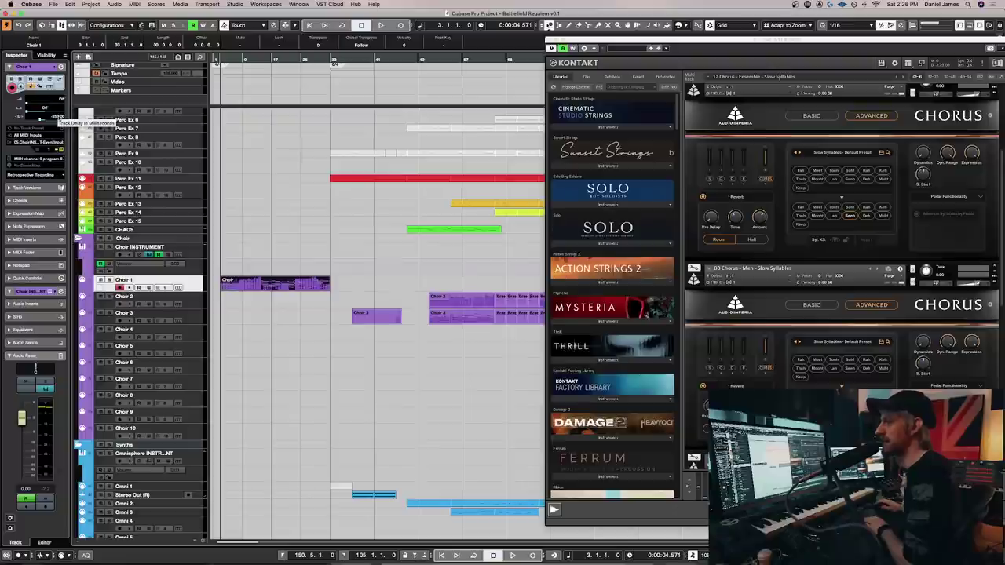
Set the Choir 1 track delay to -250 ms and check the S. Start value of Chorus Men - Slow Syllables
double_click(57, 116)
type("-250")
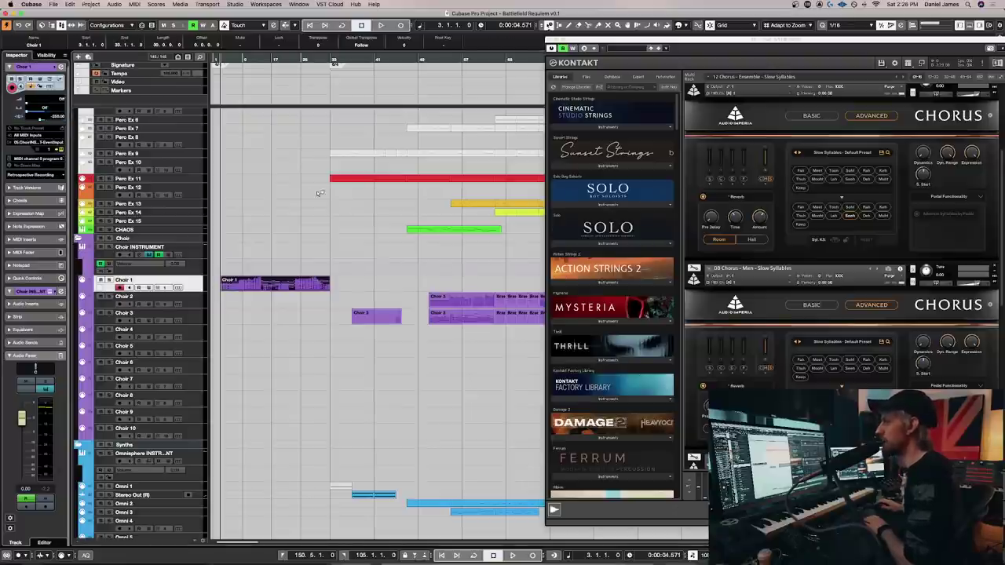
left_click(317, 194)
left_click_drag(769, 41, 477, 14)
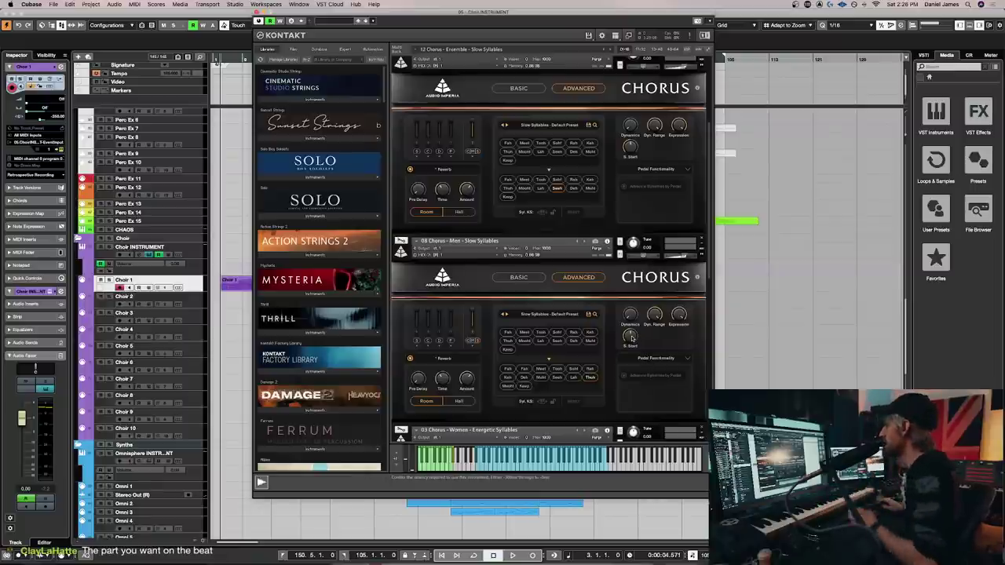
mouse_move(633, 339)
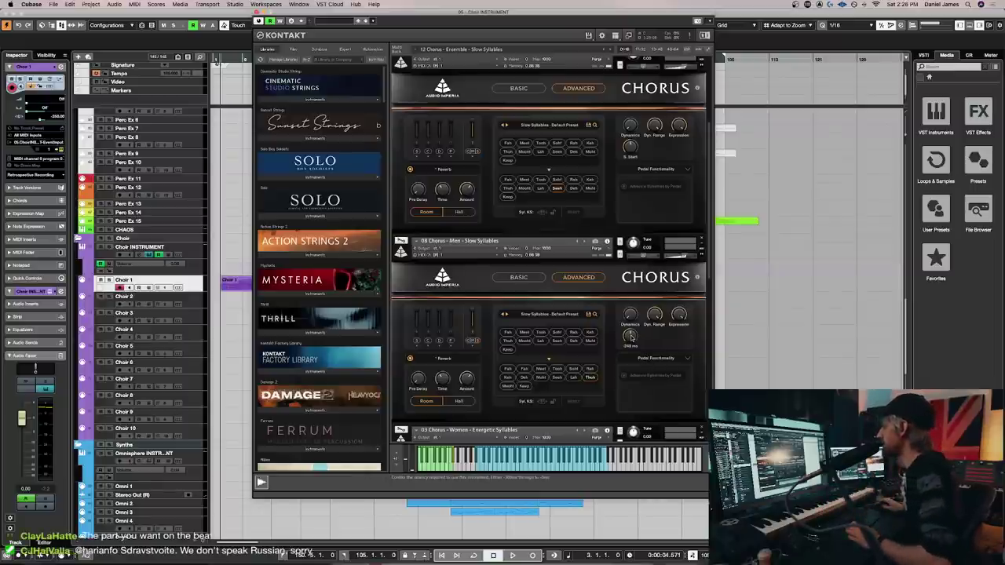
left_click_drag(631, 337, 633, 338)
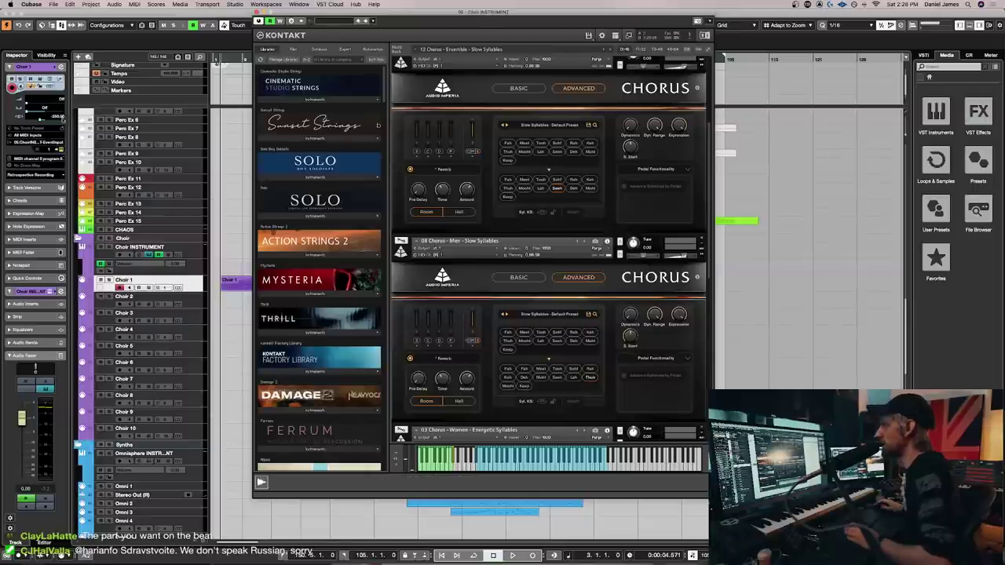
Solo Choir 1 and compare playback of its opening with the track delay at -250 ms and at 0 ms
left_click(238, 284)
key("space")
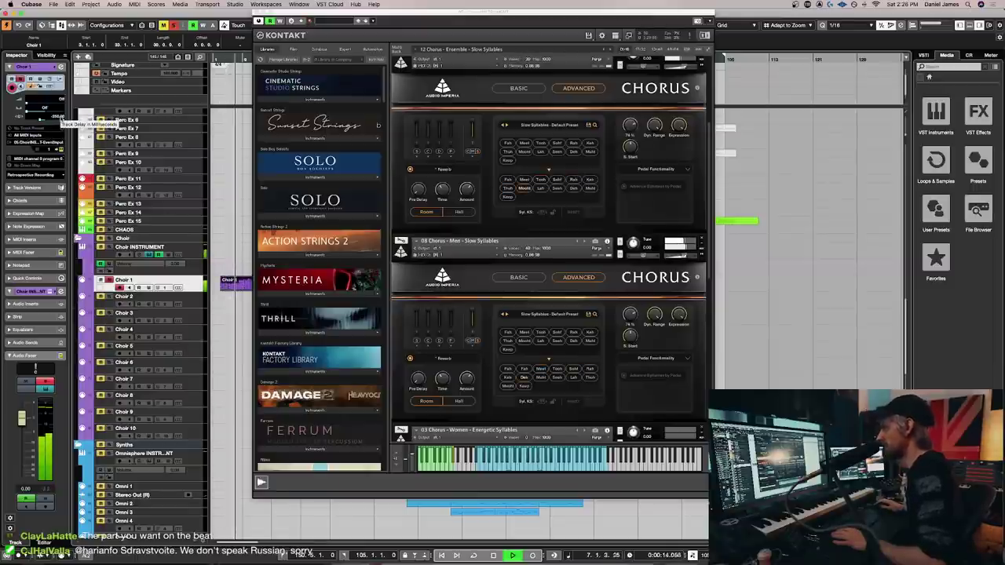
key("space")
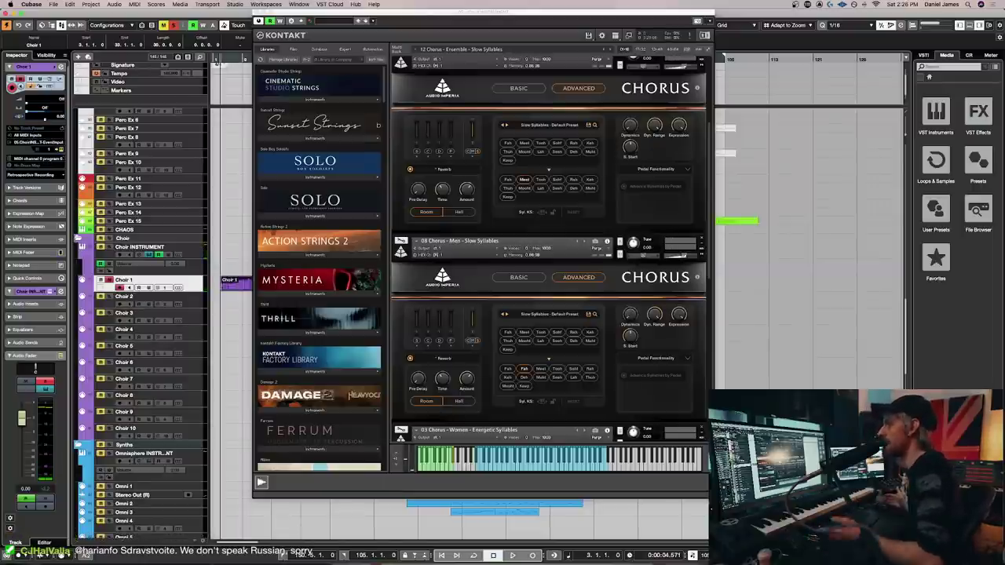
key("space")
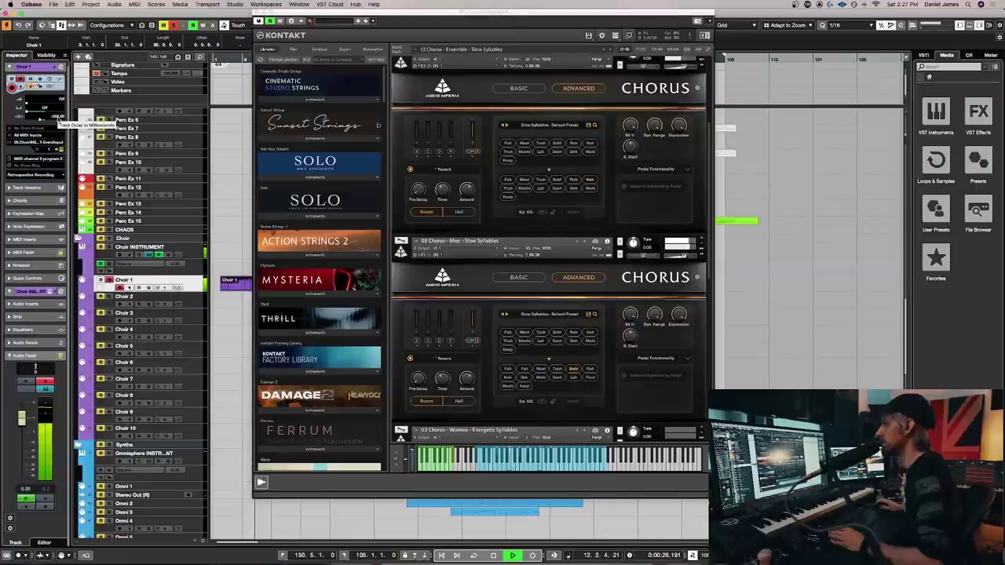
key("space")
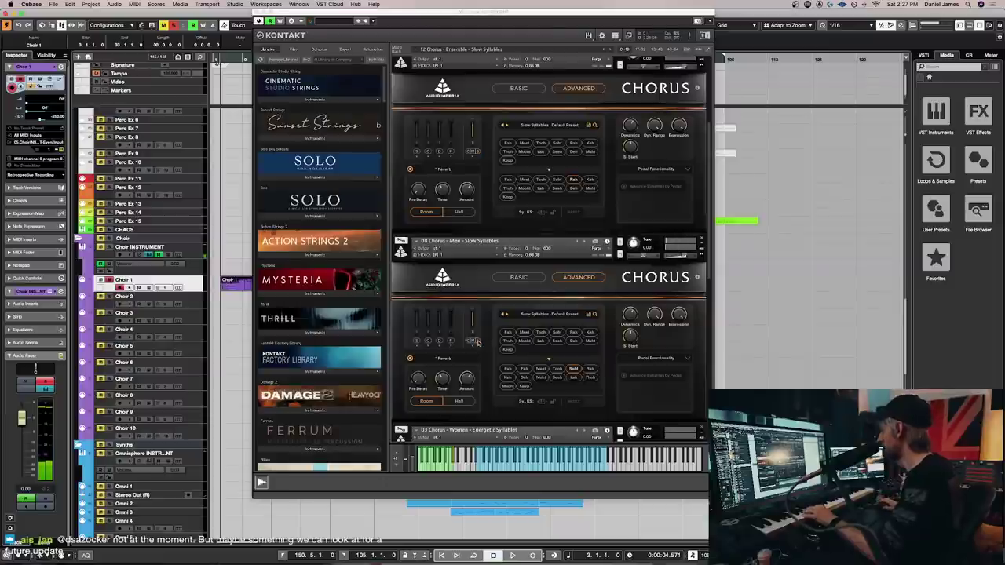
Audition the signature mix options of the Chorus Slow Syllables patches and turn off solo on Choir 1
left_click(477, 342)
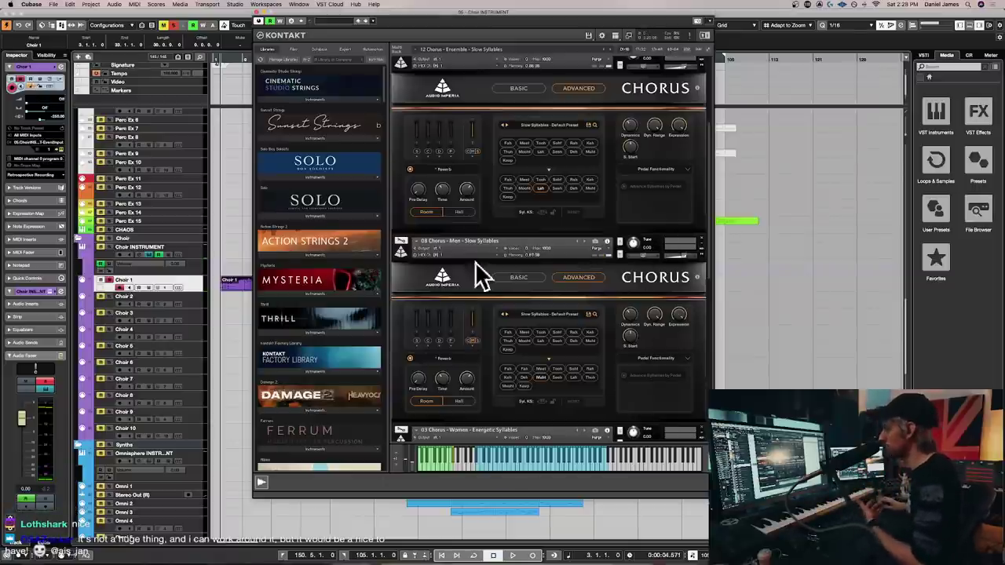
scroll(549, 239, "up", 3)
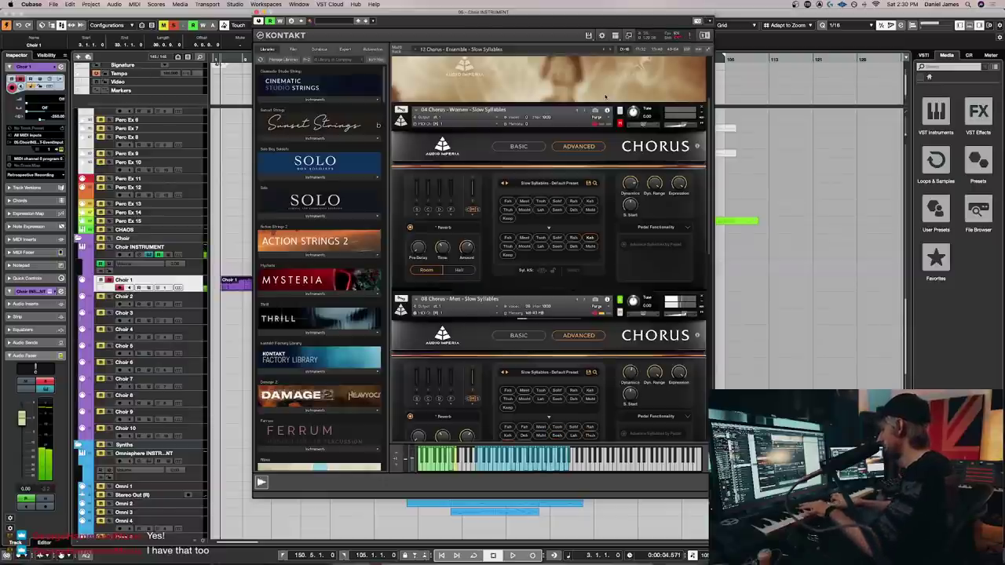
scroll(470, 370, "down", 2)
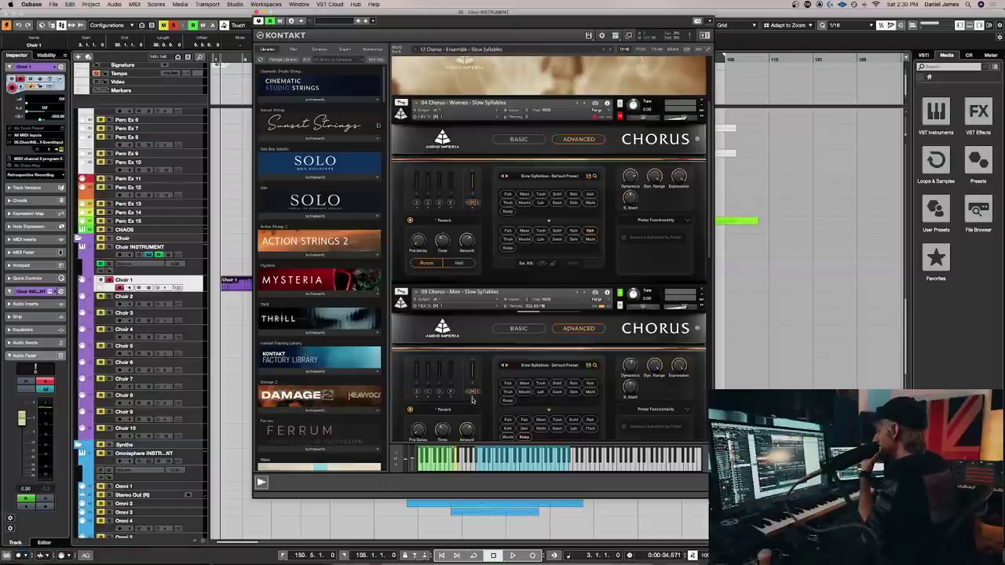
scroll(486, 353, "down", 3)
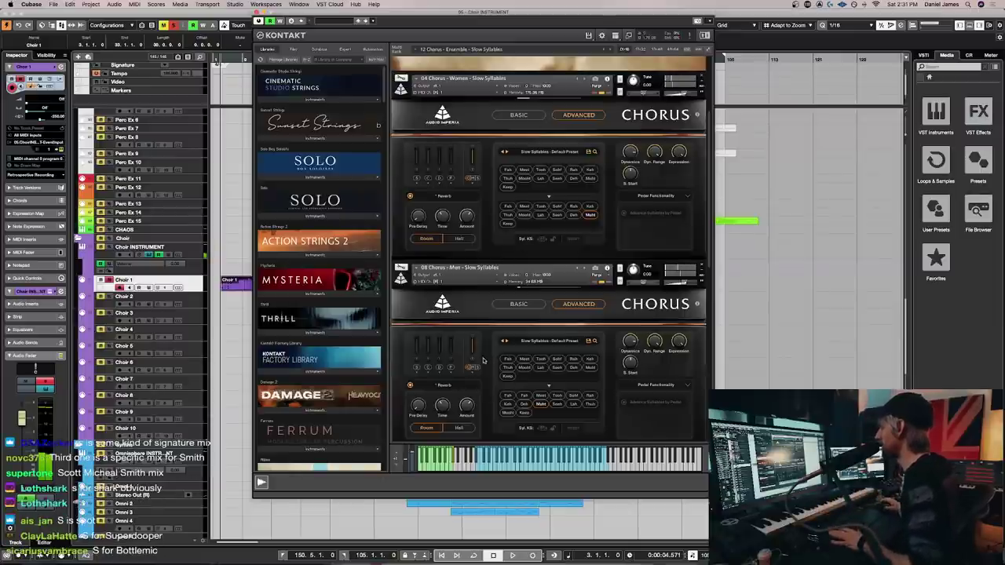
scroll(483, 365, "down", 1)
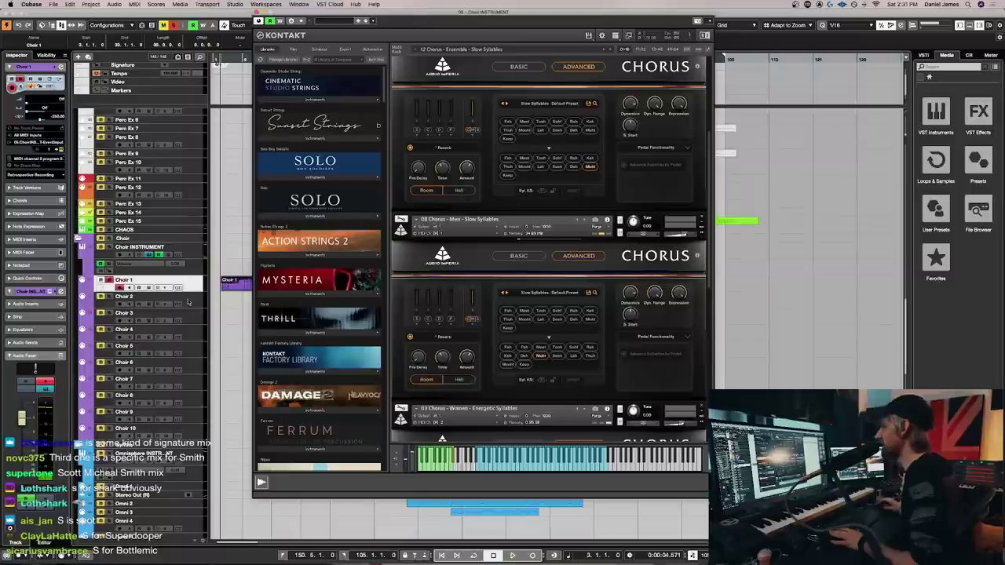
left_click(102, 280)
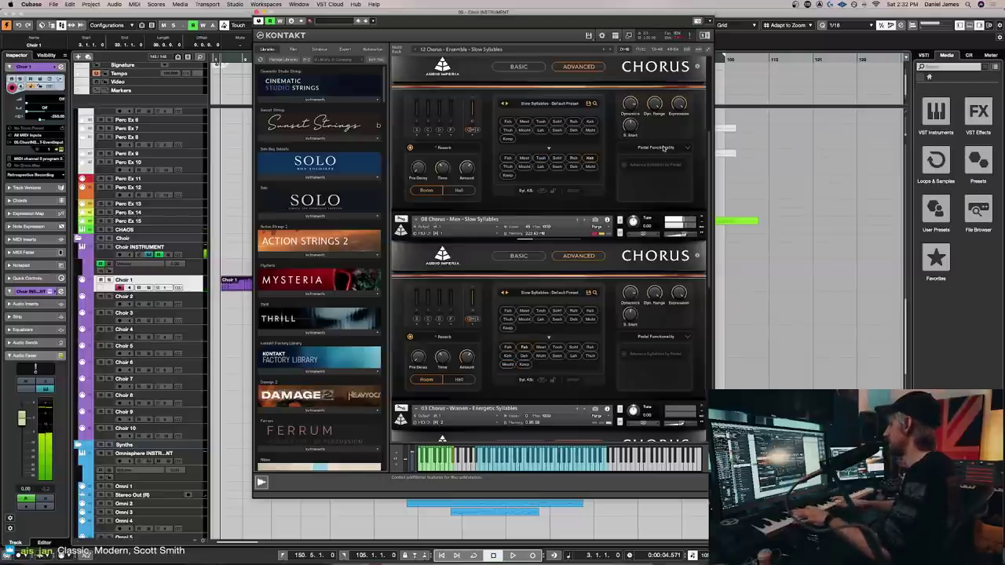
Mute Chorus Men - Slow Syllables to audition the women alone, and unmute the men again
scroll(669, 157, "up", 2)
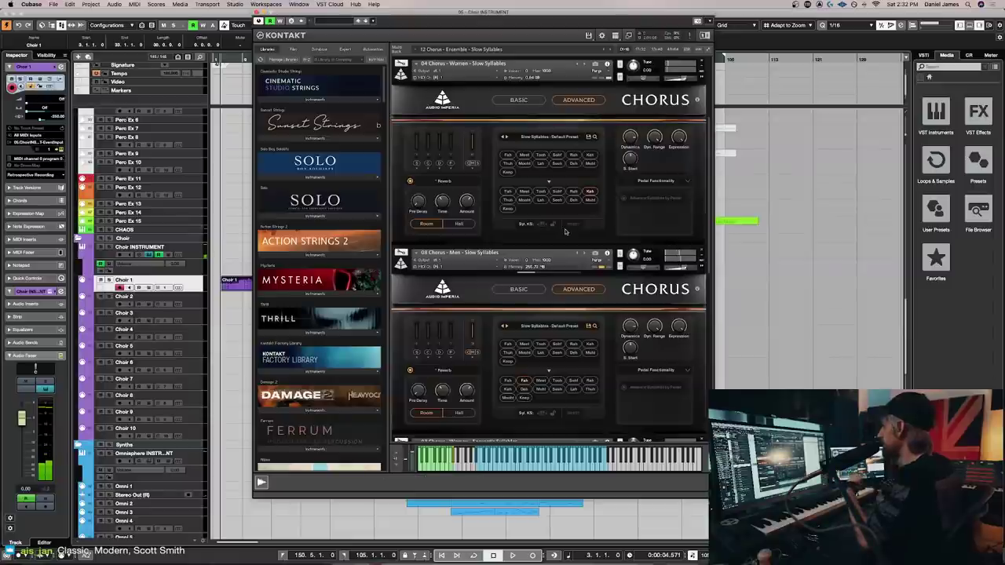
left_click(619, 267)
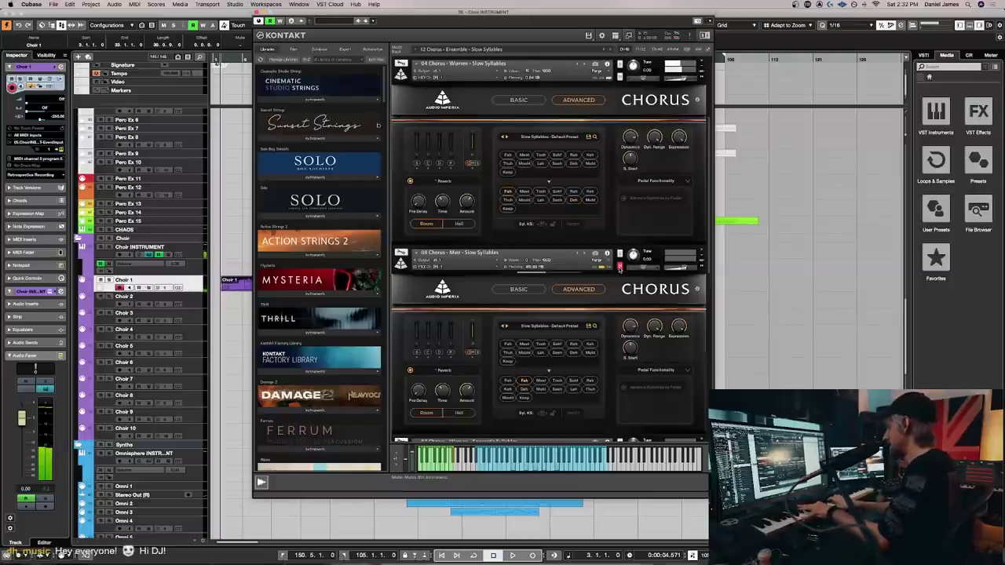
left_click(619, 267)
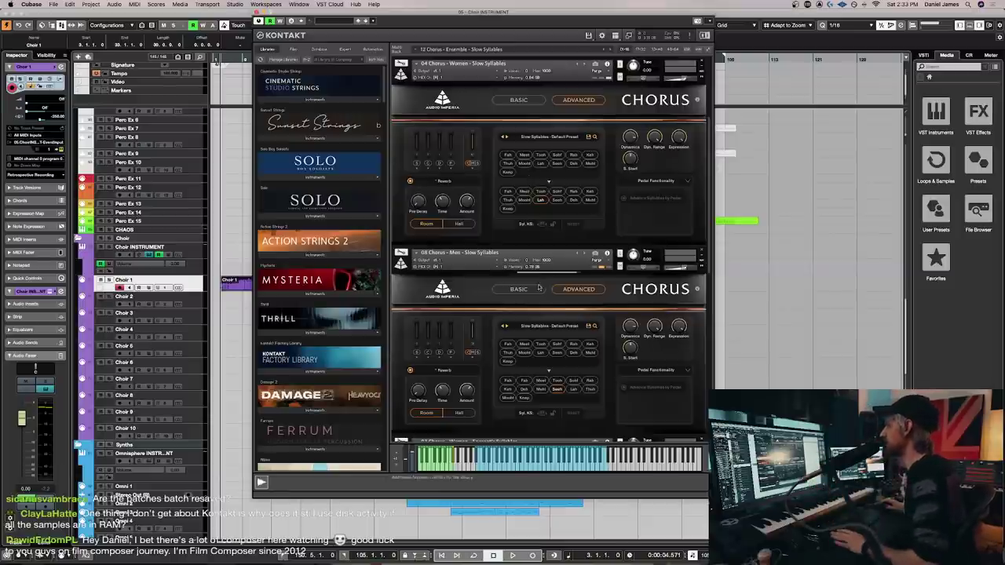
Select Choir 2 together with Choir 1 and switch the Women and Men - Slow Syllables patches to the basic view
left_click(193, 303, "shift")
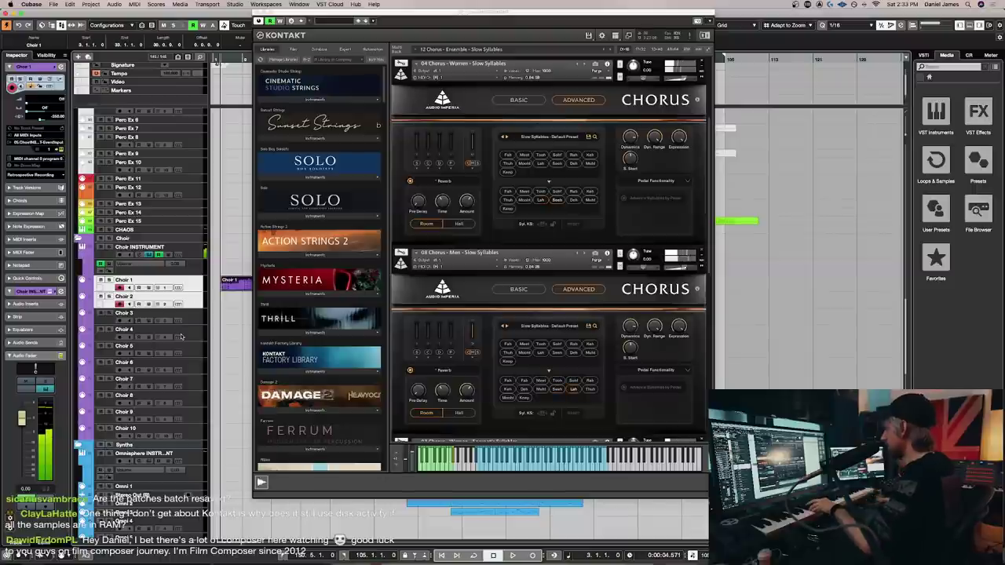
left_click(519, 102)
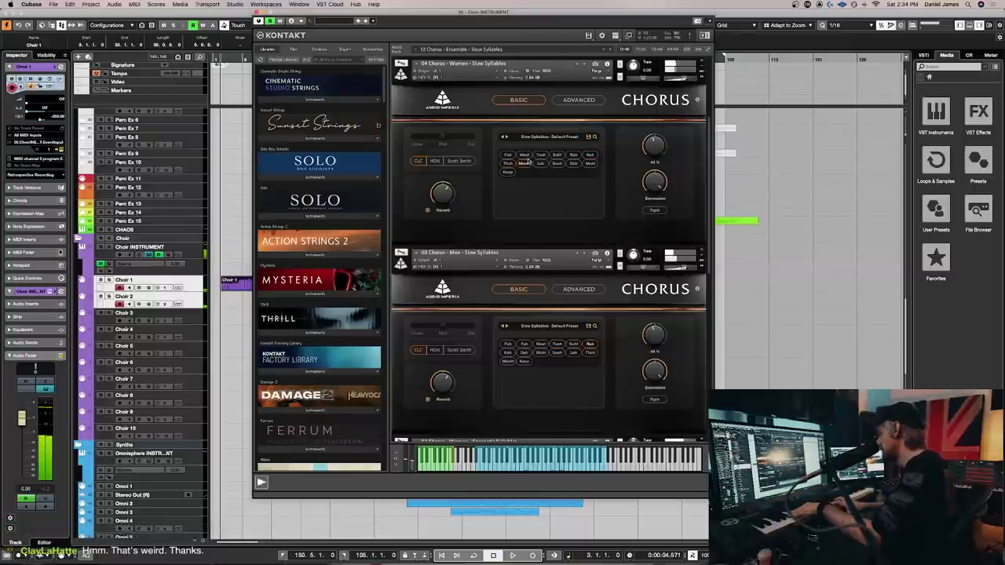
Audition Choir 1, Choir 2 and Choir 3 one at a time and return to Choir 1
left_click(158, 278)
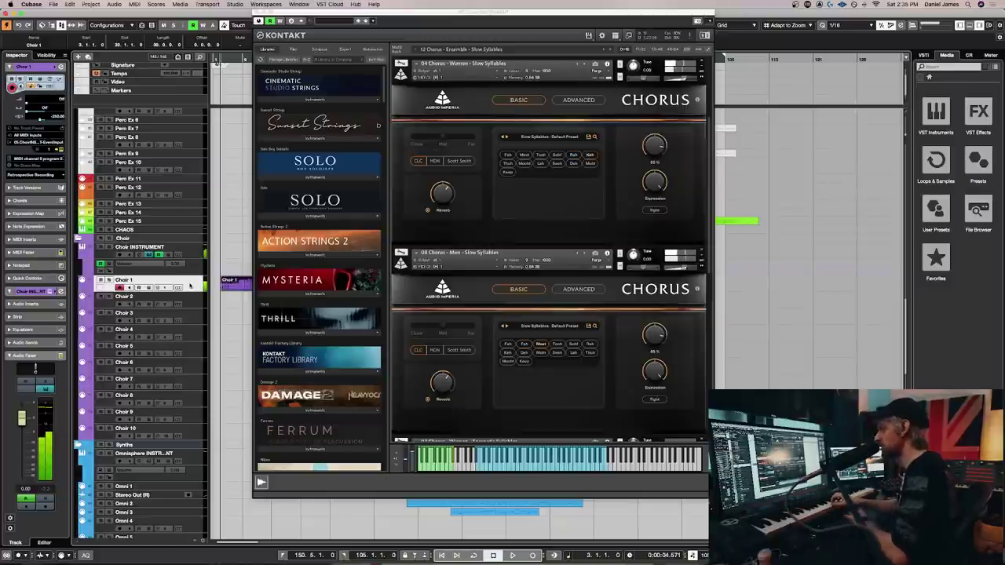
key("Down")
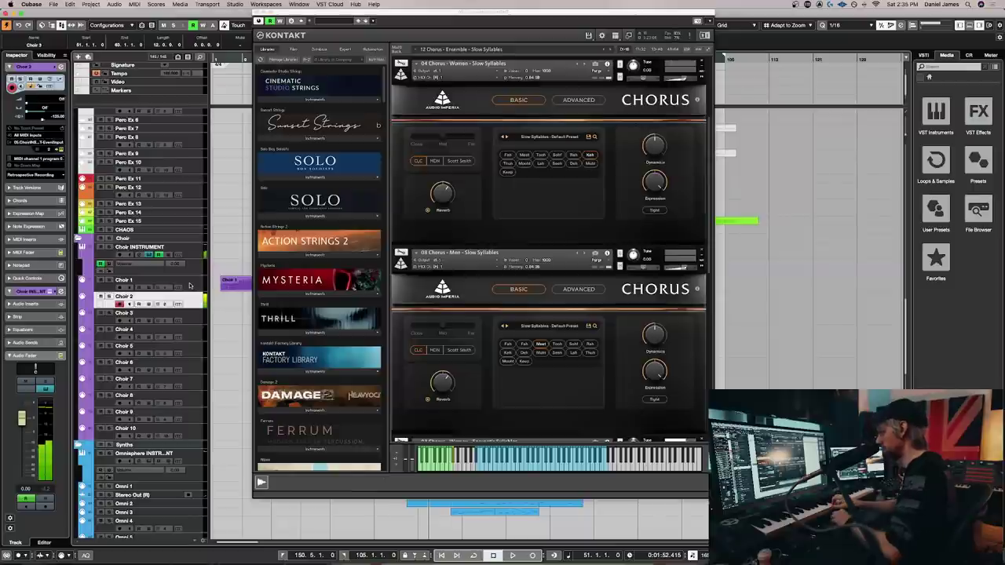
key("Down")
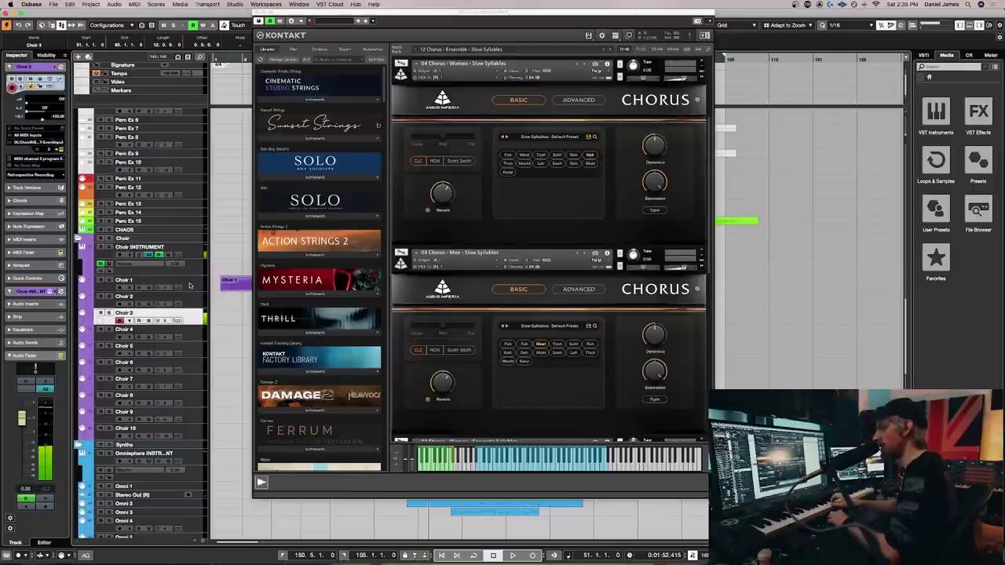
key("Up")
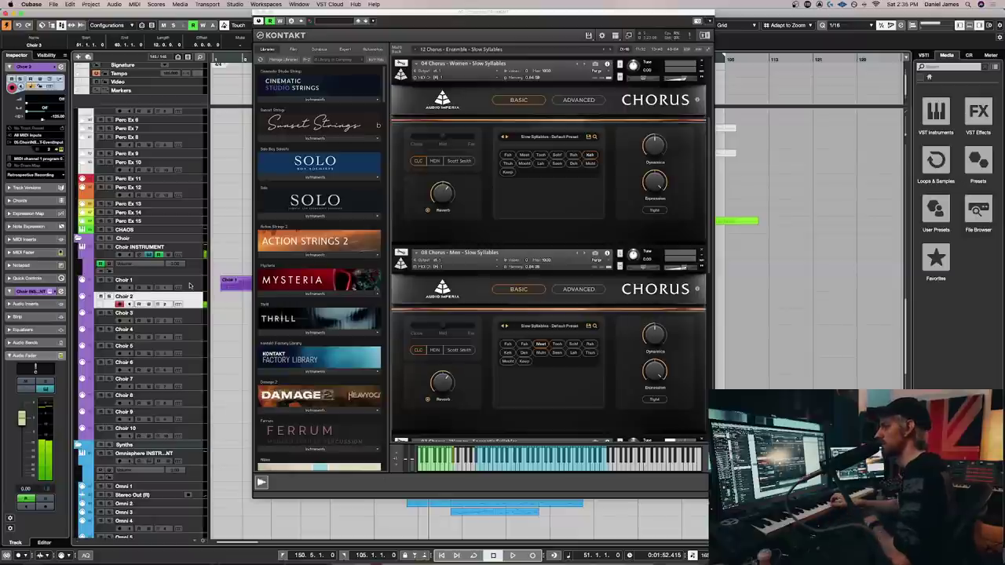
key("Up")
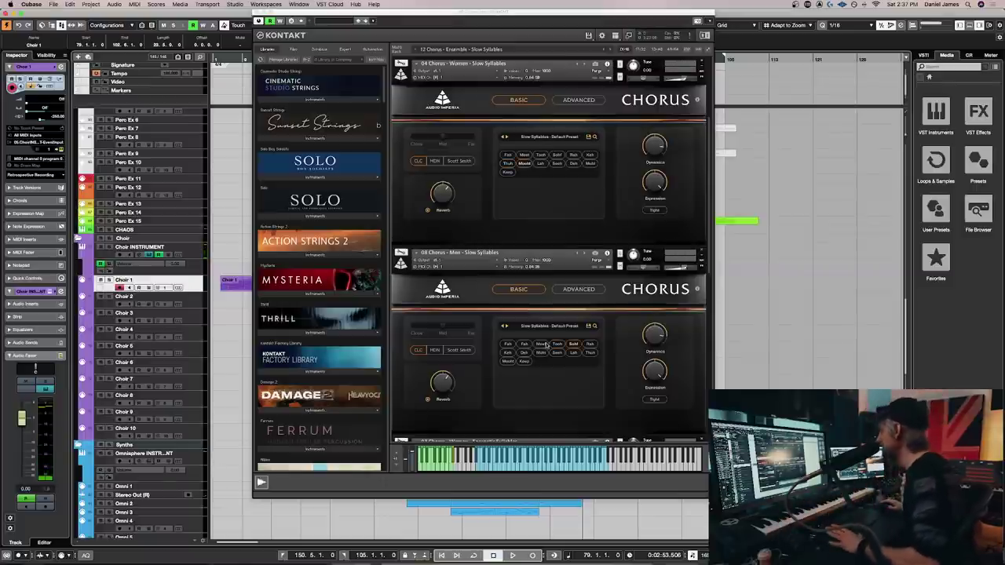
Select the CLC mix for Chorus Men - Slow Syllables in the basic view
scroll(419, 328, "down", 1)
left_click(420, 347)
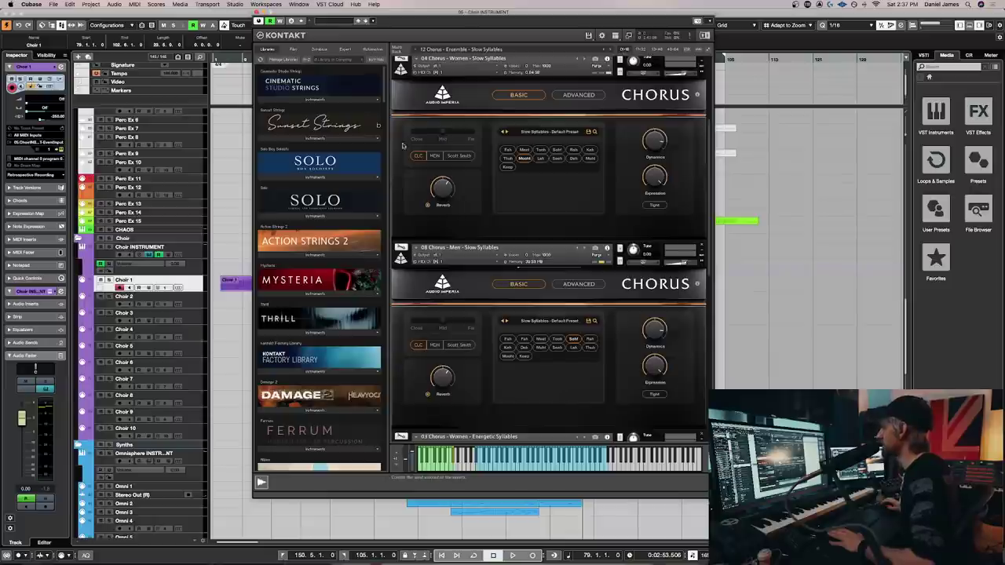
Browse the Quick-Load catalogue to the Audio Imperia Chorus RC v0.3 instruments and open its 02 Single Patches folder
scroll(464, 167, "up", 1)
scroll(471, 173, "down", 5)
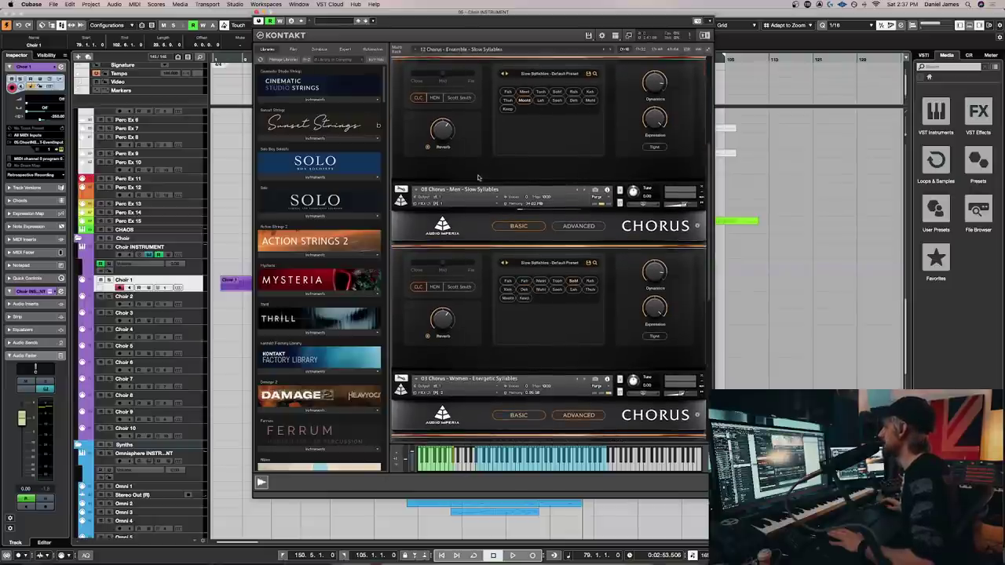
scroll(471, 168, "down", 5)
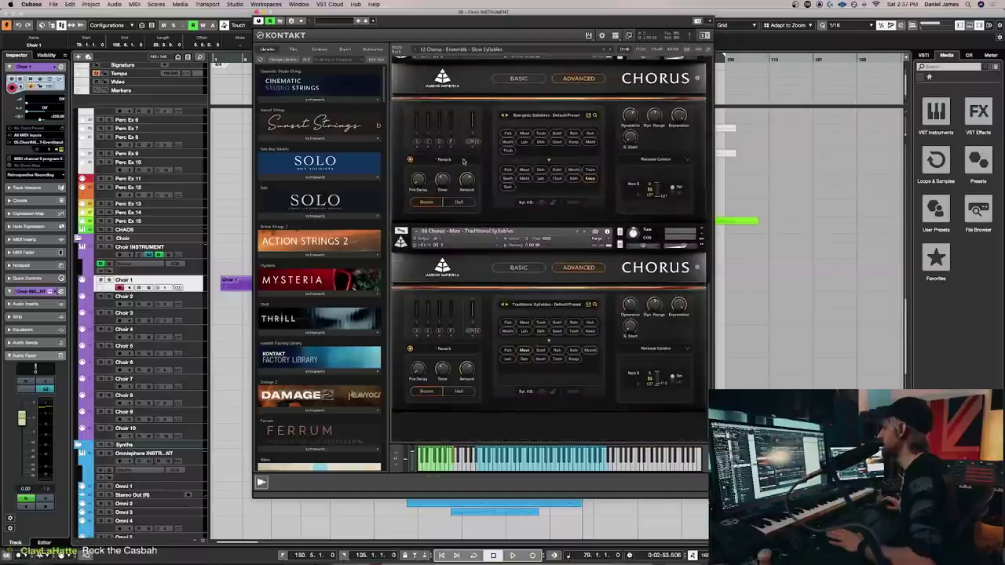
right_click(463, 417)
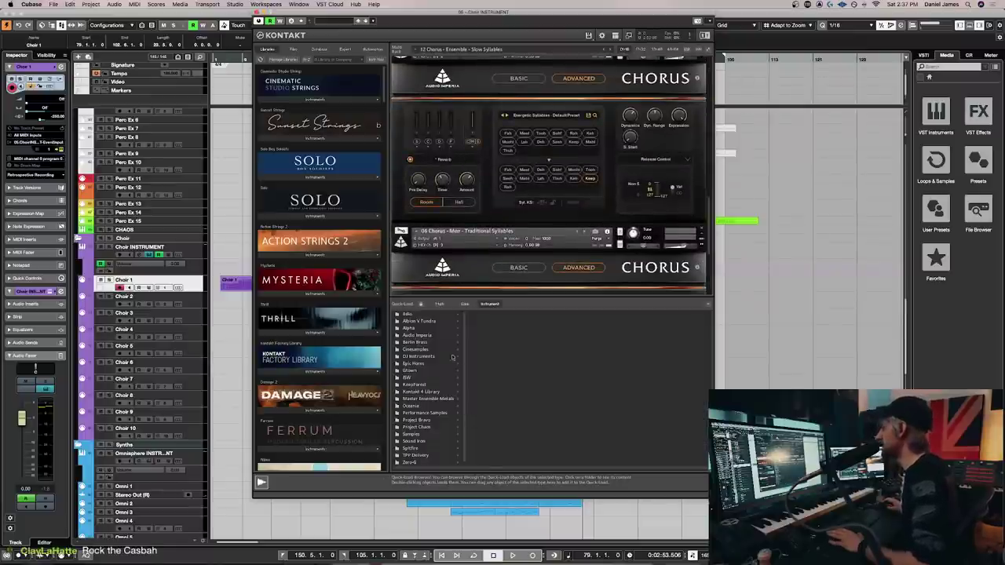
left_click(422, 335)
left_click(491, 321)
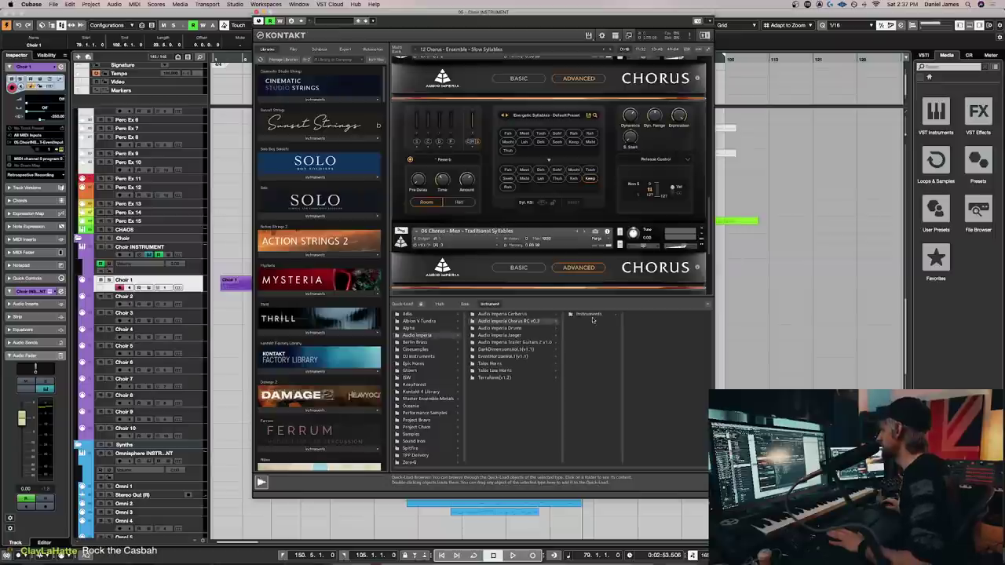
left_click(589, 315)
left_click(638, 321)
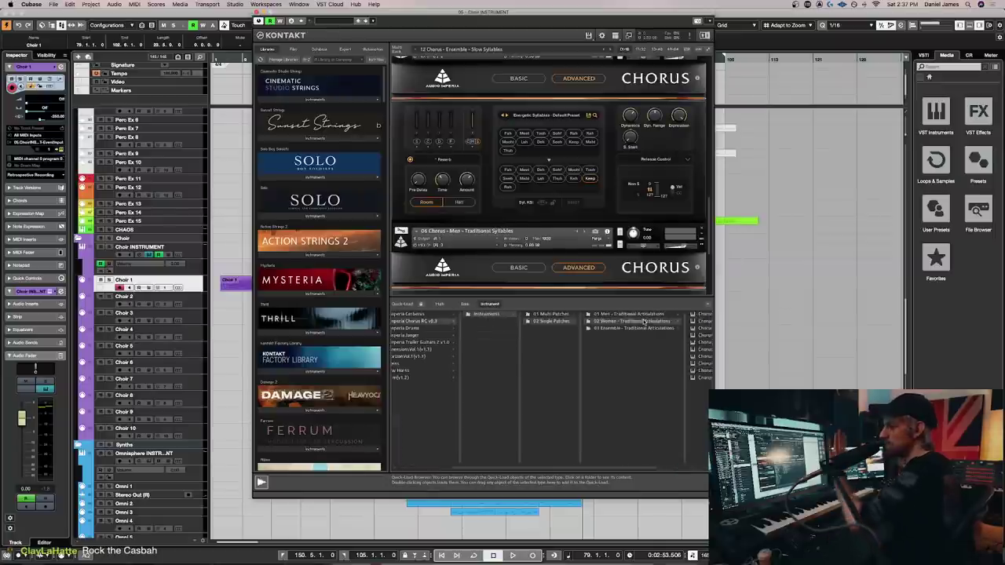
Load 01 Chorus - Women - Traditional Articulations.nki from the 01 Multi Patches folder
left_click(642, 321)
left_click(535, 315)
key("Left")
key("Up")
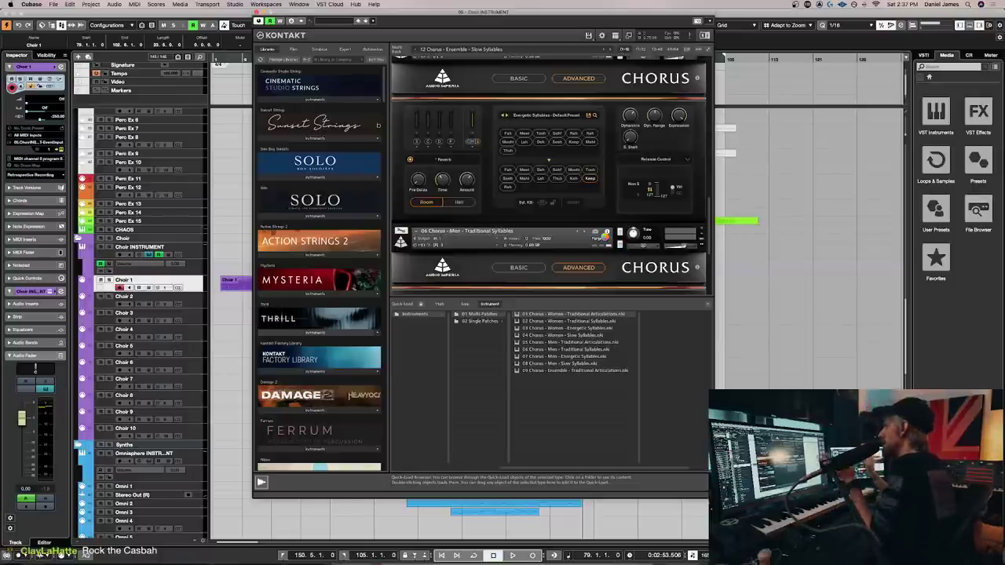
Find the Women - Traditional Articulations patch in the rack and select the Choir 4 track to play it
scroll(605, 240, "down", 3)
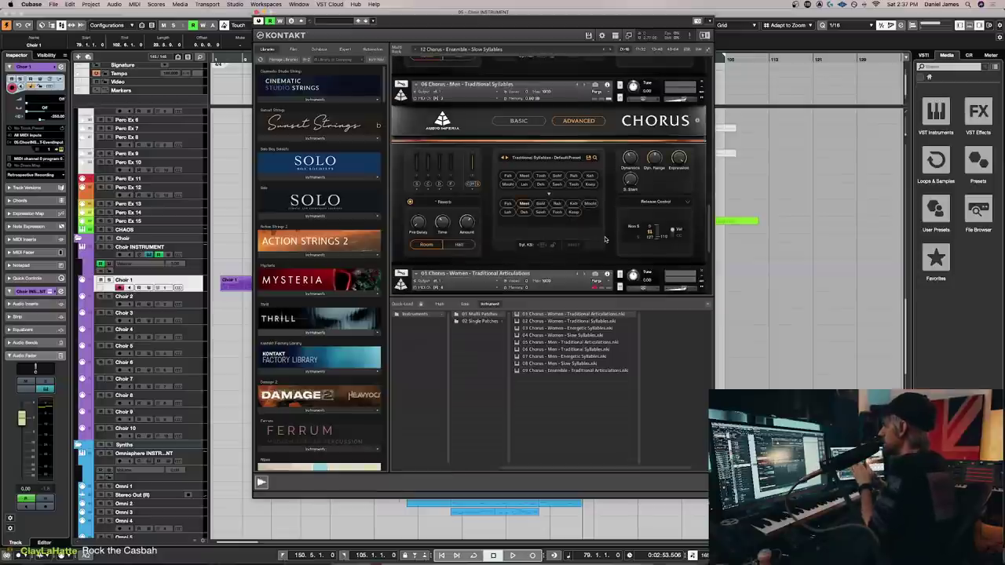
scroll(605, 239, "down", 4)
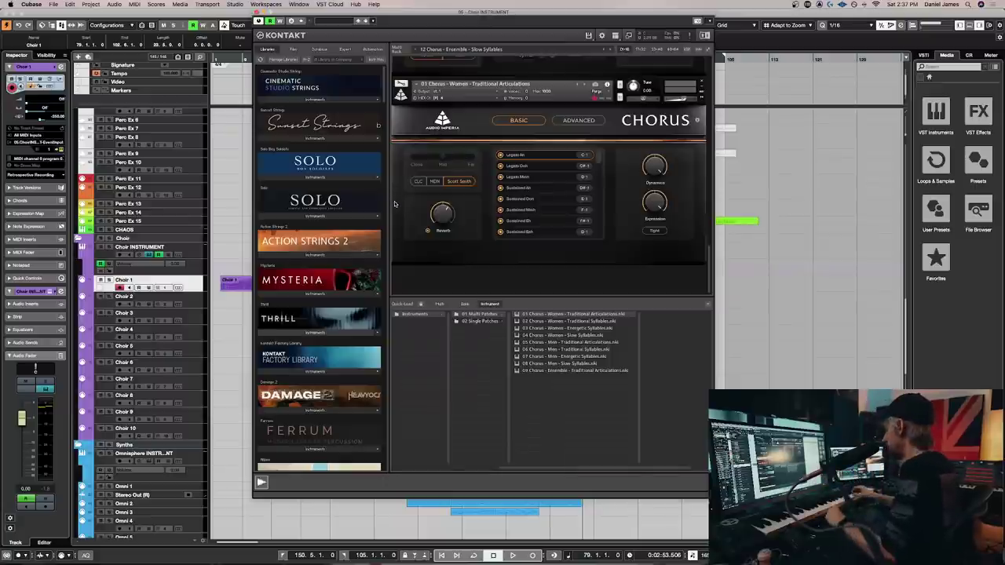
scroll(614, 233, "up", 3)
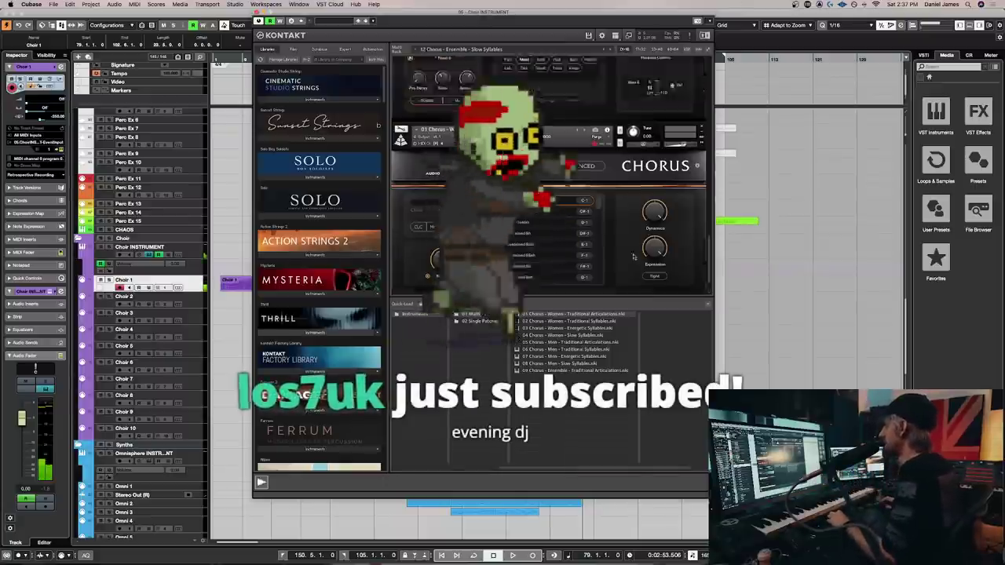
scroll(613, 233, "down", 3)
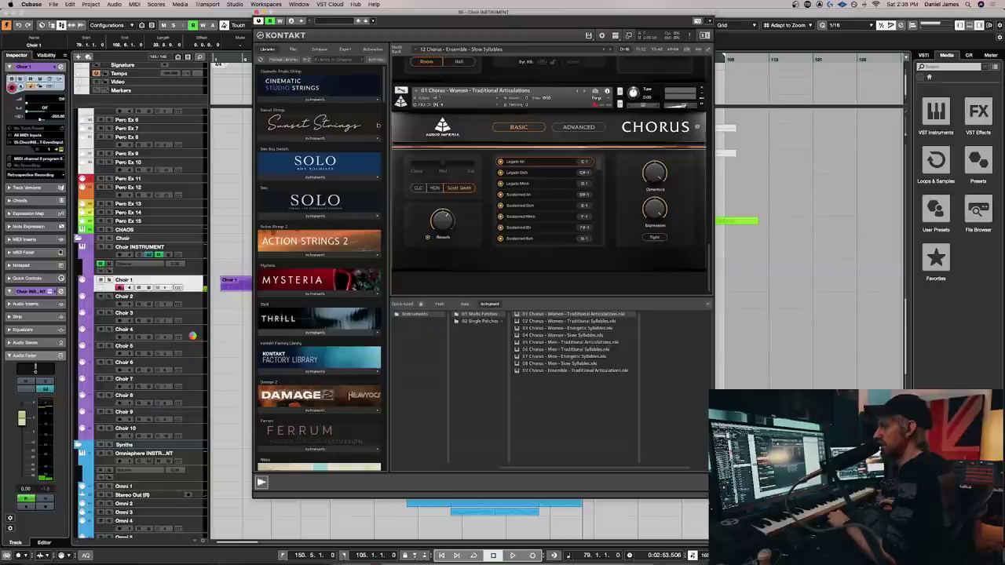
left_click(193, 336)
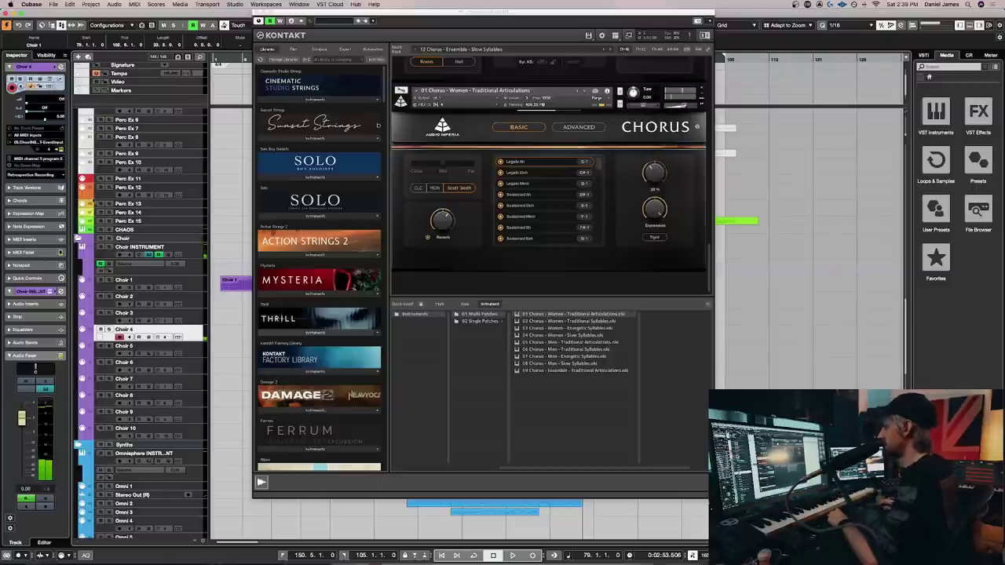
Move the Kontakt window clear of the arrangement and start soloed playback from bar 33
left_click_drag(340, 17, 663, 42)
scroll(303, 281, "down", 10)
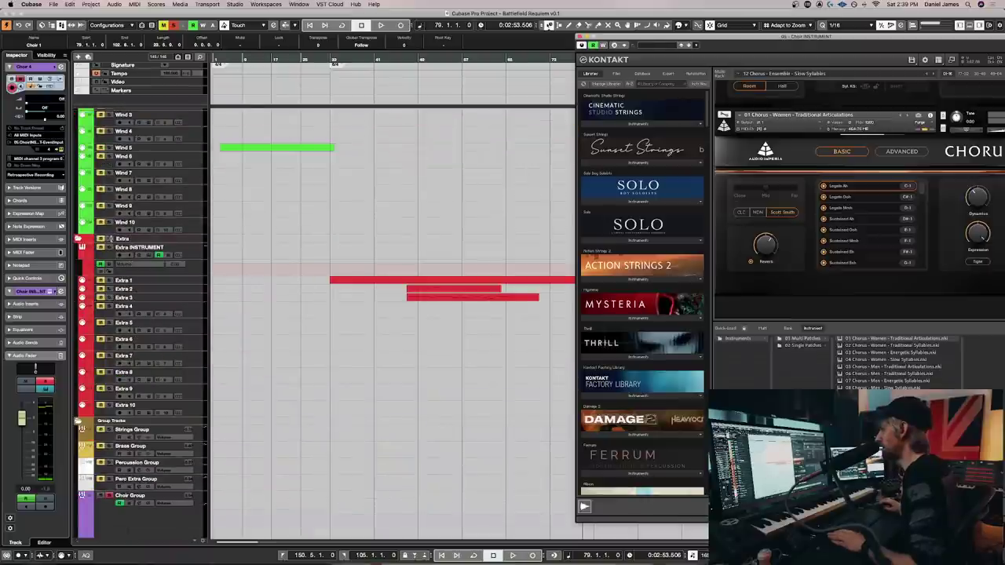
left_click(331, 63)
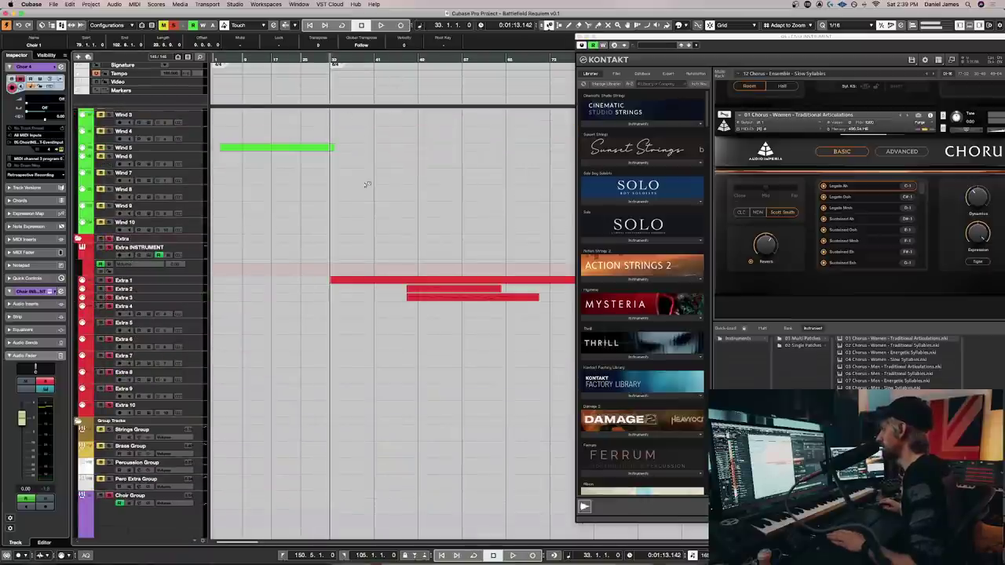
key("space")
Solo Appassionata Strings 01 and 02 together with the choir tracks during playback
scroll(369, 209, "up", 3)
scroll(370, 212, "up", 8)
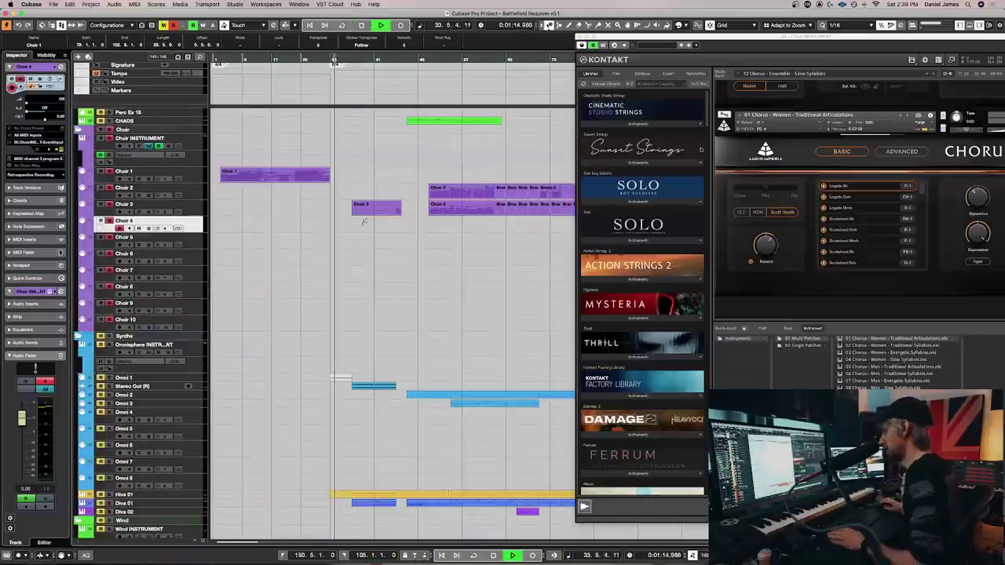
scroll(195, 197, "down", 15)
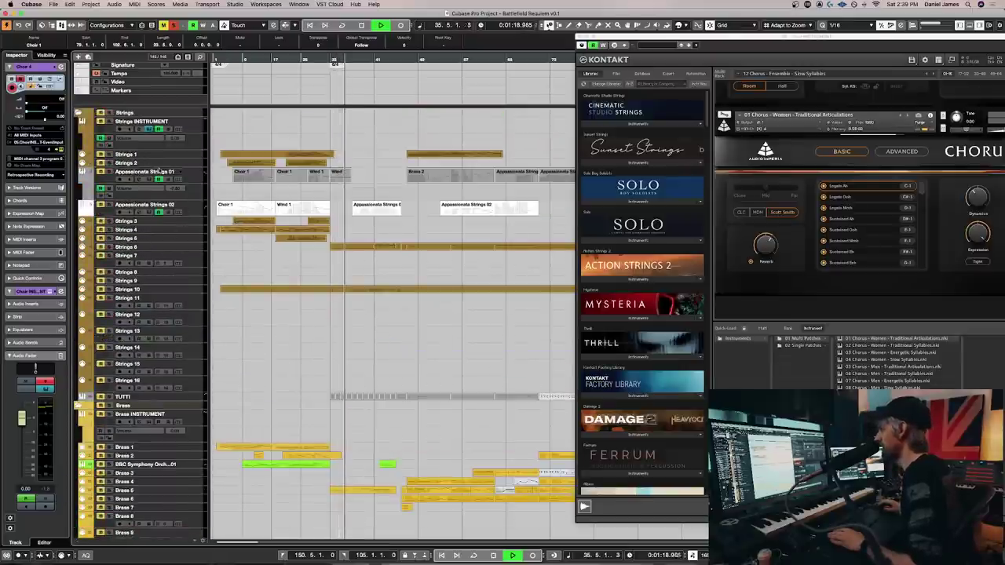
left_click(109, 205)
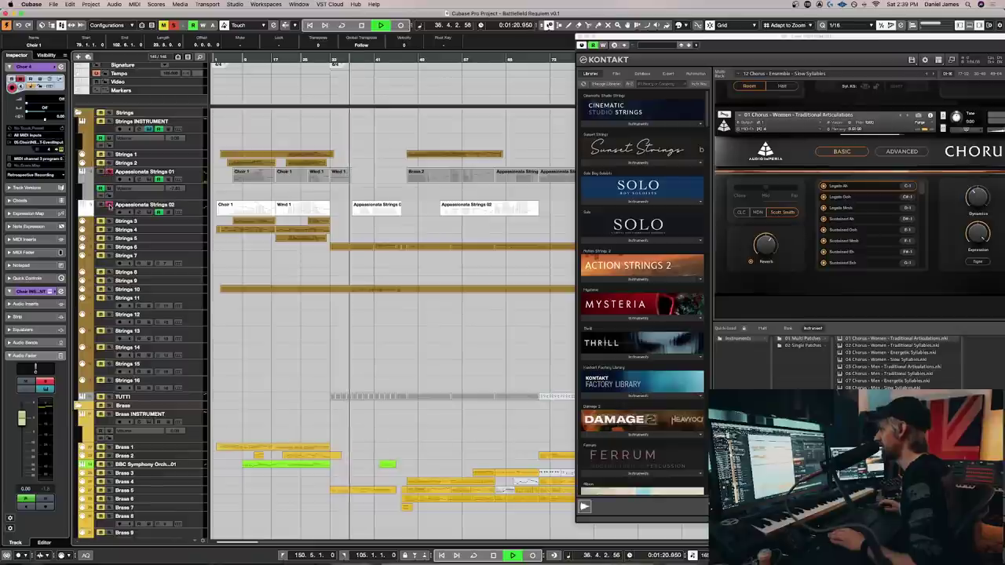
scroll(149, 440, "down", 2)
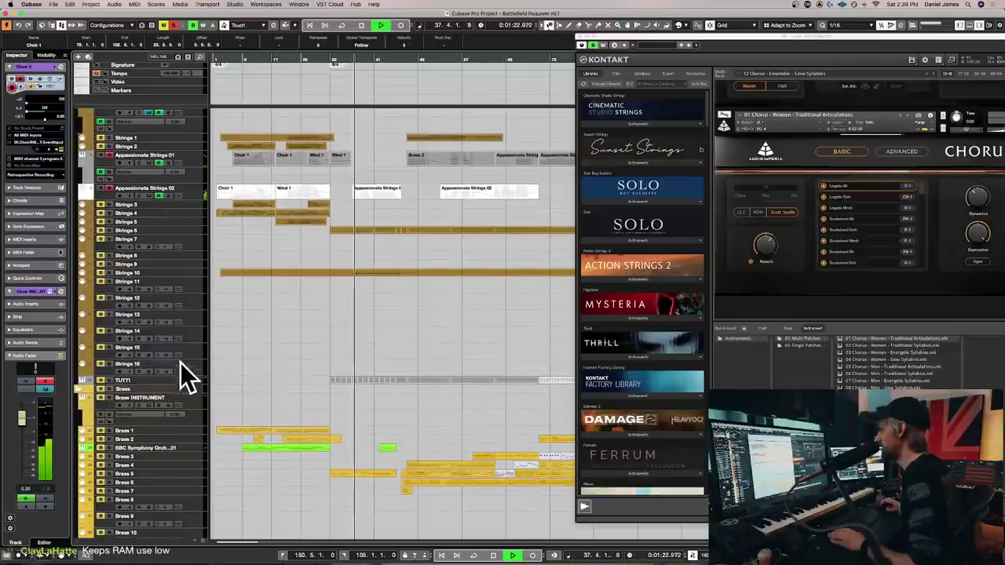
Capture the performance played on Choir 4 as a part and trim its start to bar 47.5.1
scroll(177, 385, "down", 15)
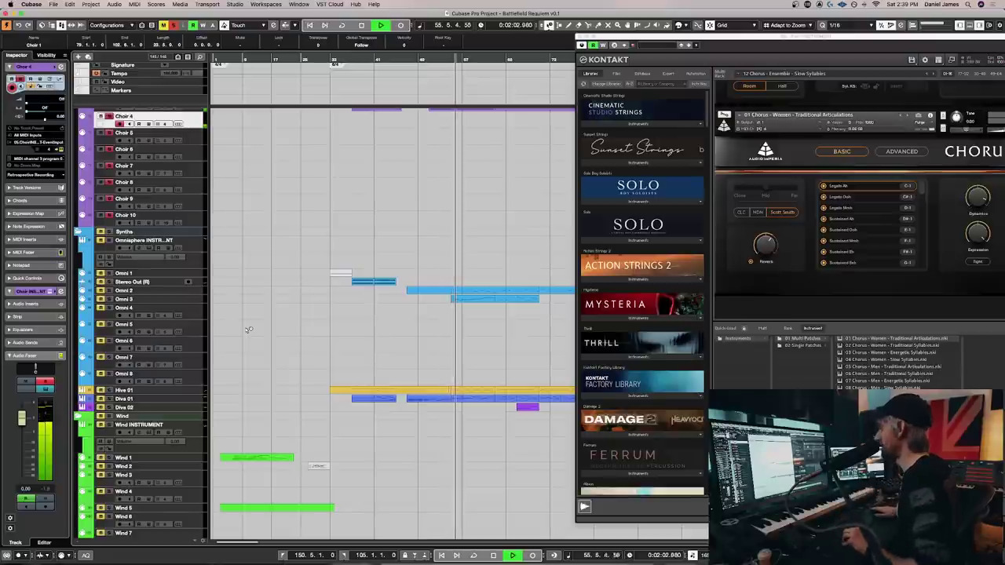
key("space")
scroll(421, 157, "up", 4)
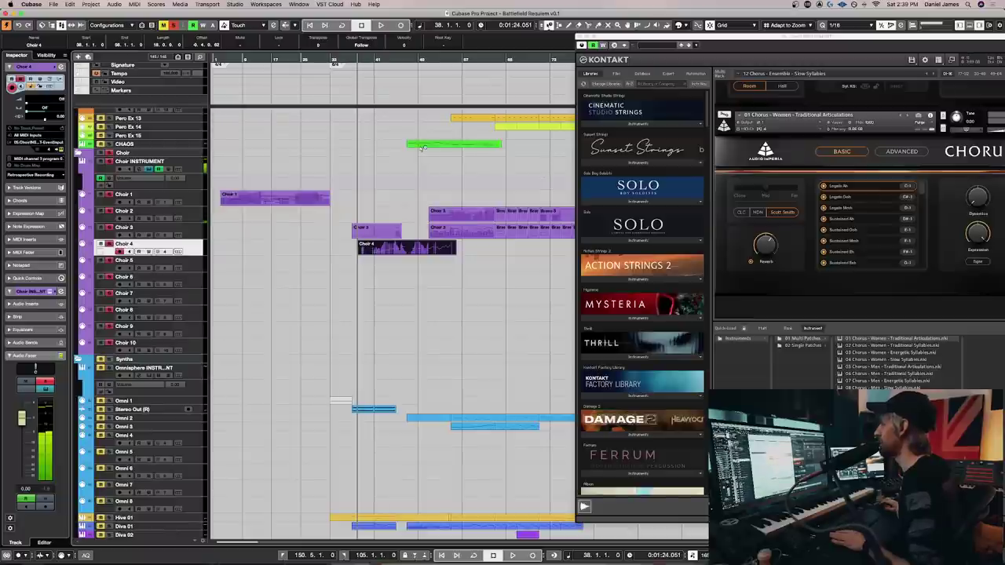
left_click_drag(359, 247, 411, 246)
key("l")
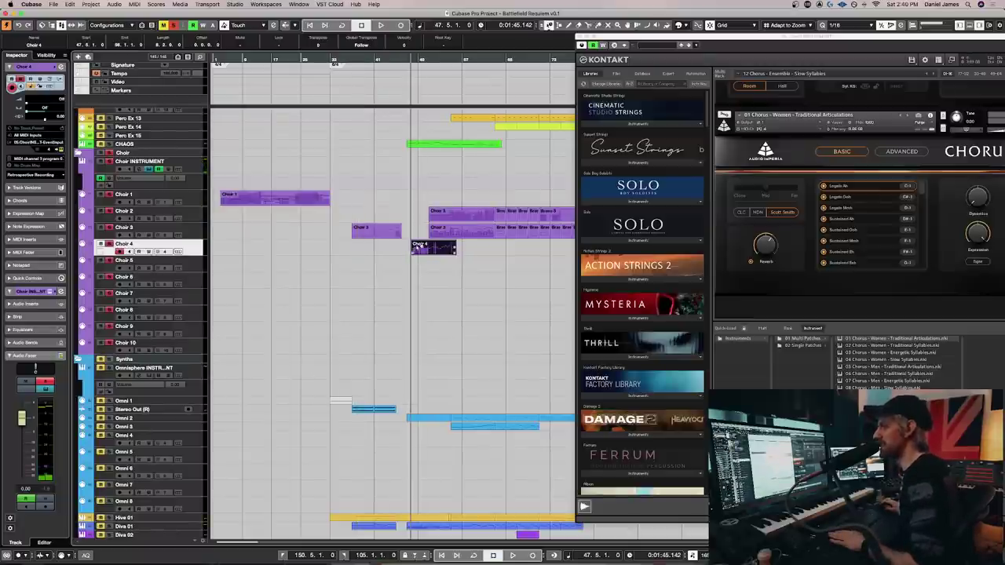
Play back the trimmed Choir 4 part with Choir 3 selected and open the part in the Key Editor
key("space")
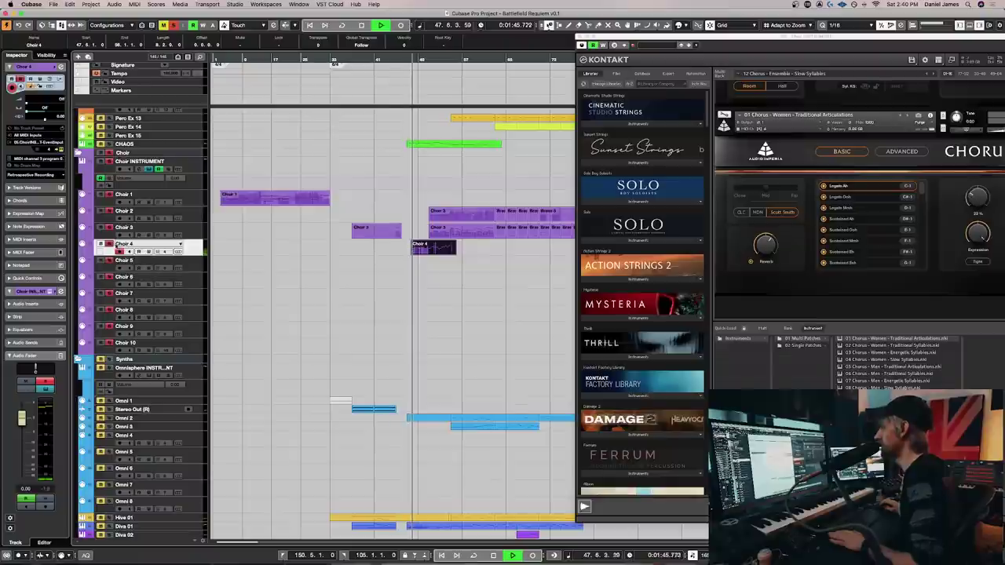
key("Up")
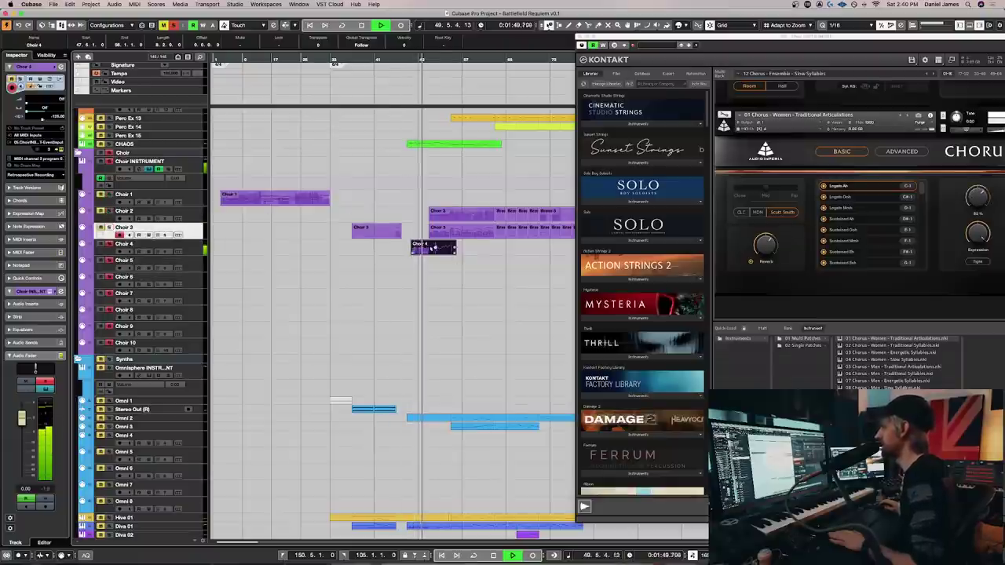
double_click(430, 248)
key("space")
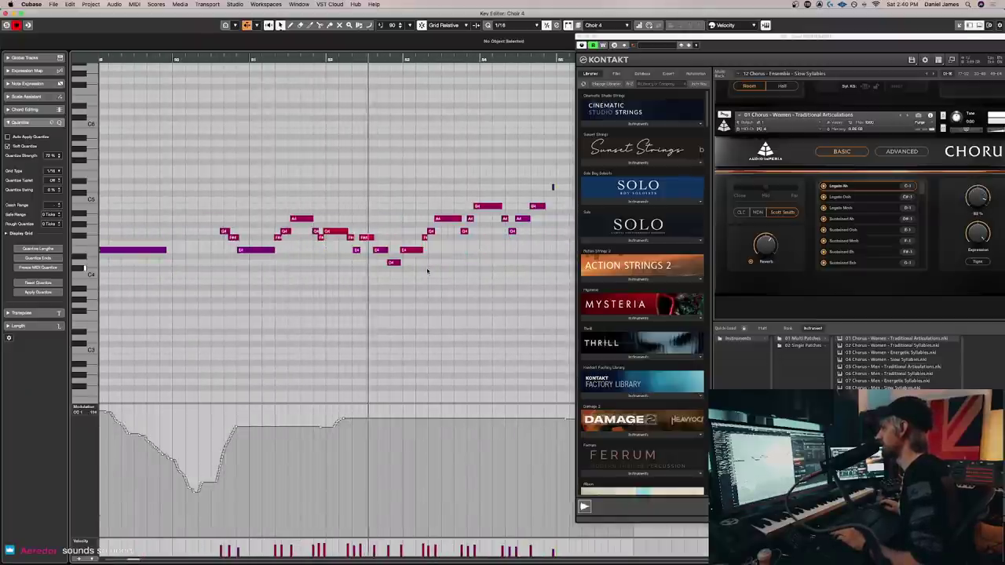
Audition the Choir 4 notes with the Legato Ooh articulation, replaying the phrase, and close the Key Editor
key("space")
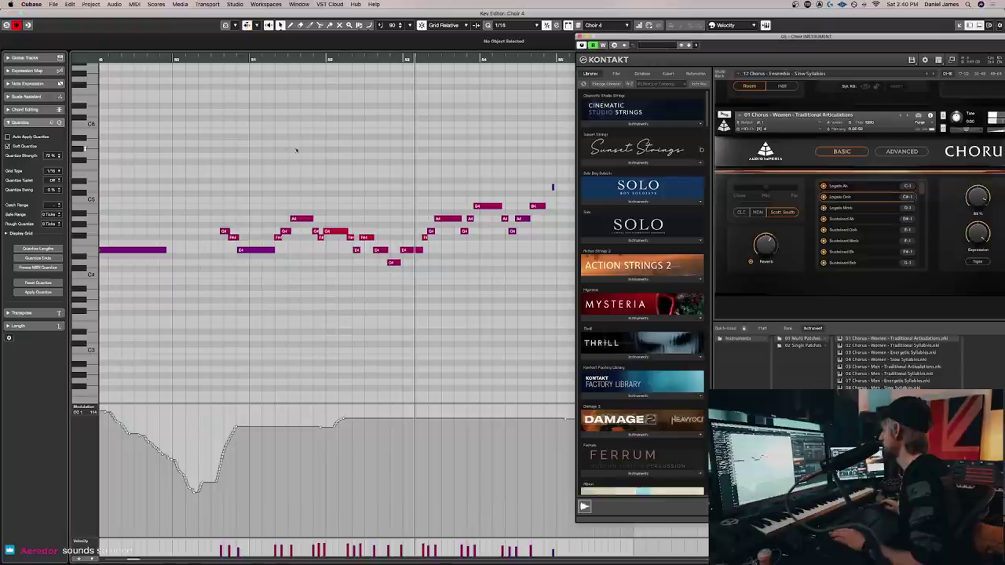
left_click_drag(216, 59, 291, 53)
left_click(305, 58)
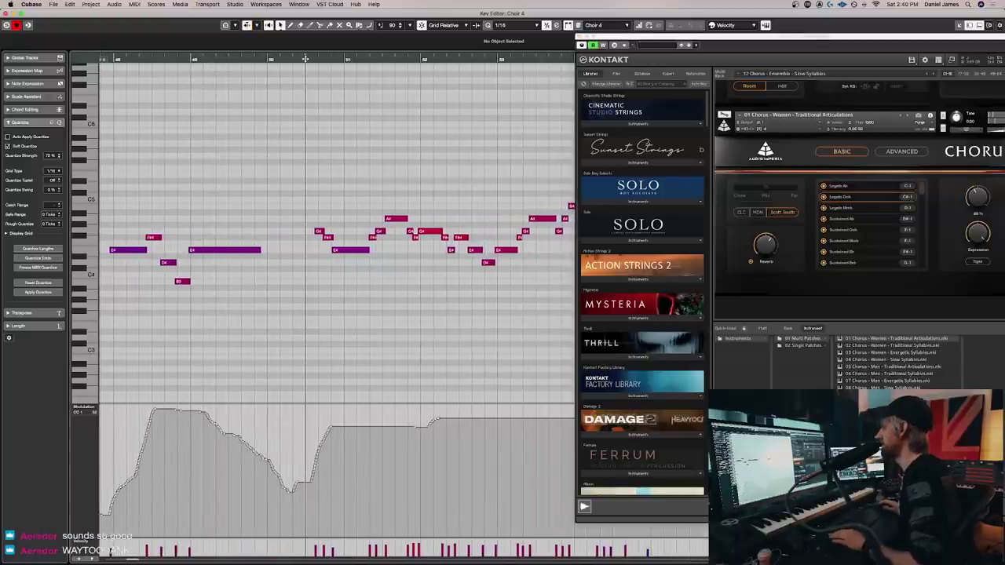
key("space")
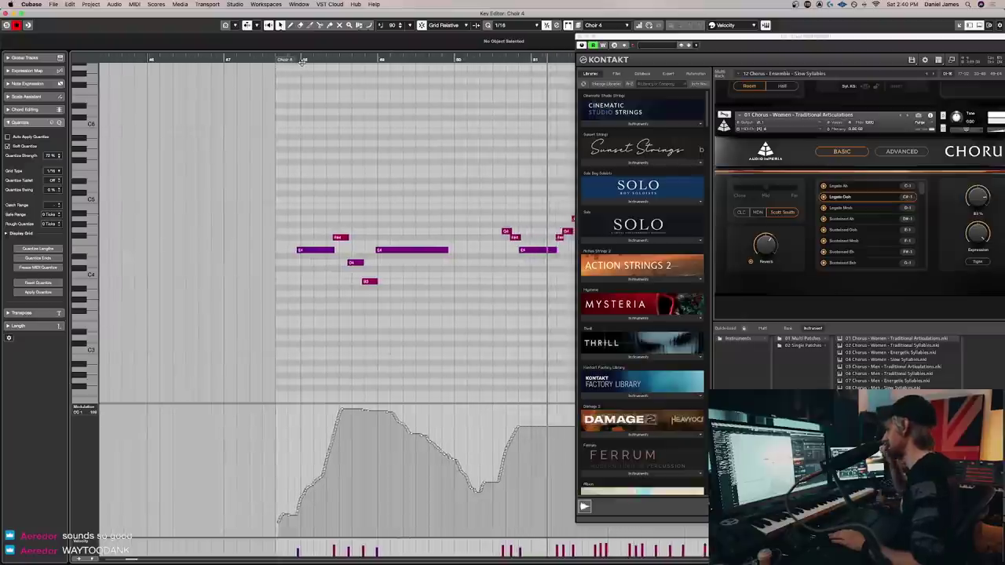
scroll(403, 202, "right", 5)
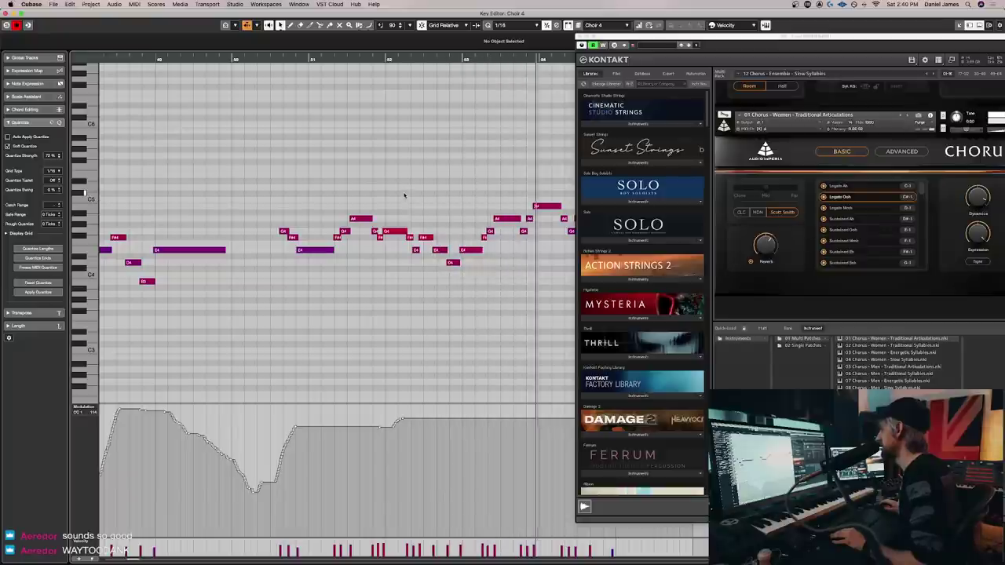
key("Return")
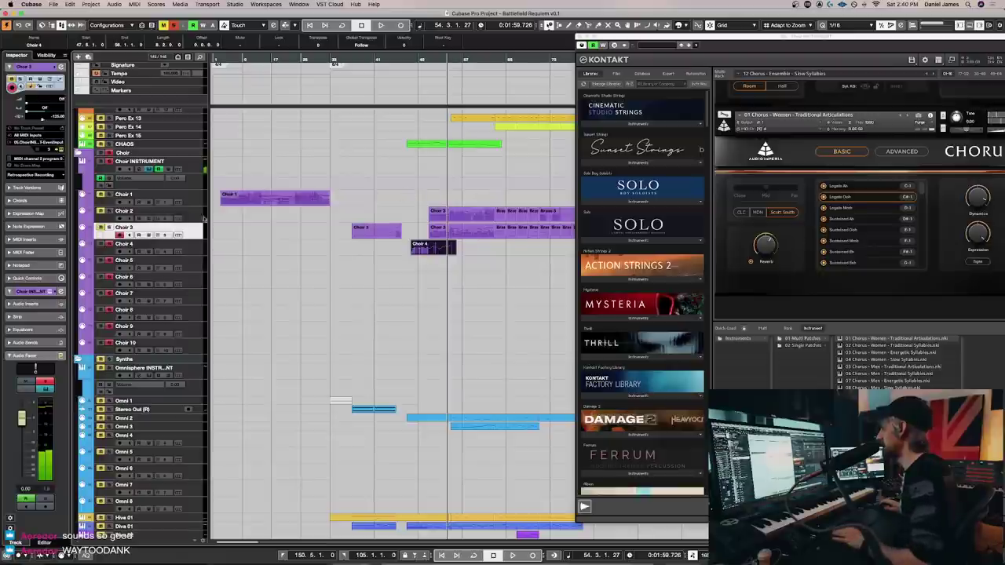
Deactivate all solos, mute the choir tracks above Choir 4 and play its part with the full arrangement from bar 47.5.1
left_click(166, 26)
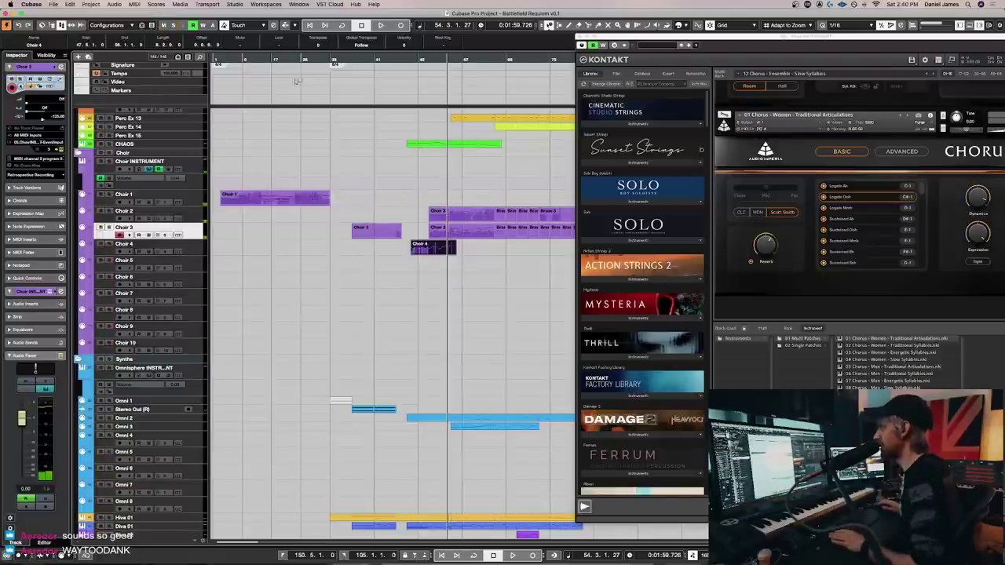
left_click(100, 210)
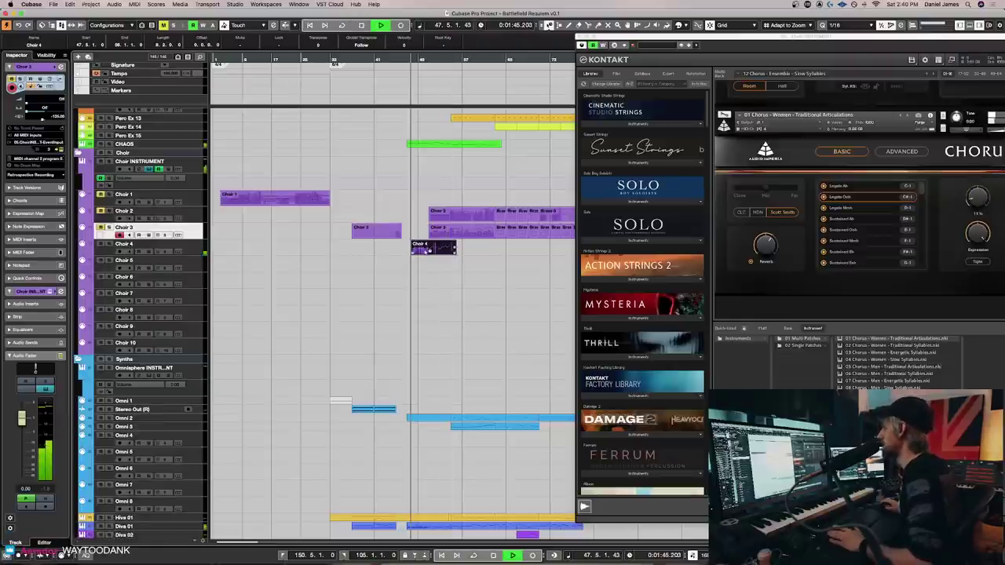
key("space")
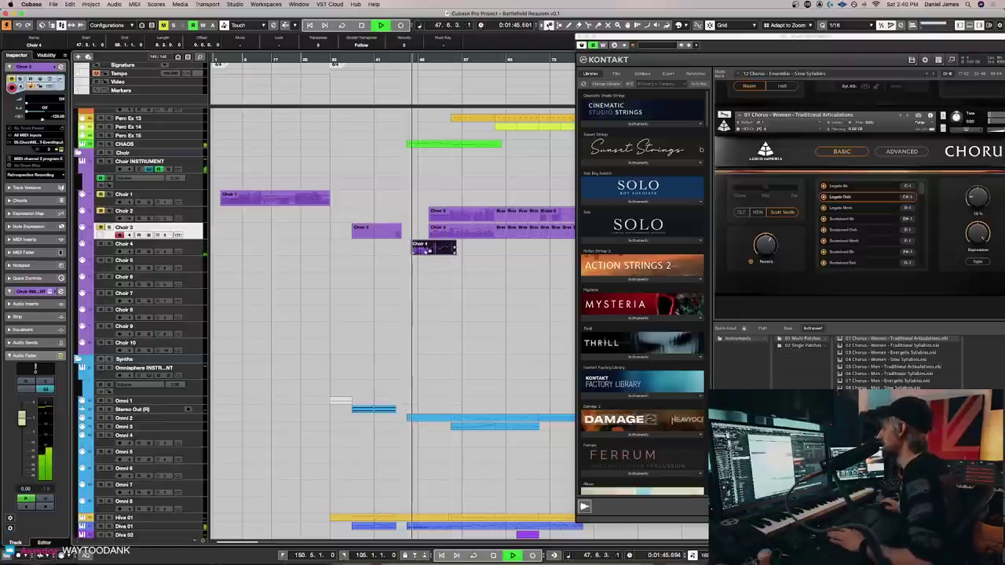
Reopen the Choir 4 part in the Key Editor with Kontakt beside the notes, and select the Legato Mmh articulation
double_click(424, 248)
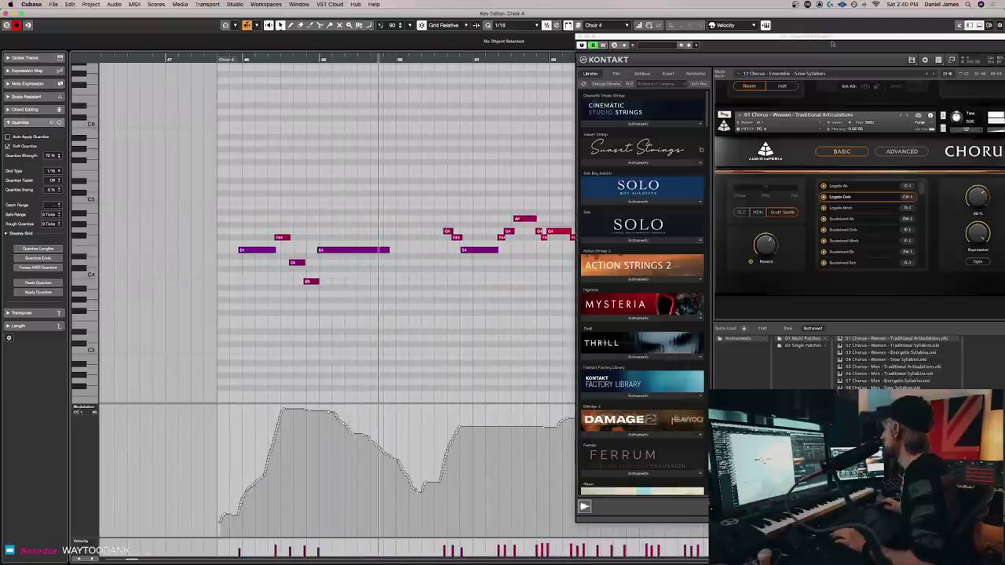
left_click_drag(832, 41, 756, 41)
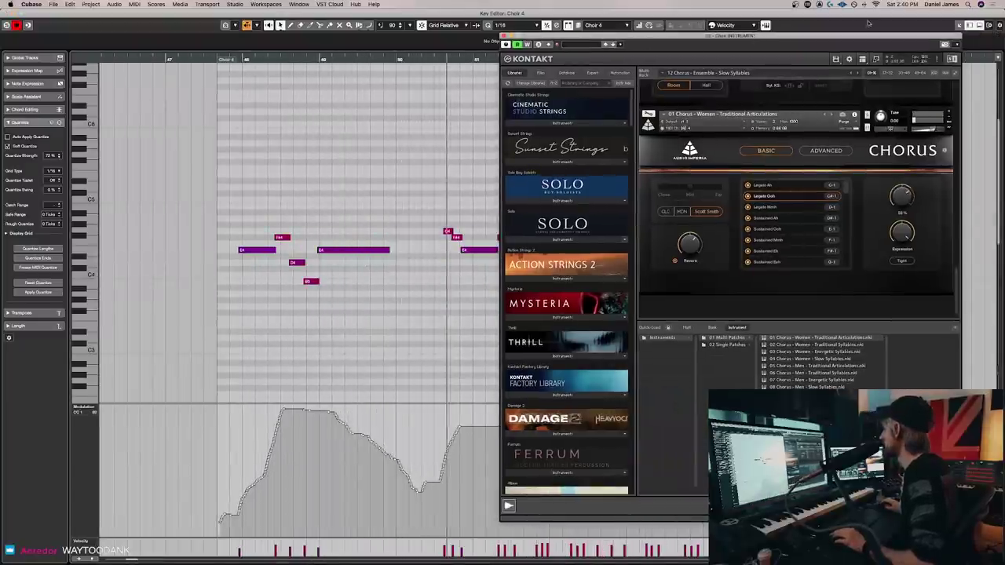
left_click_drag(863, 41, 874, 41)
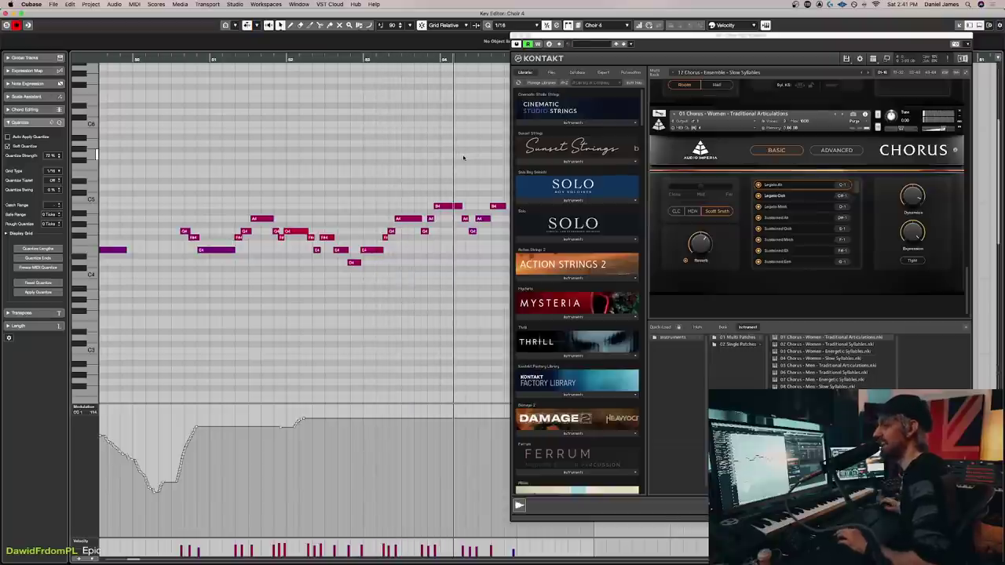
left_click(765, 207)
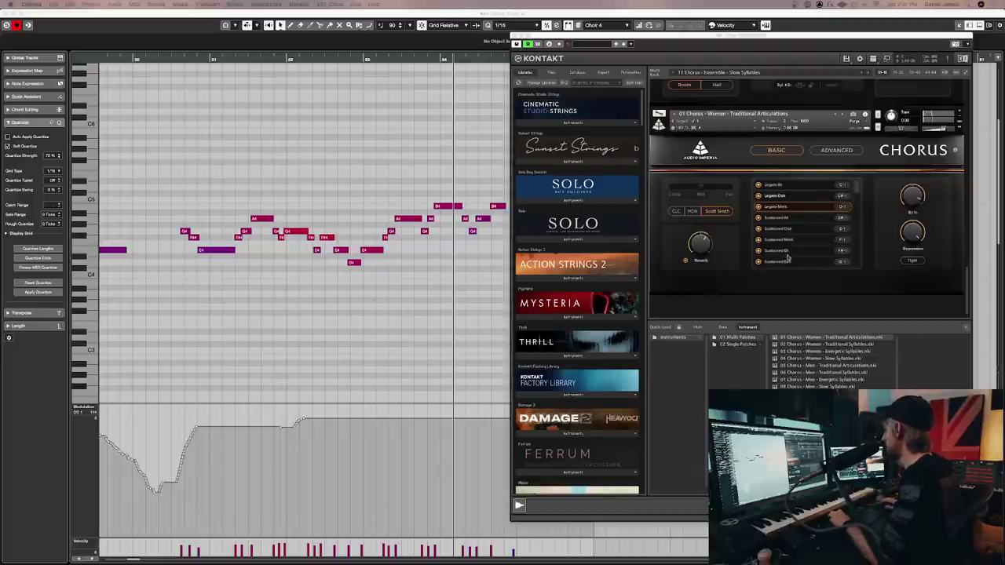
Audition the sustained articulations of the Women Traditional Articulations patch, selecting Sustained Ooh
scroll(793, 222, "down", 1)
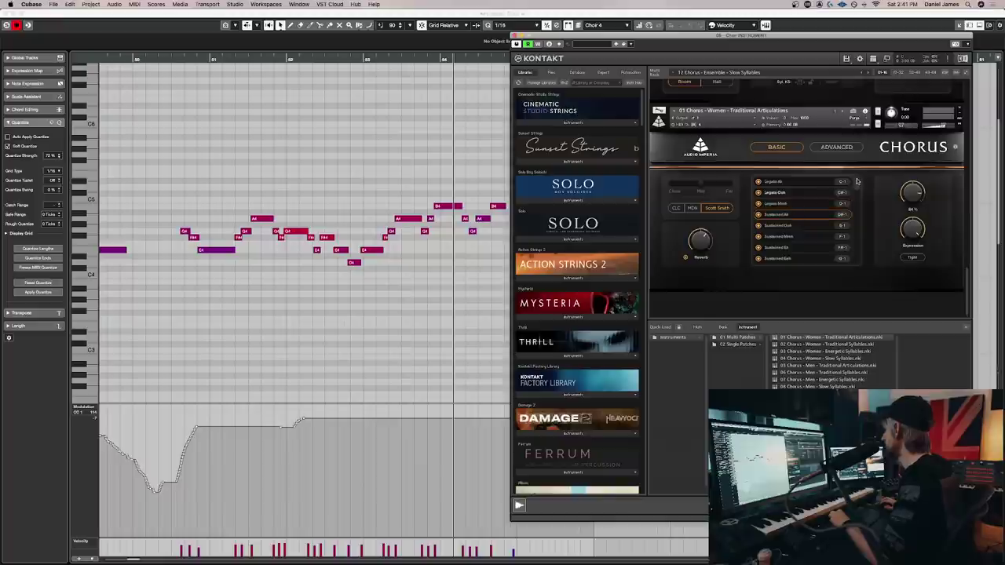
scroll(857, 201, "down", 2)
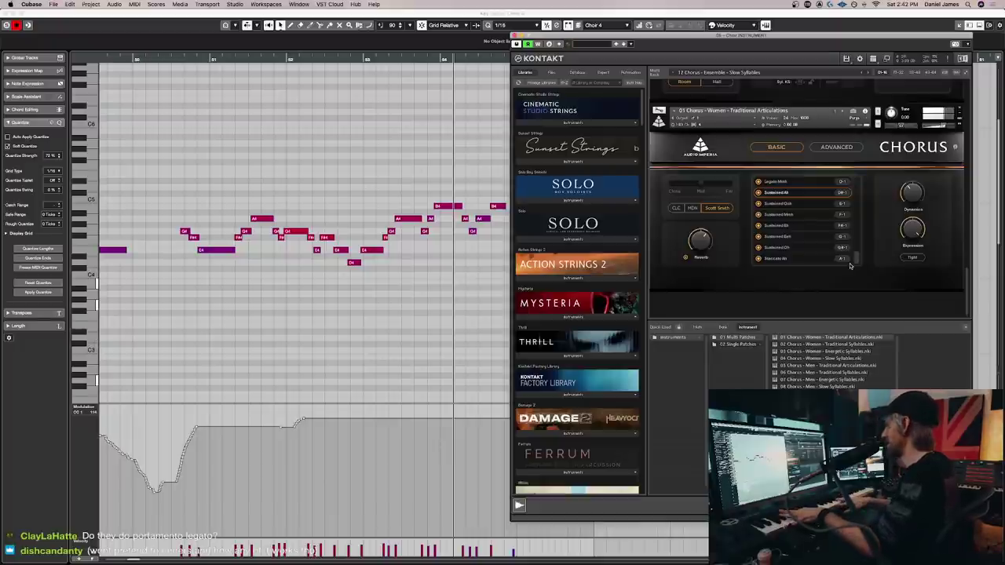
left_click(793, 204)
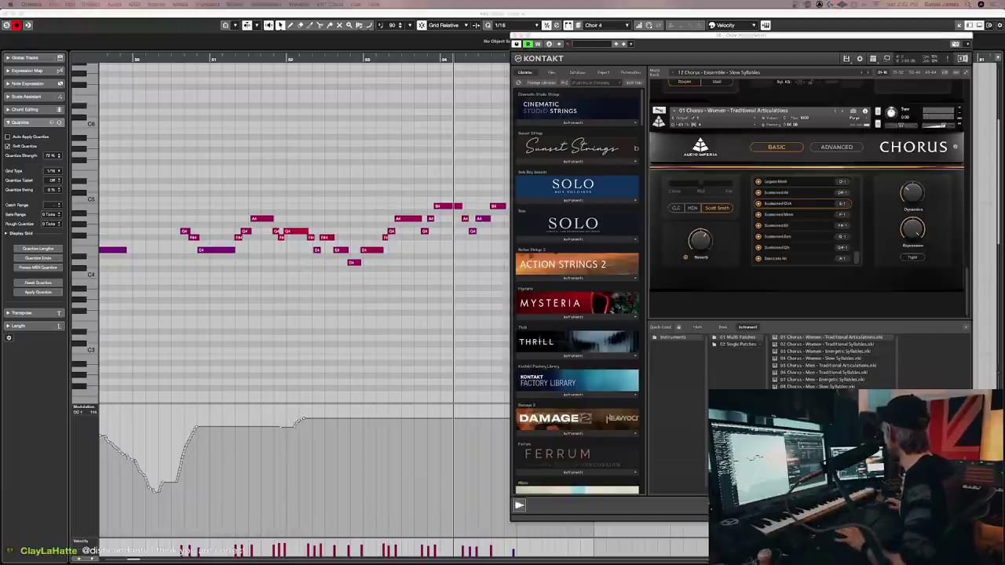
Open the choir group's Blackhole reverb, lower its mix to 34, and select the Sustained Eh articulation for comparison
key("ctrl+e")
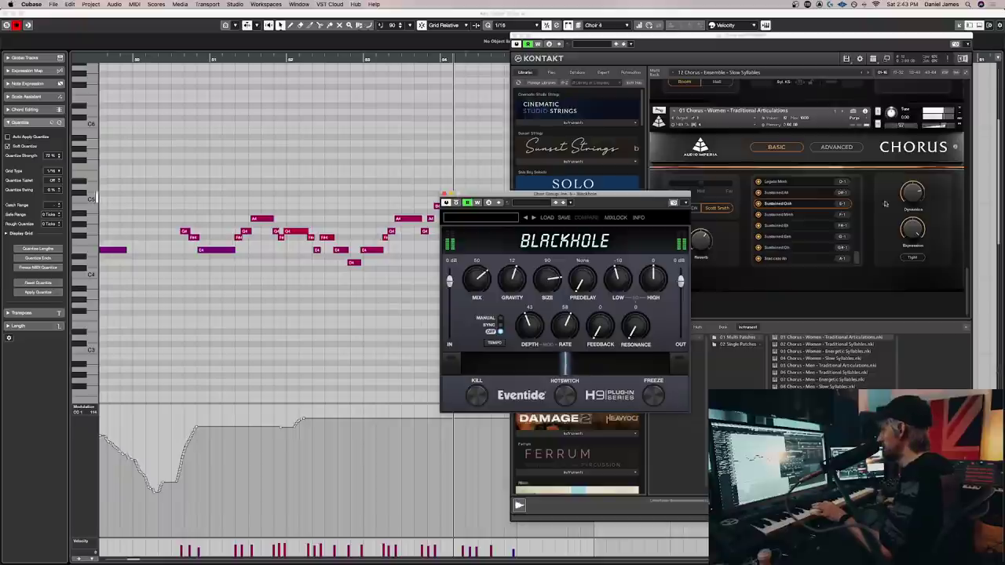
left_click_drag(494, 276, 487, 299)
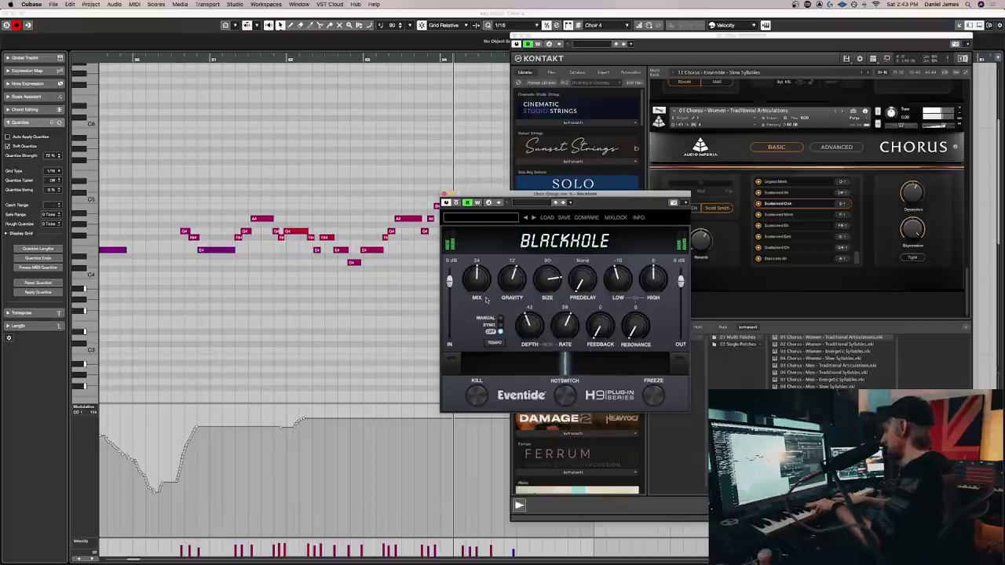
left_click(791, 227)
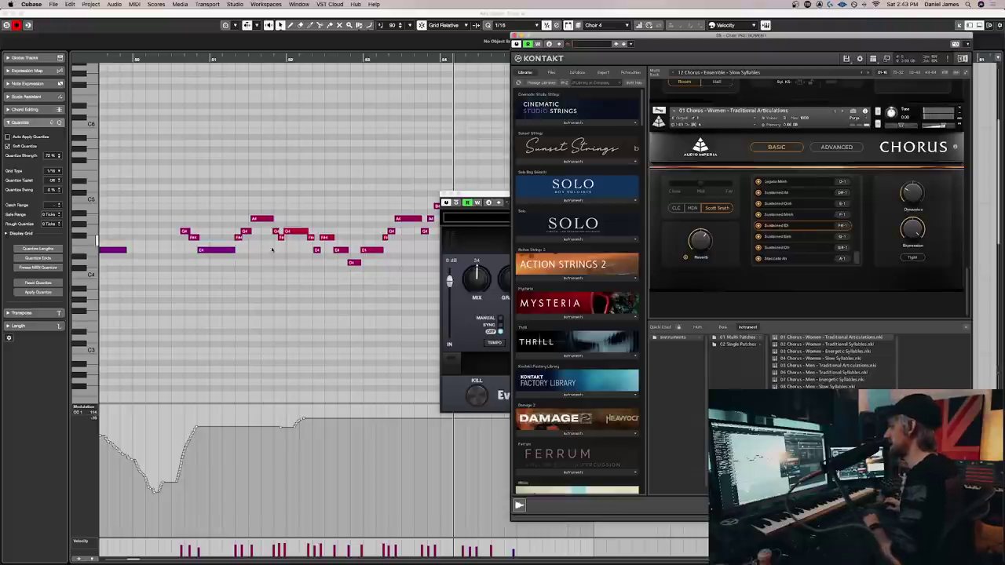
Close the Key Editor and select Strings 11, followed by Brass 1, to hear those tracks against the choir
scroll(283, 193, "up", 5)
key("Return")
scroll(296, 203, "up", 10)
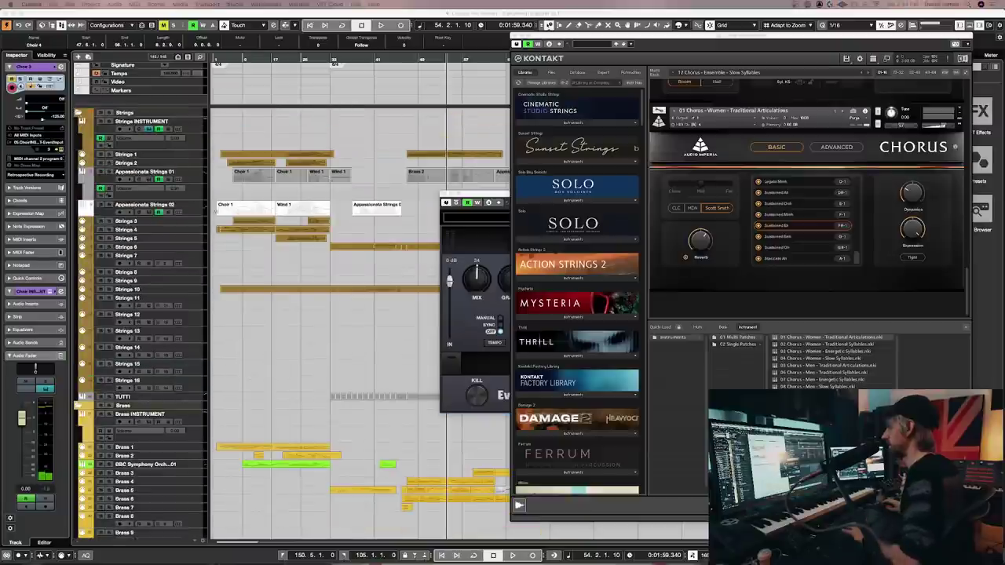
left_click(193, 298)
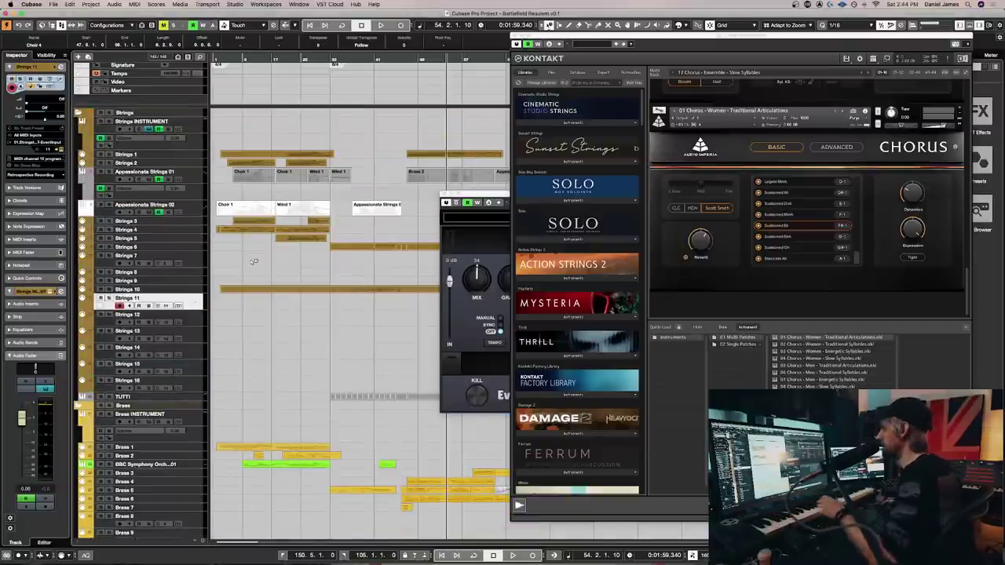
left_click(182, 446)
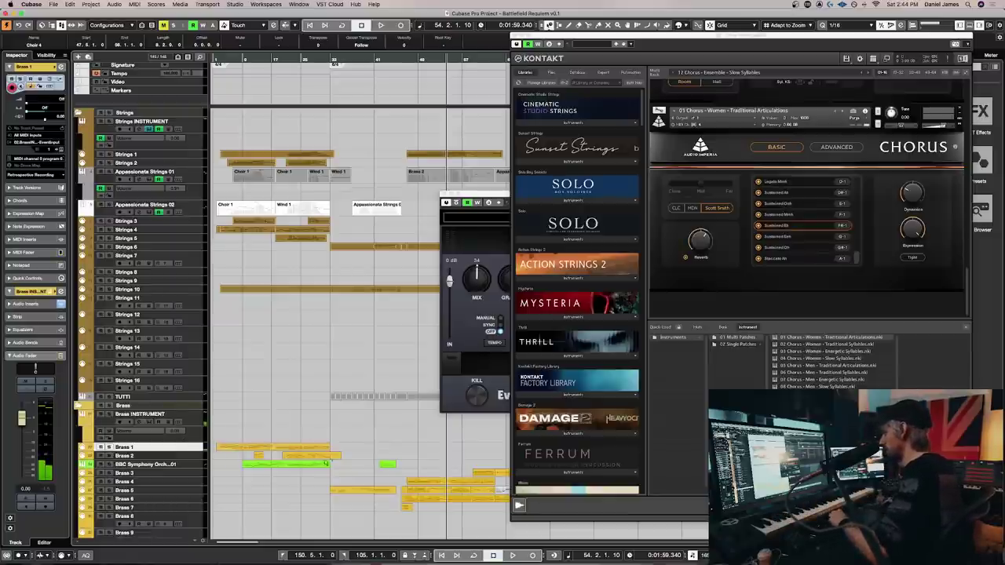
Reselect Choir 4 and audition the Sustained Eeh, Sustained Oh and Staccato Ah articulations
scroll(259, 392, "down", 10)
scroll(253, 383, "down", 12)
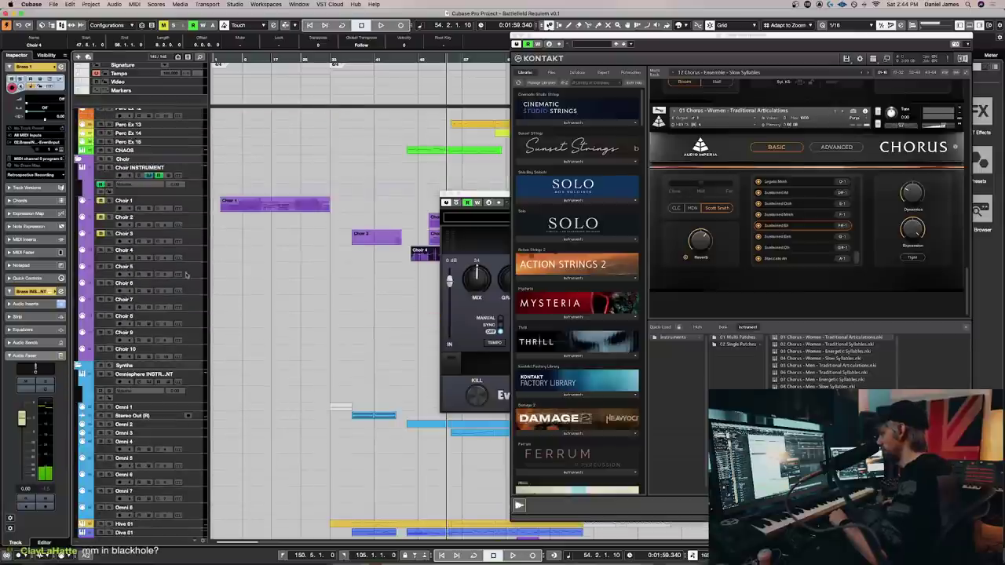
left_click(201, 255)
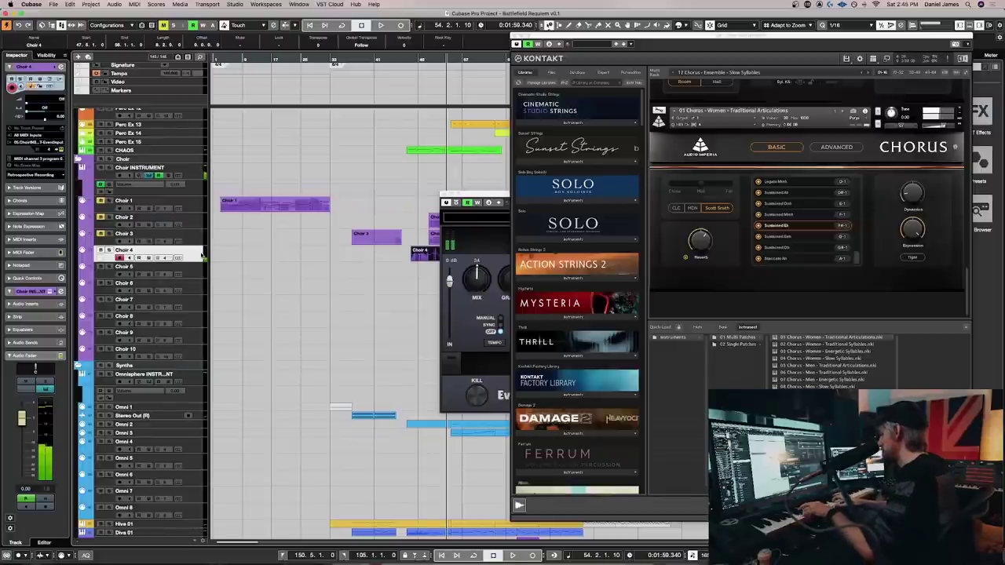
left_click(806, 237)
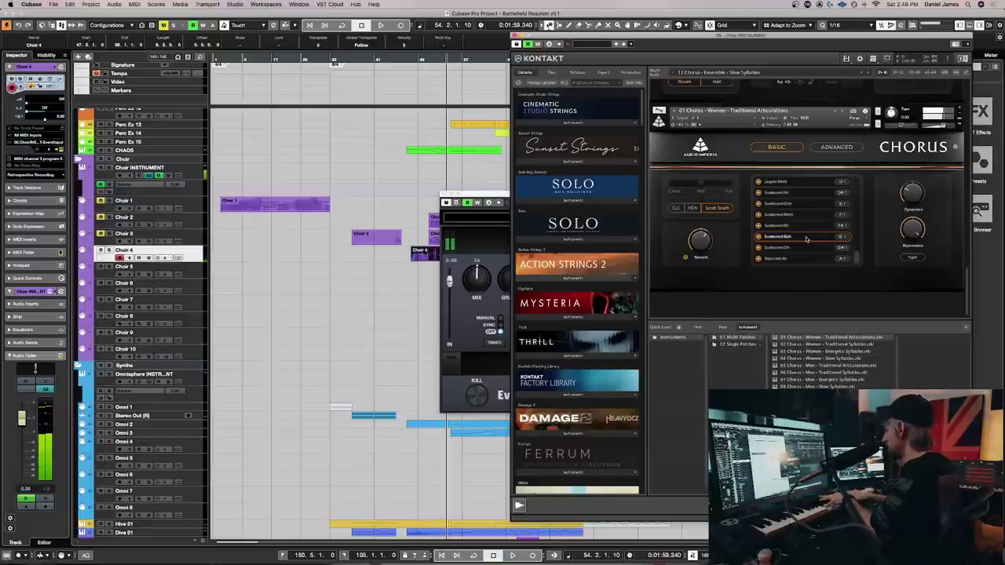
left_click(808, 248)
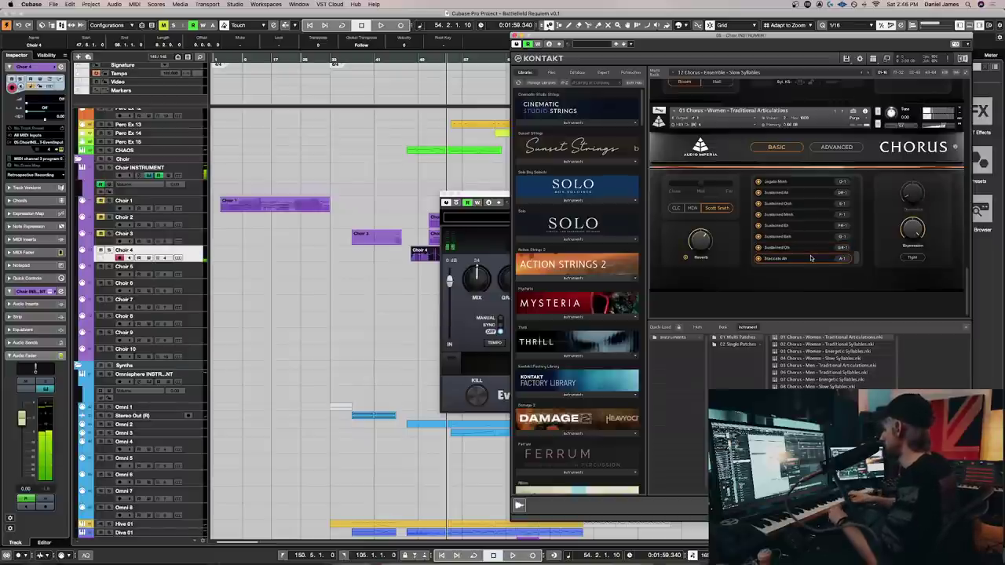
Compare the choir staccato with Brass 1 and reselect the Choir 4 track
scroll(320, 277, "down", 10)
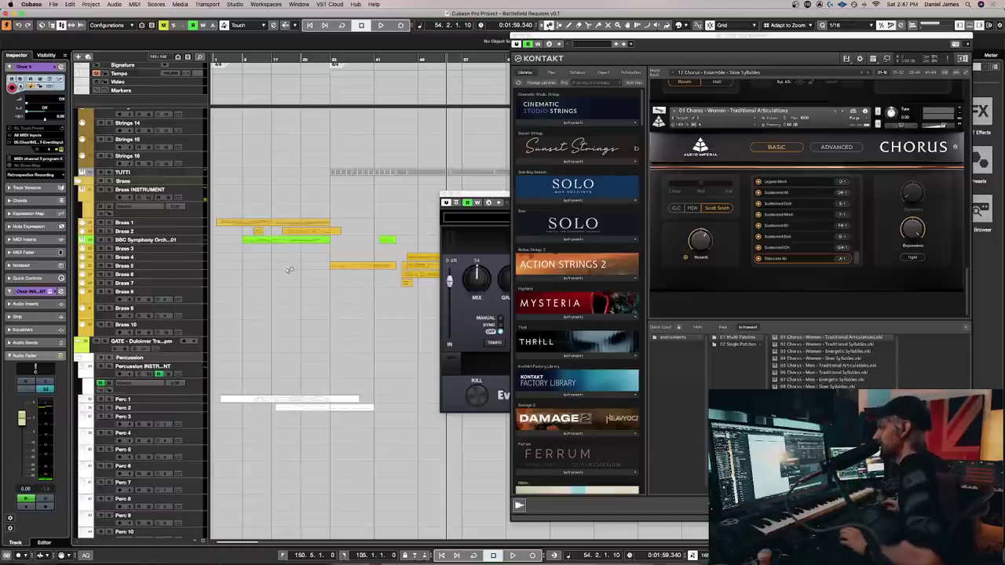
left_click(187, 225)
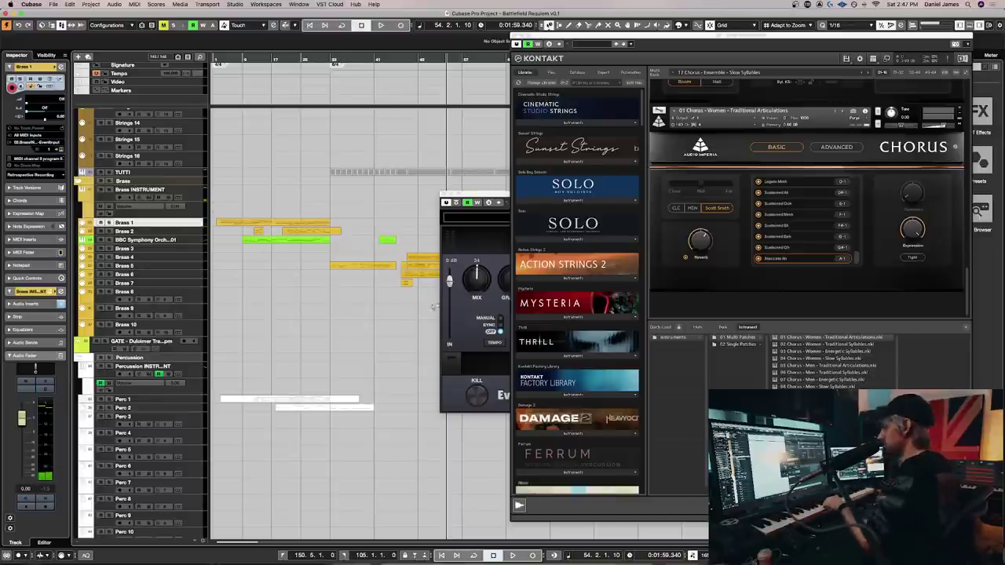
scroll(231, 352, "down", 15)
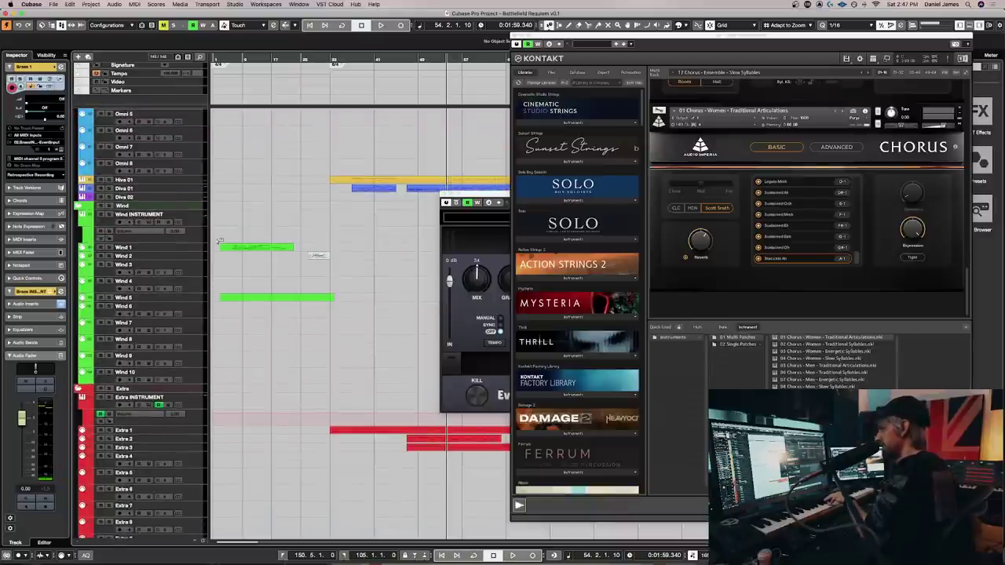
scroll(220, 241, "up", 10)
left_click(198, 222)
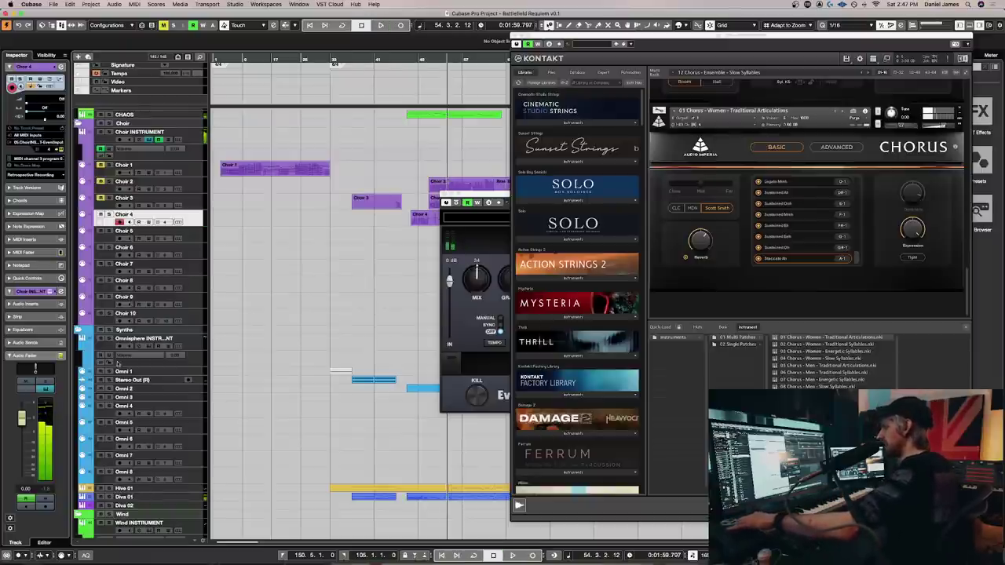
Solo the Percussion tracks, PunchBox 01, Hive 01 and the Diva tracks while briefly playing the arrangement
scroll(129, 305, "down", 15)
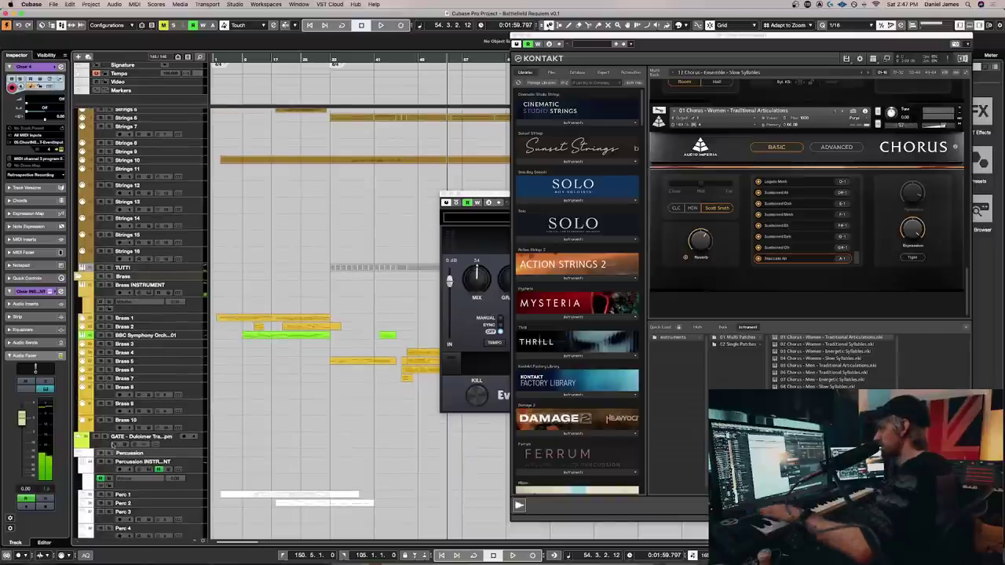
key("space")
scroll(340, 374, "down", 5)
scroll(226, 306, "down", 8)
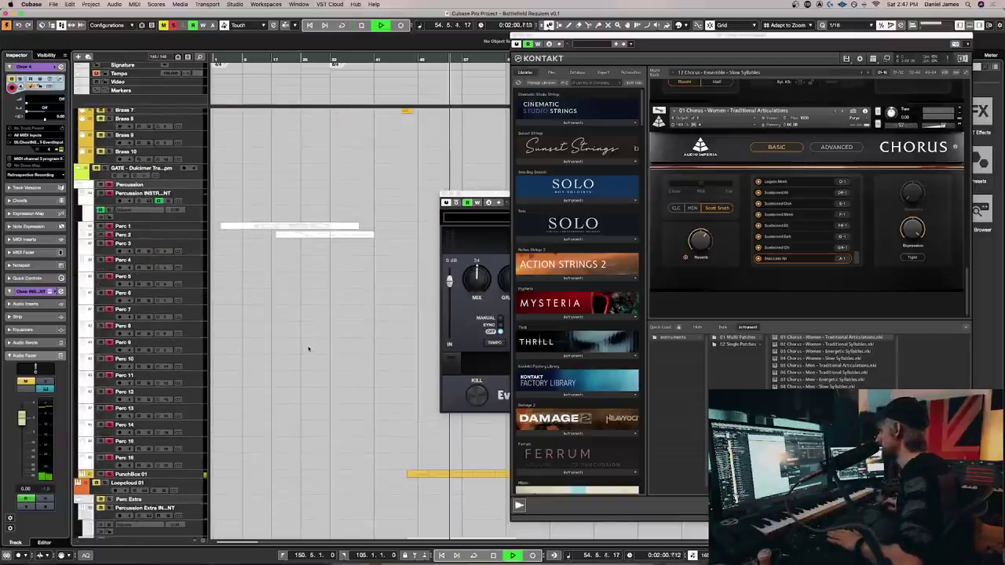
scroll(157, 353, "down", 12)
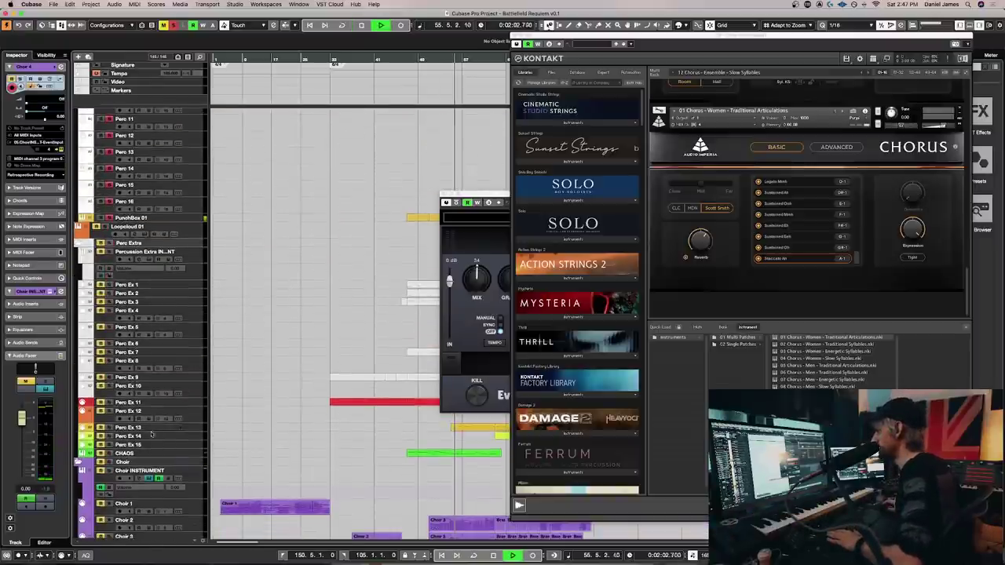
key("space")
left_click(153, 452)
scroll(145, 369, "down", 10)
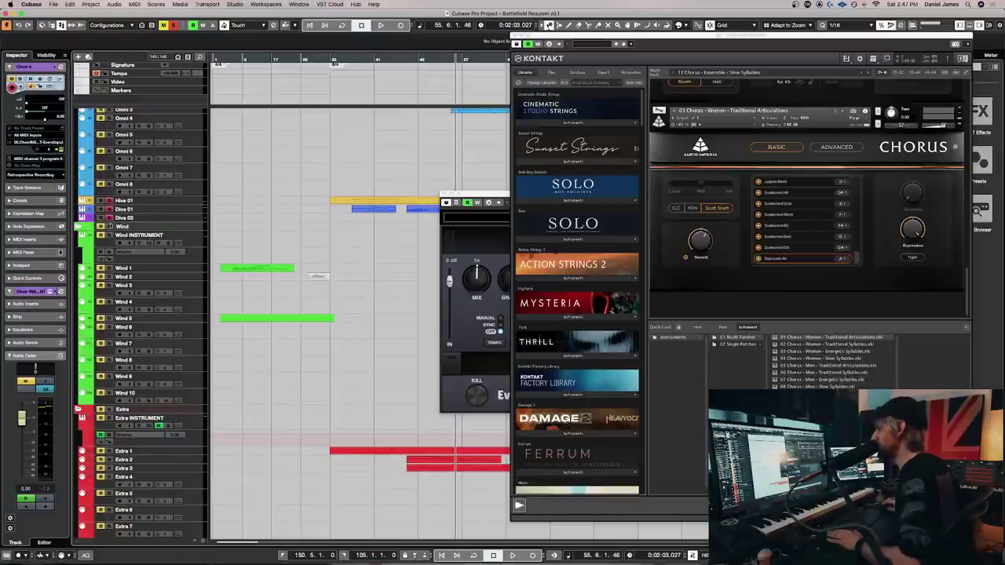
Play from near the start of the Extra 1 part and add the Extra and Synths folders to the solo
left_click(346, 58)
key("space")
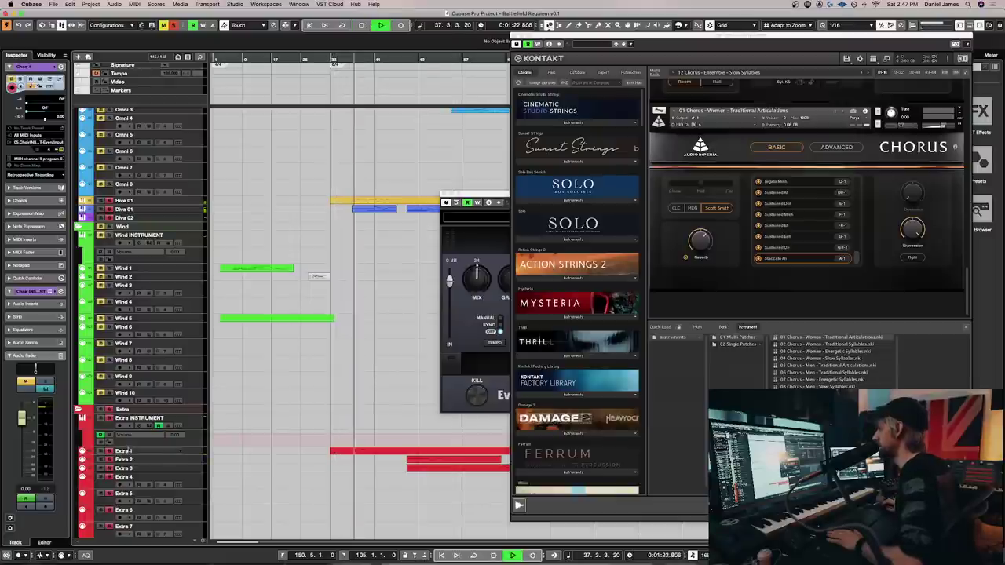
scroll(128, 451, "up", 5)
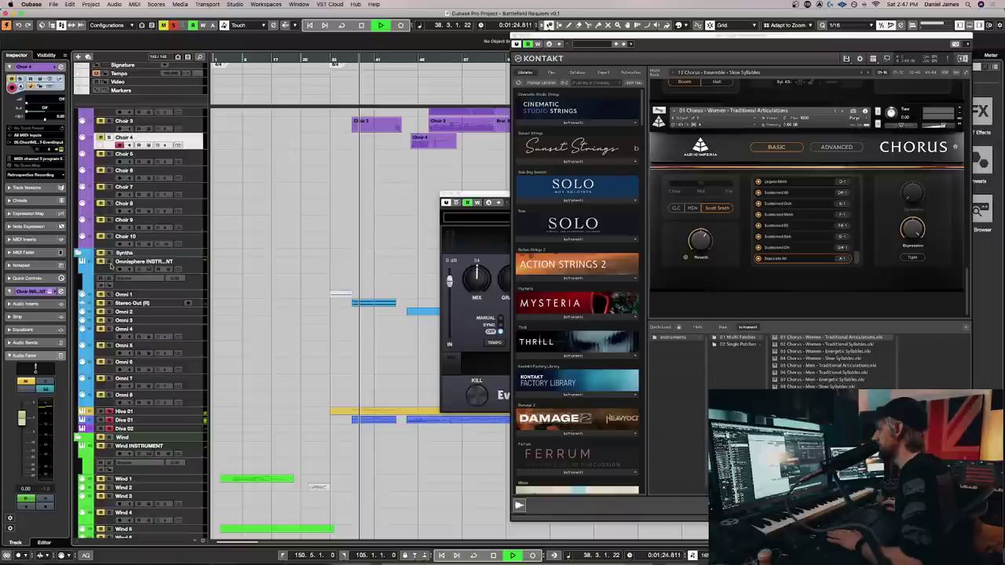
scroll(267, 349, "down", 1)
scroll(274, 355, "up", 3)
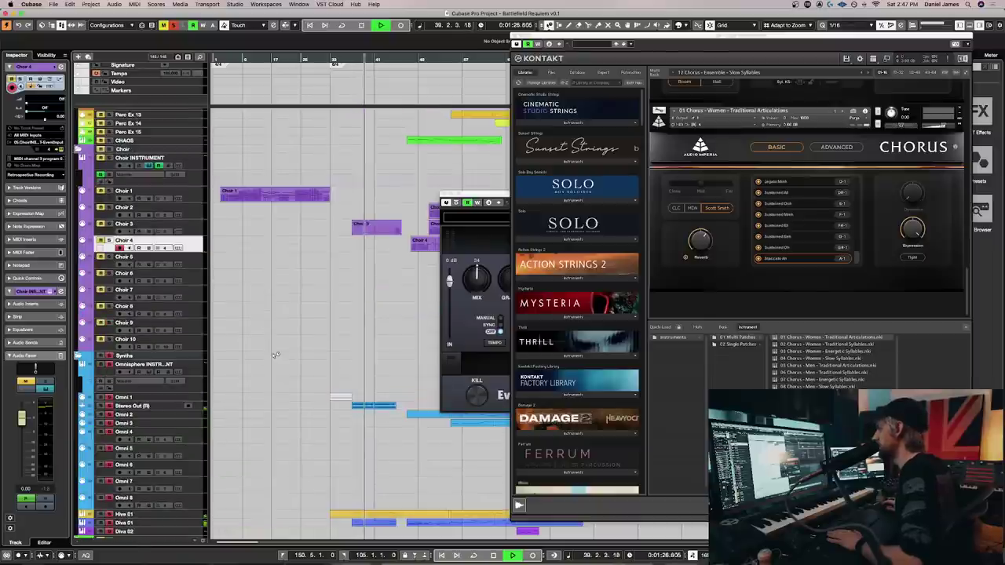
scroll(145, 256, "up", 1)
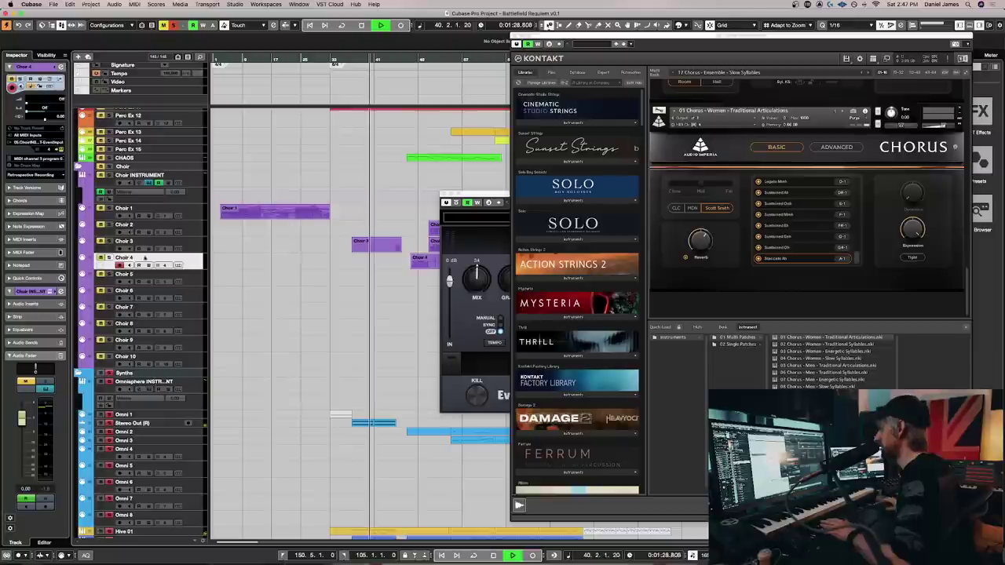
Solo Choir 4, keep the track record-enabled during playback, and delete its recorded part
left_click(119, 264)
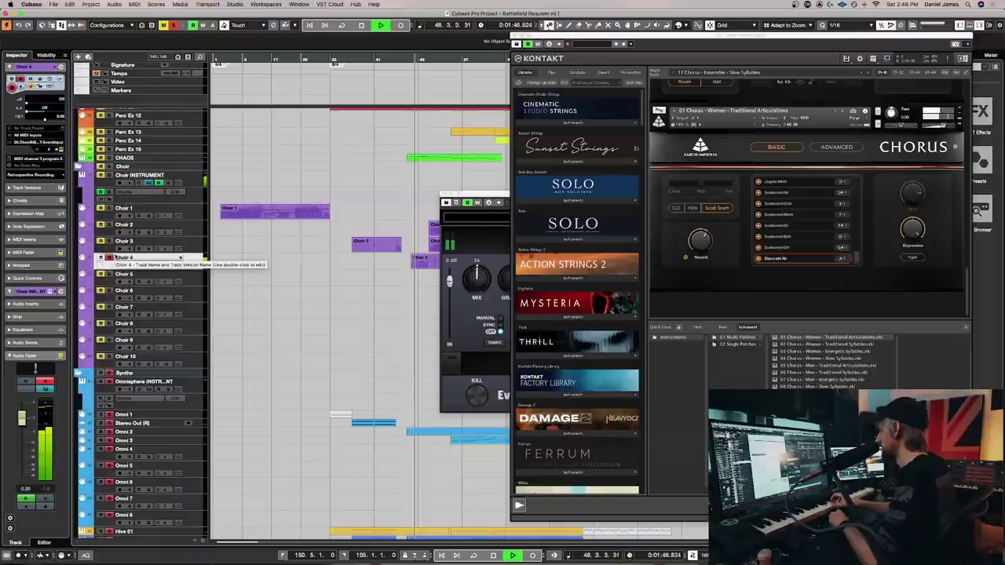
left_click(116, 257)
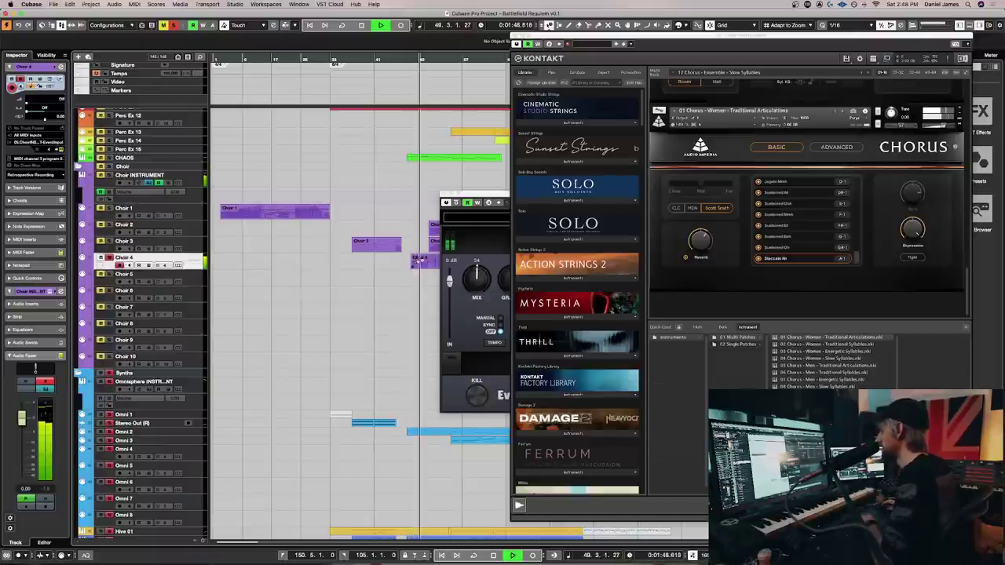
scroll(856, 255, "down", 1)
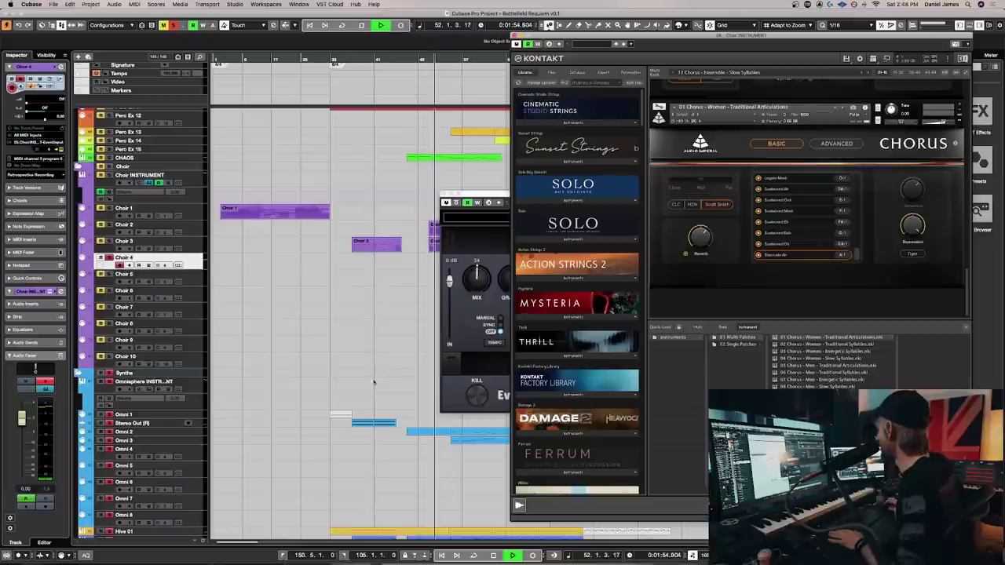
scroll(333, 191, "right", 4)
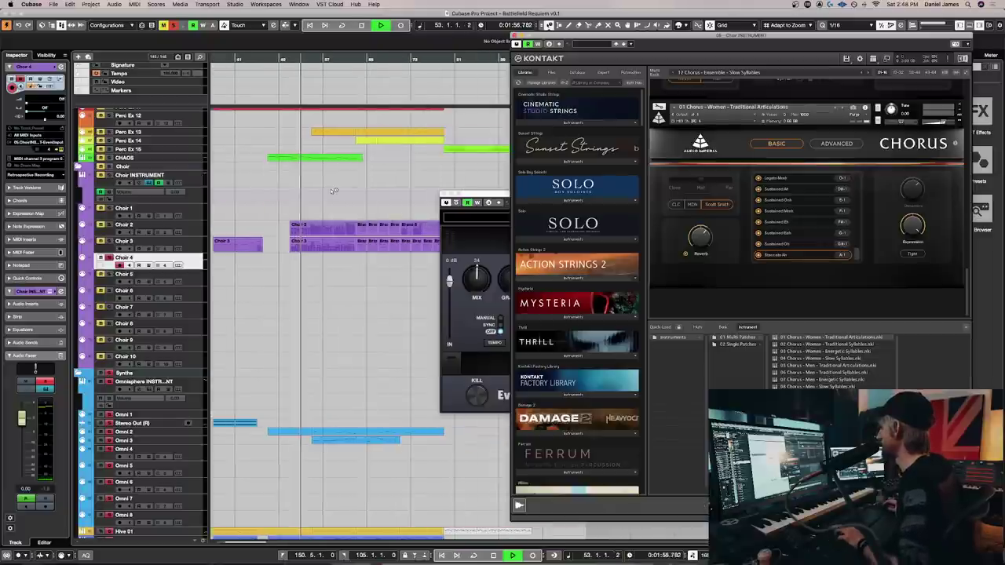
Solo the Perc Extra tracks, stop playback and return the cursor to 45.5.1
scroll(322, 165, "up", 5)
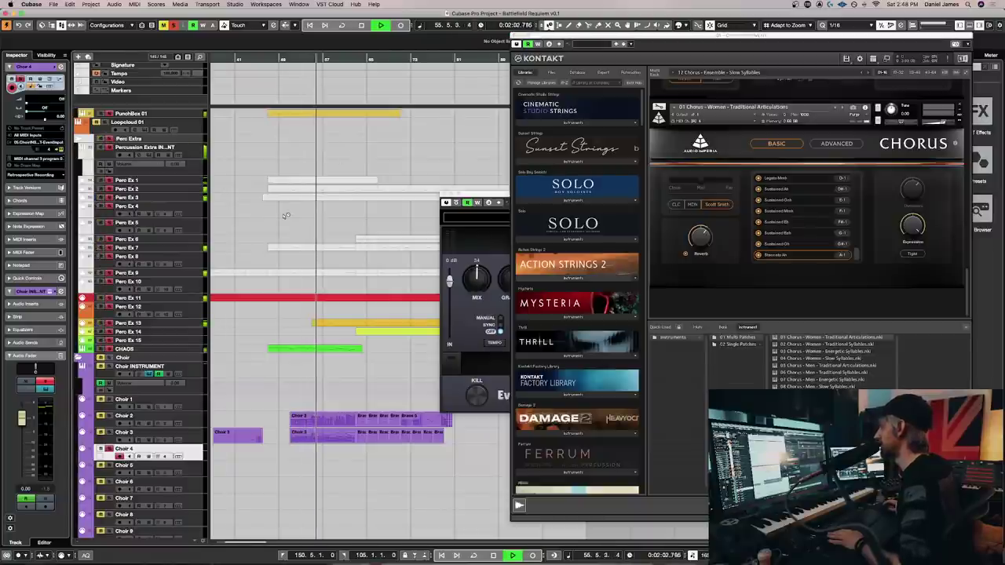
key("space")
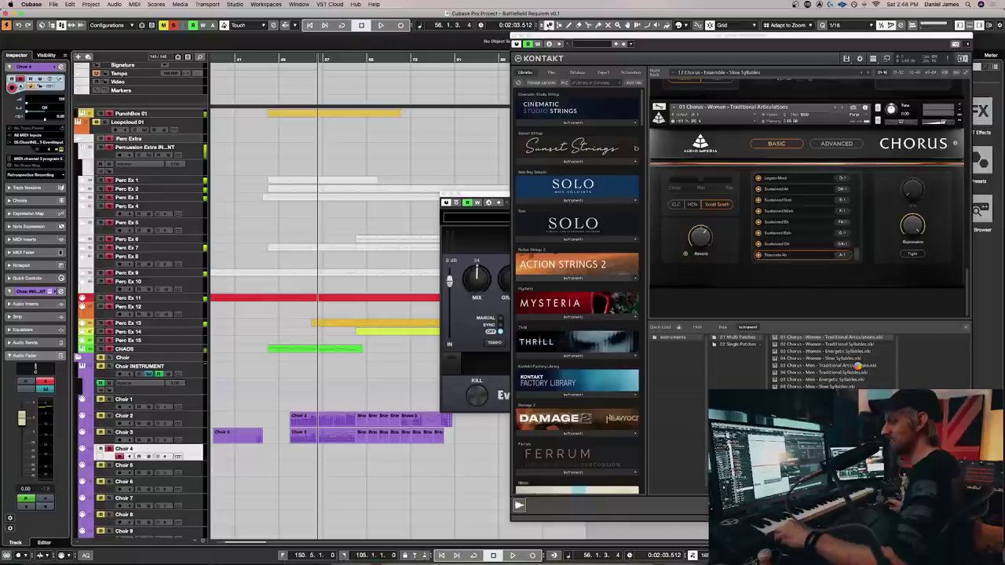
key("KP_0")
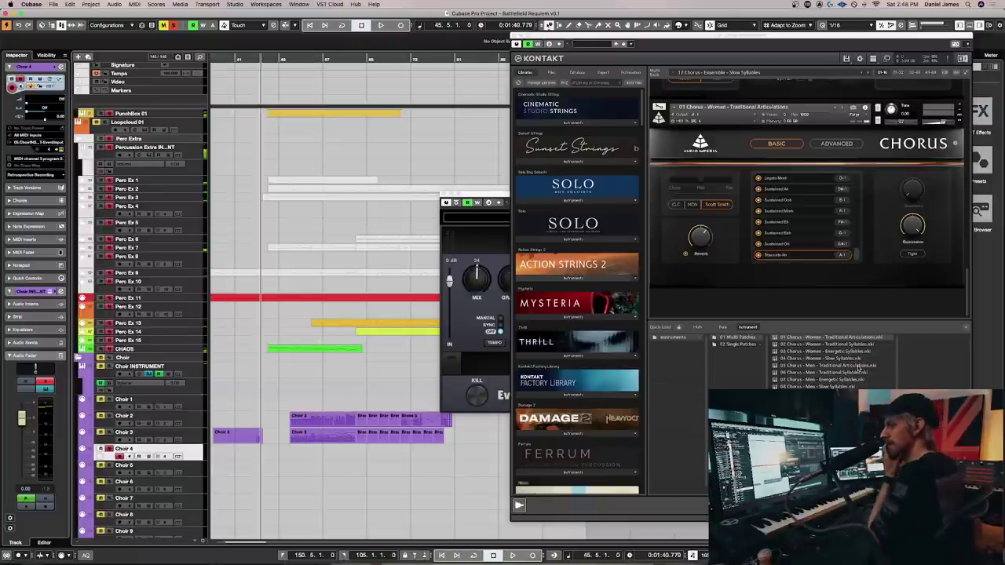
Load the 05 Chorus - Men - Traditional Articulations patch into the Kontakt rack and bring its controls into view
left_click(860, 367)
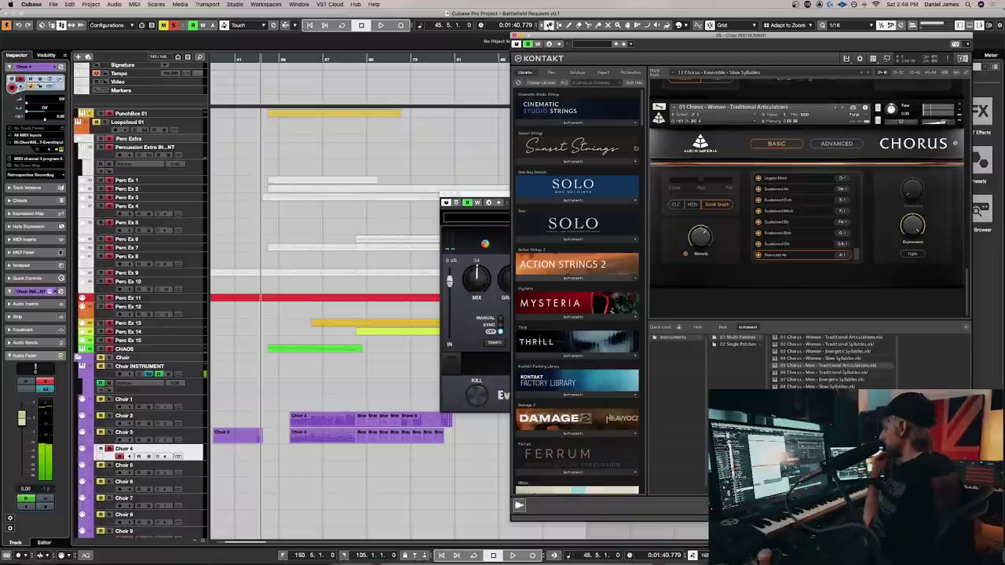
scroll(406, 273, "down", 10)
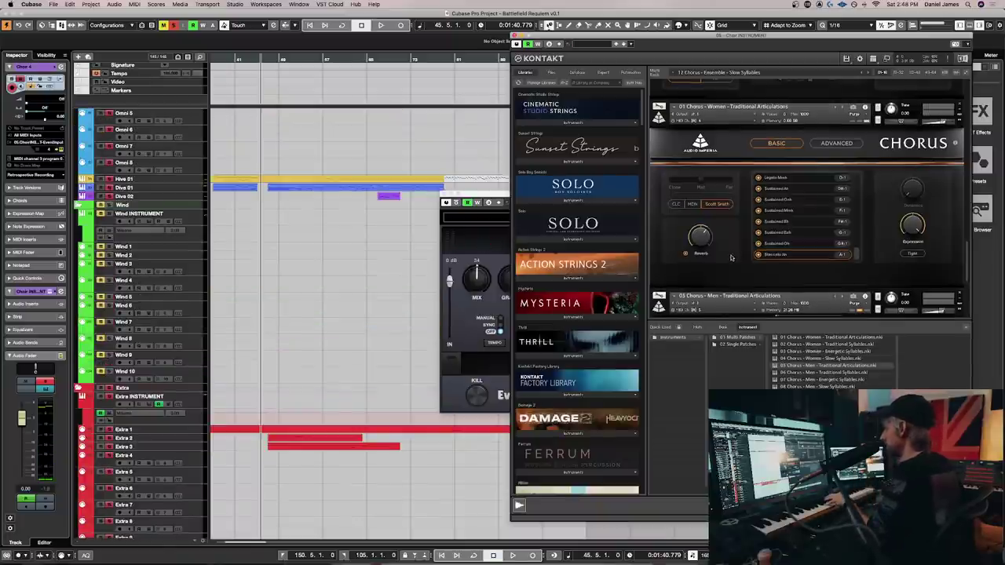
scroll(731, 257, "down", 5)
scroll(216, 220, "up", 10)
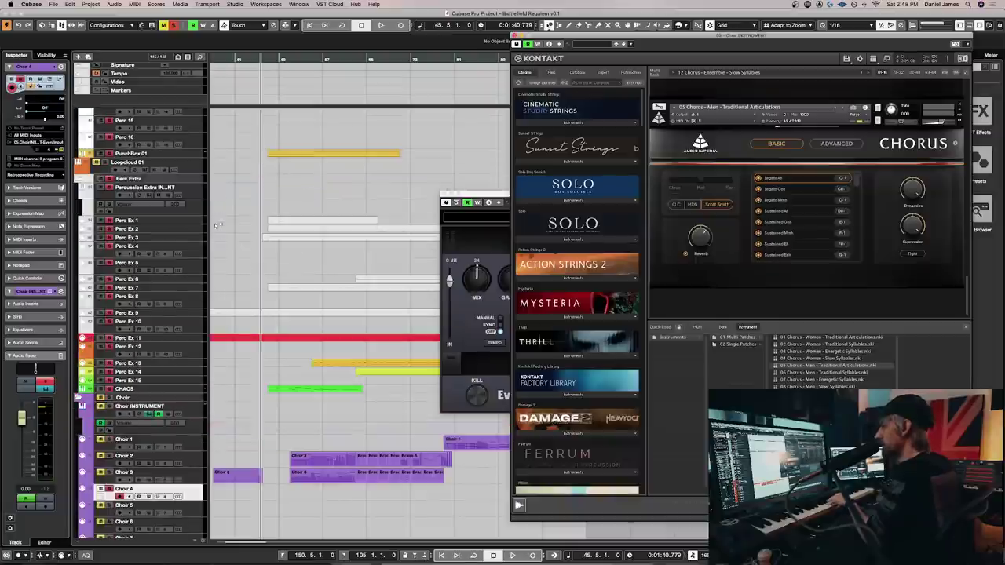
Move the solo from Choir 4 to Choir 5, select Choir 5 for live playing and start playback from about bar 48
left_click(100, 489)
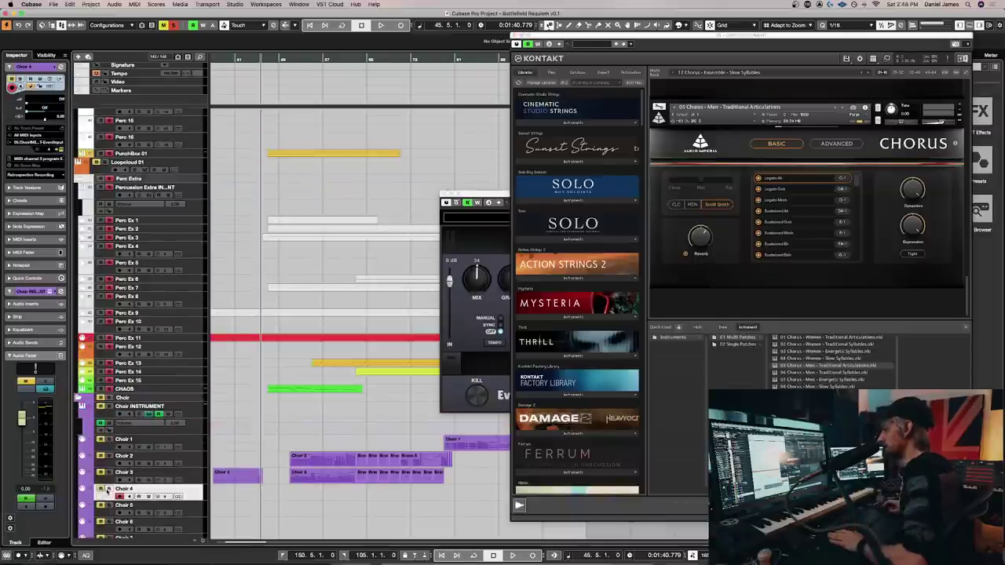
left_click(200, 512)
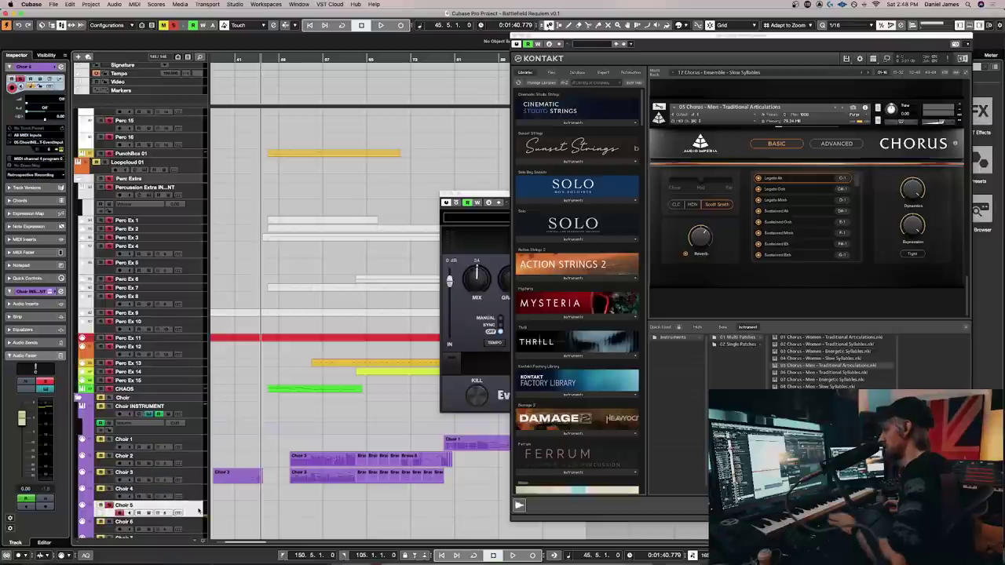
key("space")
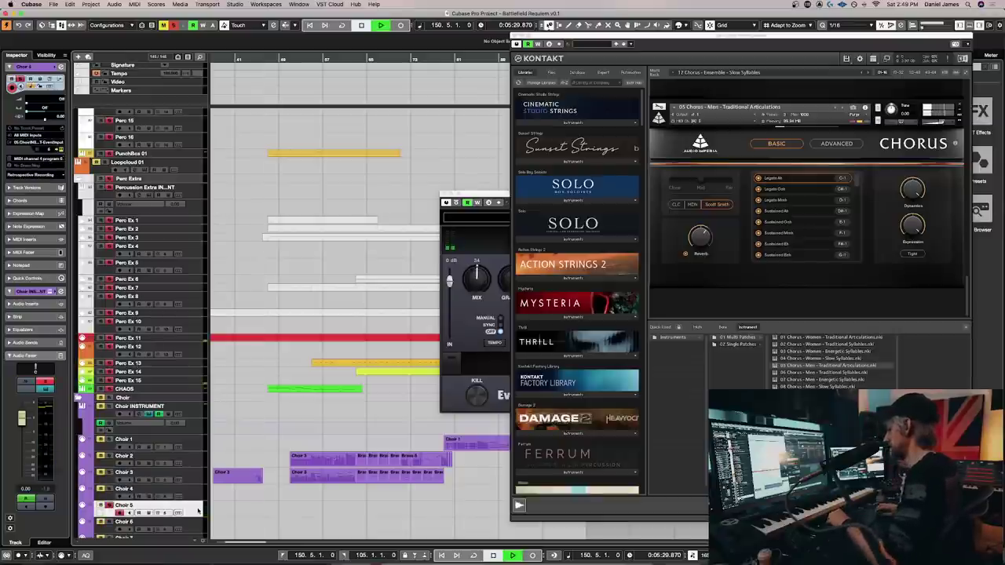
left_click(277, 60)
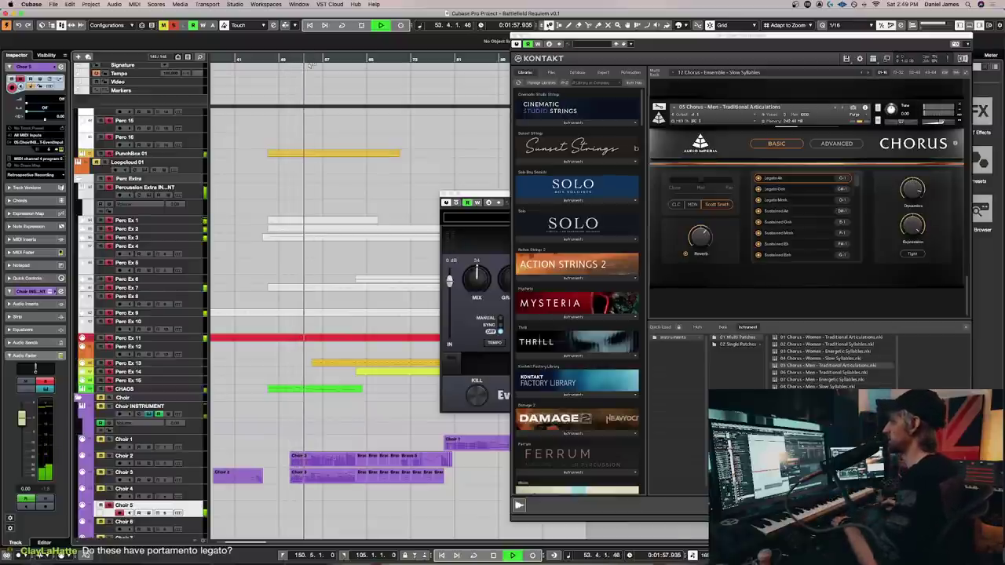
Restart playback from about bar 45, switch the men's patch to the Legato Ooh articulation and stop playback
scroll(350, 212, "up", 10)
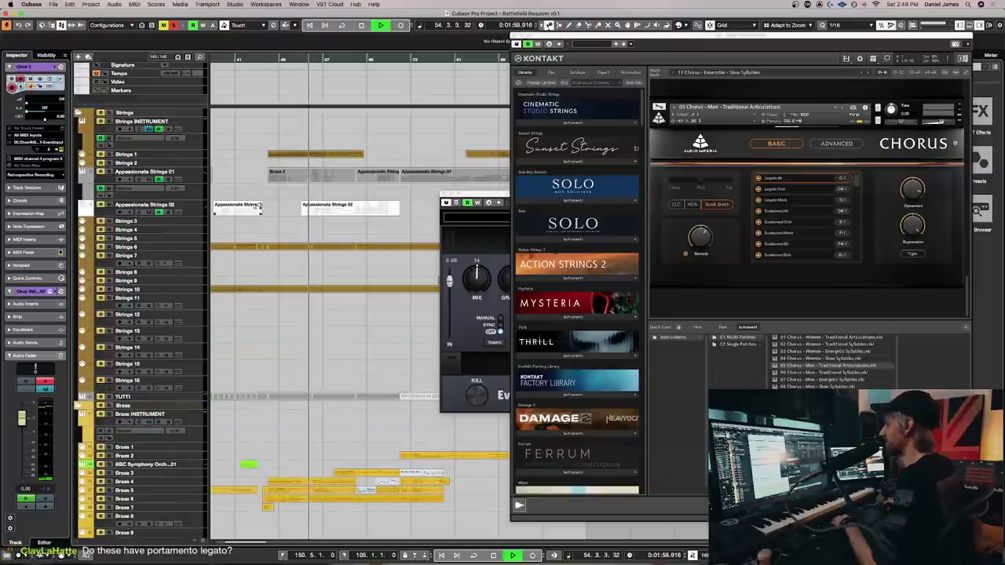
left_click(259, 61)
scroll(289, 236, "down", 6)
scroll(289, 236, "down", 1)
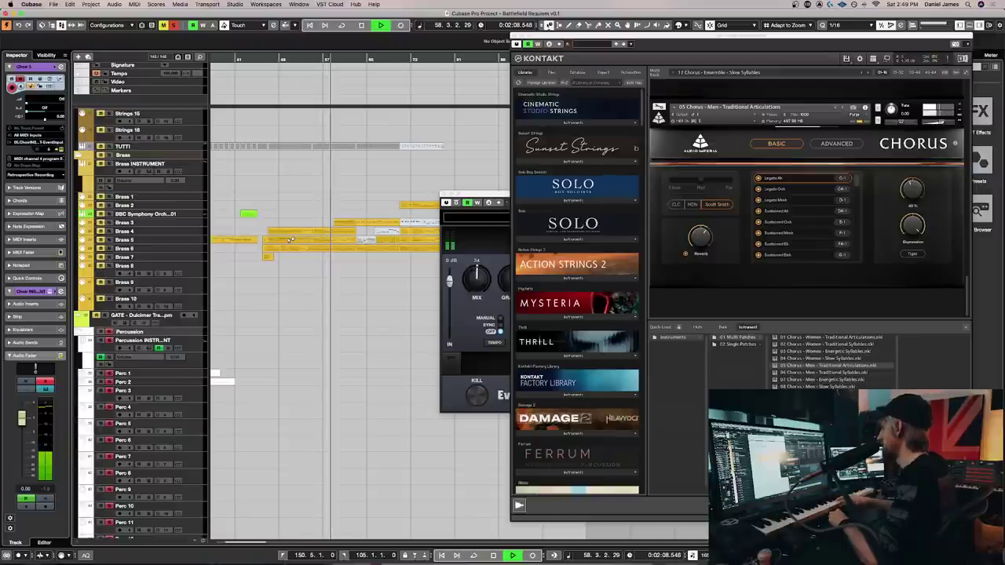
left_click(800, 192)
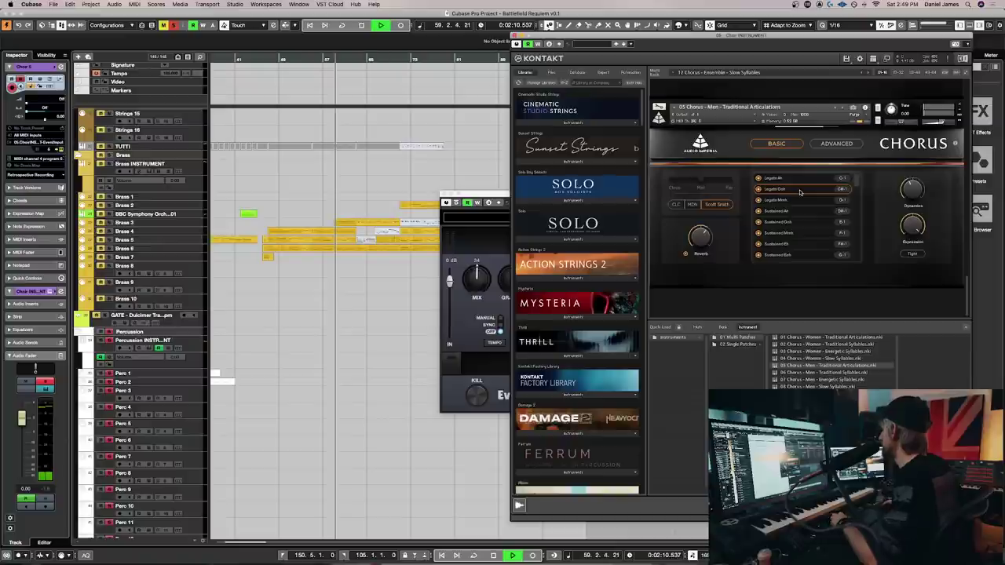
key("space")
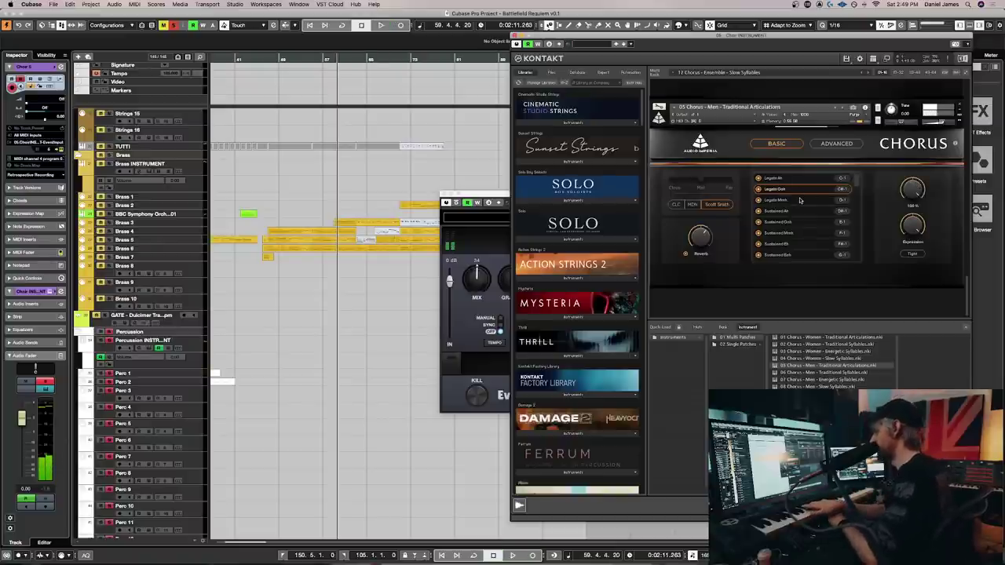
Solo Choir 1 alongside Choir 5, set the locators around the opening Choir 1 part and play from 3.1.1
scroll(403, 250, "left", 5)
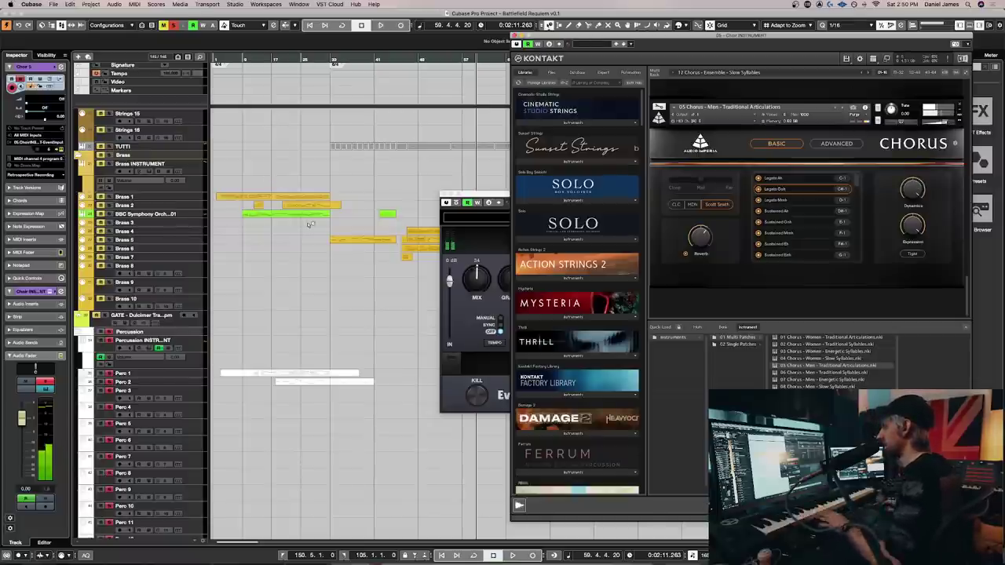
scroll(310, 224, "down", 5)
scroll(251, 165, "down", 5)
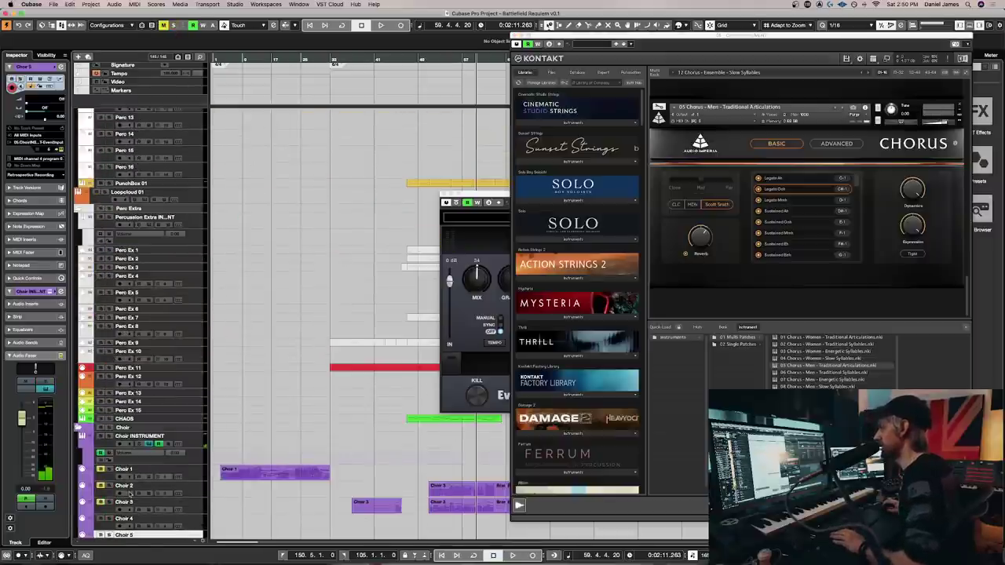
left_click(101, 469)
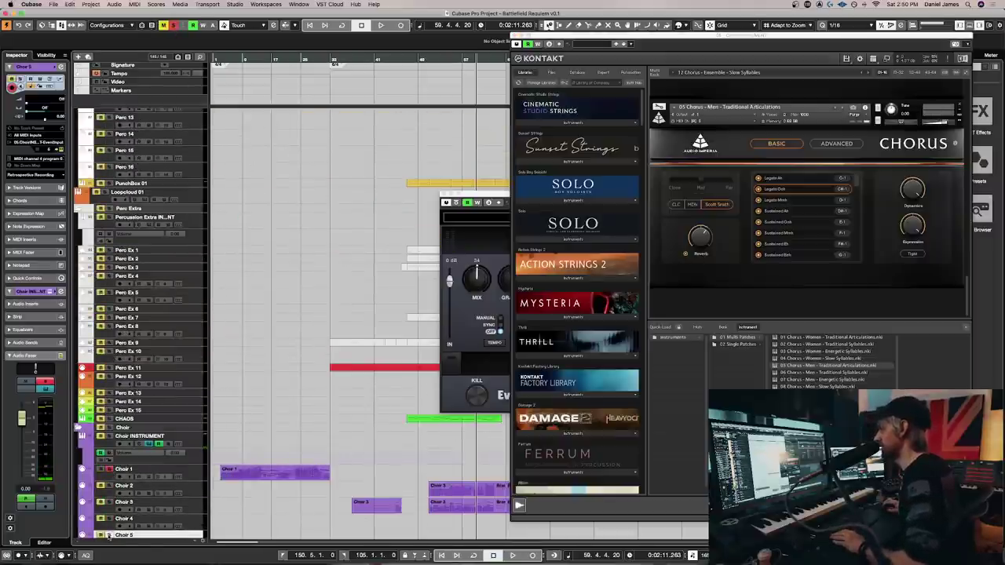
left_click(232, 474)
key("p")
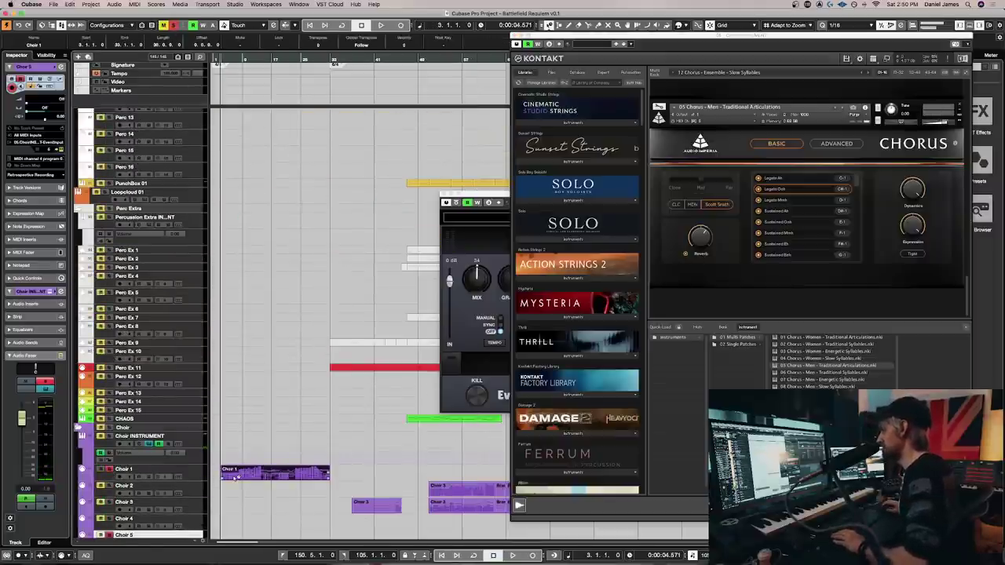
key("space")
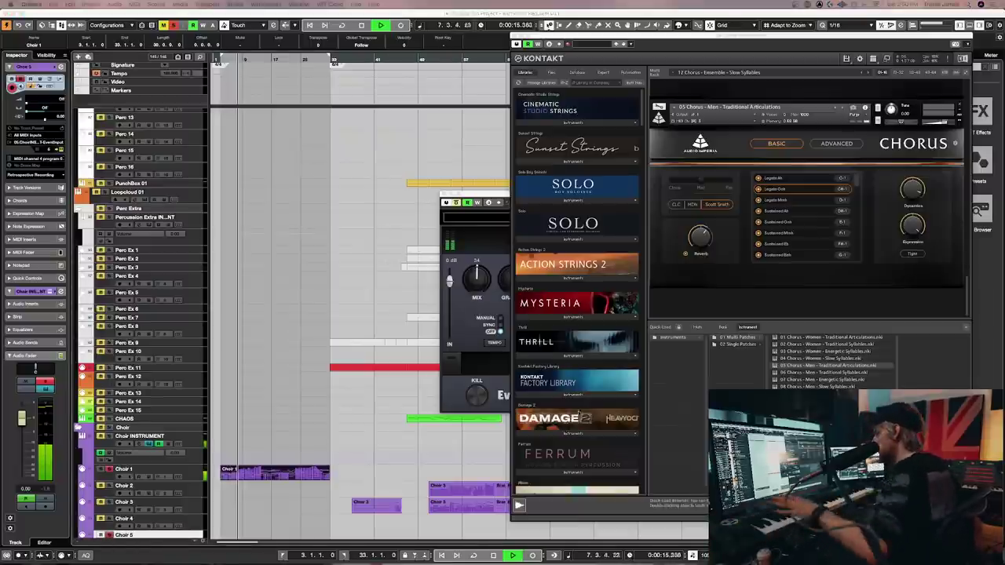
Audition Legato Ooh on Choir 5 against the opening Choir 1 part, pausing and resuming playback
scroll(228, 440, "down", 5)
scroll(229, 439, "up", 1)
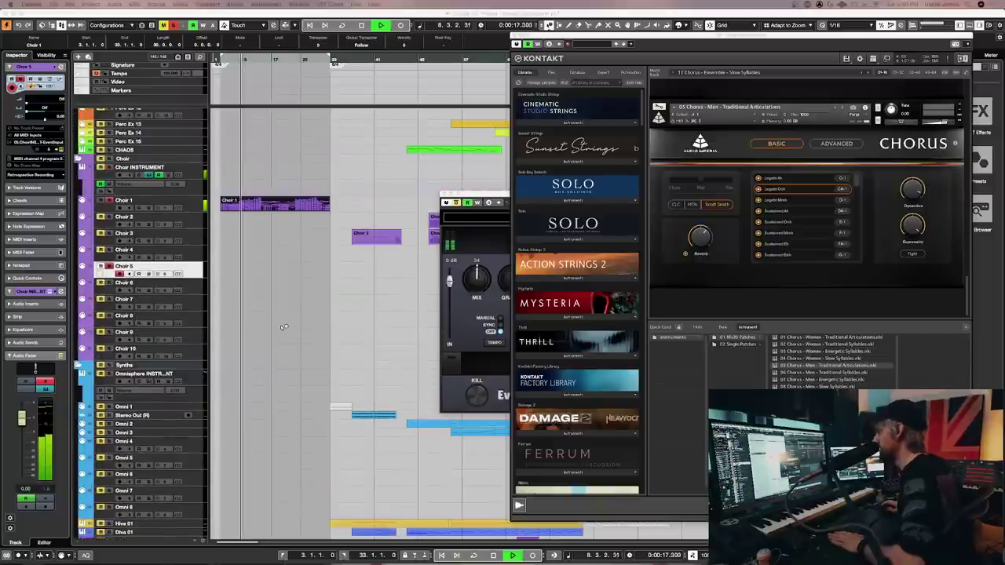
key("space")
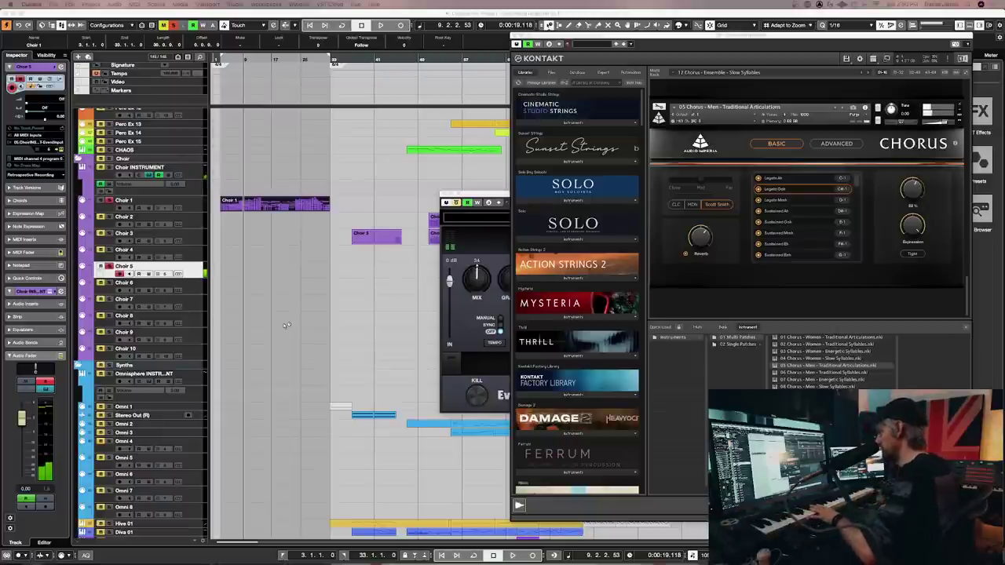
key("space")
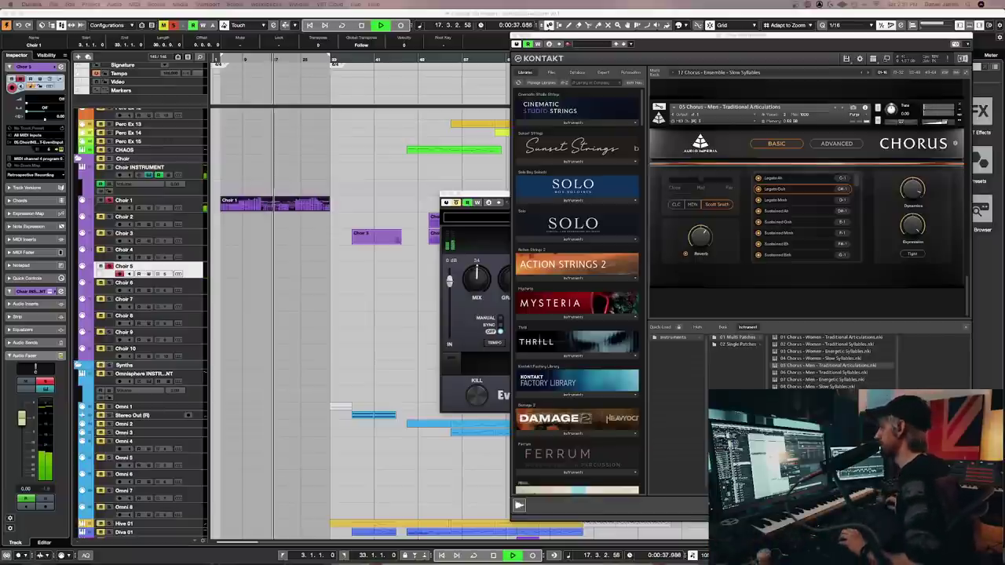
key("space")
Copy the opening Choir 1 part to the Strings 11 track and lower the copy's modulation curve while playing it
scroll(255, 379, "down", 2)
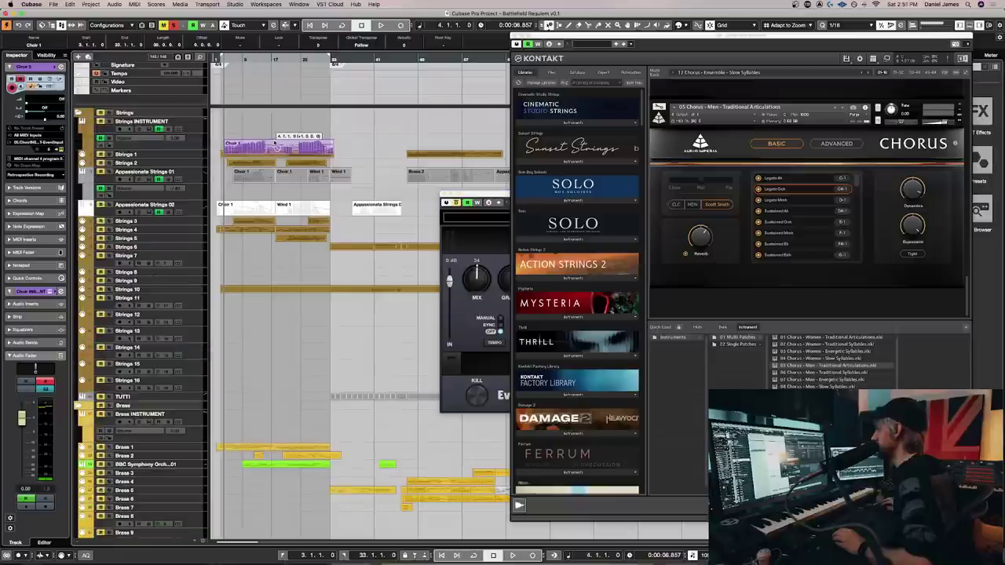
left_click_drag(272, 245, 275, 314)
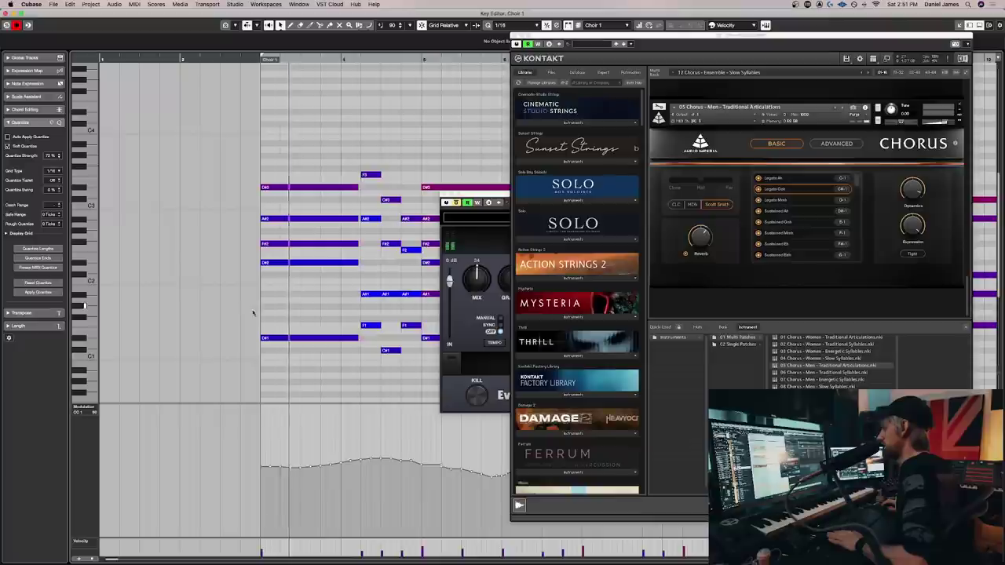
key("Return")
left_click(346, 416)
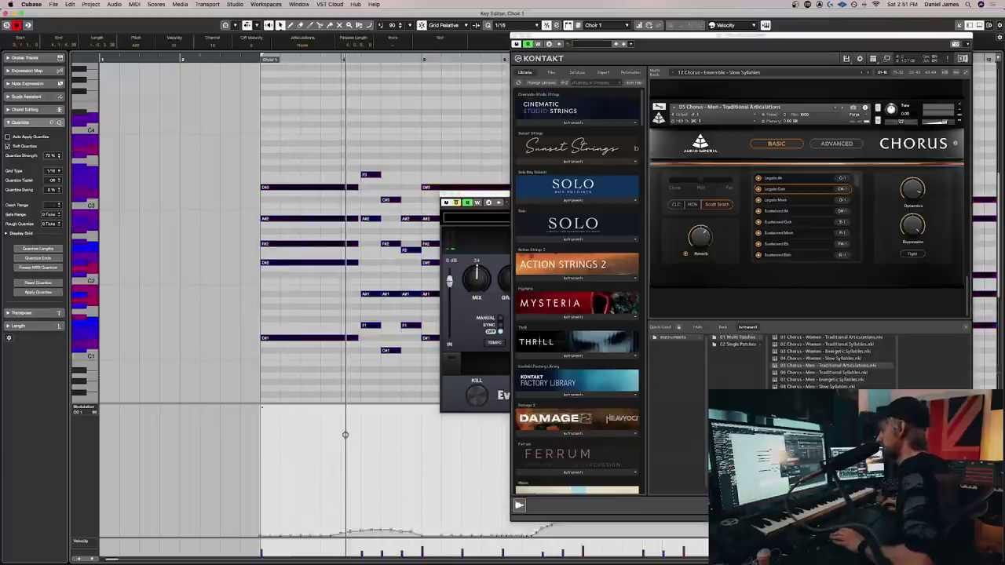
key("space")
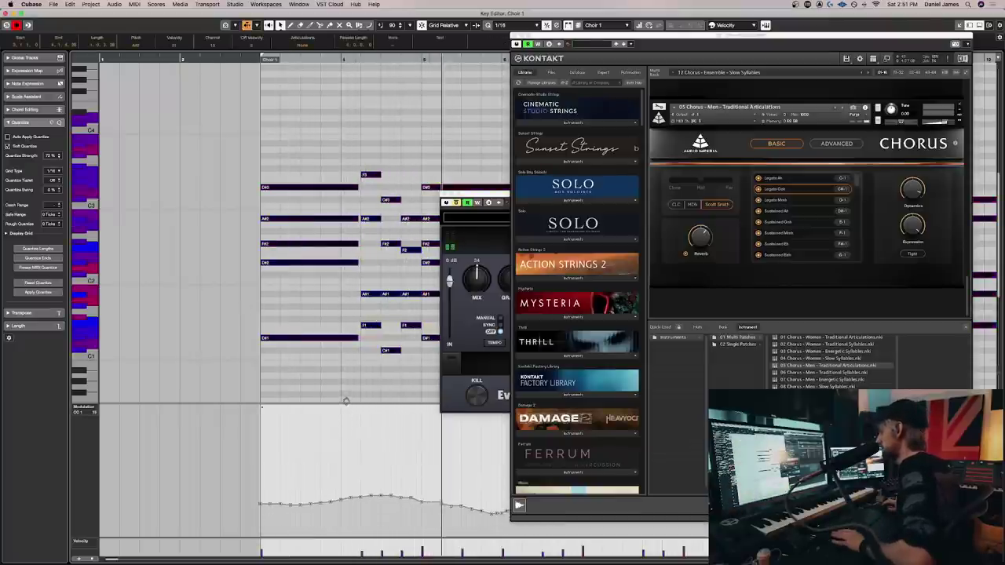
key("Return")
Mute the original Choir 1 part, reselect the Choir 5 track and stop playback
scroll(314, 382, "down", 15)
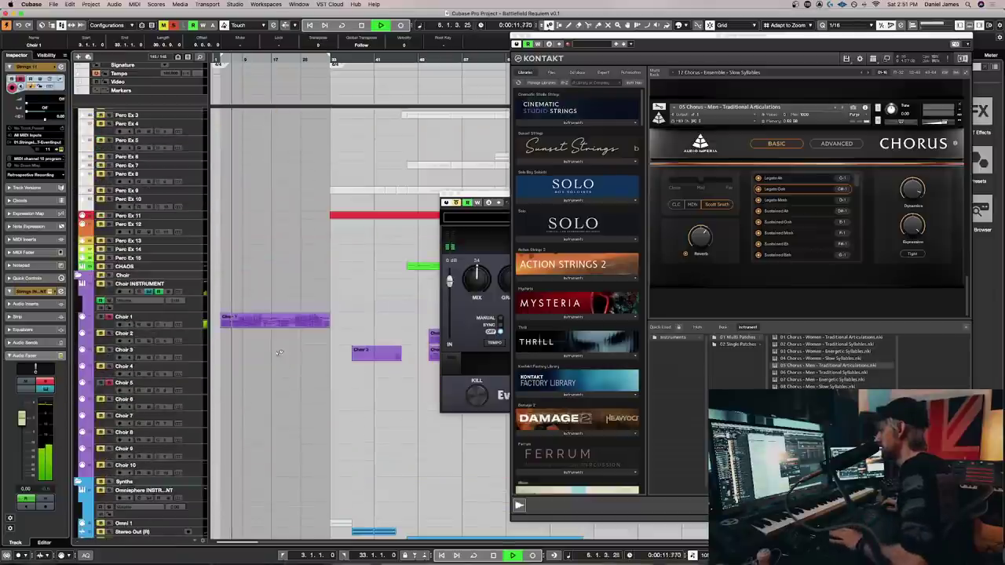
left_click(261, 321)
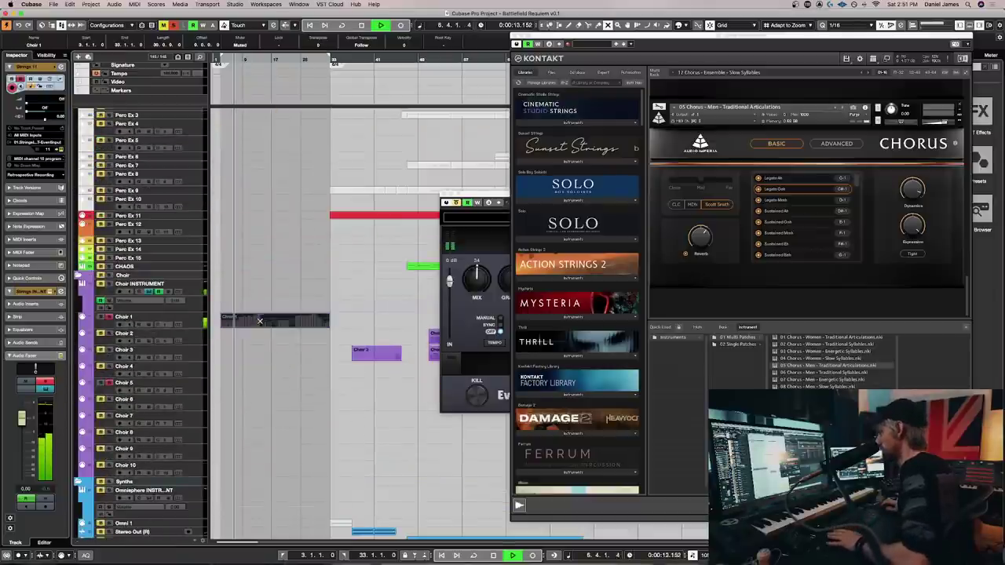
left_click(199, 386)
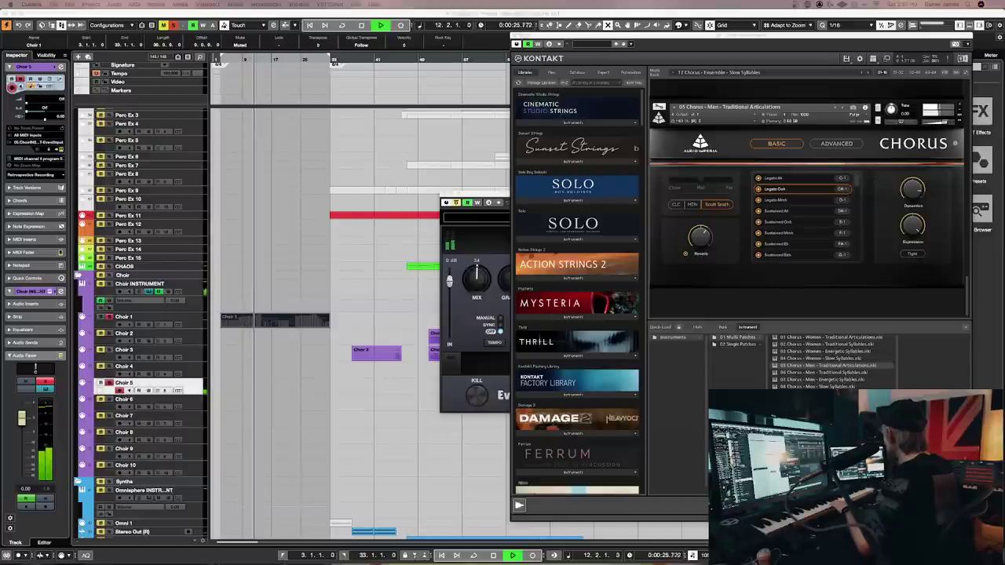
key("space")
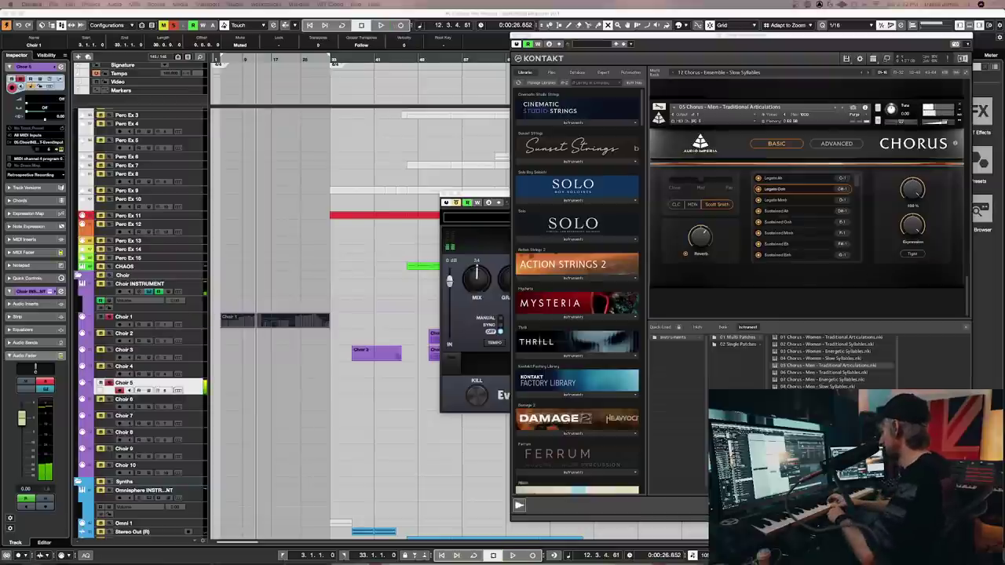
Show the advanced controls of the Chorus men's patch and resume playback with nothing selected in the arrangement
left_click(947, 124)
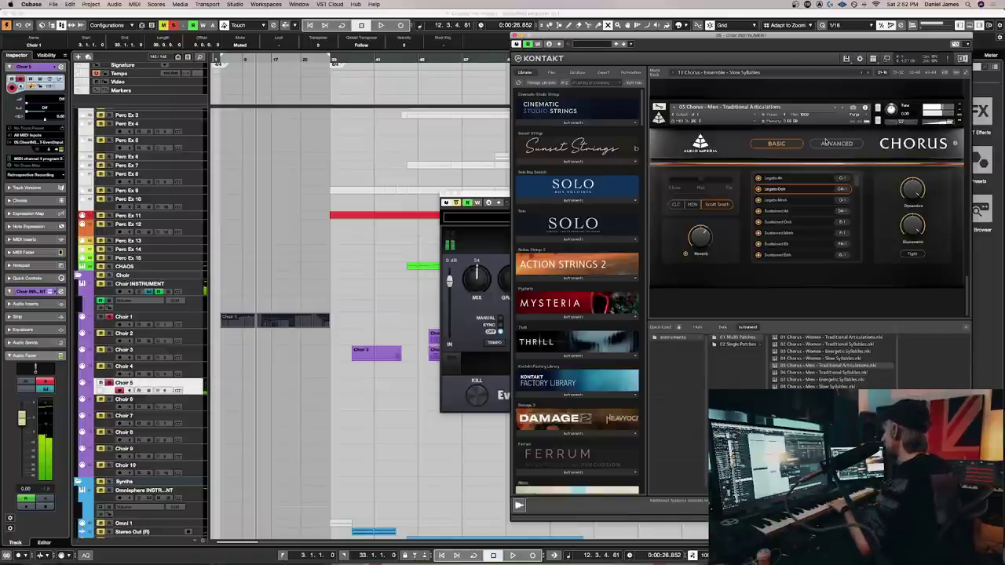
left_click(826, 143)
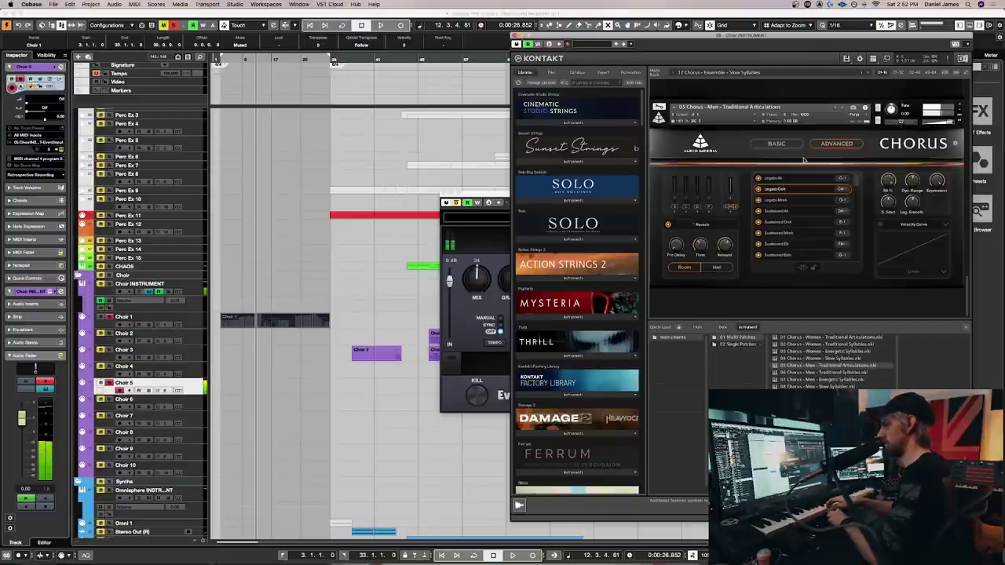
left_click(315, 163)
key("space")
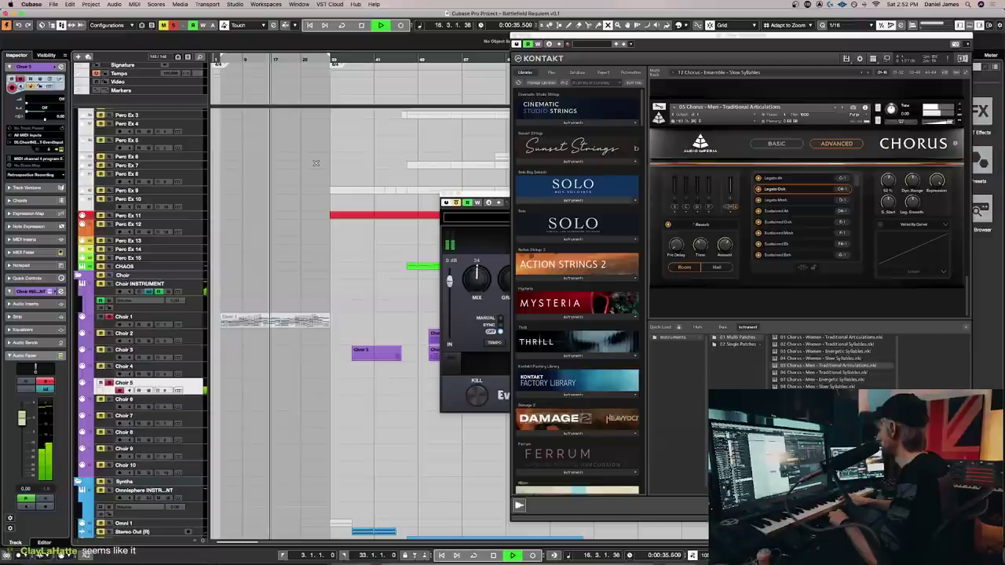
Switch the men's patch to Legato Mmh, replay from the left locator and stop playback
left_click(801, 201)
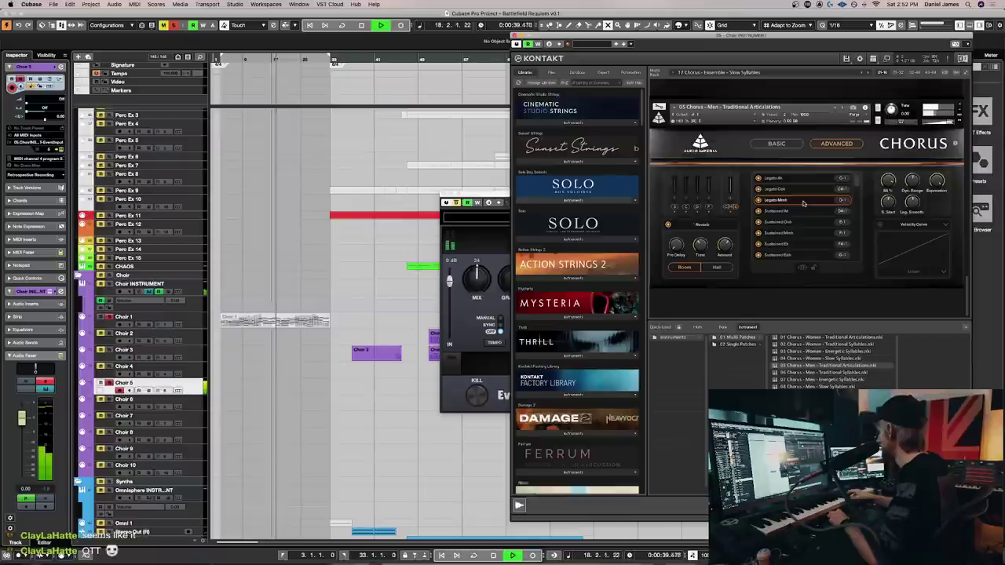
key("KP_1")
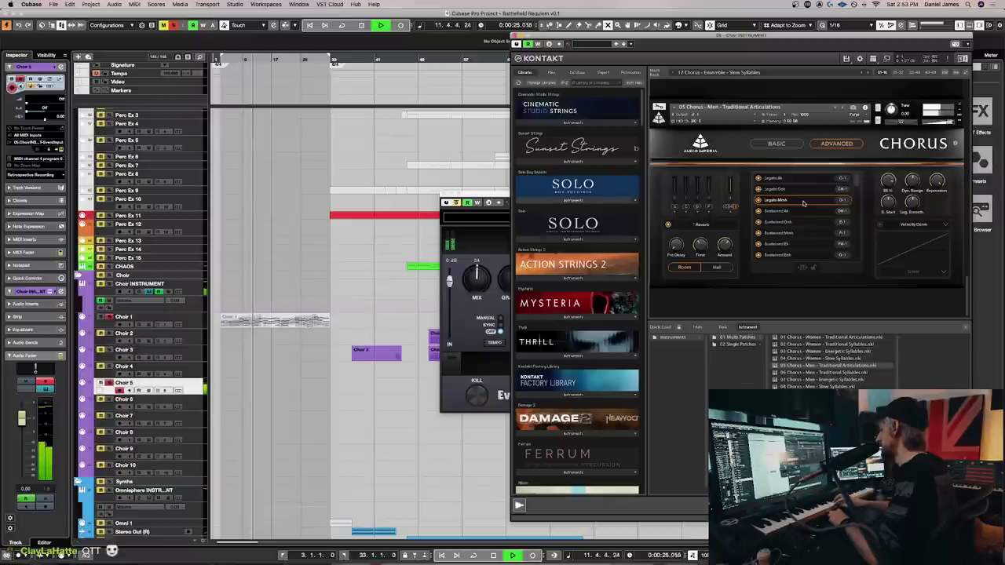
key("space")
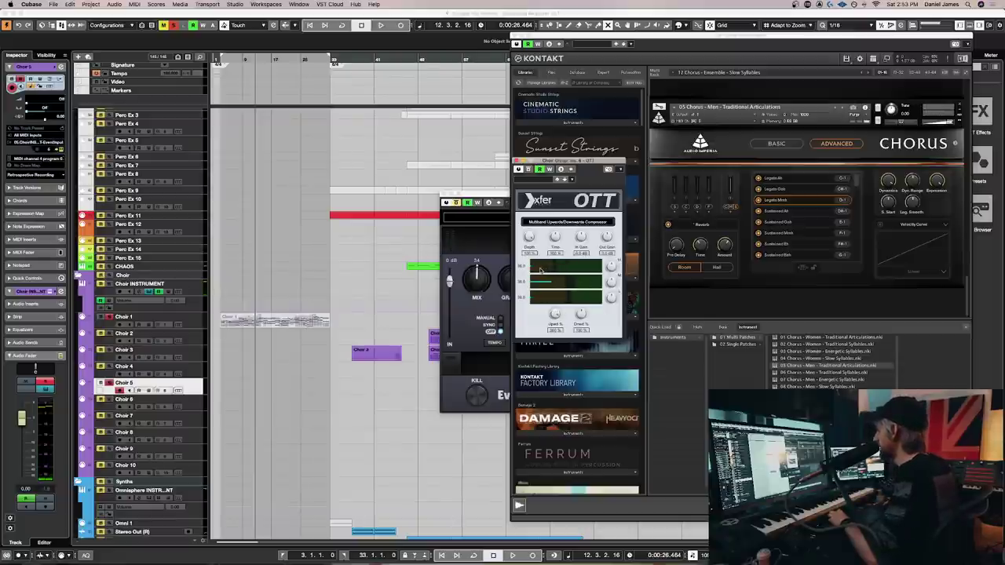
Audition the choir with the OTT compressor from 3.1.1, close the OTT window and switch the patch to Sustained Mmh
key("space")
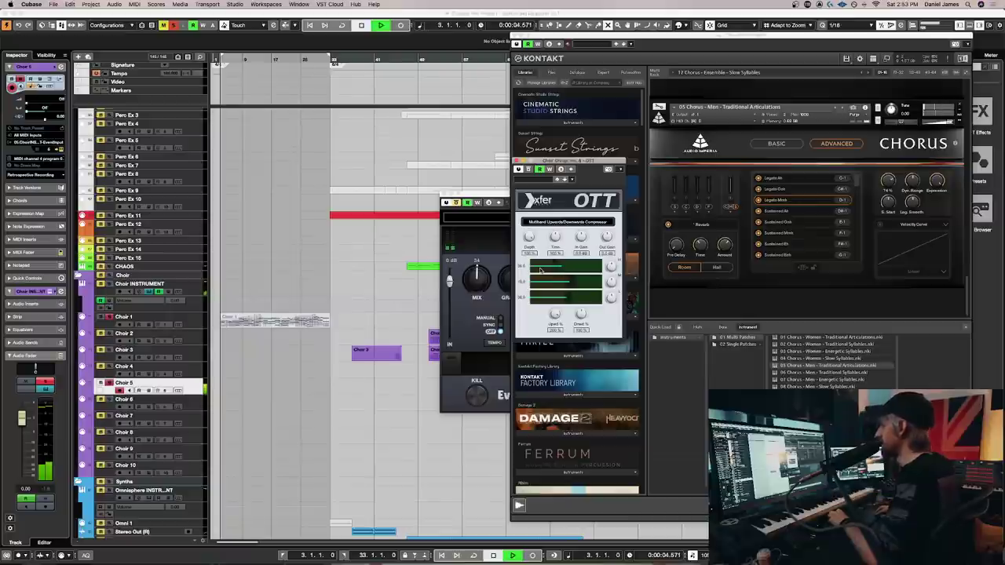
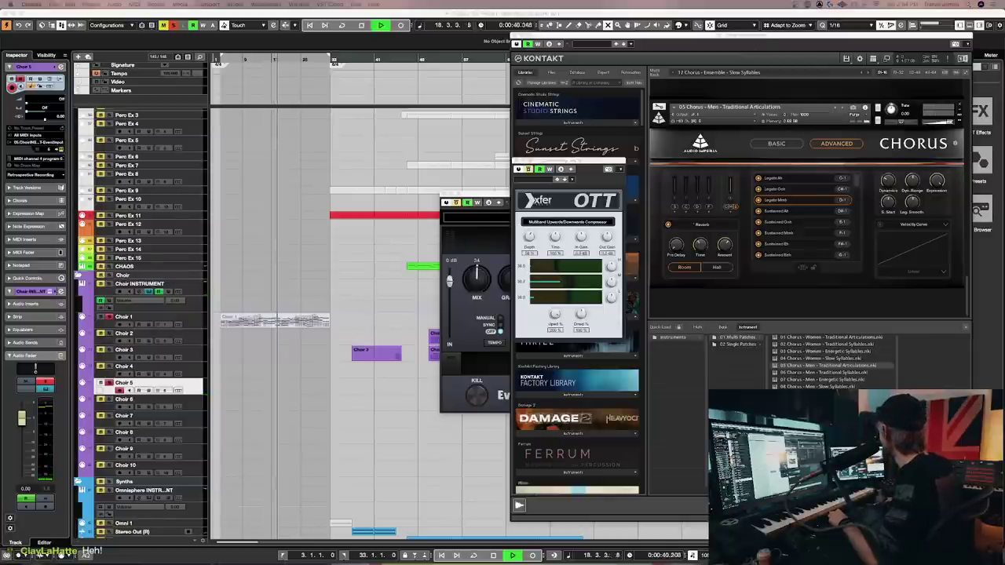
left_click(769, 300)
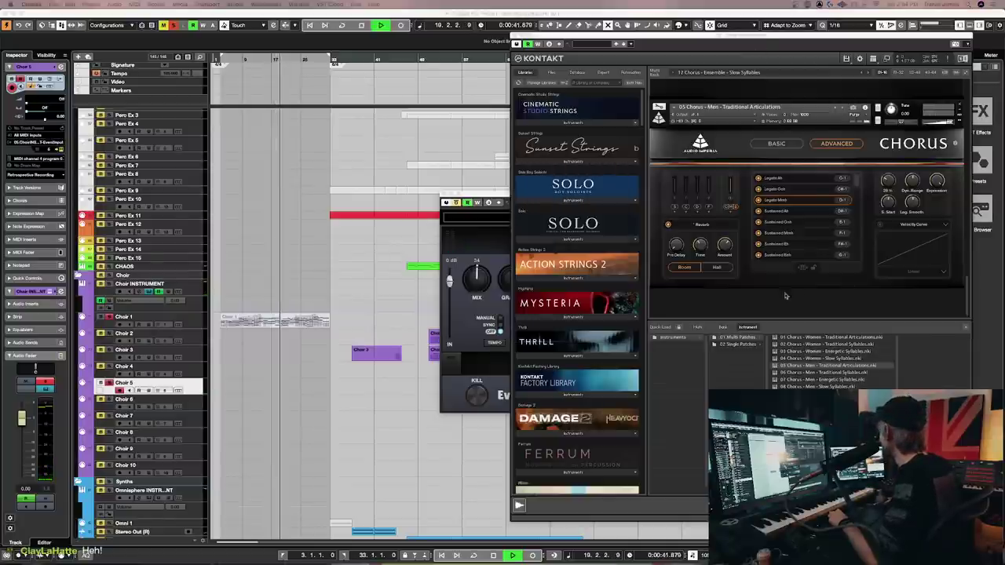
key("space")
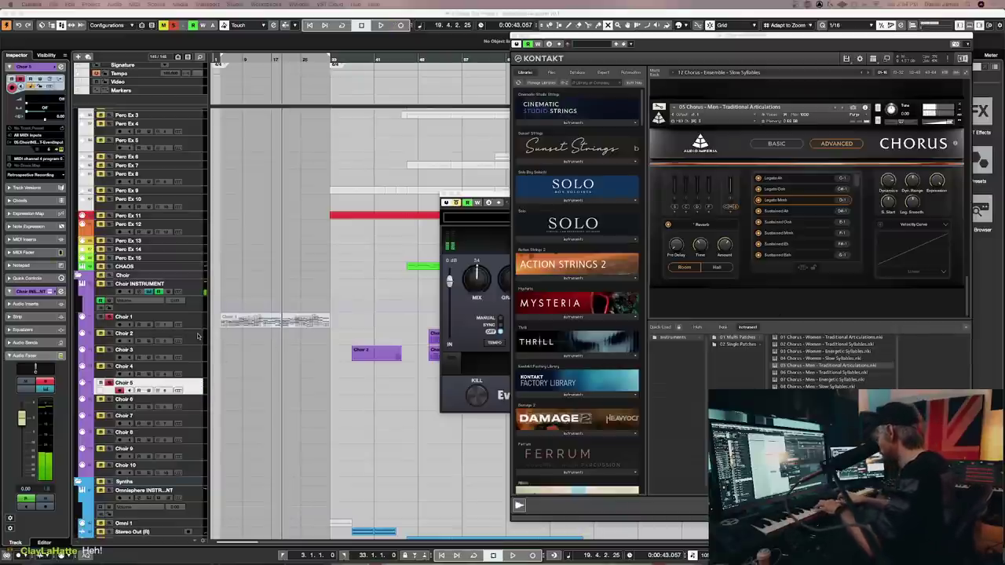
left_click(778, 233)
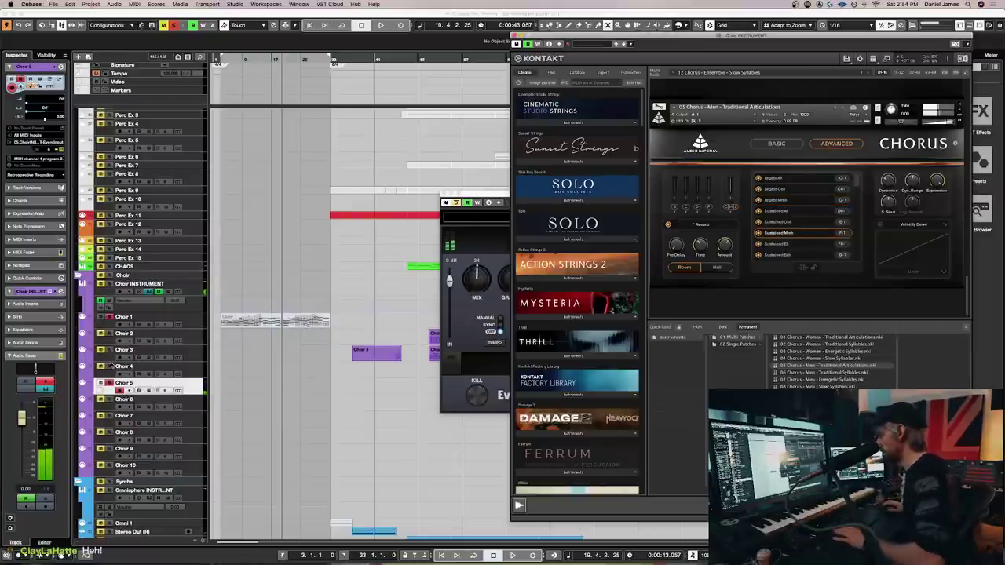
Select the Choir 4 track and switch the Chorus women's traditional articulations patch to Legato Ooh
key("Up")
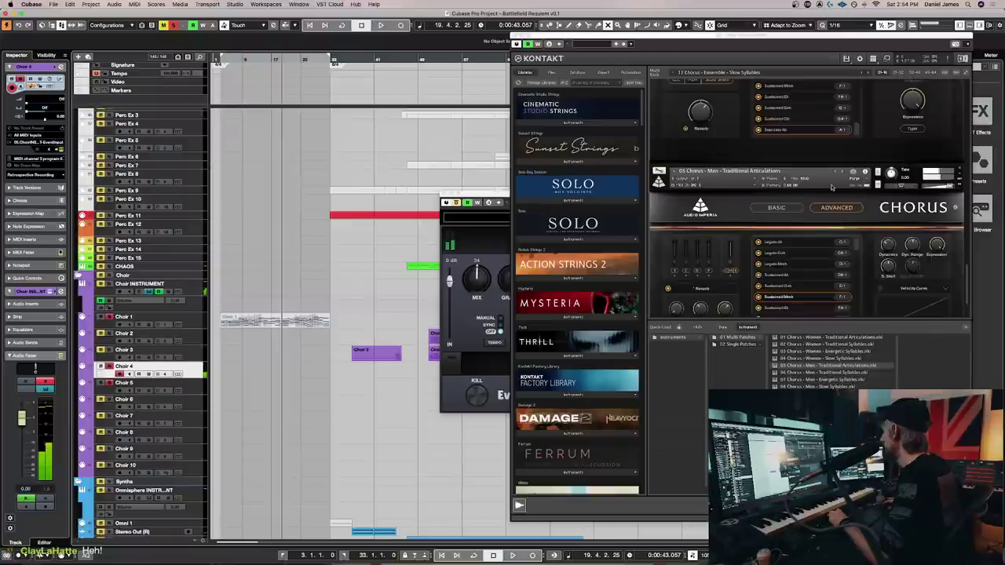
scroll(799, 173, "up", 5)
left_click(799, 173)
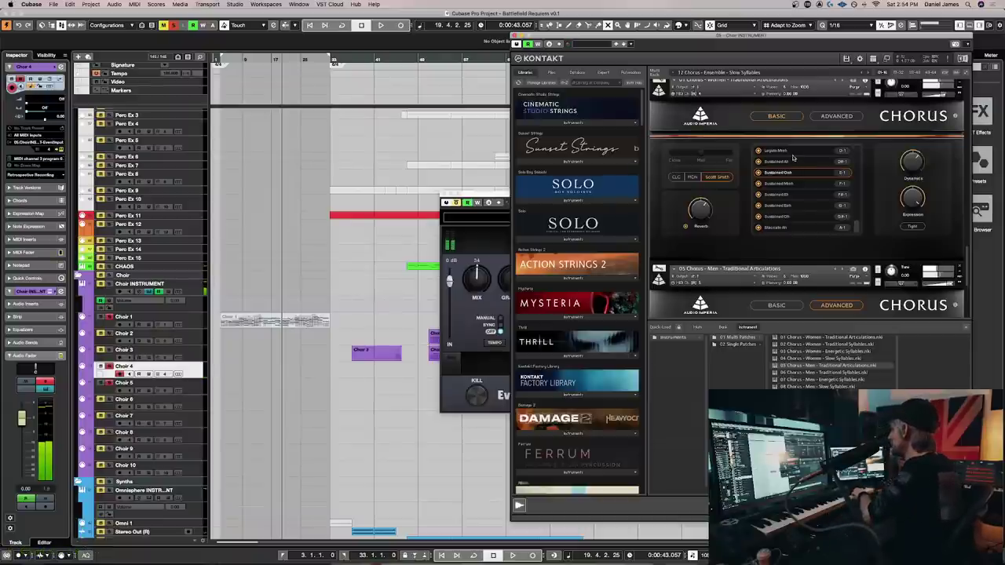
scroll(792, 158, "up", 1)
scroll(847, 235, "up", 2)
left_click(807, 192)
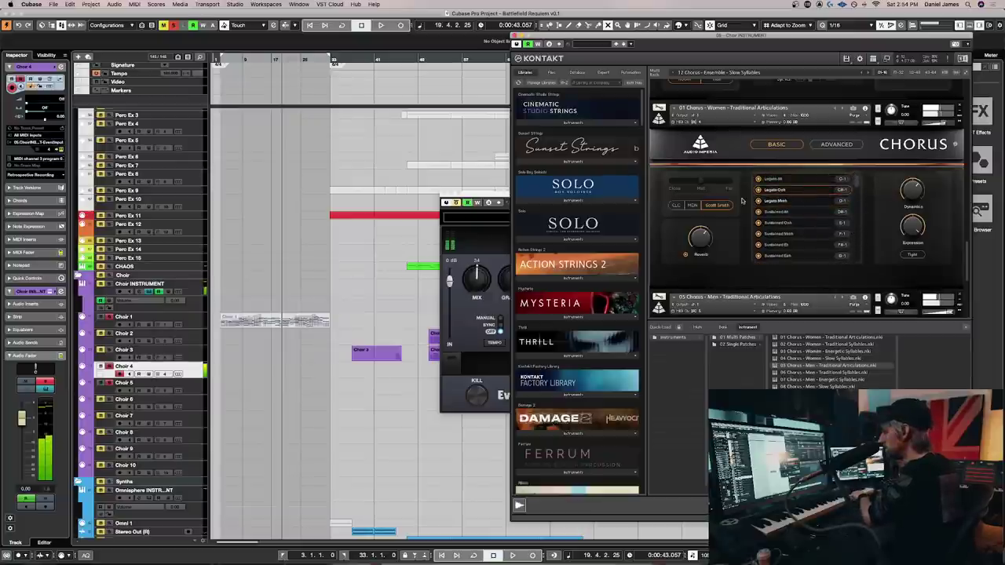
Compare the men's and women's choir patches by alternating between the Choir 5 and Choir 4 tracks while playing
key("Down")
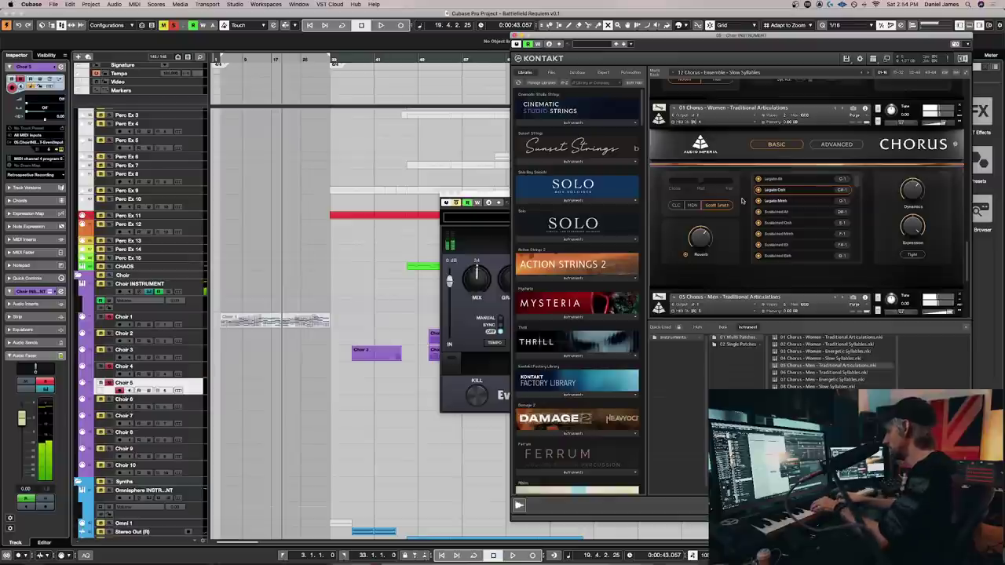
key("Up")
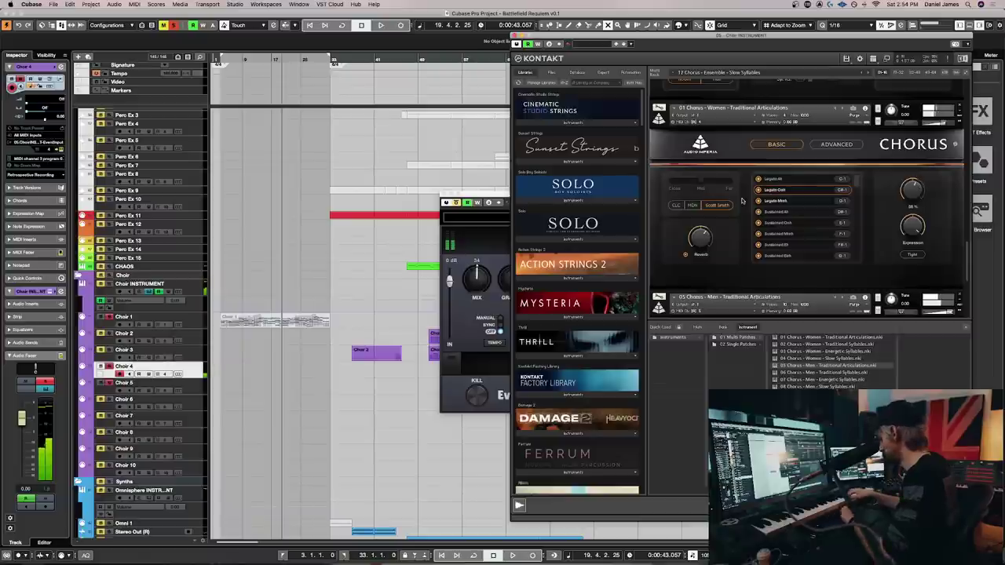
key("Down")
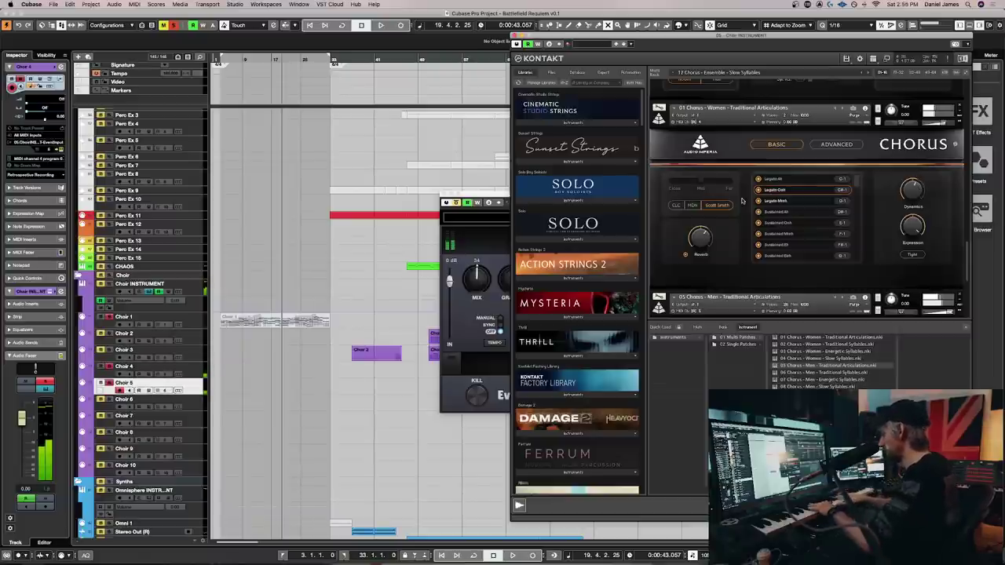
key("Up")
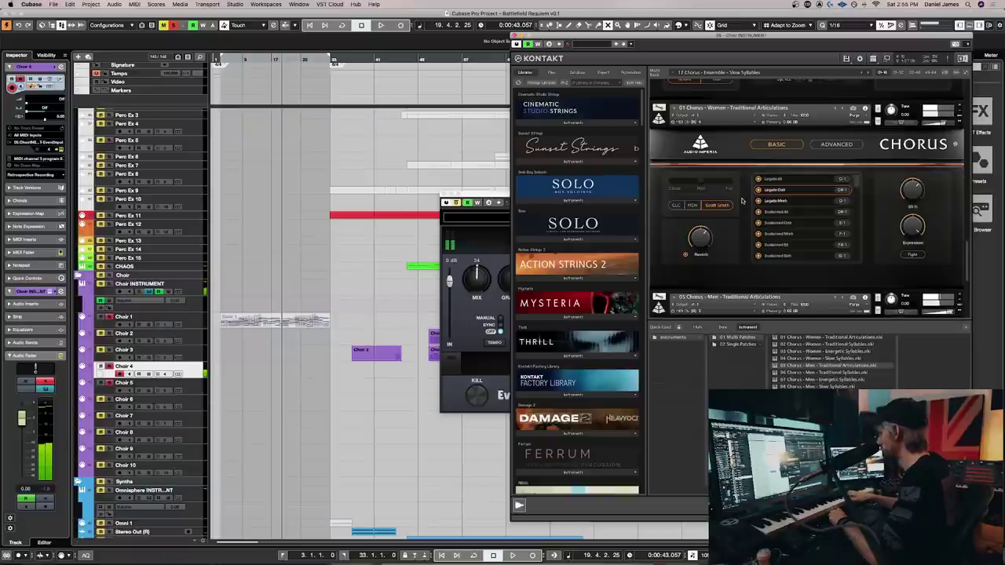
key("Down")
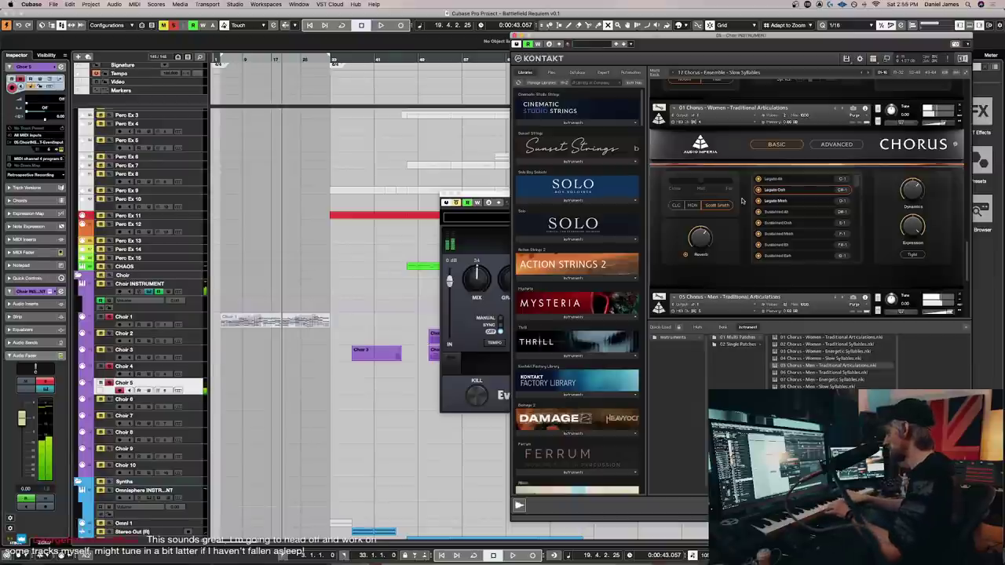
key("Up")
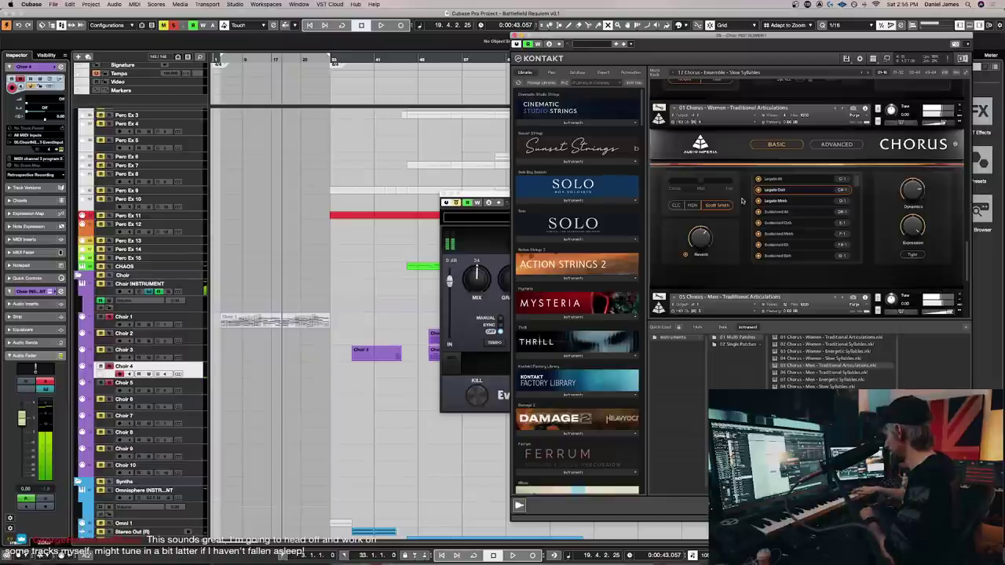
key("Down")
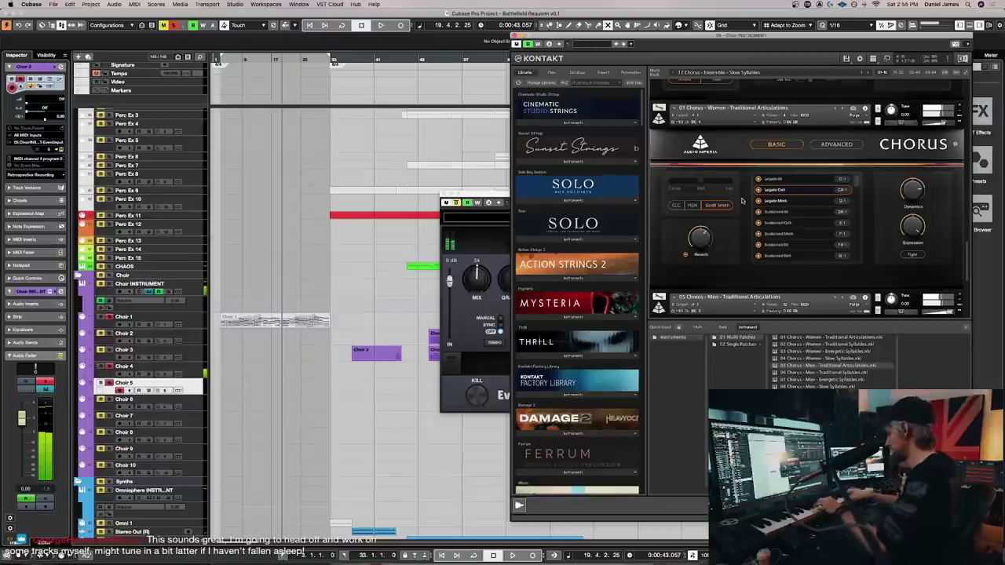
key("Up")
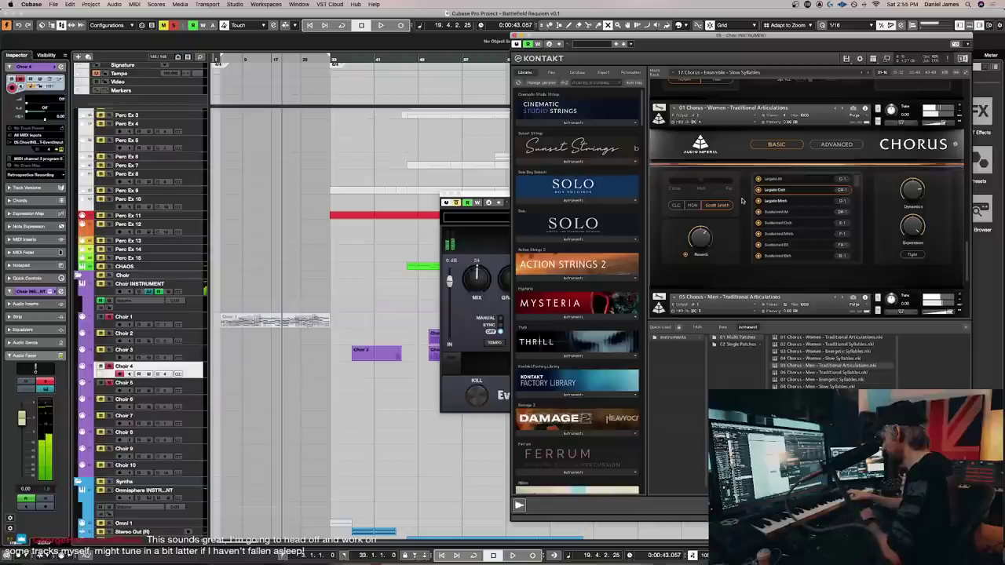
key("Down")
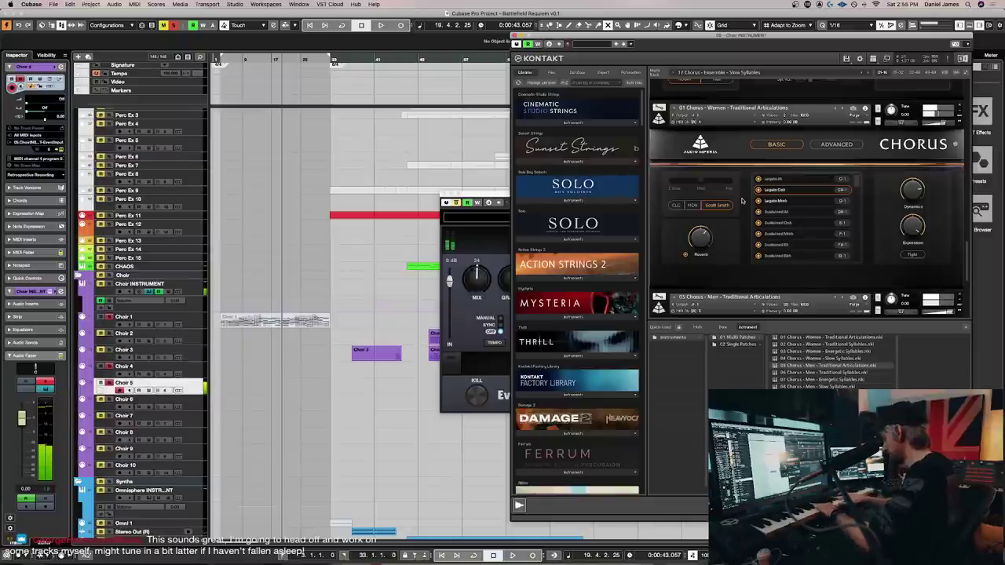
key("Up")
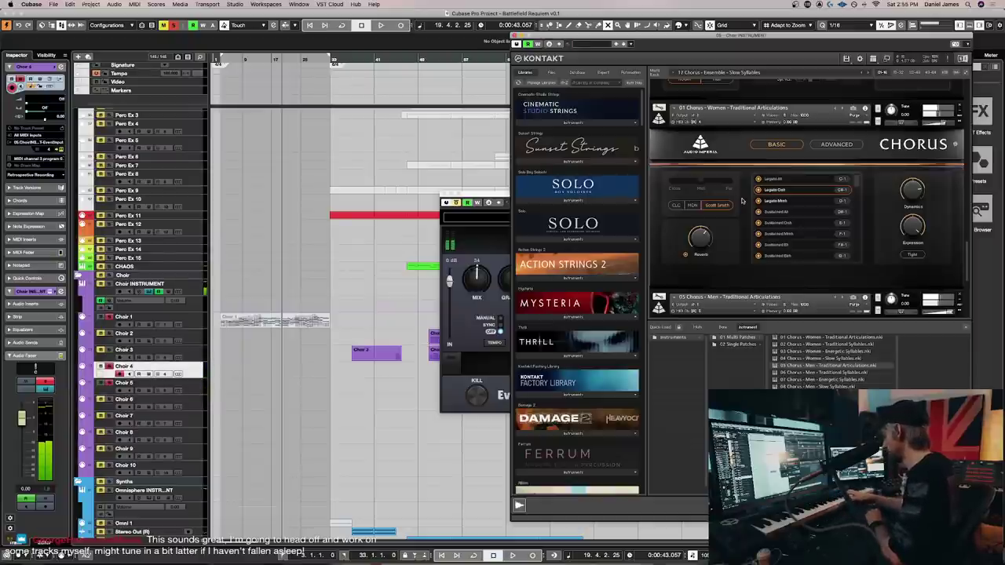
key("Down")
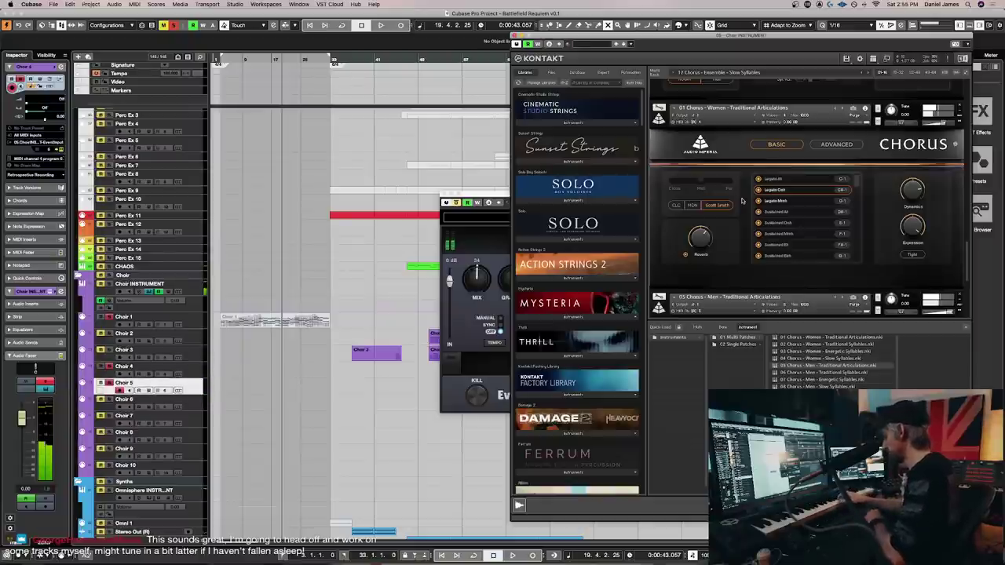
key("Up")
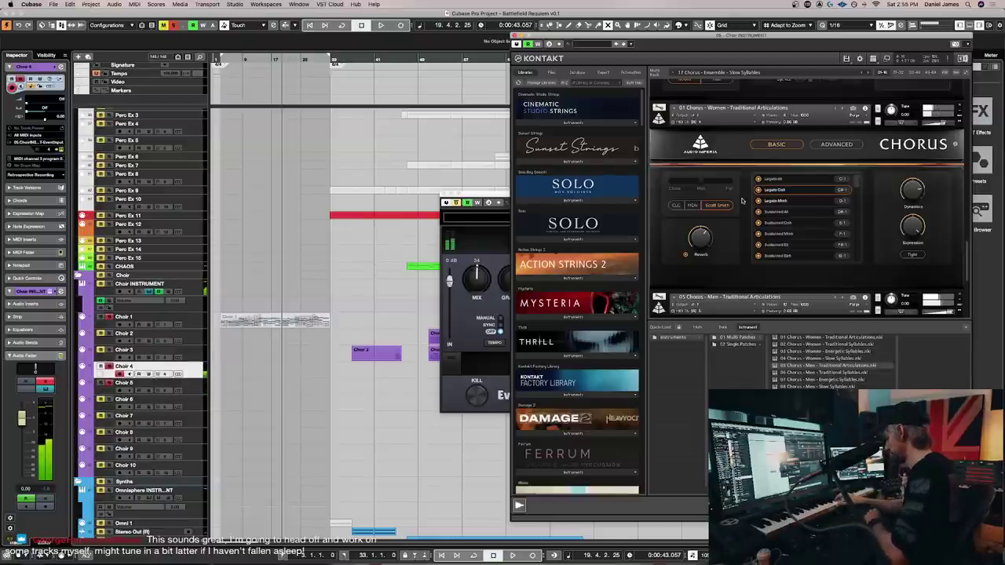
Audition Choir 3 alongside Choir 4 and Choir 5 by stepping between the three tracks, ending on Choir 5
key("Up")
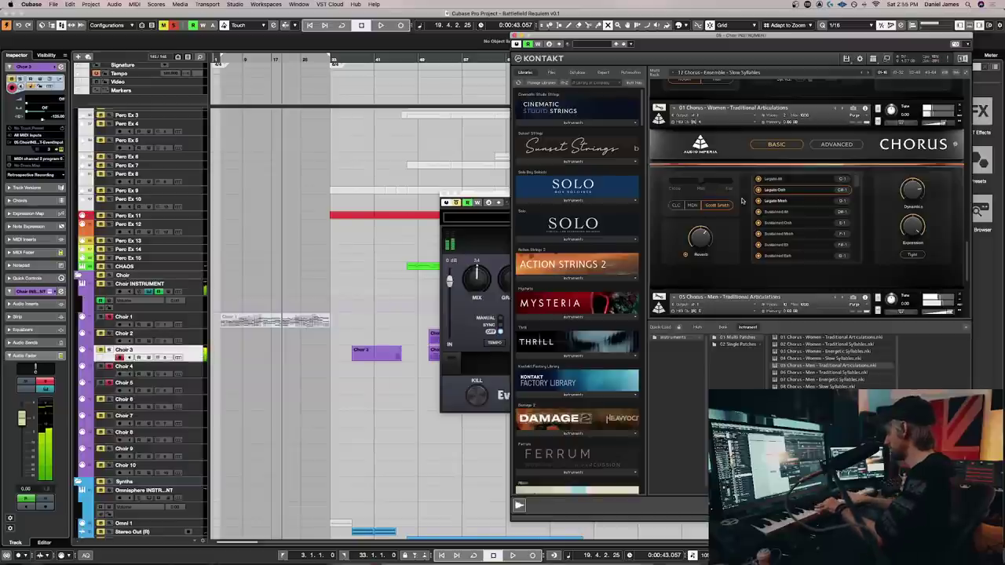
key("Down")
key("Down")
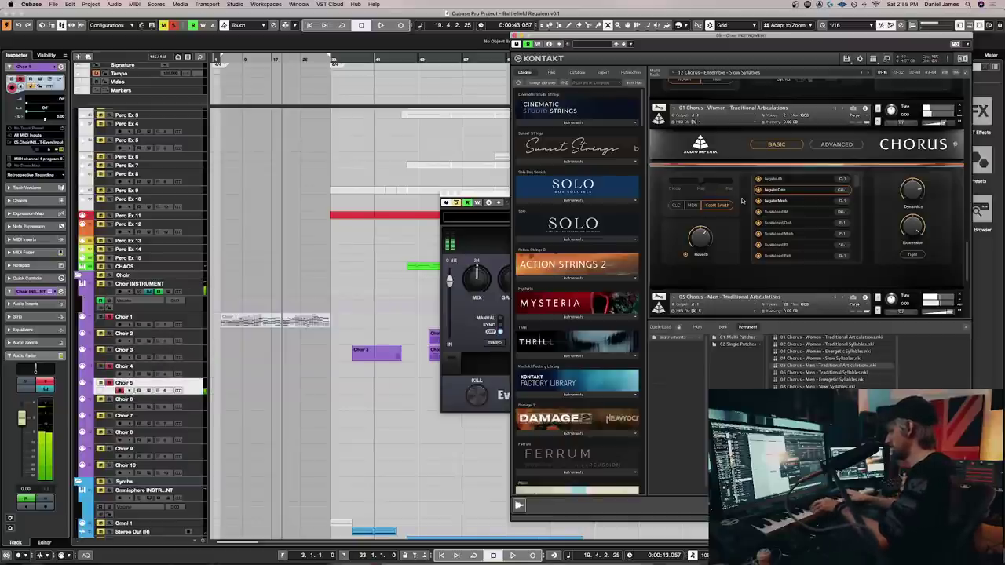
key("Up")
key("Up")
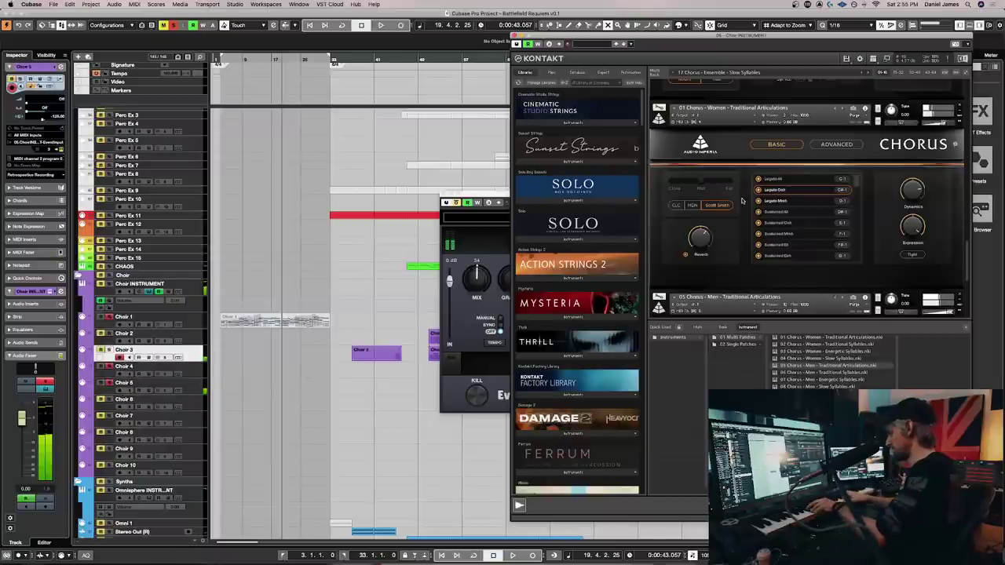
key("Down")
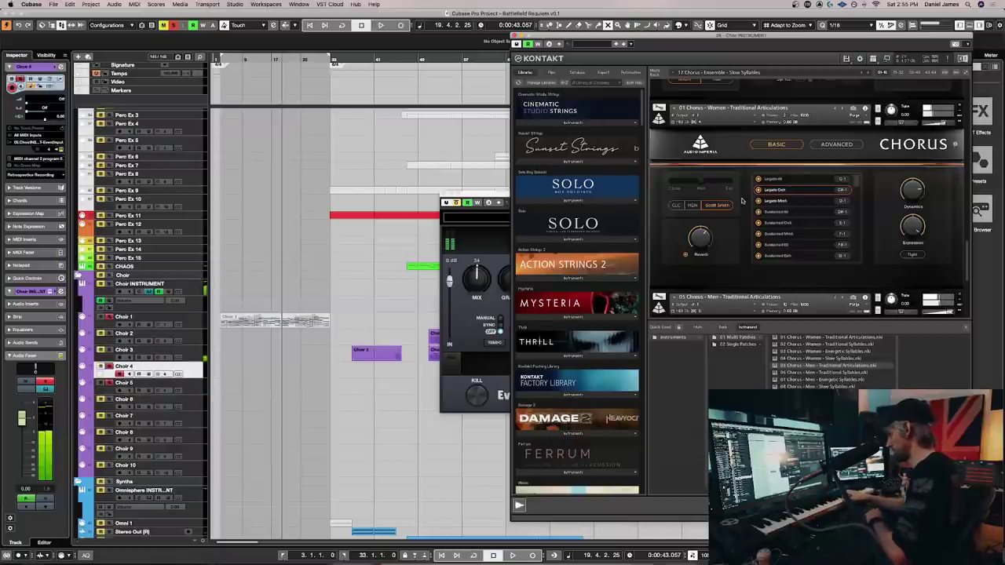
key("Down")
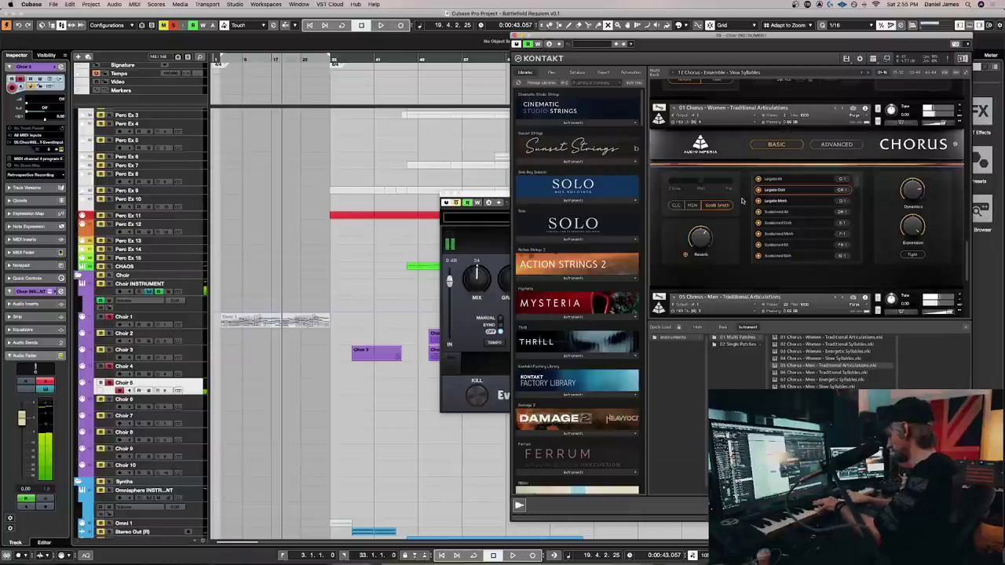
Resume playback, audition the tracks from Choir 3 to Choir 5 and the Strings 11 track, and stop playback
key("space")
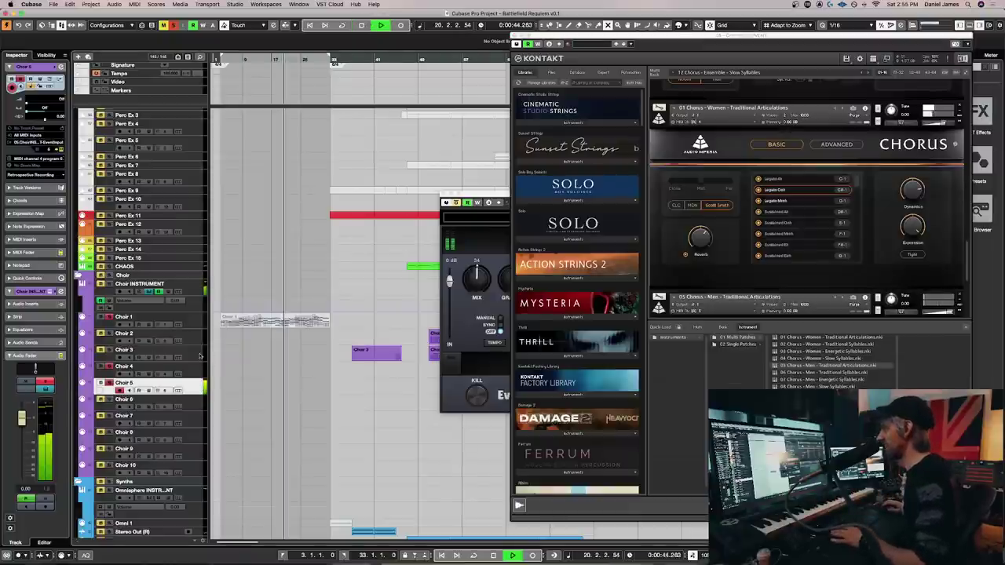
left_click(197, 357)
key("Down")
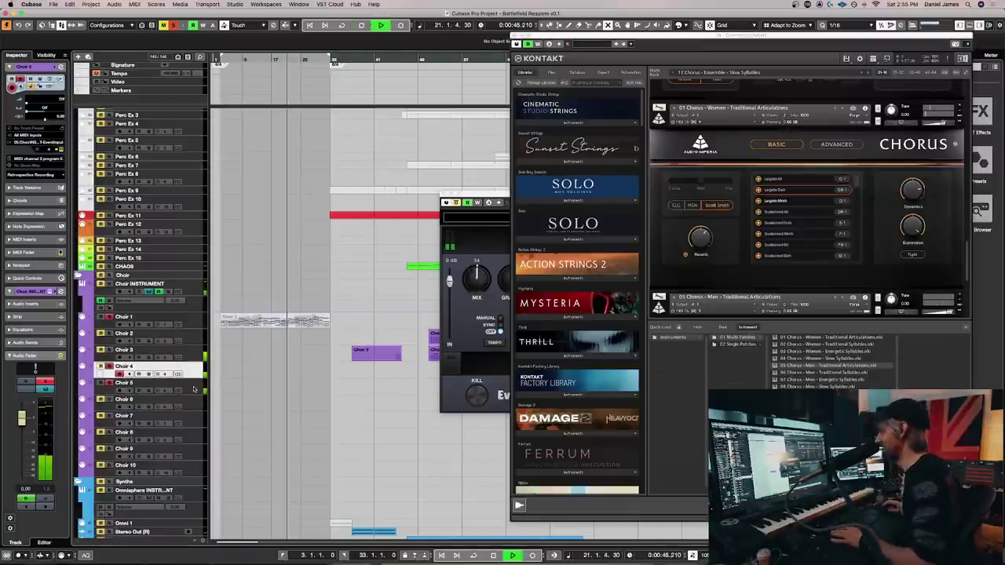
key("Down")
scroll(263, 149, "up", 5)
scroll(185, 275, "up", 10)
left_click(191, 298)
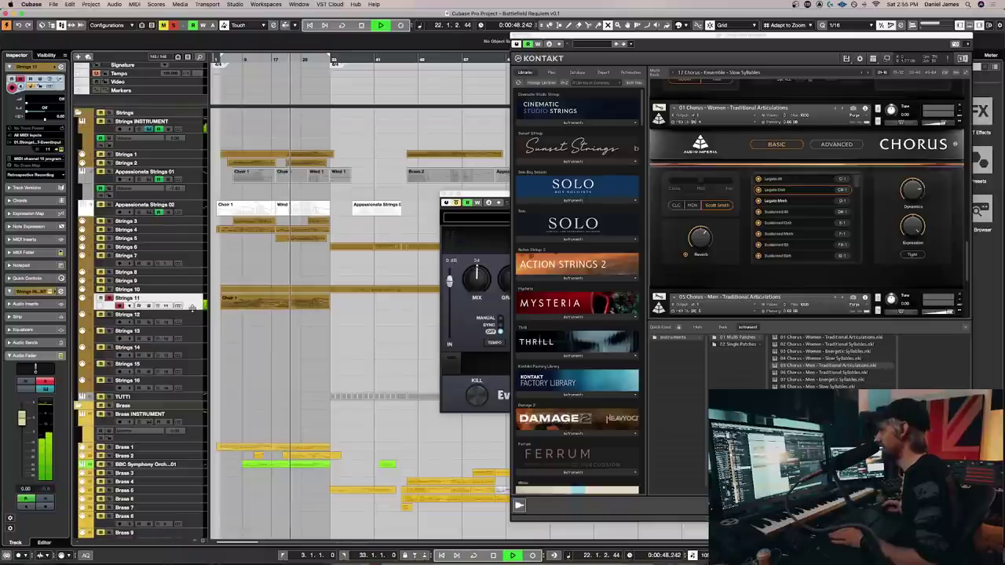
key("space")
Select the Choir 4 and Choir 5 tracks together to play the women's and men's patches as a layer
scroll(182, 302, "down", 15)
left_click(184, 312)
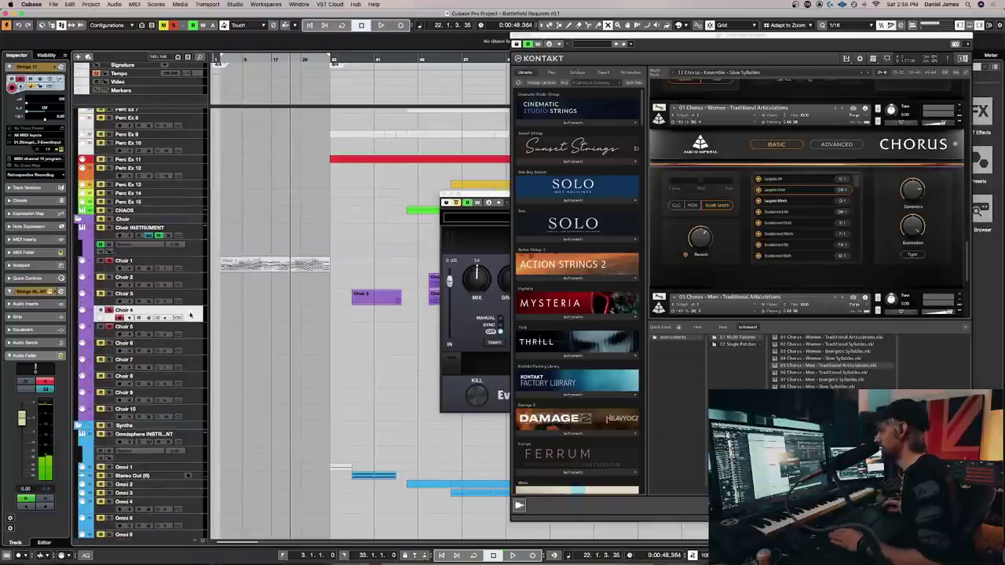
left_click(192, 330, "shift")
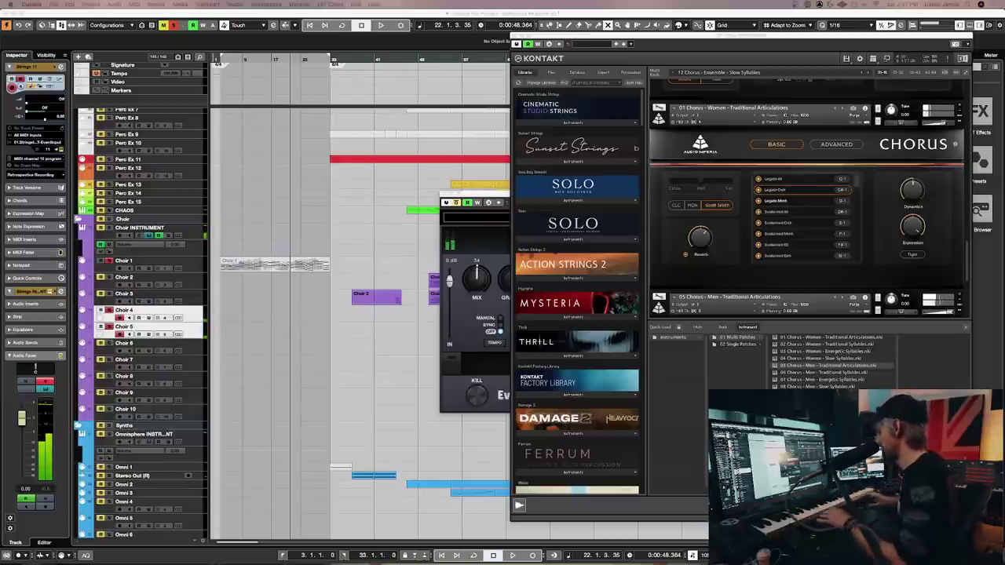
Audition Choir 4 on its own, reselect Choir 5 and bring the men's traditional patch into view
left_click(150, 314)
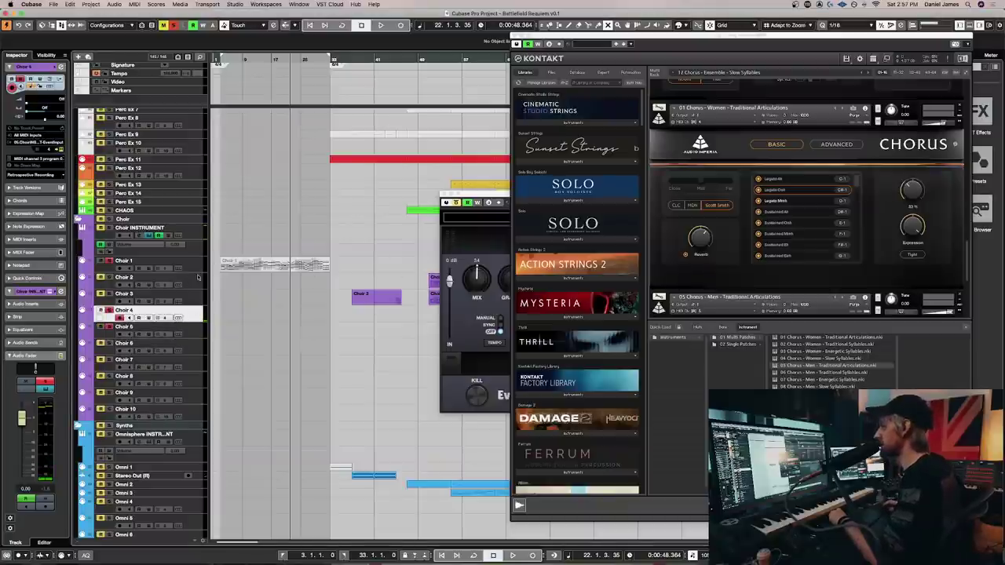
left_click(190, 280)
left_click(197, 331)
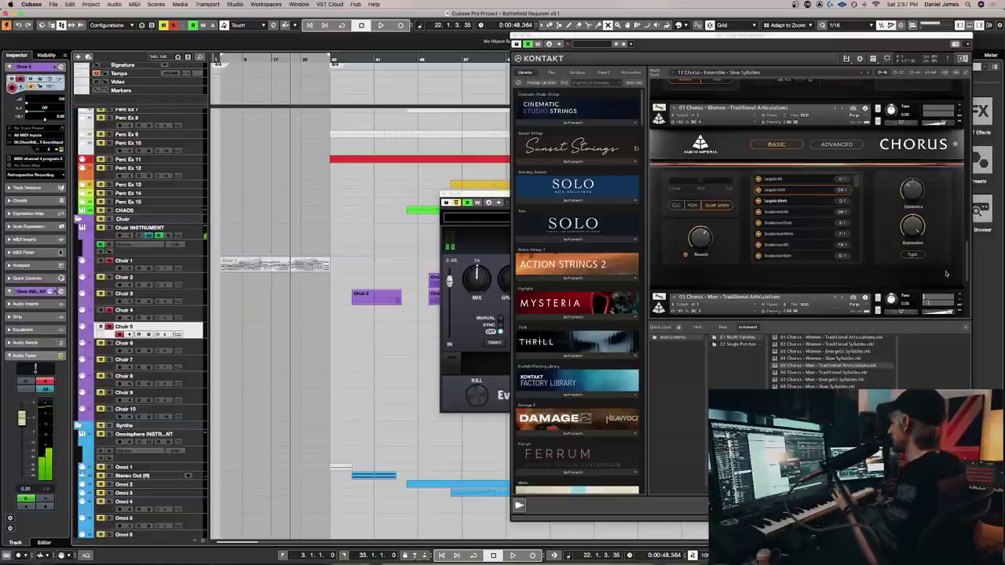
scroll(863, 329, "down", 1)
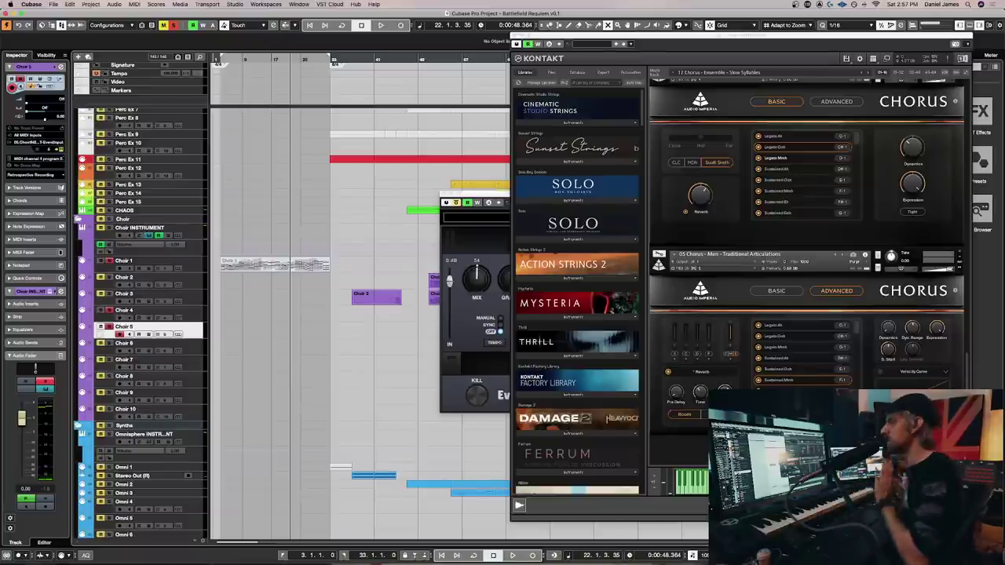
Unmute the Choir 1 part with the cursor back at 3.1.1, and close the Kontakt and effect plug-in windows
key("space")
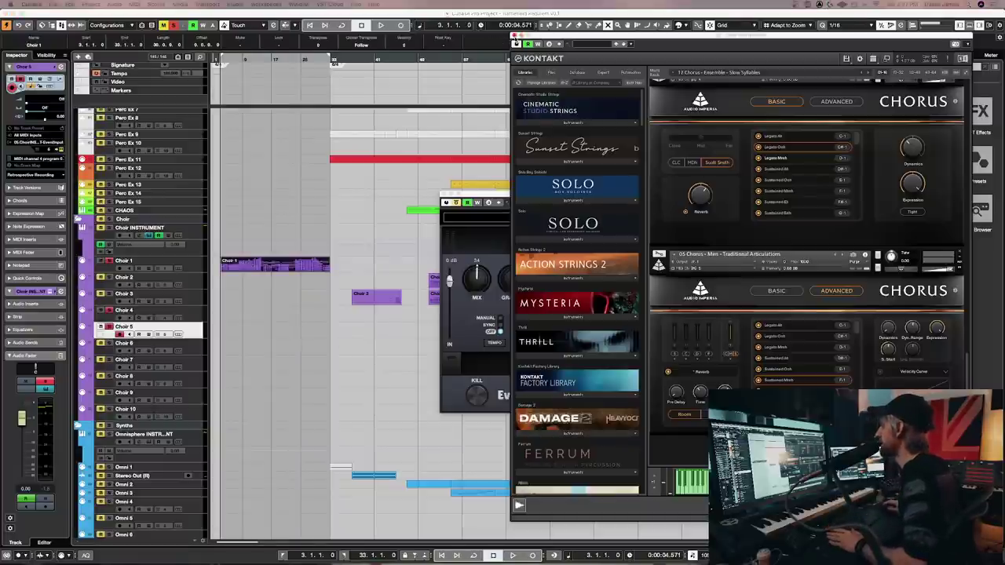
left_click(515, 43)
left_click(445, 195)
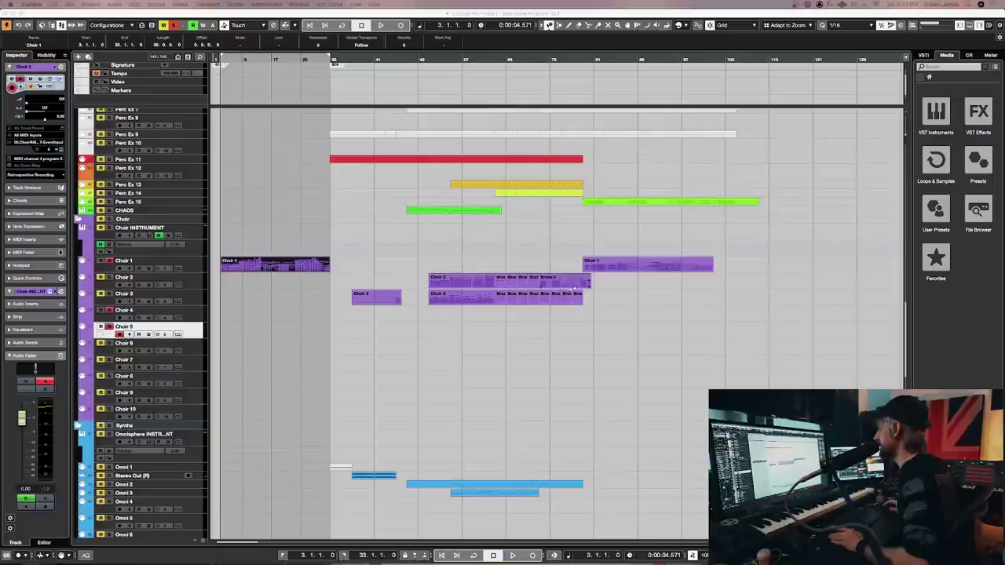
Locate the cursor to 51.1.1 with the later Choir 2 and Choir 3 parts selected, and clear the selection
left_click_drag(524, 330, 459, 281)
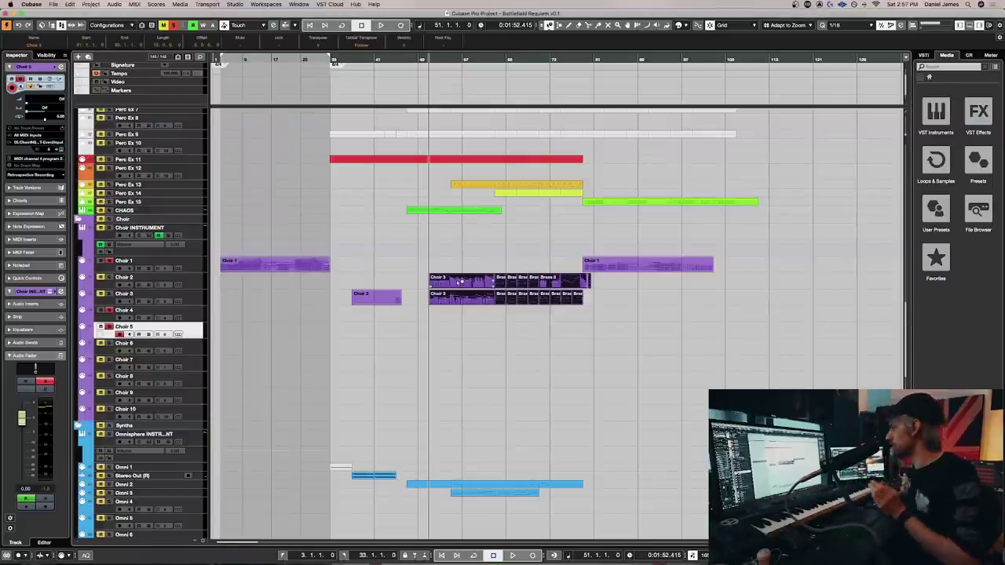
left_click(722, 304)
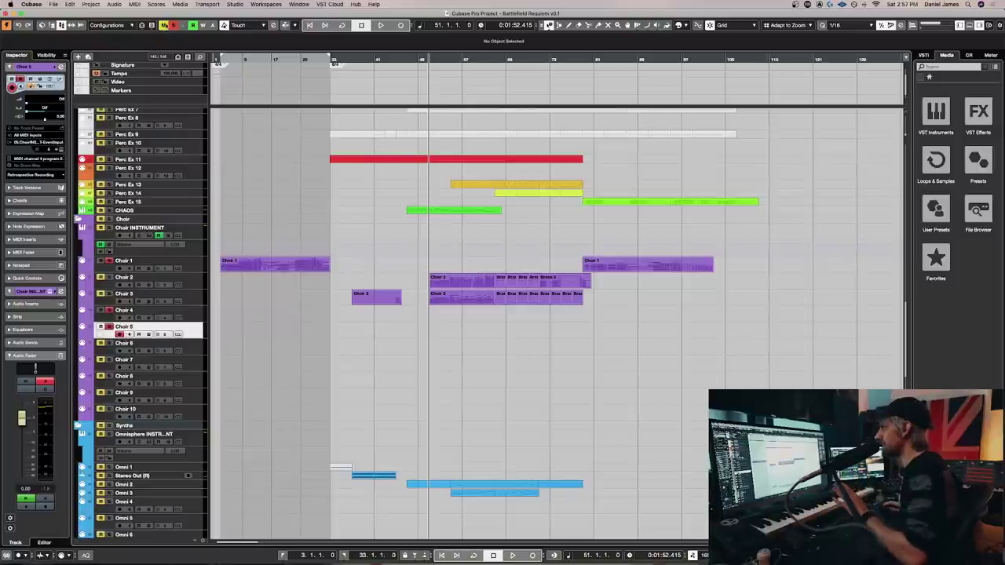